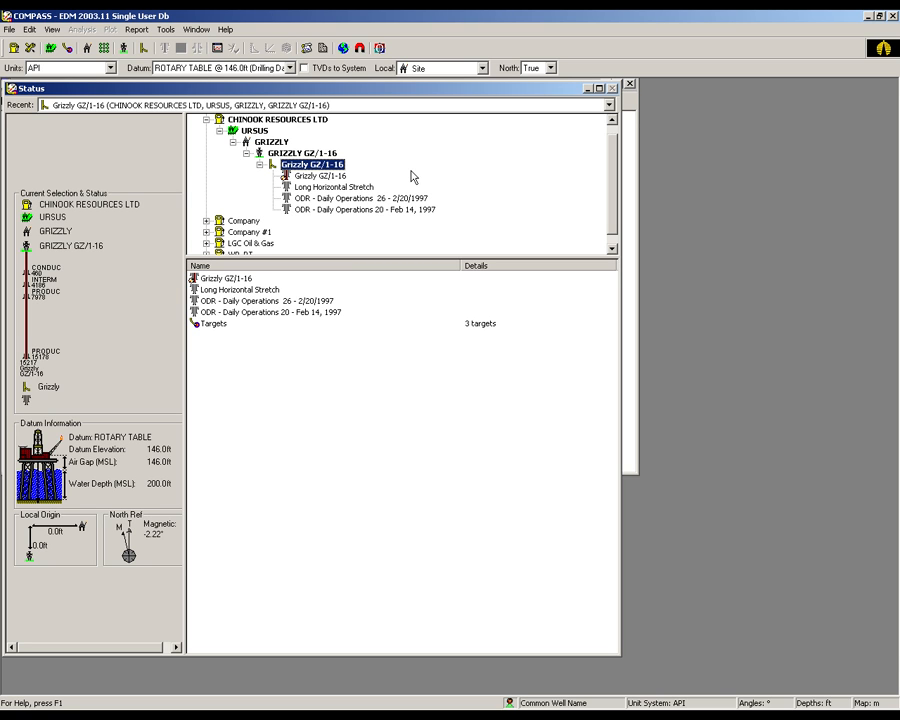
- Create a new plan design under the Grizzly GZ/1-16 wellbore, keeping the tie-on point from the wellhead
{"action": "right_click", "coordinate": [311, 164]}
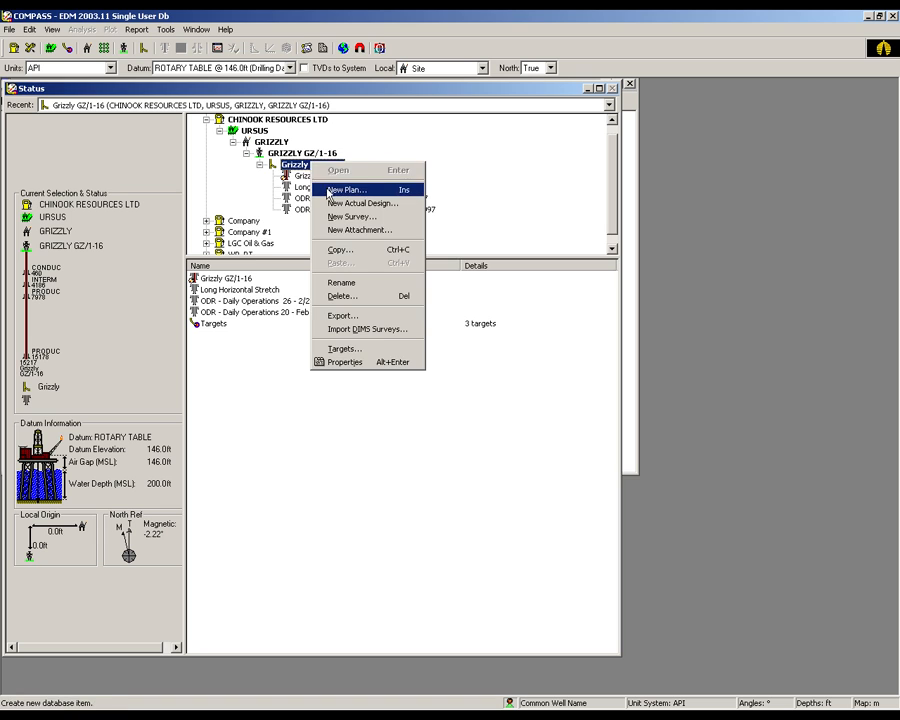
{"action": "left_click", "coordinate": [329, 190]}
{"action": "left_click", "coordinate": [303, 246]}
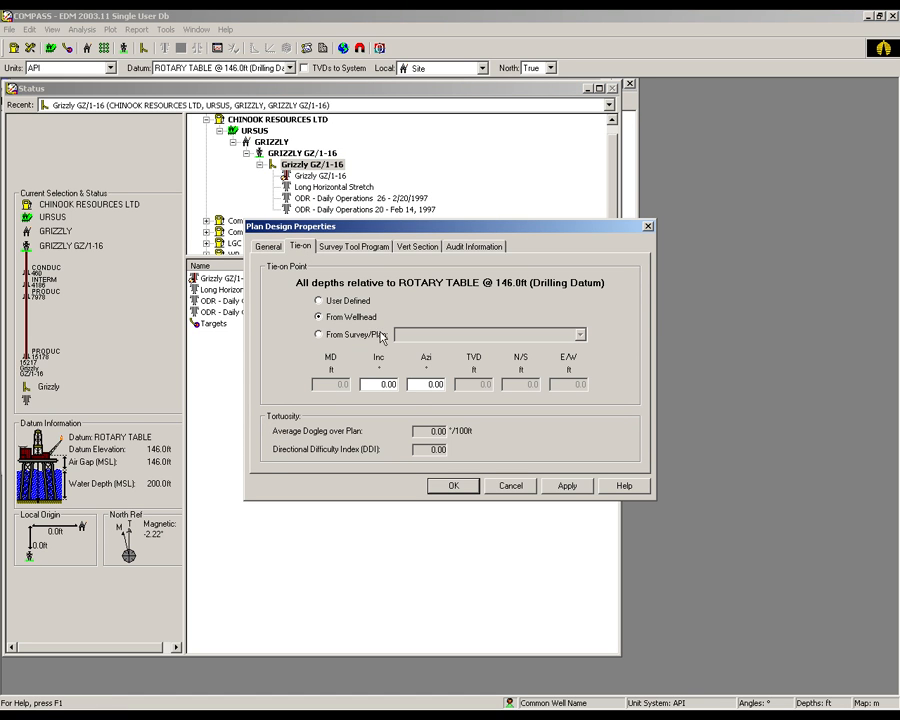
{"action": "left_click", "coordinate": [453, 485]}
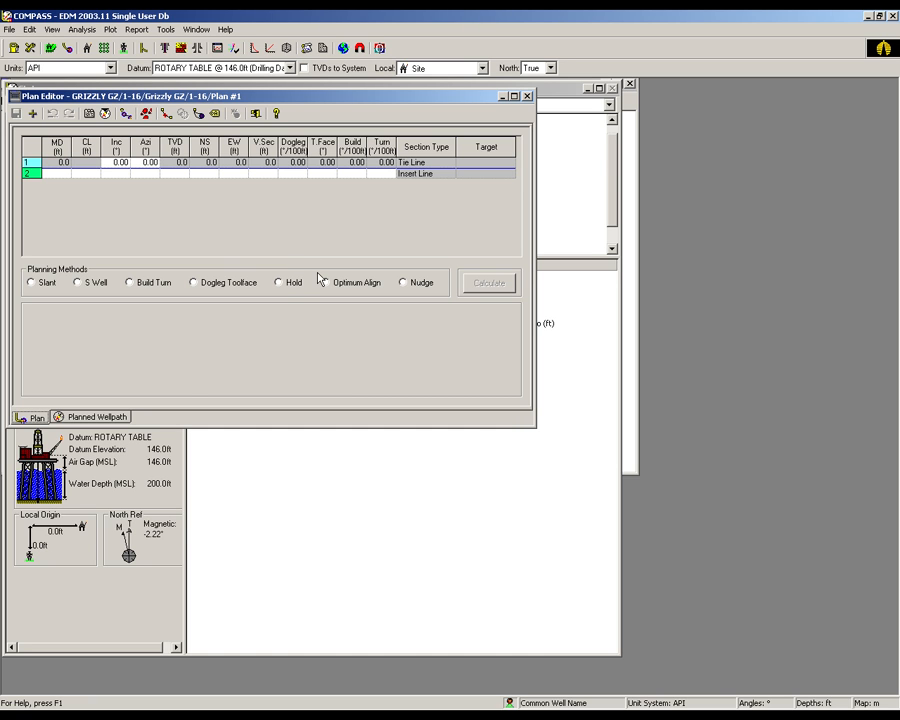
- Add a Hold section with a 500 ft course length below the tie line and calculate it
{"action": "left_click", "coordinate": [286, 284]}
{"action": "left_click", "coordinate": [84, 336]}
{"action": "type", "text": "500"}
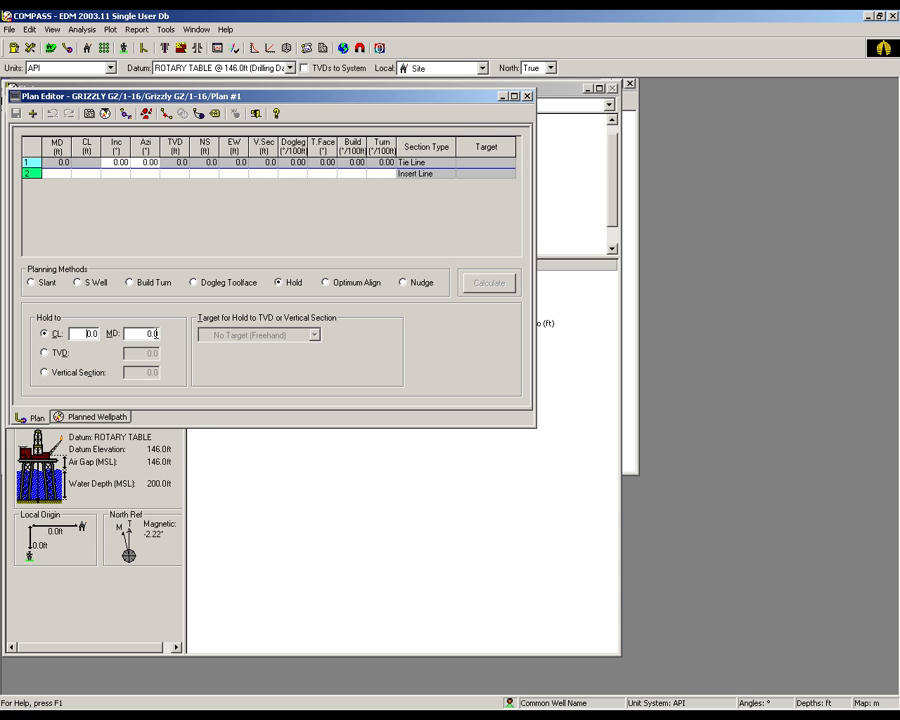
{"action": "left_click", "coordinate": [144, 331]}
{"action": "left_click", "coordinate": [489, 284]}
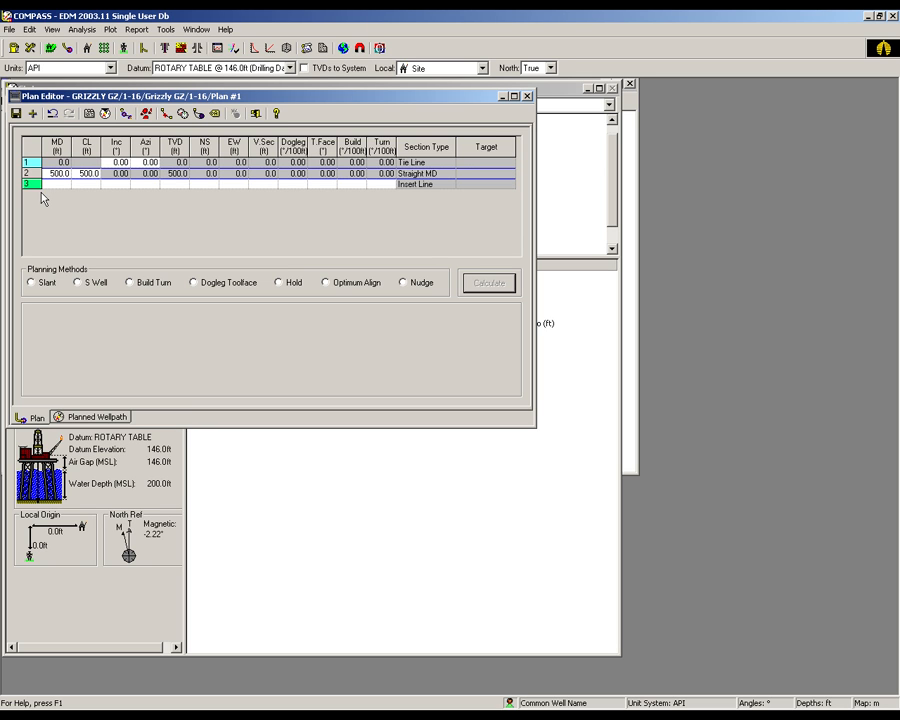
- Calculate an Optimum Align curve-hold-curve section from the hold to the final target Grizzly T2
{"action": "left_click", "coordinate": [326, 284]}
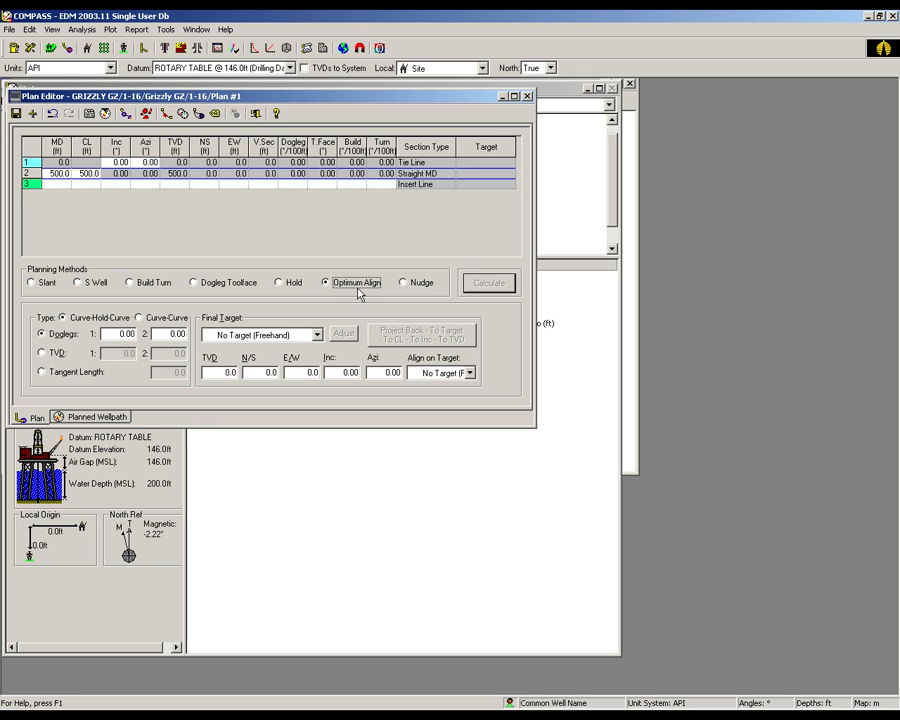
{"action": "left_click", "coordinate": [318, 336]}
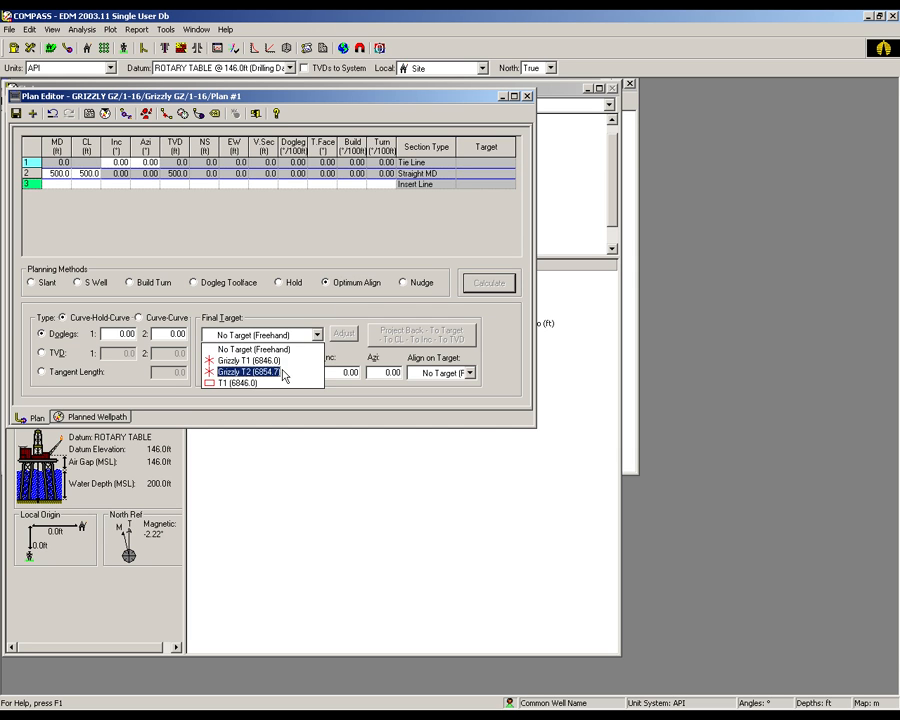
{"action": "left_click", "coordinate": [285, 372]}
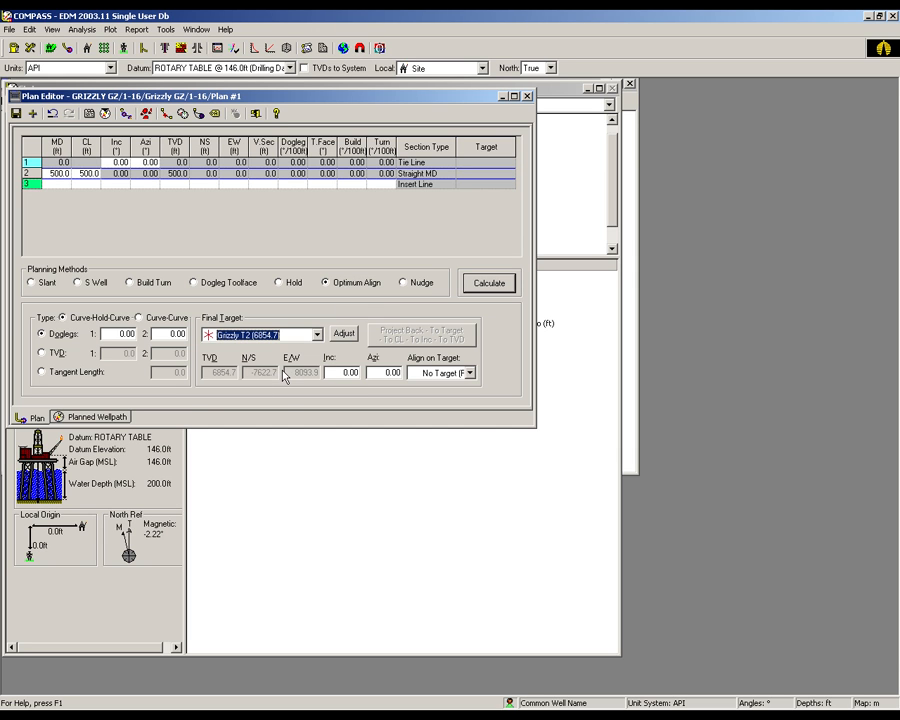
{"action": "left_click", "coordinate": [489, 283]}
{"action": "left_click", "coordinate": [449, 384]}
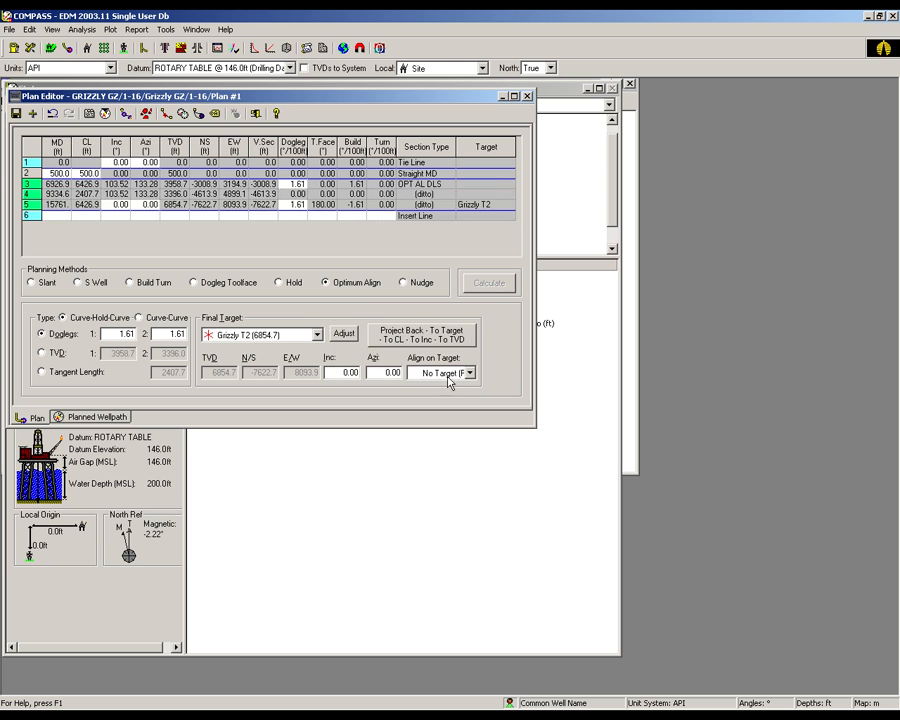
- Project the plan back from Grizzly T2 to target Grizzly T1 and recalculate the sections
{"action": "left_click", "coordinate": [412, 343]}
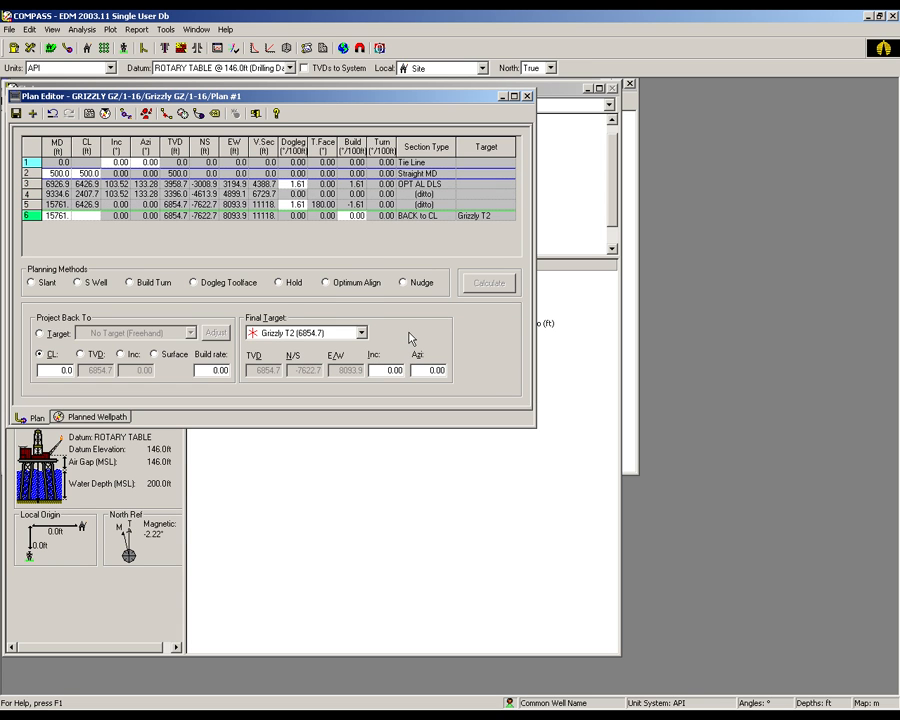
{"action": "left_click", "coordinate": [41, 334]}
{"action": "left_click", "coordinate": [135, 334]}
{"action": "left_click", "coordinate": [175, 359]}
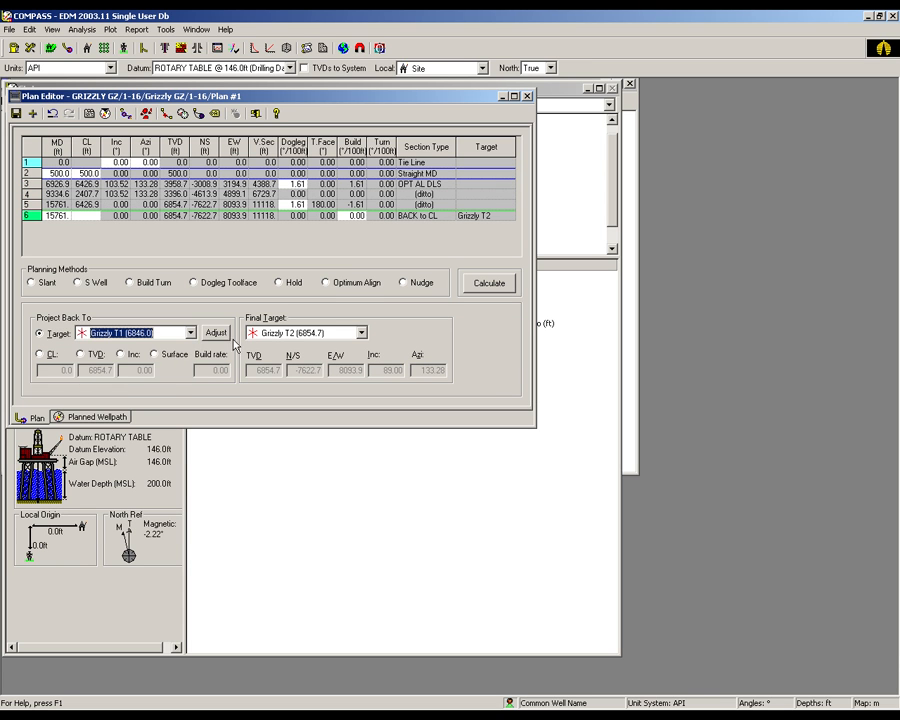
{"action": "left_click", "coordinate": [488, 285]}
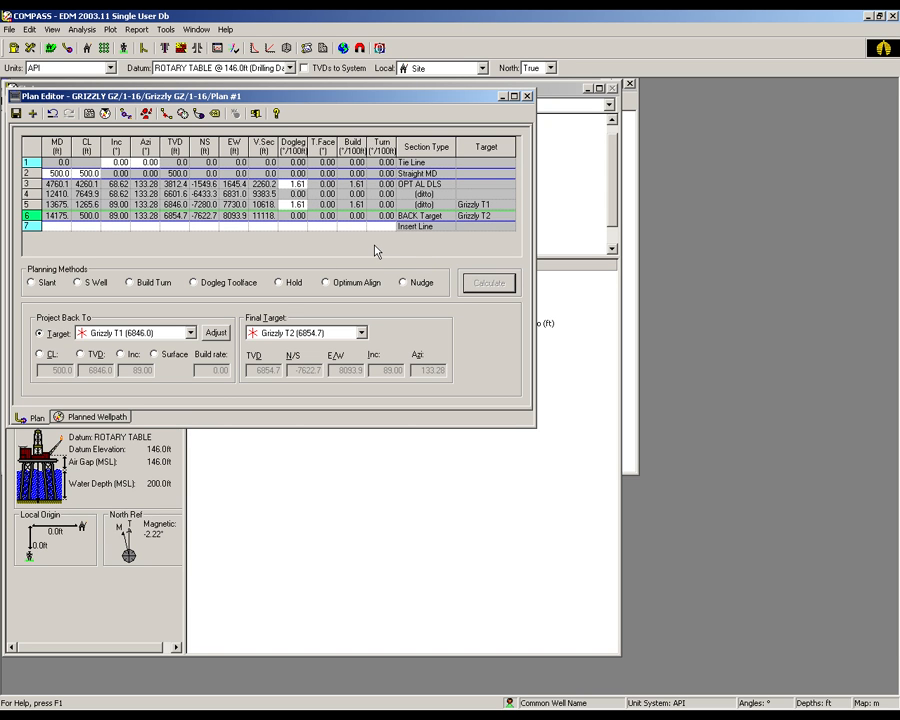
- Review the planned wellpath's stations from surface to the final depth and return to the plan sections
{"action": "left_click", "coordinate": [122, 418]}
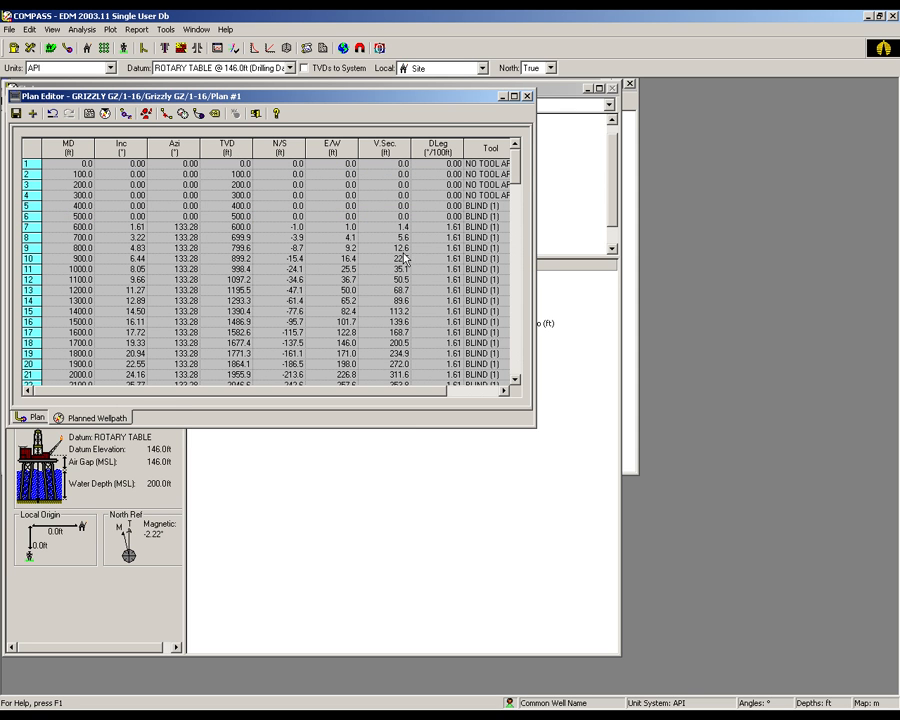
{"action": "left_click_drag", "start_coordinate": [515, 172], "coordinate": [515, 355]}
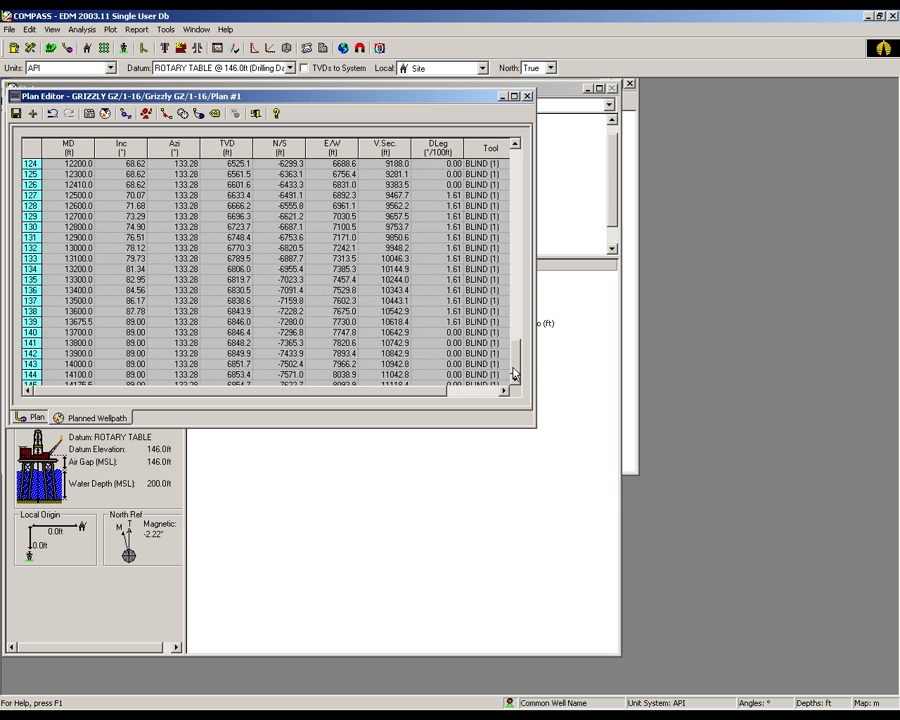
{"action": "left_click", "coordinate": [40, 419]}
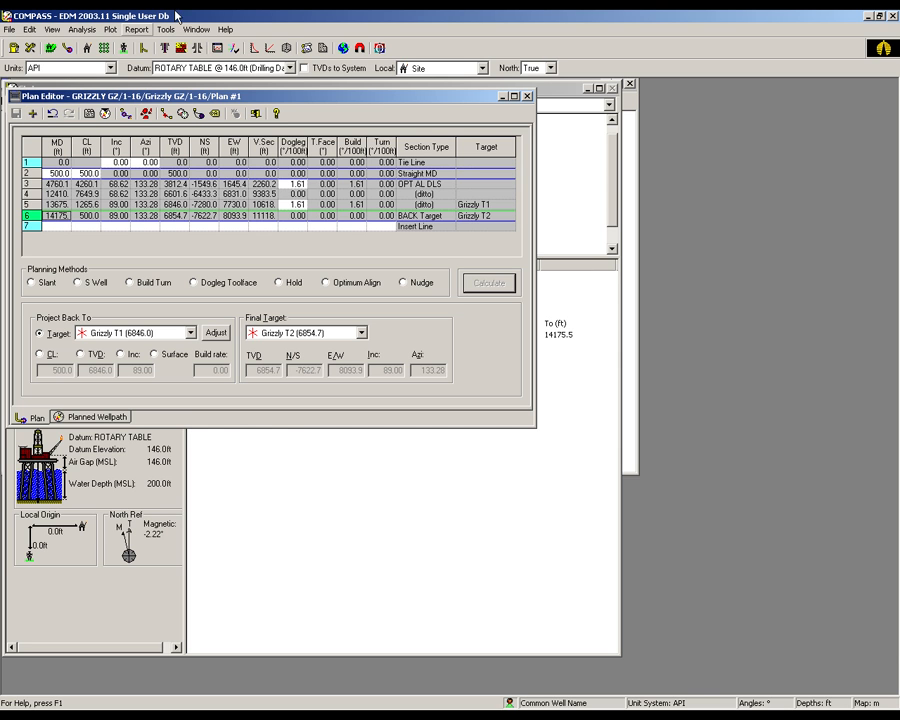
- Open the plan's 3D view and show the target labels beside the wellpath
{"action": "left_click", "coordinate": [286, 48]}
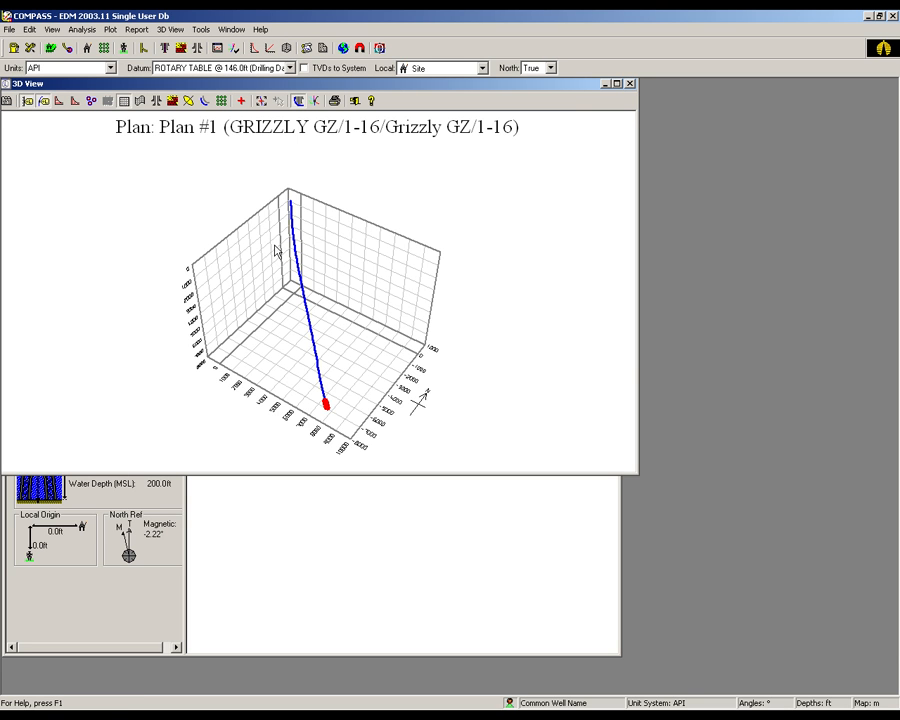
{"action": "left_click_drag", "start_coordinate": [140, 432], "coordinate": [157, 311]}
{"action": "left_click", "coordinate": [92, 102]}
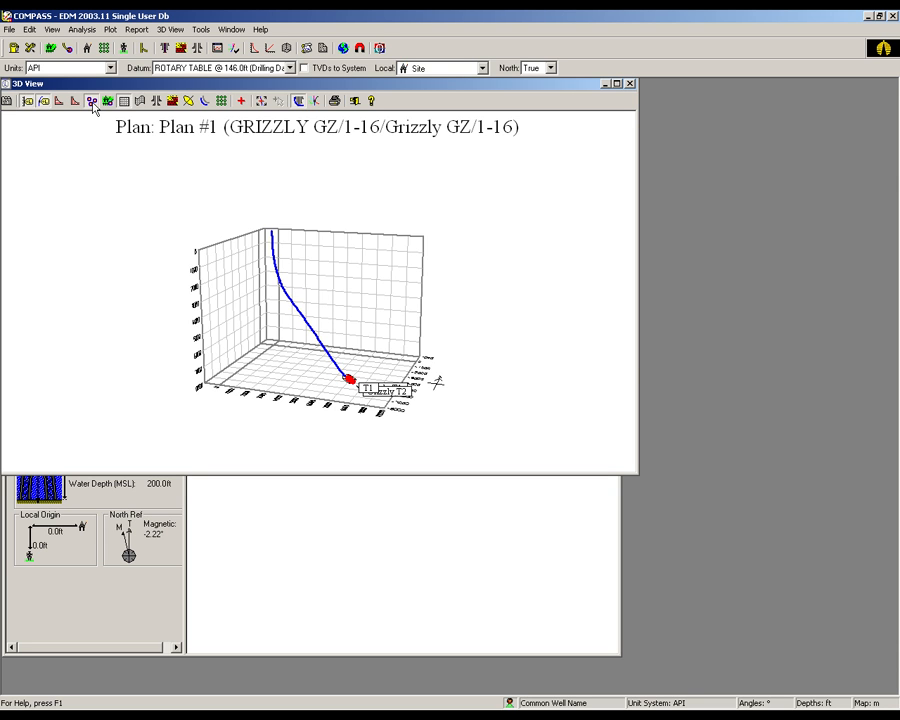
{"action": "left_click_drag", "start_coordinate": [538, 277], "coordinate": [516, 263]}
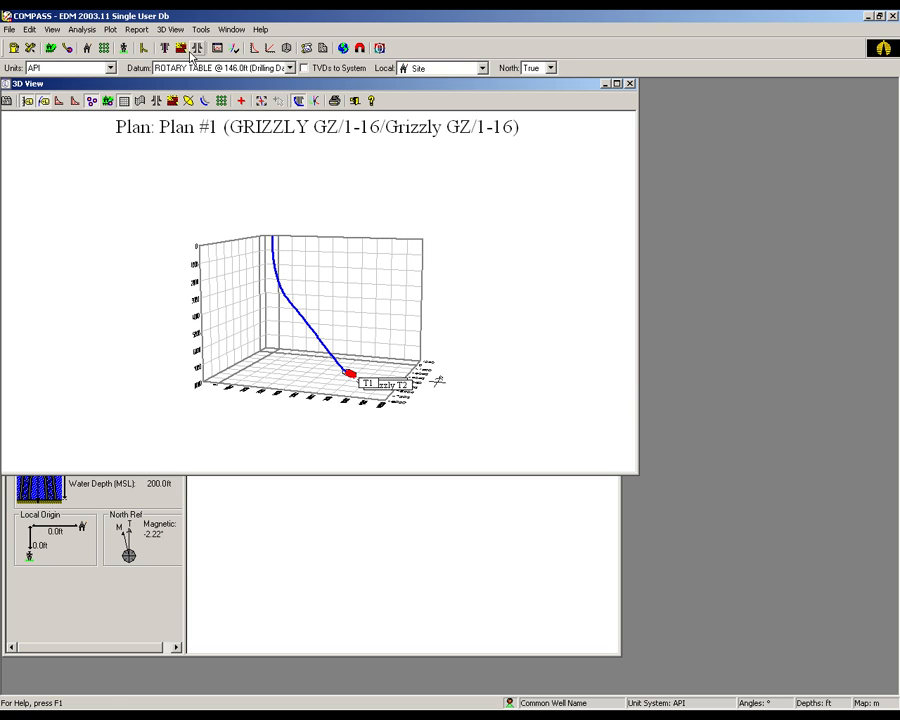
- Add four formation tops to the plan at wellhead TVDs of 1500, 3000, 4500 and 6000 ft
{"action": "left_click", "coordinate": [181, 49]}
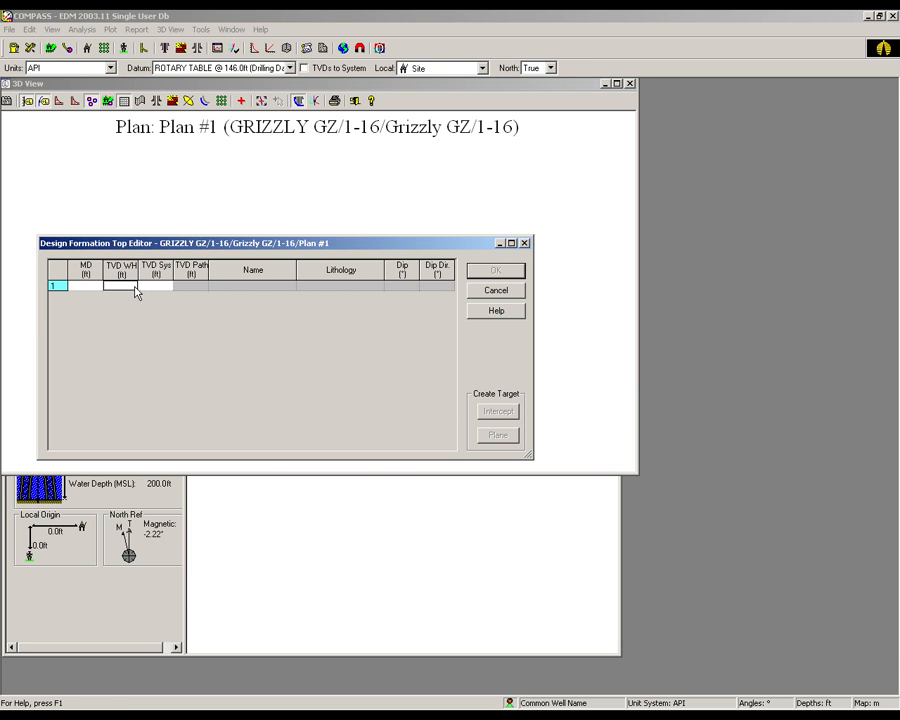
{"action": "type", "text": "1500"}
{"action": "left_click", "coordinate": [123, 297]}
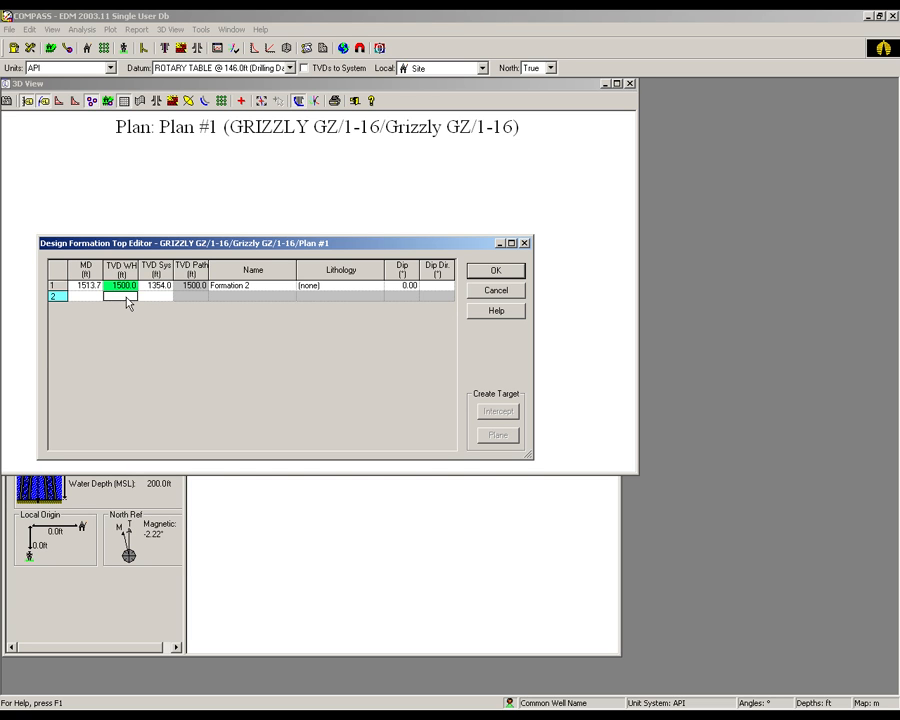
{"action": "type", "text": "3000"}
{"action": "key", "text": "Return"}
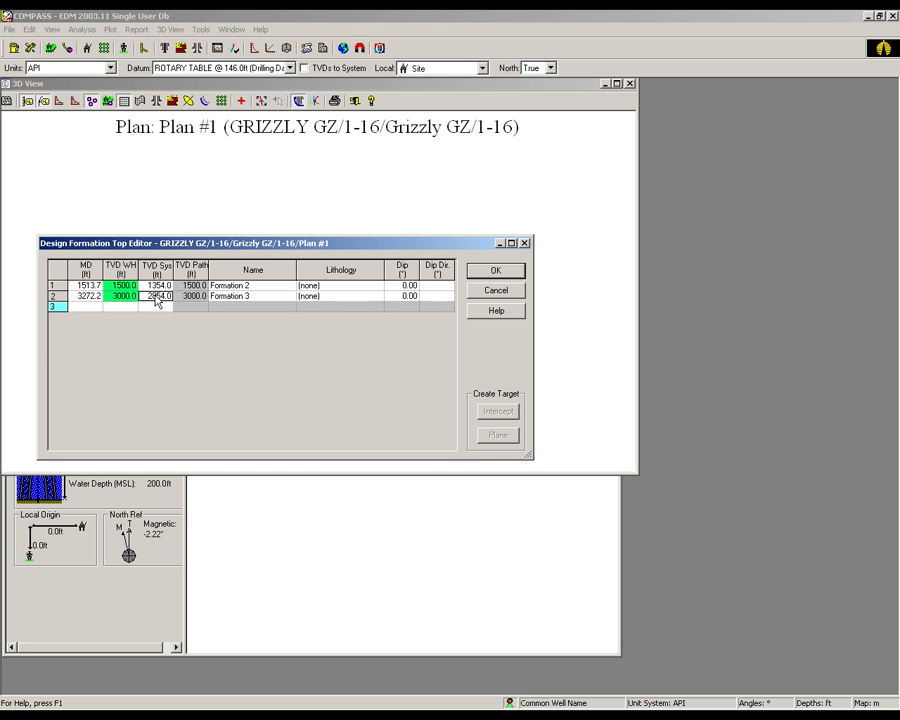
{"action": "type", "text": "4500"}
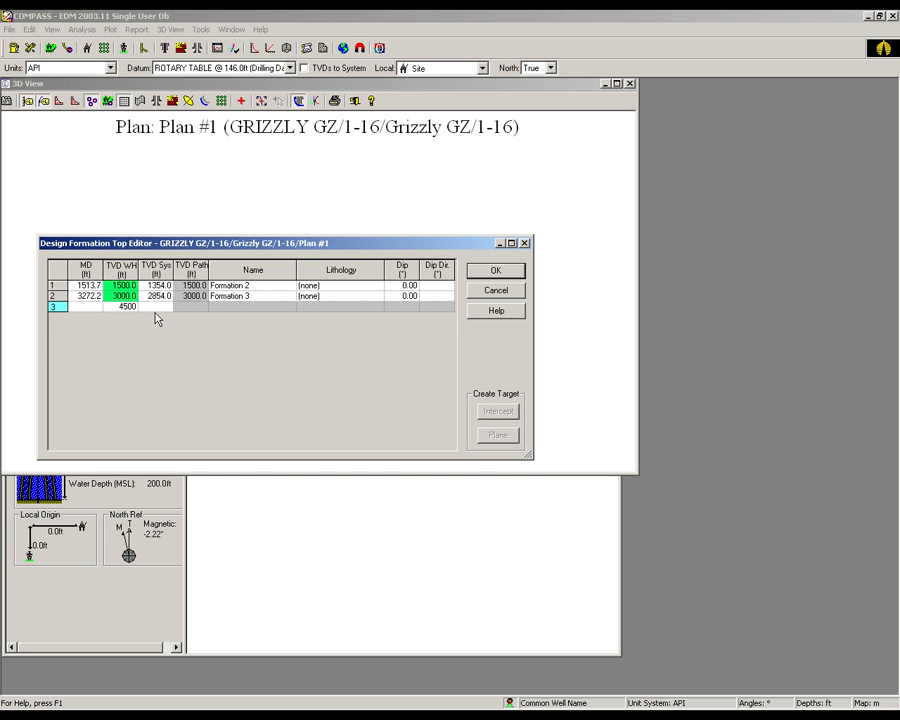
{"action": "key", "text": "Return"}
{"action": "type", "text": "6000"}
- Set the lithology to Basalt for the 1500 ft formation top and Claystone for the 3000 ft one
{"action": "left_click", "coordinate": [340, 286]}
{"action": "left_click", "coordinate": [376, 286]}
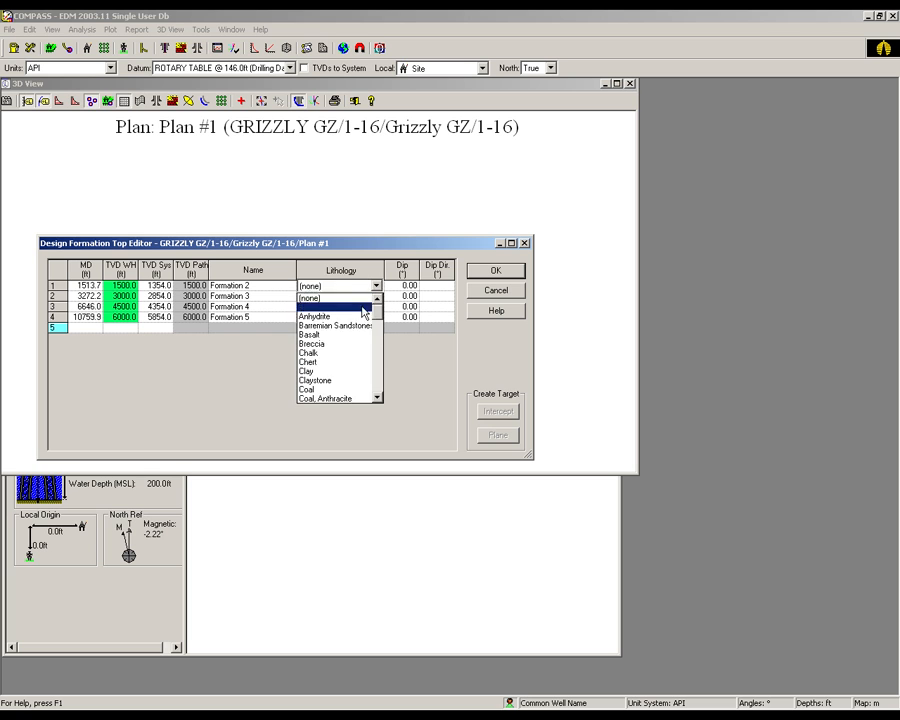
{"action": "left_click", "coordinate": [352, 336]}
{"action": "left_click", "coordinate": [348, 298]}
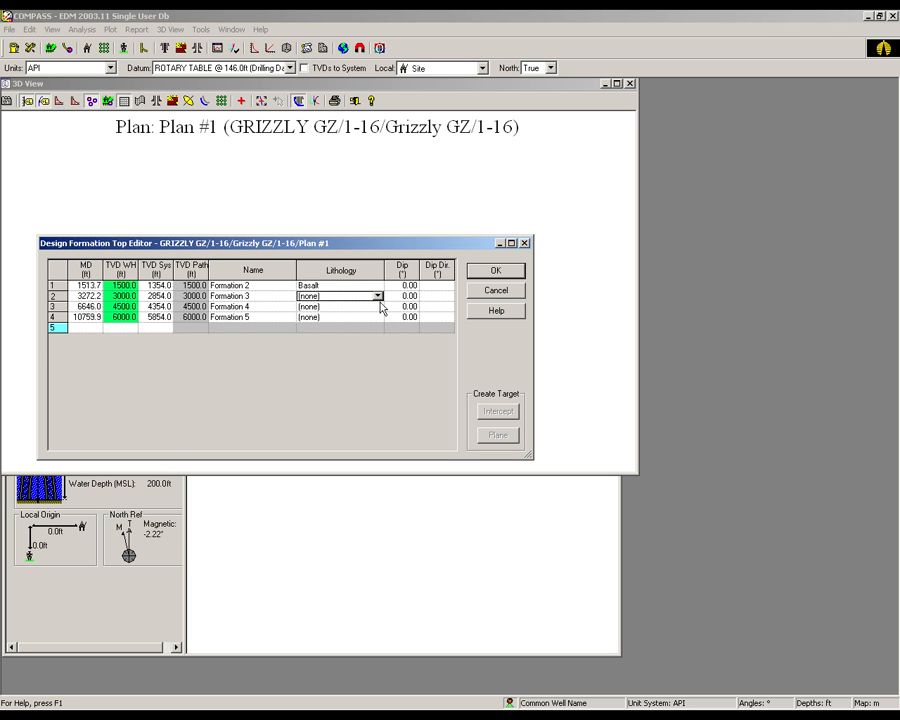
{"action": "left_click", "coordinate": [377, 296]}
{"action": "left_click", "coordinate": [350, 392]}
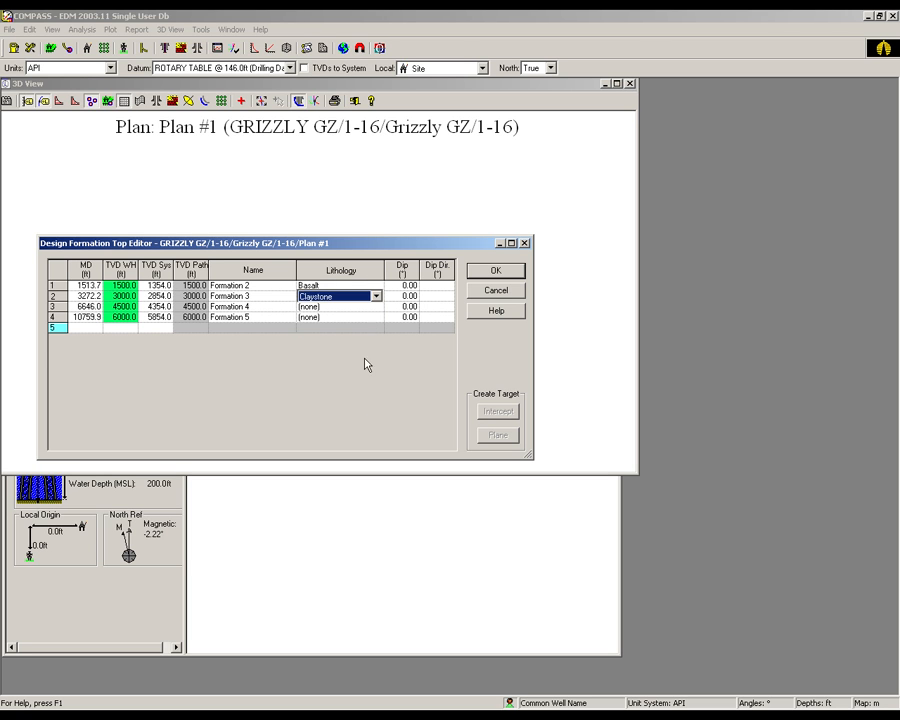
- Assign Dolomite to the 4500 ft formation top and fossiliferous Sandstone to the 6000 ft one, and accept the formation table
{"action": "left_click", "coordinate": [366, 306]}
{"action": "left_click", "coordinate": [377, 306]}
{"action": "left_click", "coordinate": [380, 402]}
{"action": "scroll", "coordinate": [380, 402], "scroll_direction": "down", "scroll_amount": 2}
{"action": "left_click", "coordinate": [340, 365]}
{"action": "left_click", "coordinate": [352, 317]}
{"action": "left_click", "coordinate": [377, 317]}
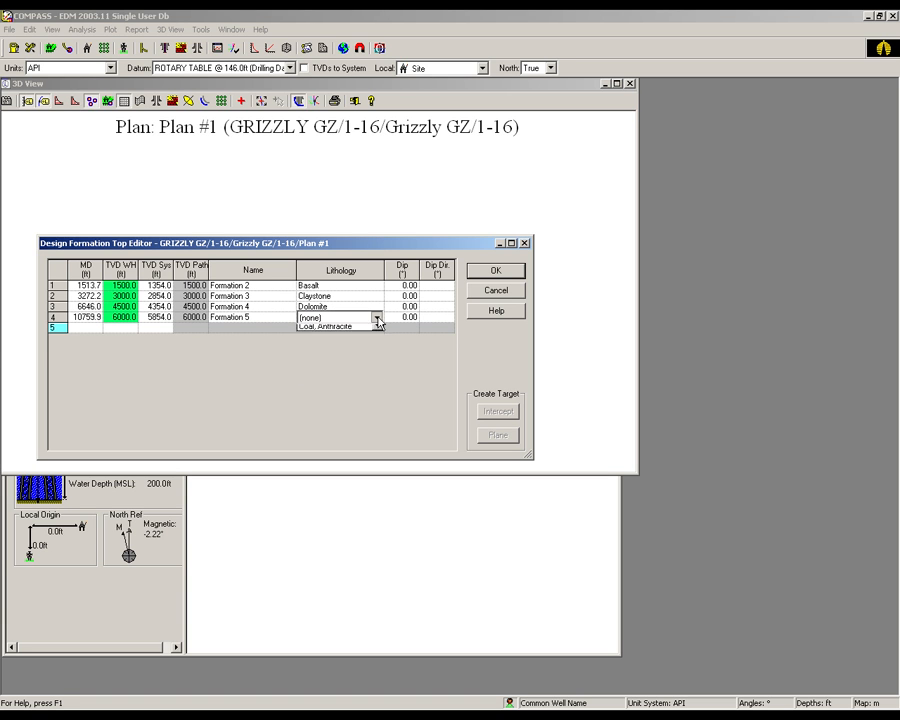
{"action": "scroll", "coordinate": [380, 392], "scroll_direction": "down", "scroll_amount": 12}
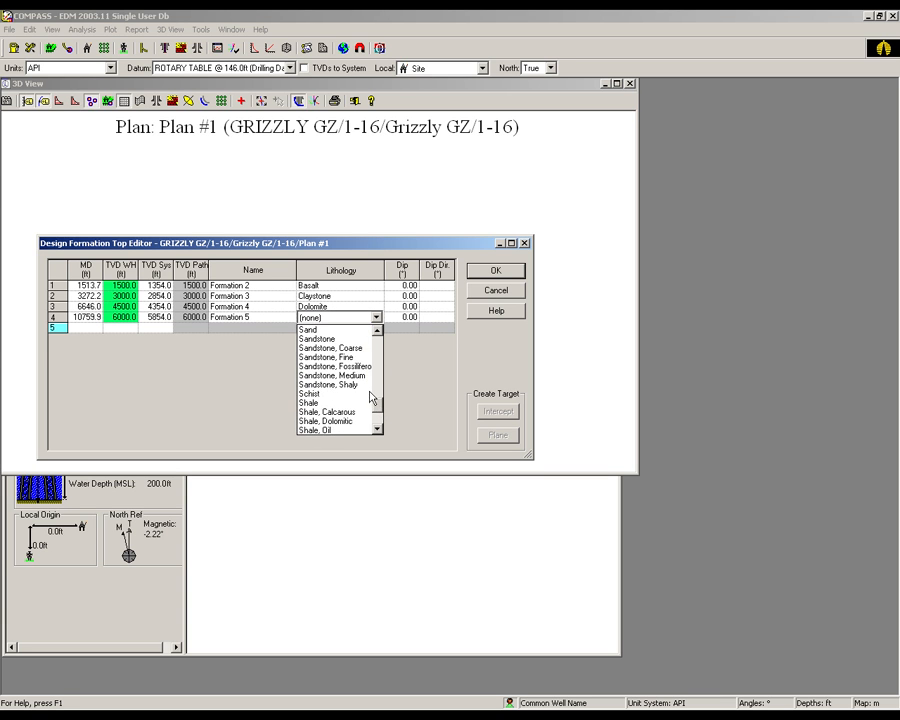
{"action": "left_click", "coordinate": [350, 366]}
{"action": "left_click", "coordinate": [490, 272]}
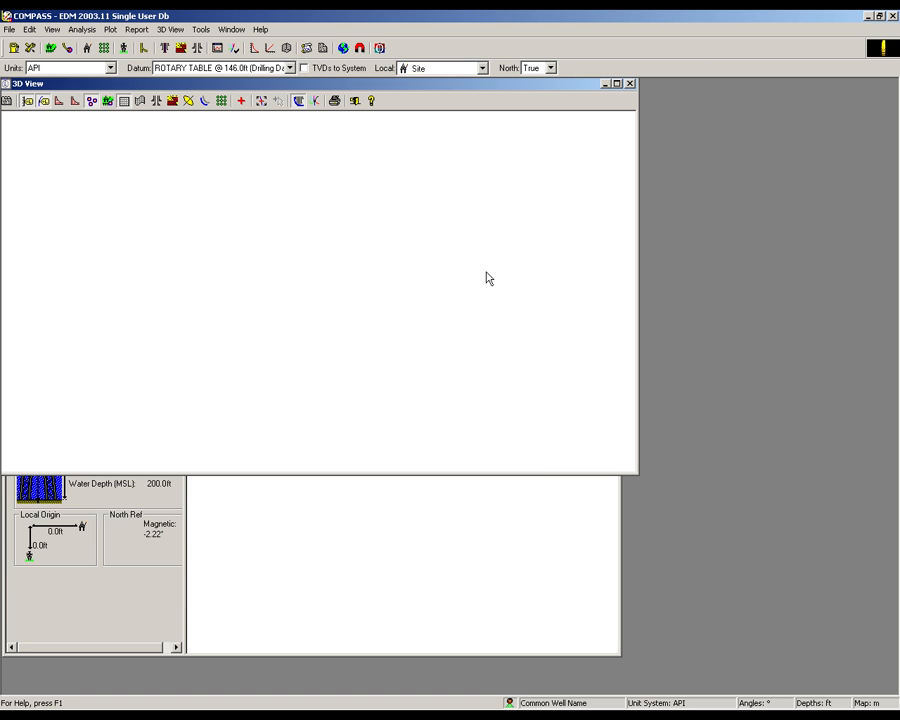
- Show the formation tops in the 3D view, and look at the plan's casing editor without adding any casing
{"action": "left_click", "coordinate": [172, 101]}
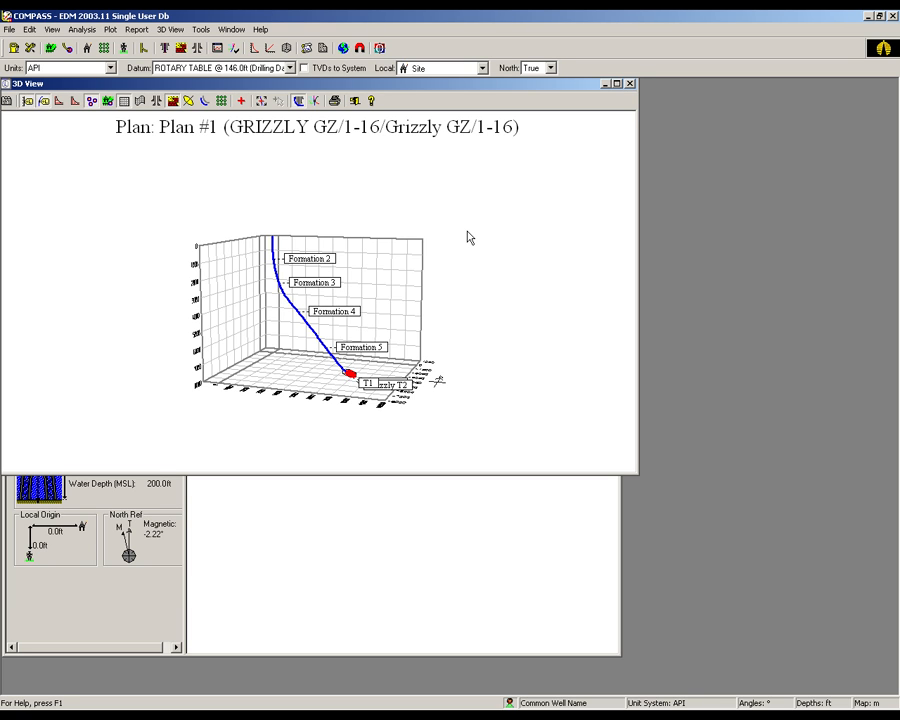
{"action": "left_click", "coordinate": [197, 48]}
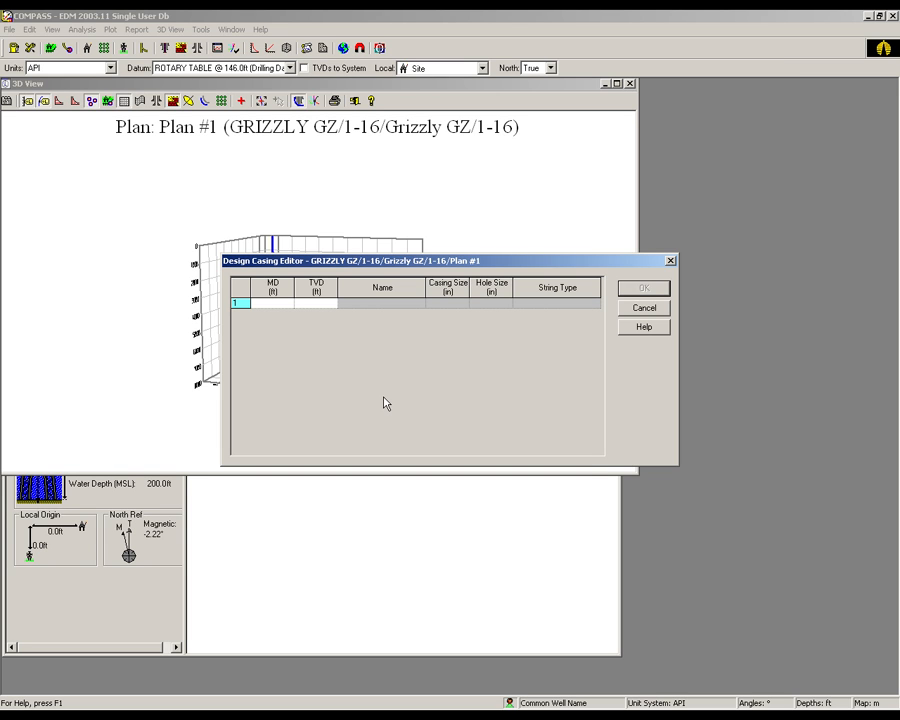
{"action": "left_click", "coordinate": [630, 307]}
- Switch to CasingSeat and open Plan #1 of Grizzly GZ/1-16 with the cs template davenport template
{"action": "left_click", "coordinate": [435, 526]}
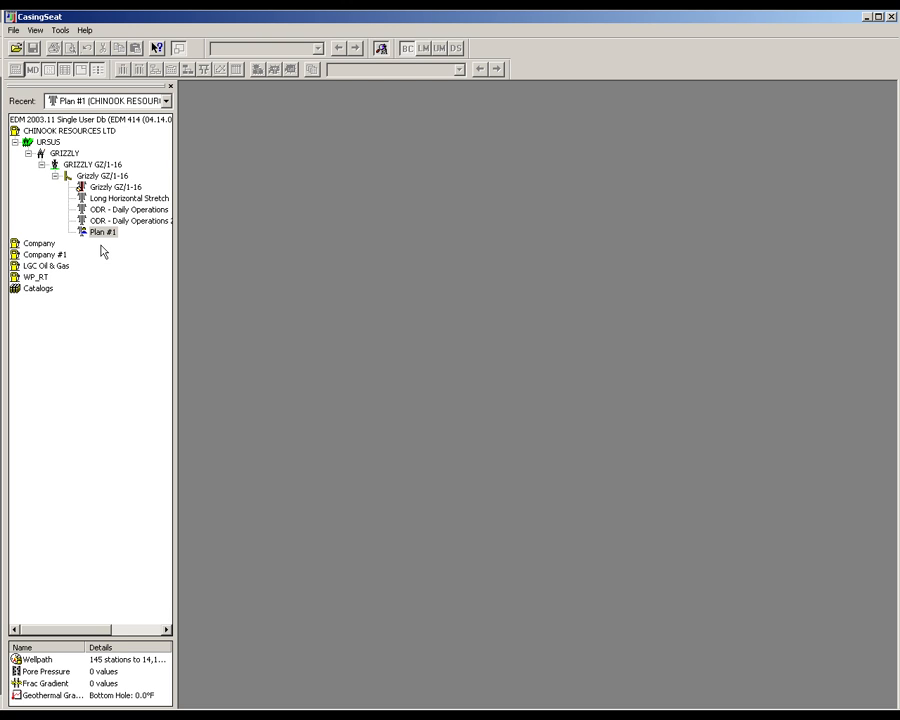
{"action": "mouse_move", "coordinate": [86, 240]}
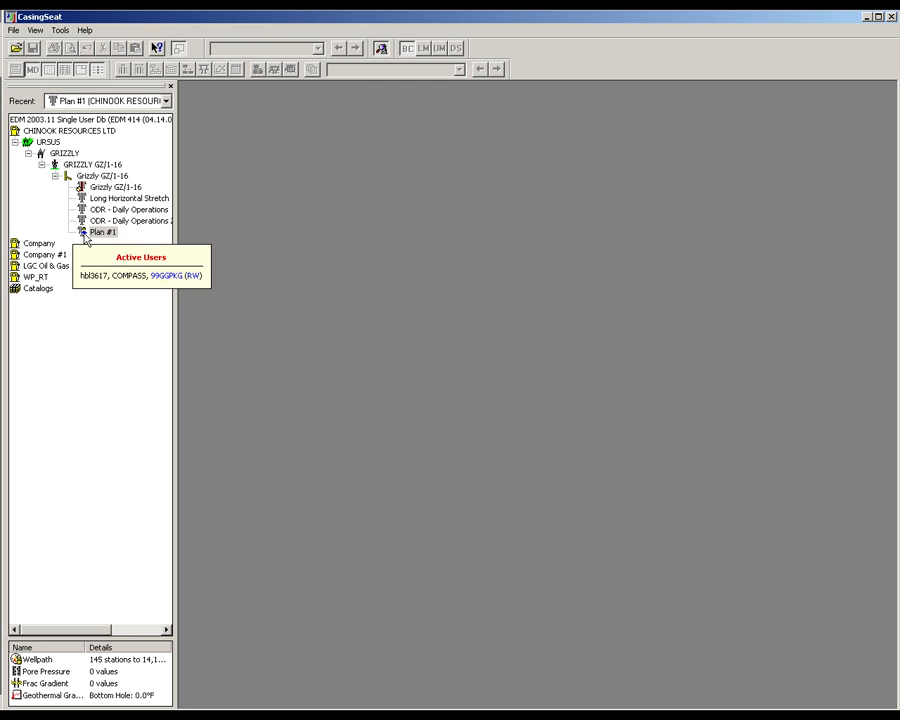
{"action": "right_click", "coordinate": [95, 234]}
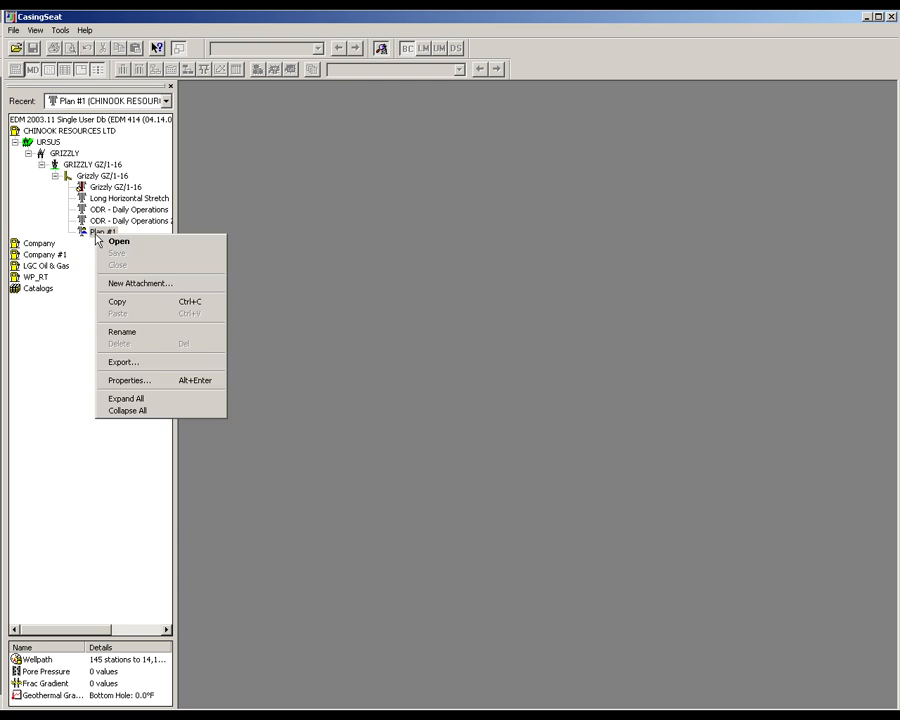
{"action": "left_click", "coordinate": [112, 241]}
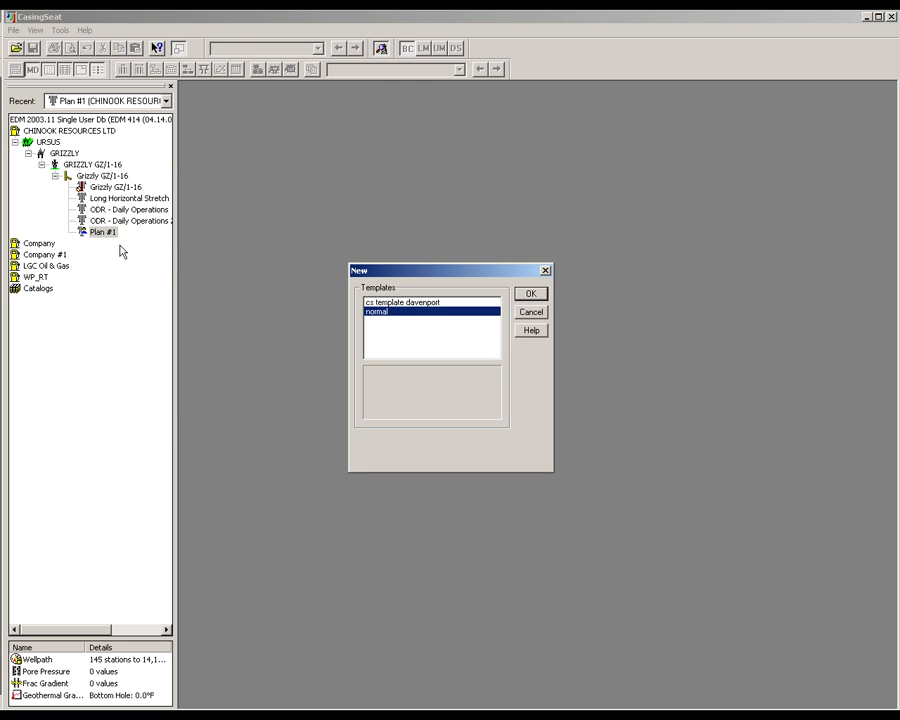
{"action": "left_click", "coordinate": [399, 303]}
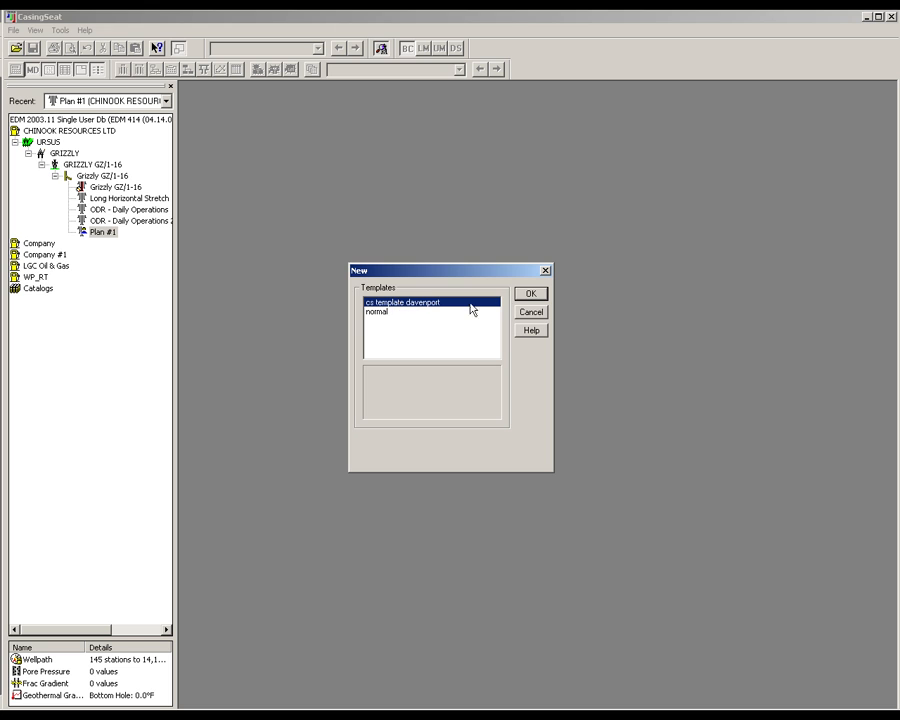
{"action": "left_click", "coordinate": [529, 294]}
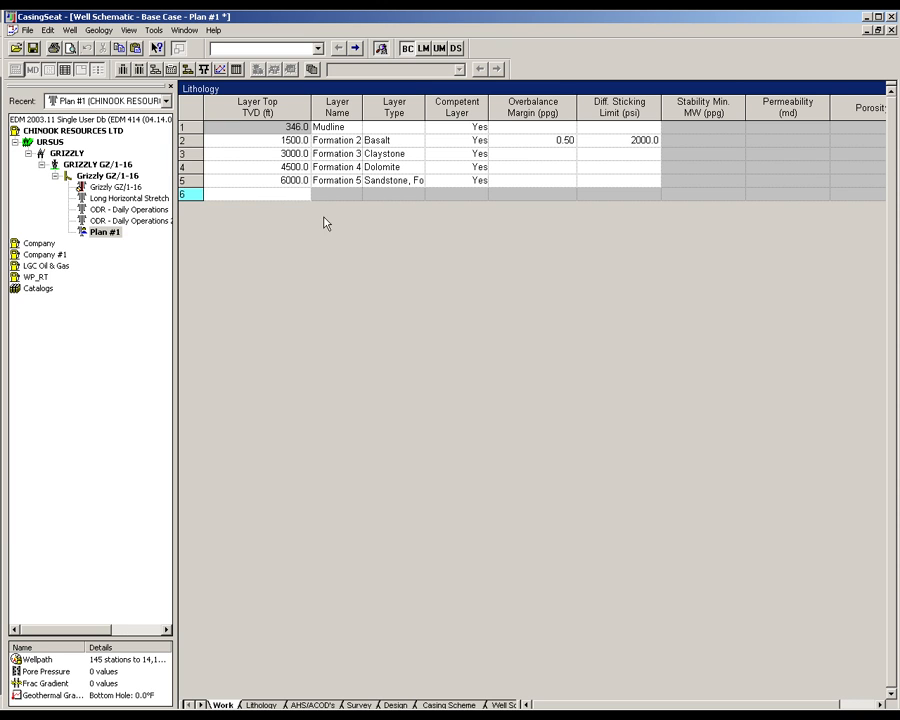
- Insert a lithology layer above the 3000 ft Claystone layer and set its top TVD to 2000 ft
{"action": "left_click", "coordinate": [187, 154]}
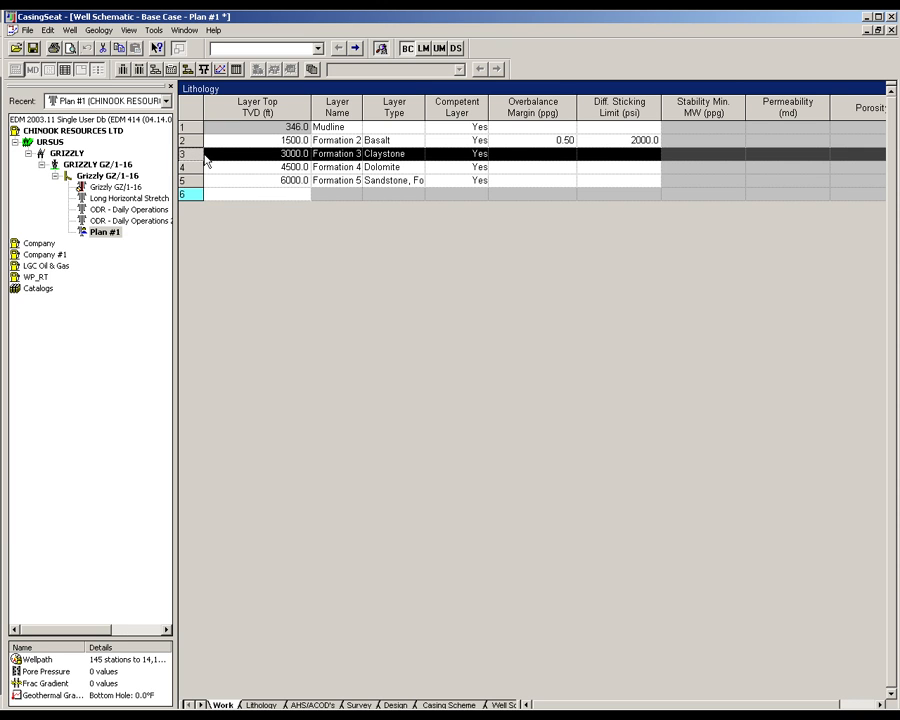
{"action": "left_click", "coordinate": [48, 30]}
{"action": "left_click", "coordinate": [74, 115]}
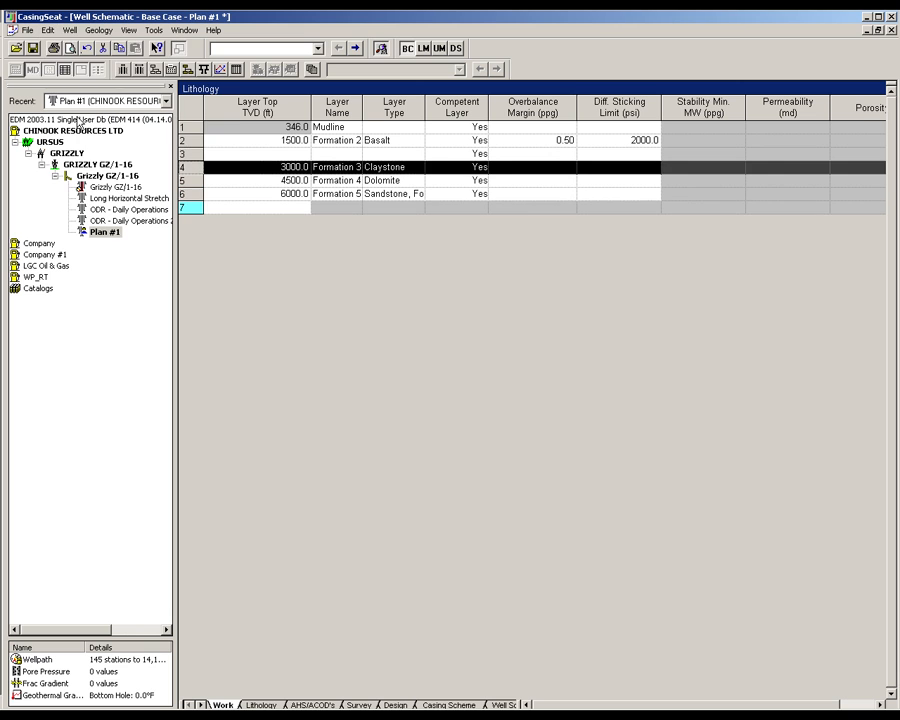
{"action": "left_click", "coordinate": [277, 155]}
{"action": "type", "text": "2000"}
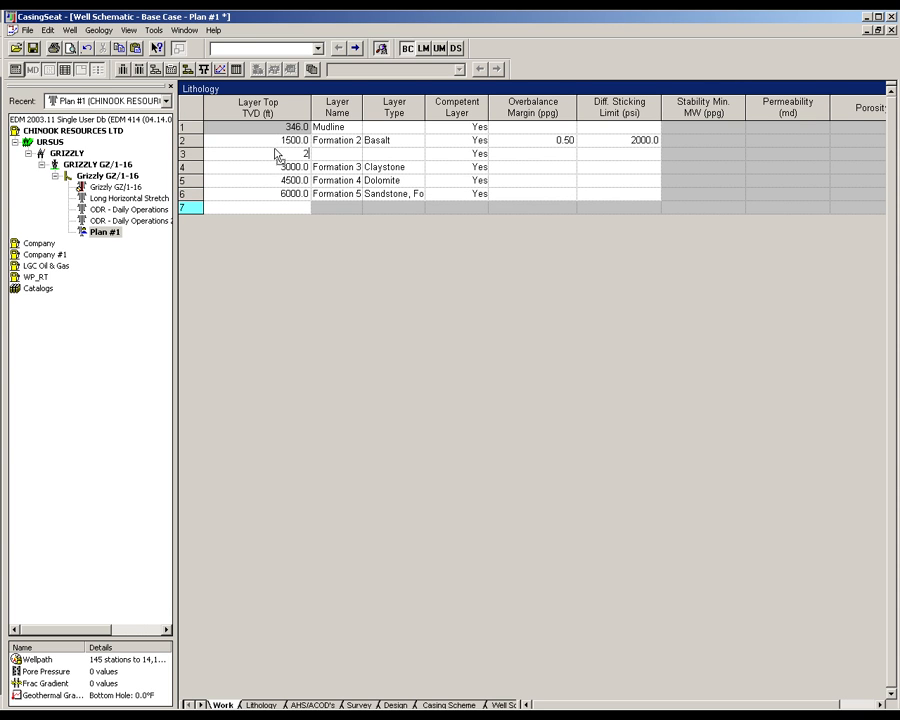
- Name the 2000 ft layer Formation 2a and set its layer type to Chert
{"action": "left_click", "coordinate": [327, 156]}
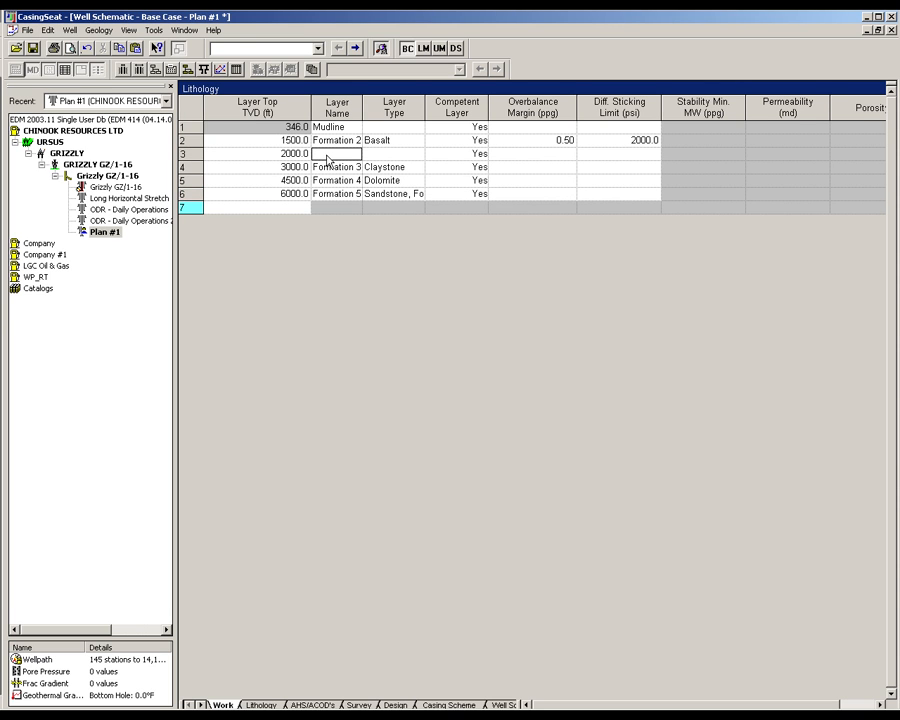
{"action": "type", "text": "Formation 2a"}
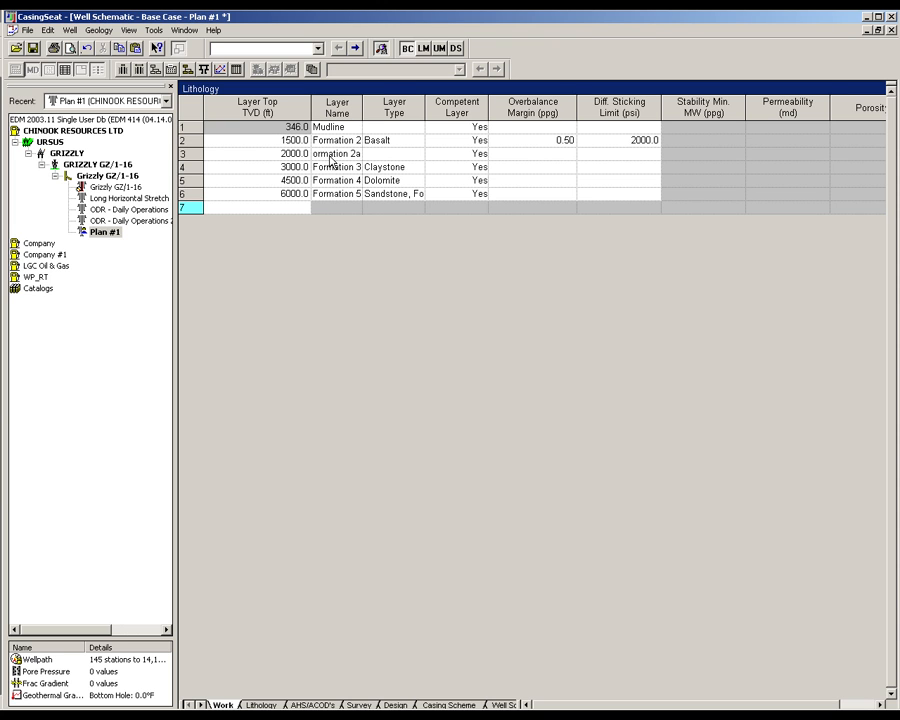
{"action": "left_click", "coordinate": [382, 153]}
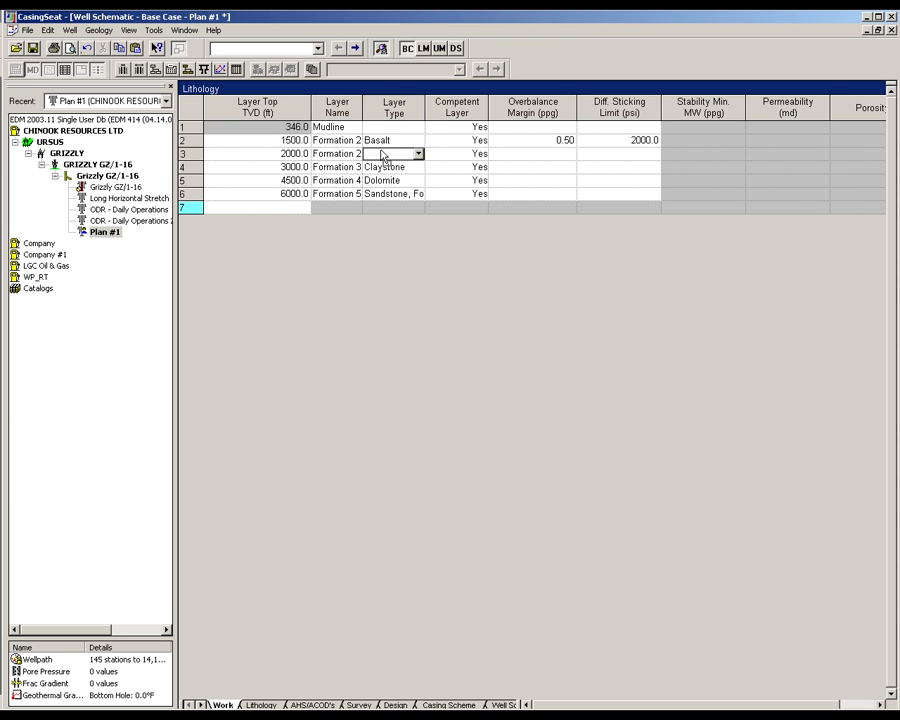
{"action": "left_click", "coordinate": [416, 154]}
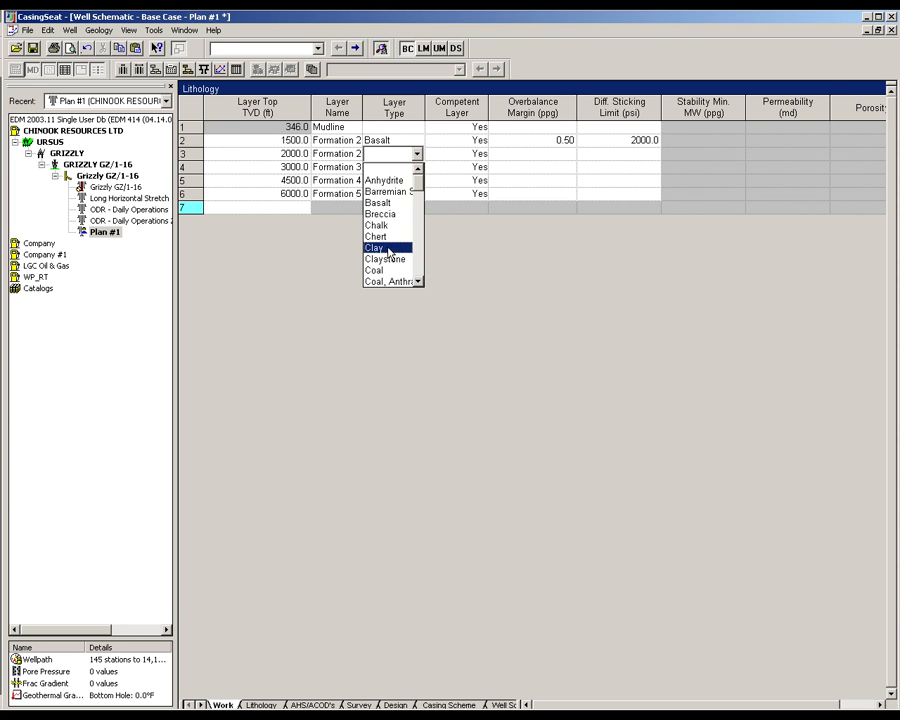
{"action": "left_click", "coordinate": [387, 238]}
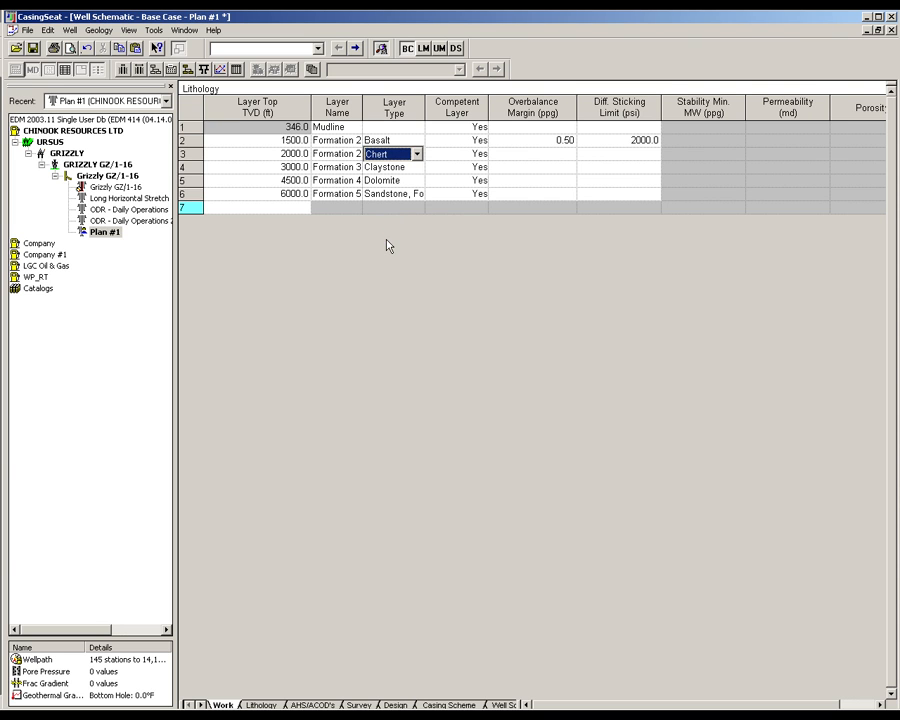
{"action": "left_click", "coordinate": [523, 157]}
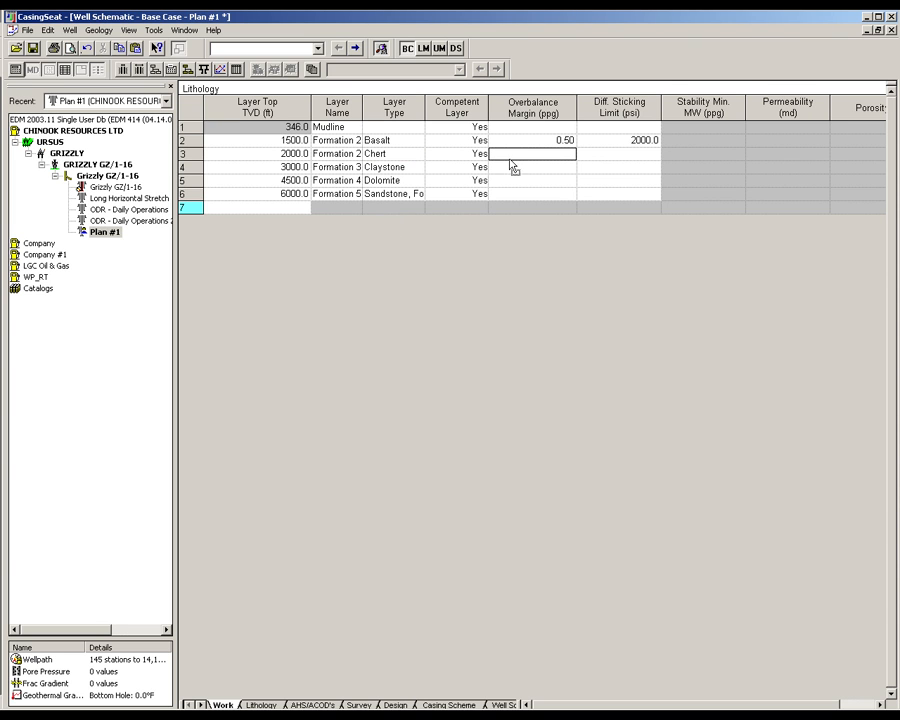
- Insert a lithology layer above the 4500 ft Dolomite layer with a top TVD of 3500 ft
{"action": "left_click", "coordinate": [187, 180]}
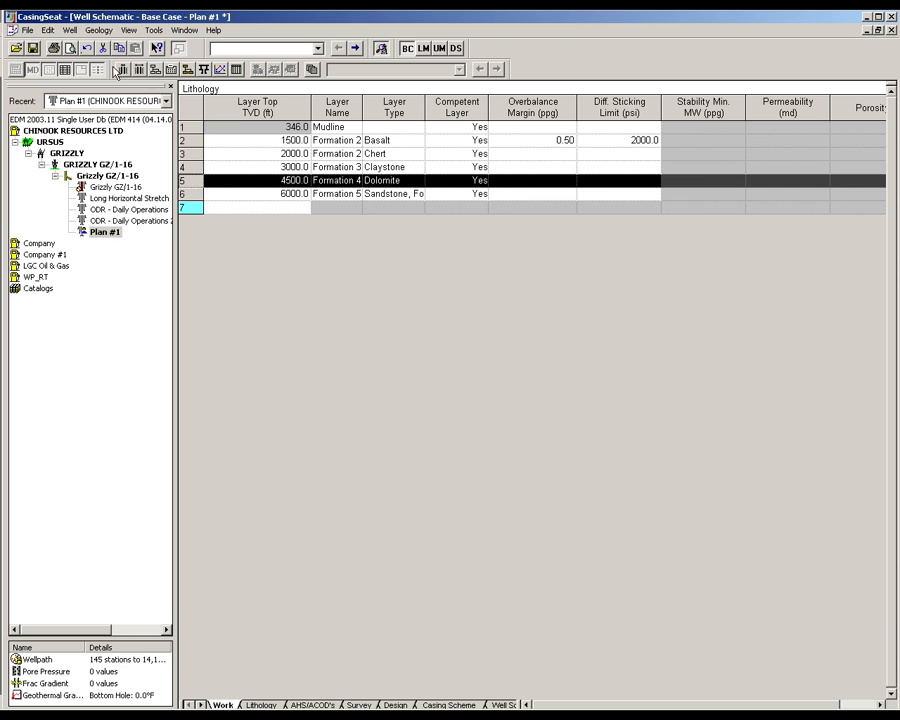
{"action": "left_click", "coordinate": [50, 30]}
{"action": "left_click", "coordinate": [52, 115]}
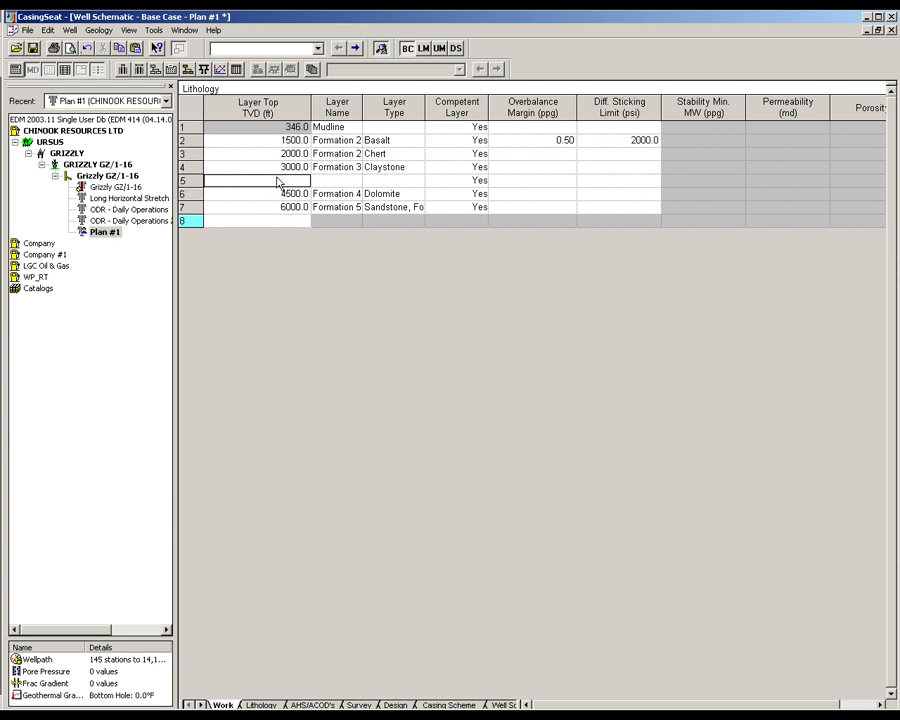
{"action": "type", "text": "3500"}
- Name the 3500 ft layer Formation3 with layer type Coal, and save the plan
{"action": "left_click", "coordinate": [320, 181]}
{"action": "type", "text": "F"}
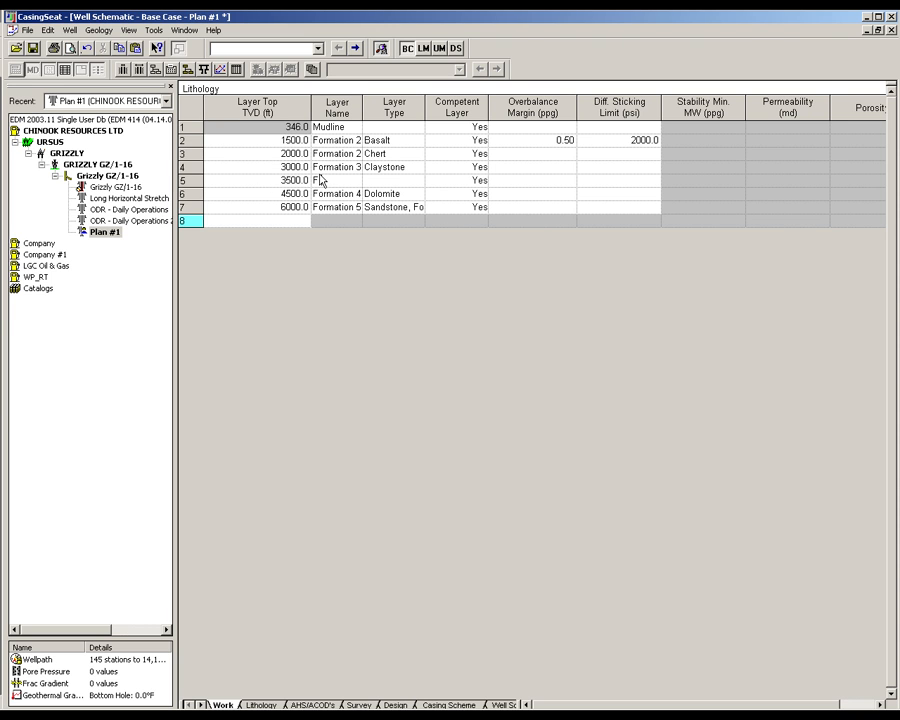
{"action": "type", "text": "ormation3a"}
{"action": "key", "text": "BackSpace"}
{"action": "left_click", "coordinate": [378, 181]}
{"action": "left_click", "coordinate": [378, 181]}
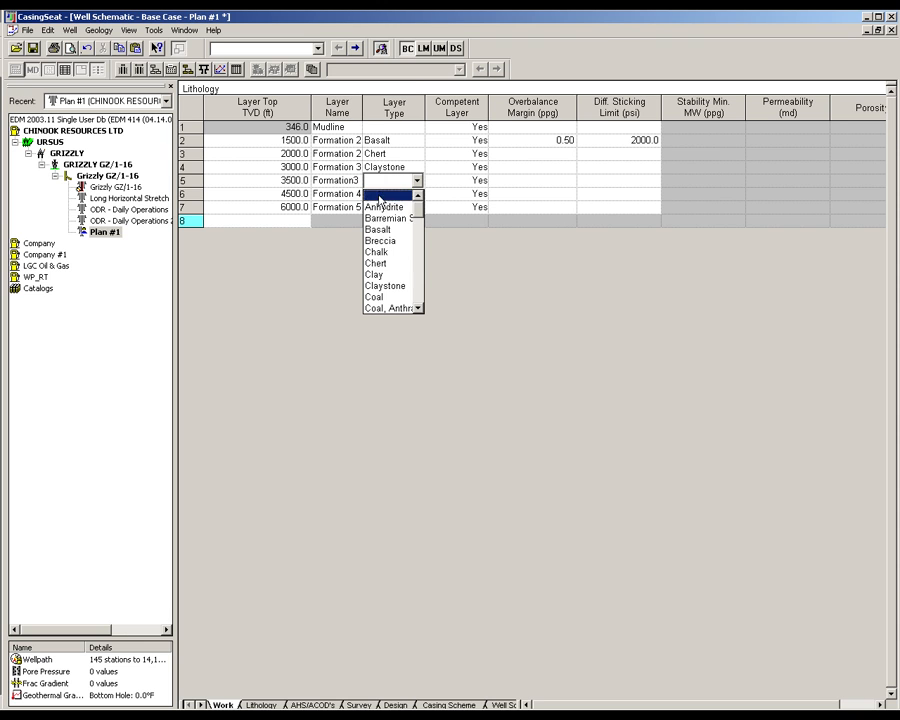
{"action": "left_click", "coordinate": [400, 296]}
{"action": "left_click", "coordinate": [510, 182]}
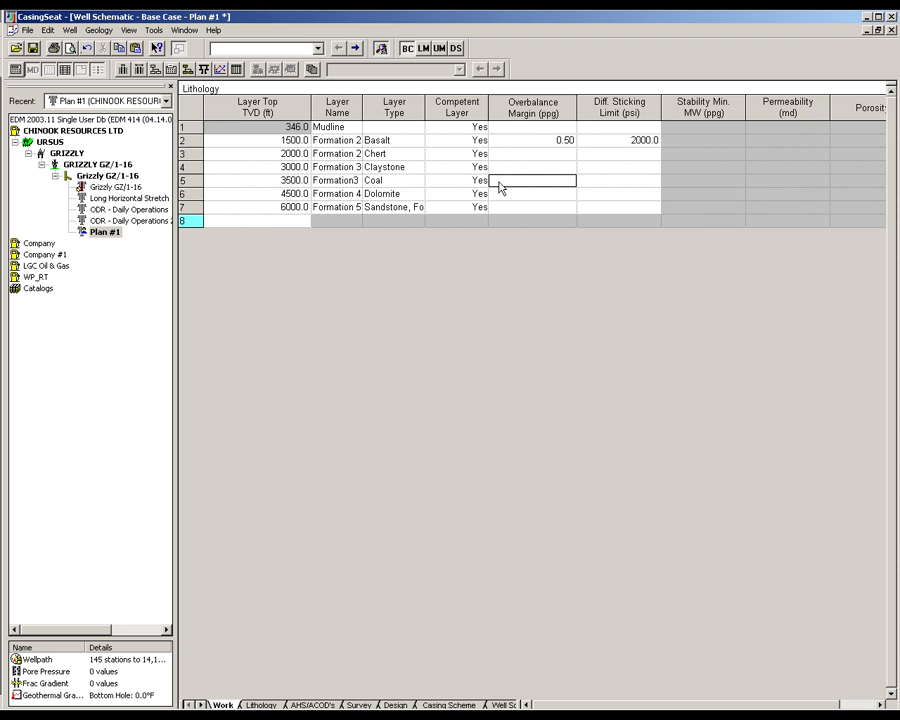
{"action": "left_click", "coordinate": [33, 48]}
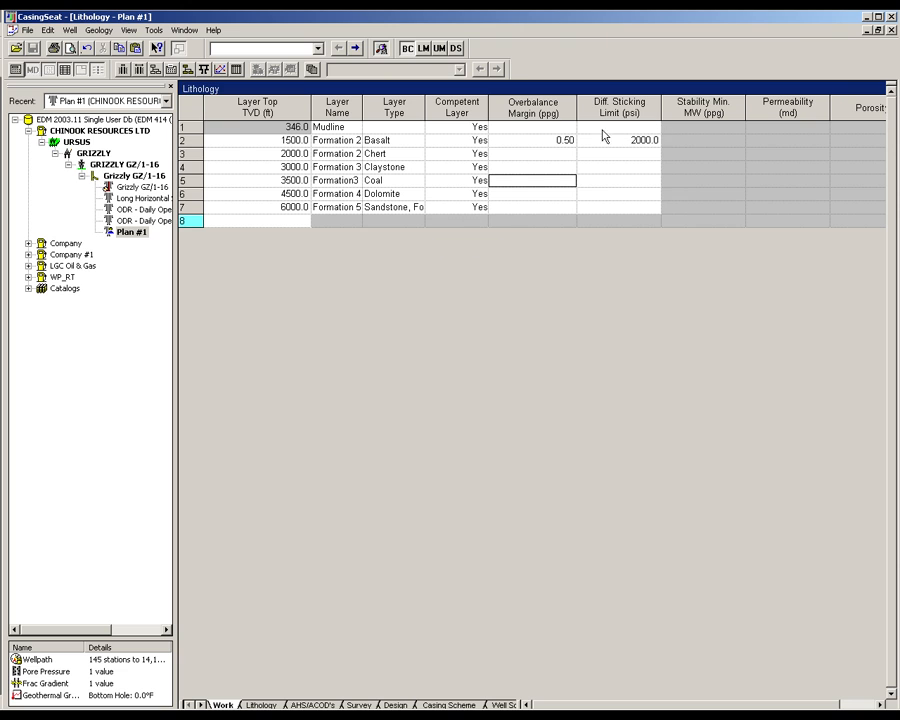
- Copy the Basalt layer's 0.50 ppg overbalance margin and 2000 psi differential sticking limit to all the other lithology layers
{"action": "left_click_drag", "start_coordinate": [552, 143], "coordinate": [605, 147]}
{"action": "key", "text": "ctrl+c"}
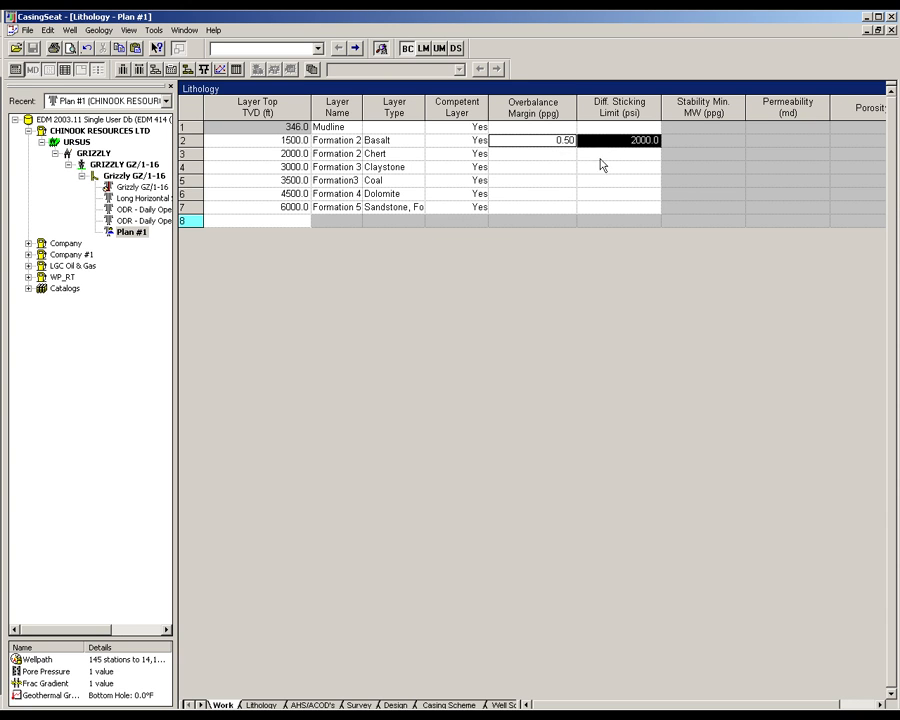
{"action": "left_click", "coordinate": [552, 127]}
{"action": "key", "text": "ctrl+v"}
{"action": "left_click", "coordinate": [556, 154]}
{"action": "key", "text": "ctrl+v"}
{"action": "left_click", "coordinate": [554, 167]}
{"action": "key", "text": "ctrl+v"}
{"action": "left_click", "coordinate": [550, 181]}
{"action": "key", "text": "ctrl+v"}
{"action": "left_click", "coordinate": [550, 194]}
{"action": "key", "text": "ctrl+v"}
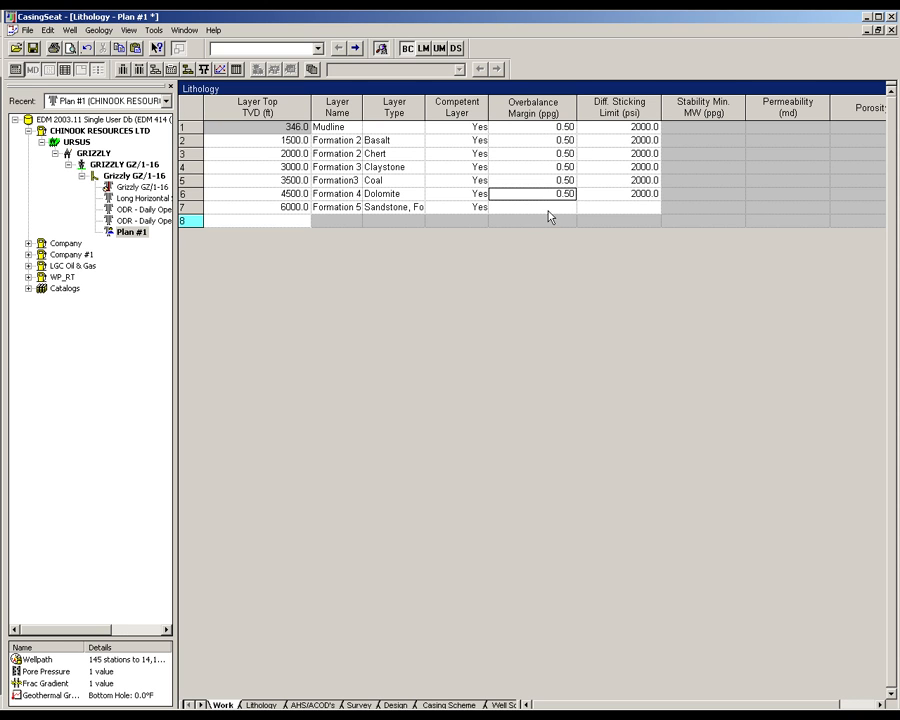
{"action": "left_click", "coordinate": [548, 207]}
{"action": "key", "text": "ctrl+v"}
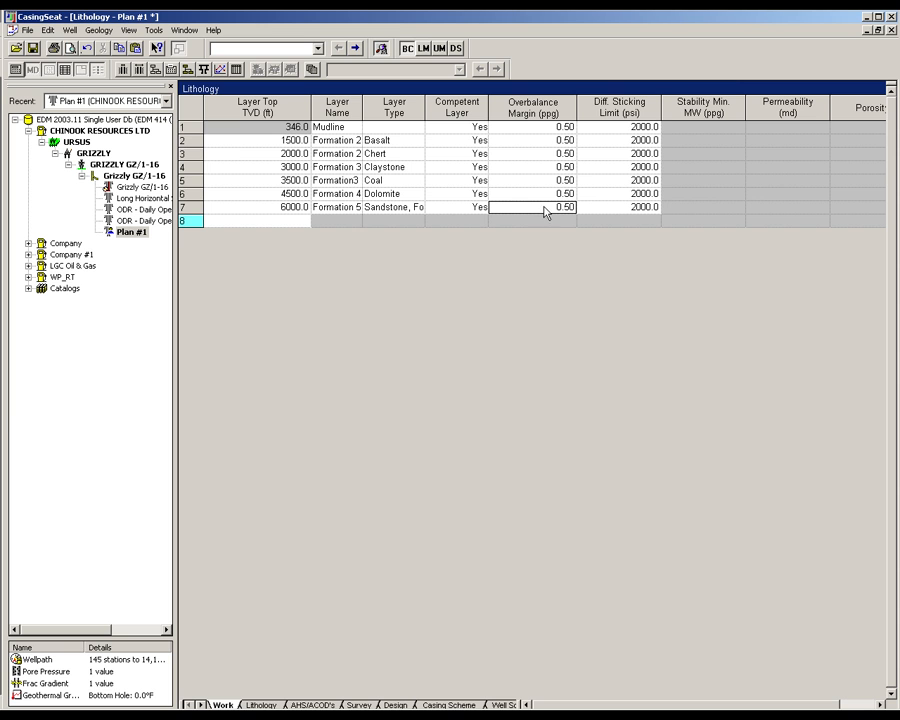
- Show the wellpath survey, and in the design parameters set the first casing to 26 in OD at 460 ft TVD and the last to 7 in
{"action": "left_click", "coordinate": [360, 705]}
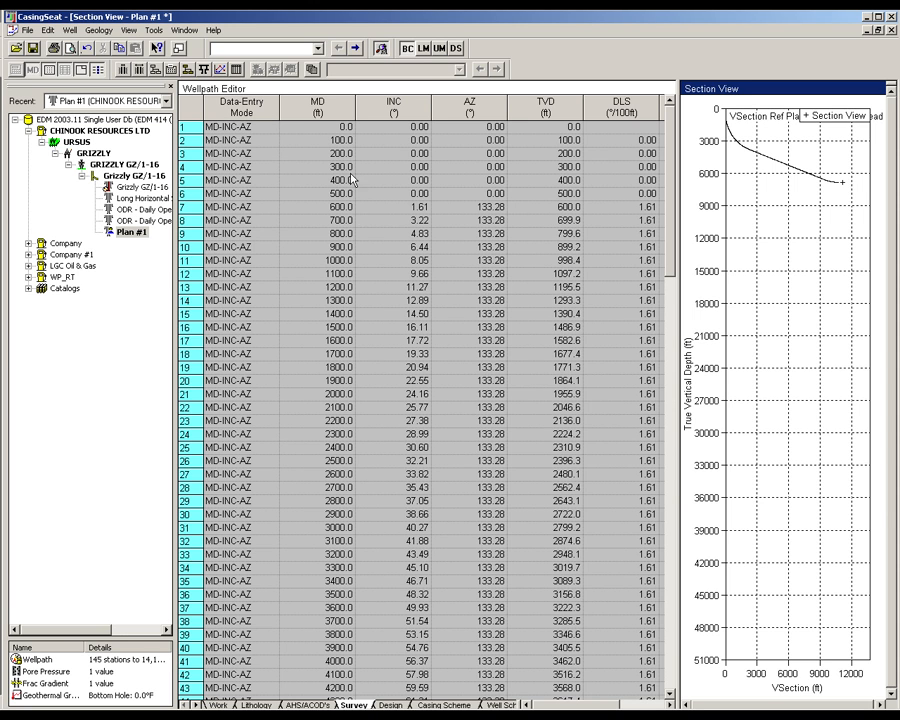
{"action": "left_click", "coordinate": [318, 48]}
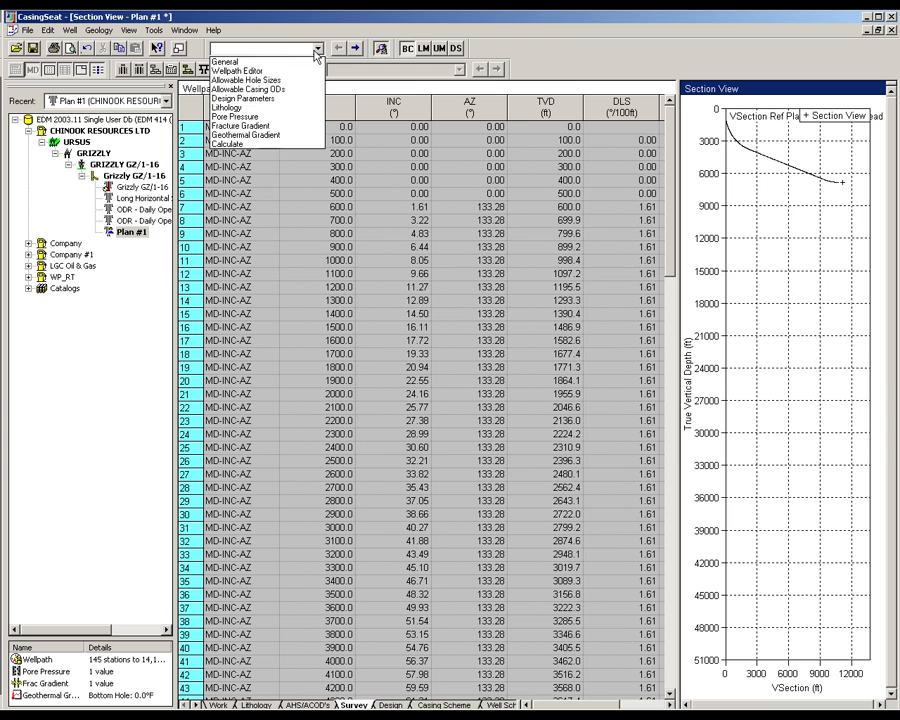
{"action": "left_click", "coordinate": [280, 98]}
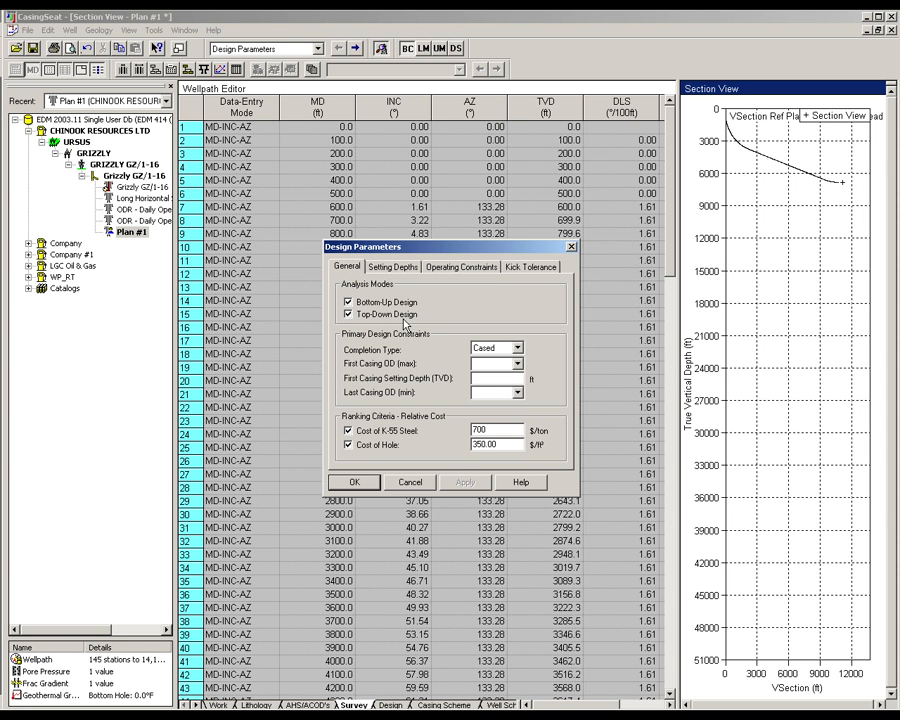
{"action": "left_click", "coordinate": [517, 365]}
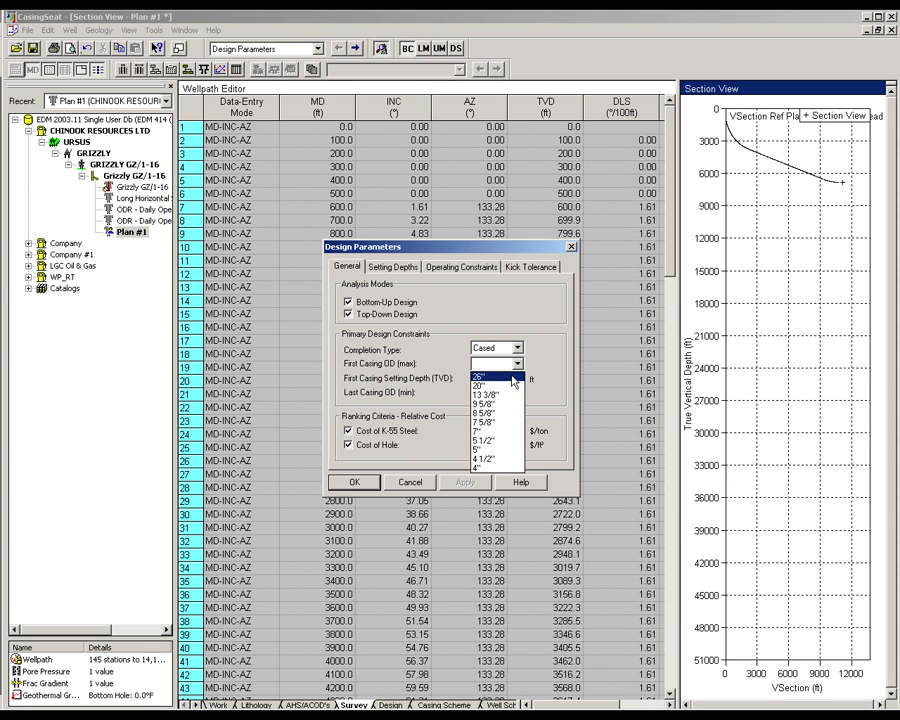
{"action": "left_click", "coordinate": [513, 379]}
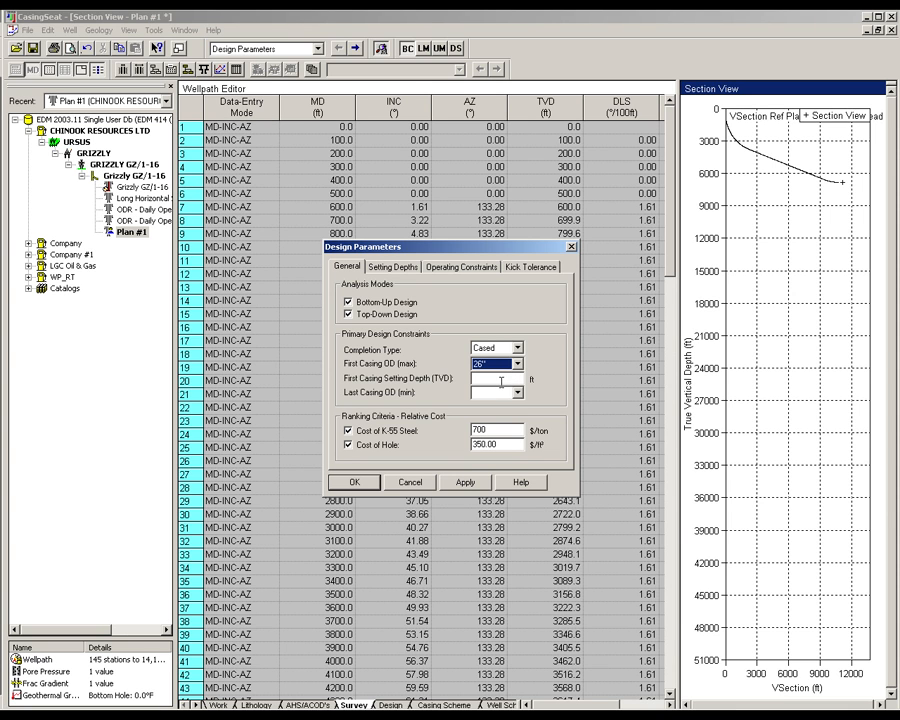
{"action": "left_click", "coordinate": [509, 378]}
{"action": "type", "text": "460"}
{"action": "left_click", "coordinate": [517, 392]}
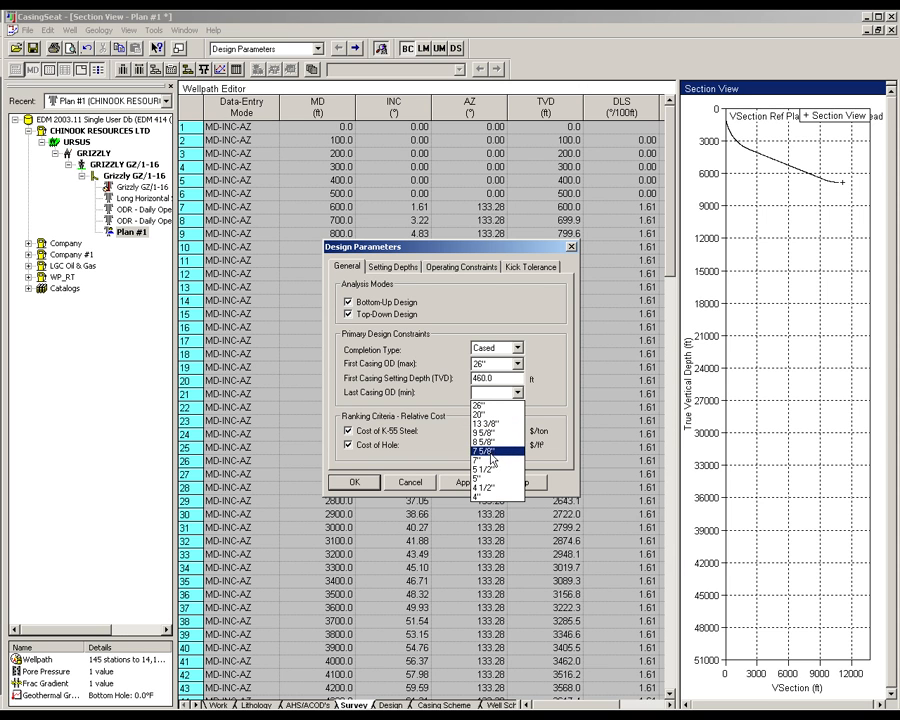
{"action": "left_click", "coordinate": [491, 462]}
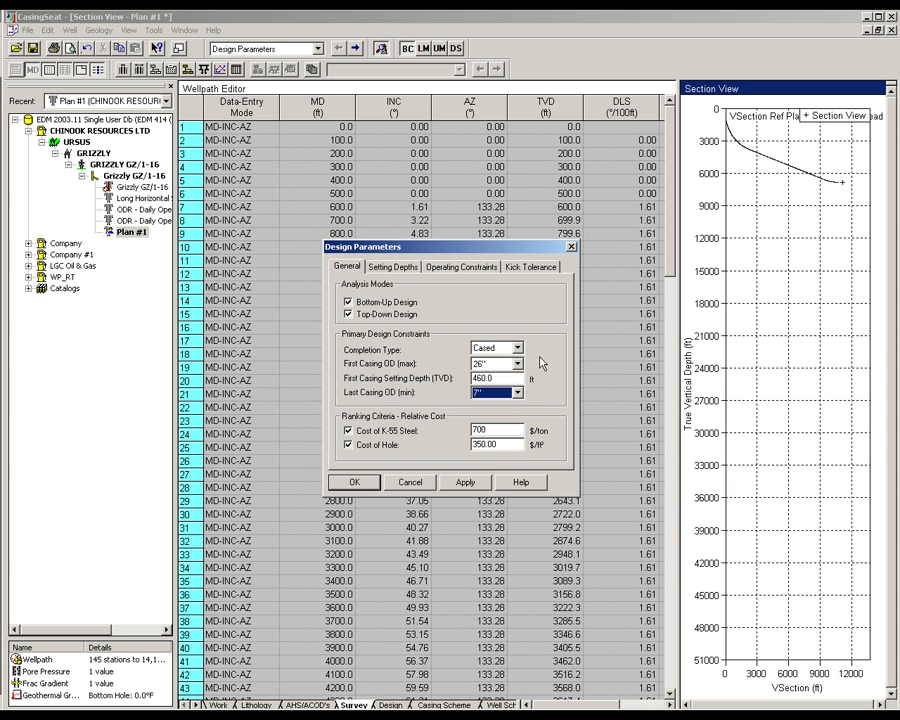
- Enable the fixed gas-influx kick intensity of 0.50 ppg, accept the design parameters, and return to the lithology table
{"action": "left_click", "coordinate": [530, 267]}
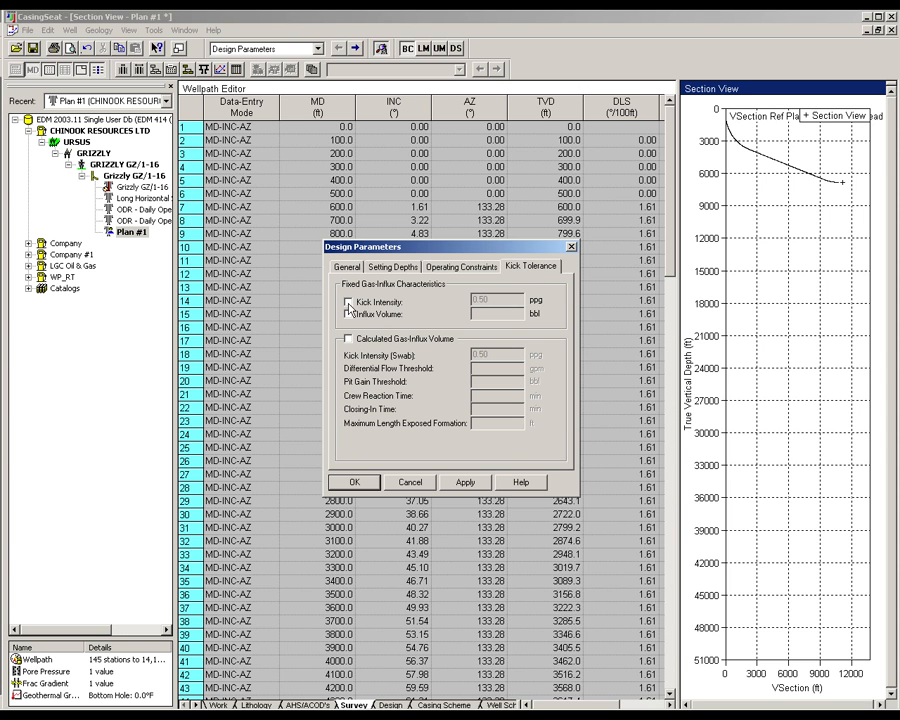
{"action": "left_click", "coordinate": [349, 301]}
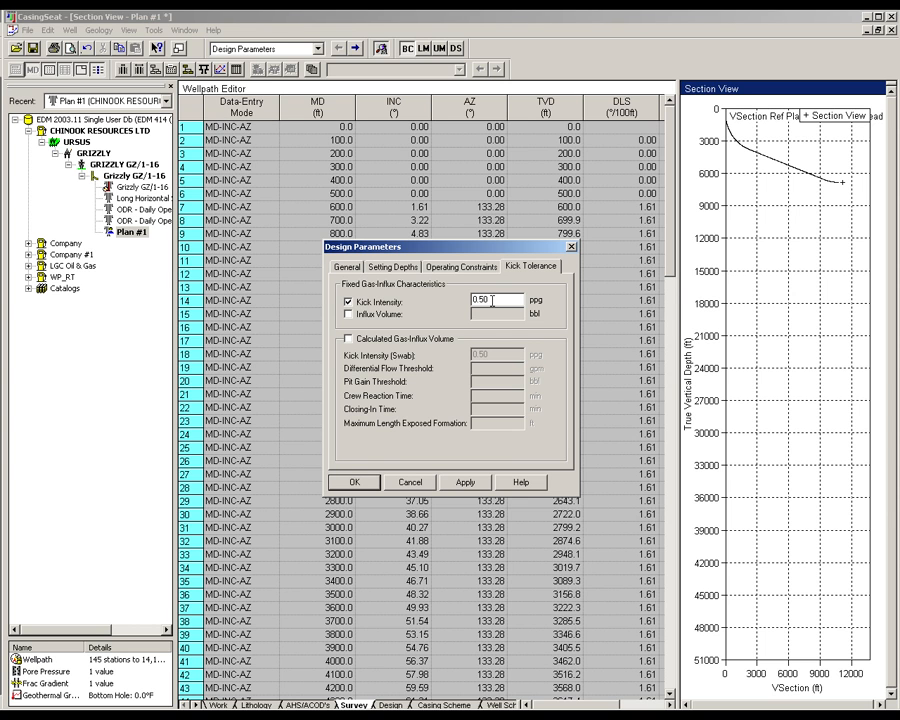
{"action": "left_click", "coordinate": [354, 481]}
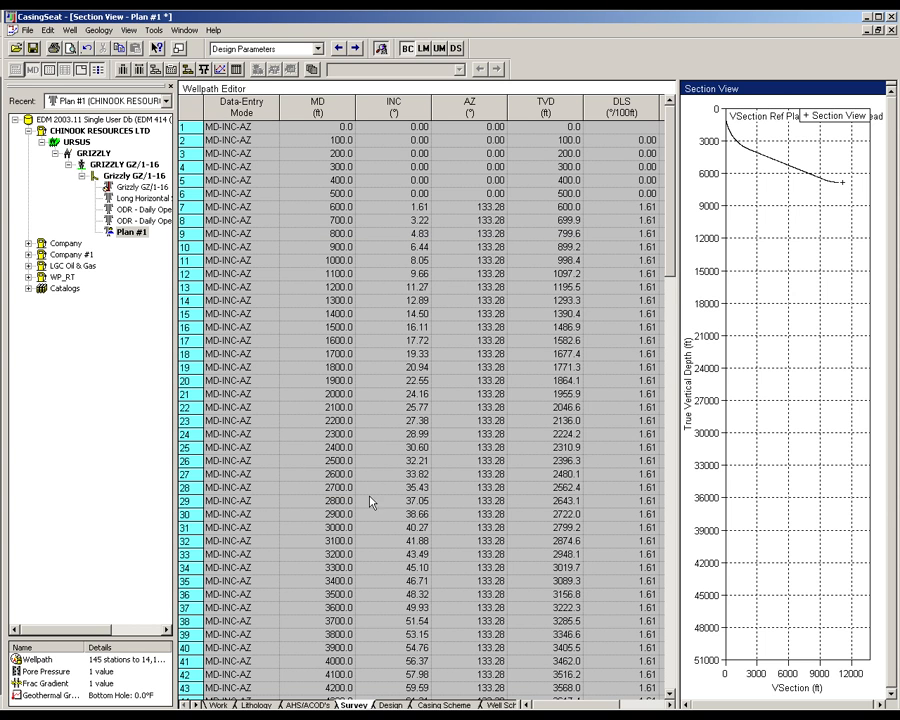
{"action": "left_click", "coordinate": [221, 702]}
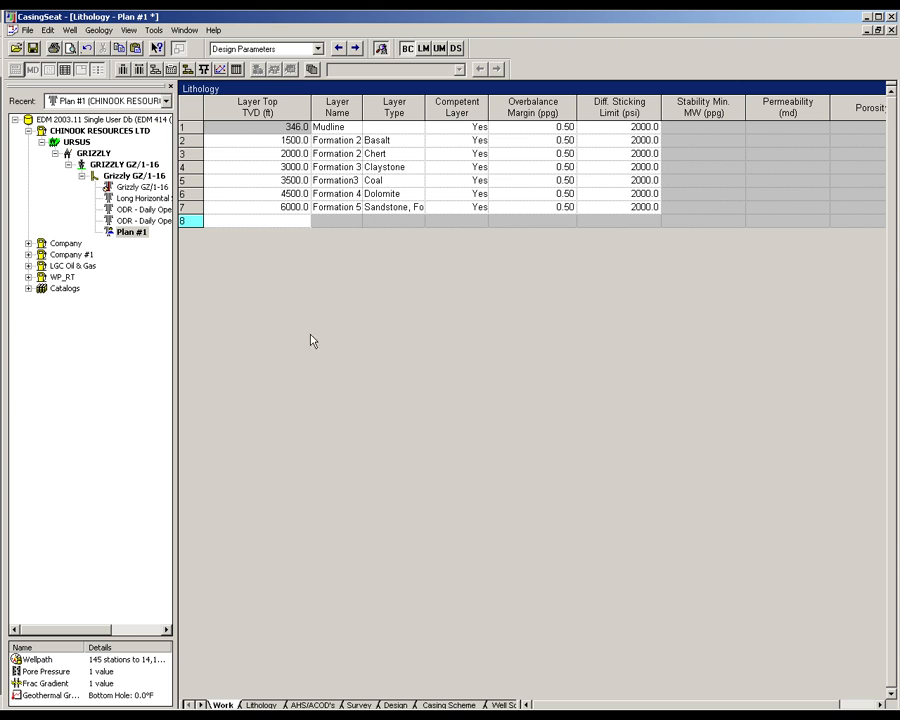
- Copy the 400–6800 ft pore pressure data from the Excel workbook Pore and Frac.xls into the plan's pore pressure table, below the first row
{"action": "left_click", "coordinate": [222, 48]}
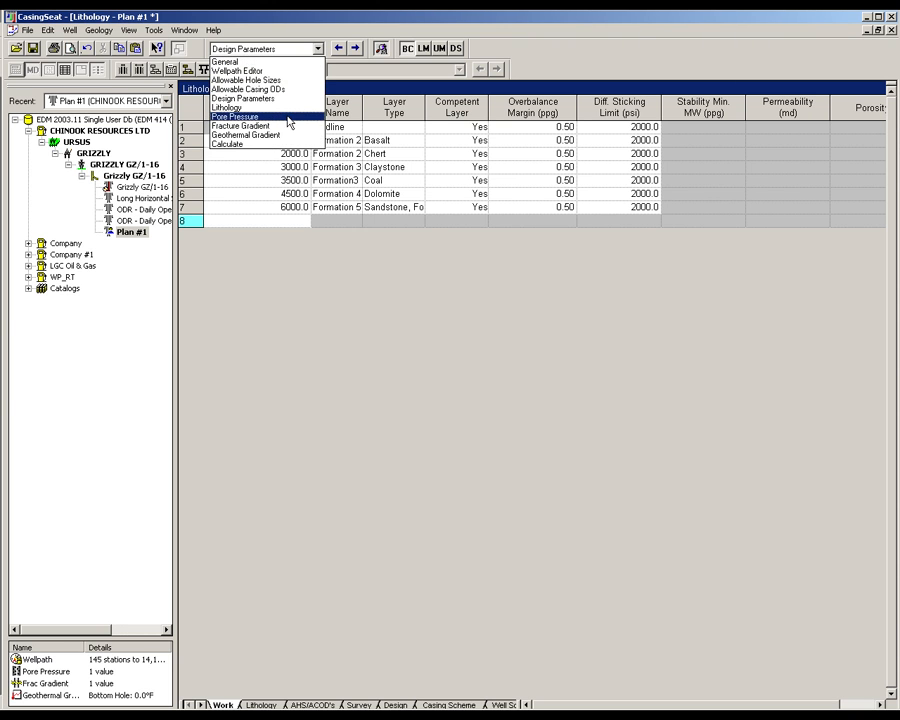
{"action": "left_click", "coordinate": [288, 117]}
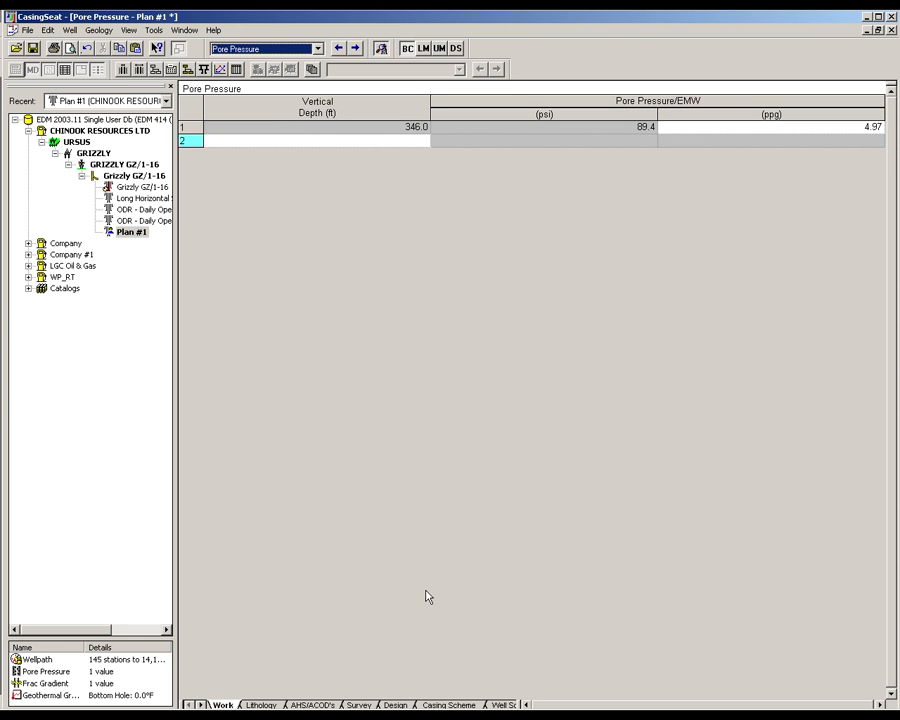
{"action": "left_click", "coordinate": [576, 714]}
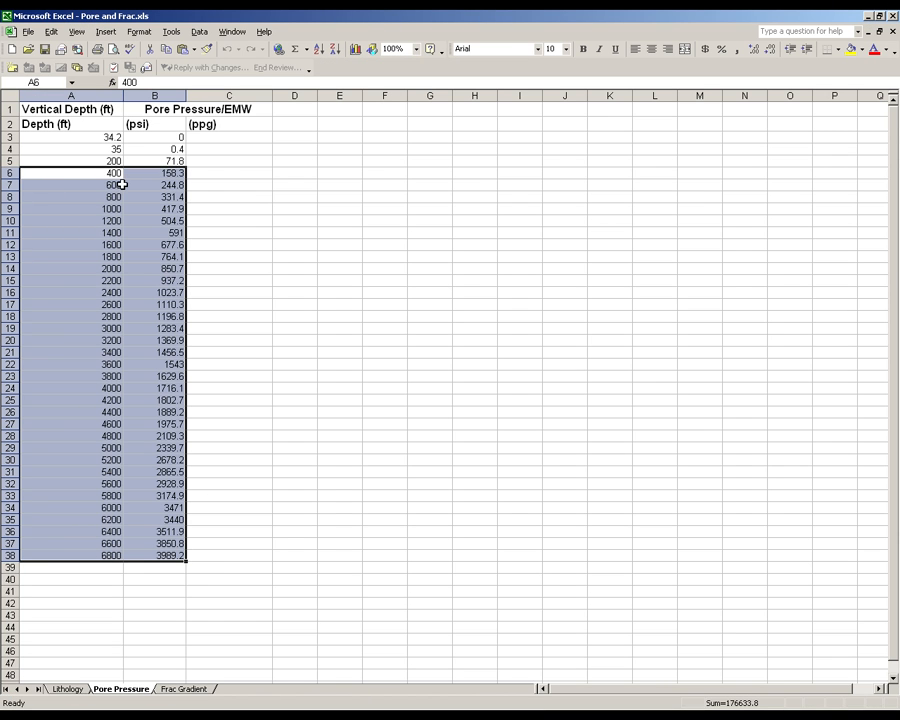
{"action": "right_click", "coordinate": [105, 277]}
{"action": "left_click", "coordinate": [140, 302]}
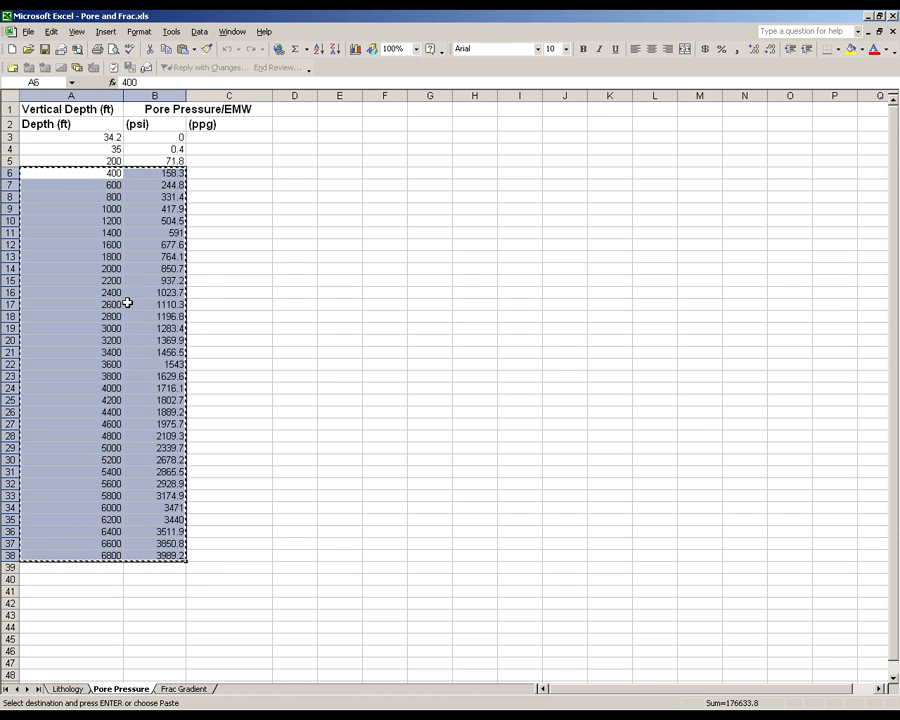
{"action": "key", "text": "alt+Tab"}
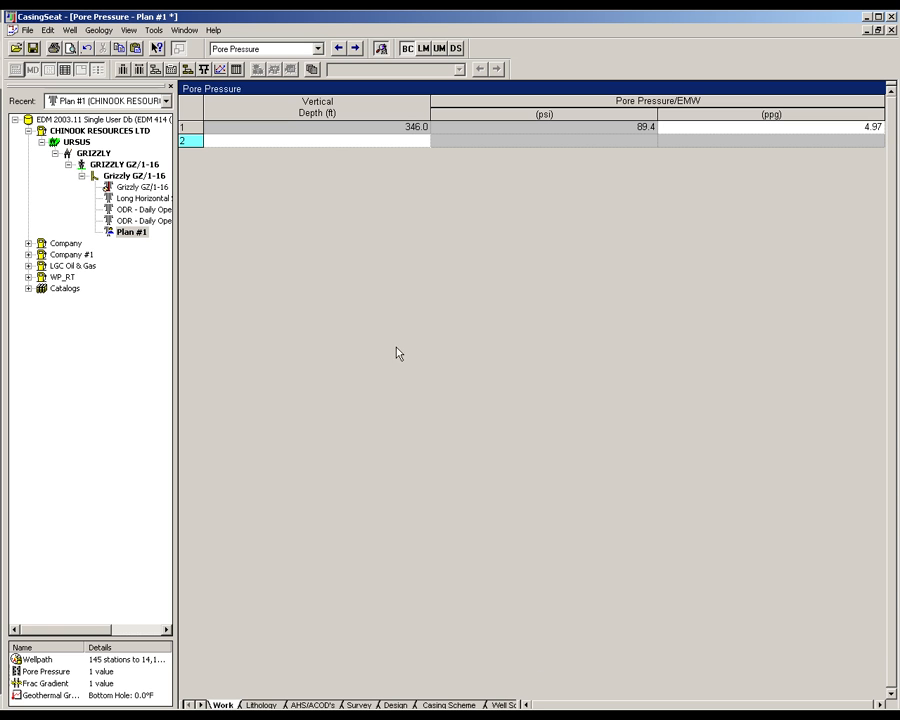
{"action": "right_click", "coordinate": [325, 142]}
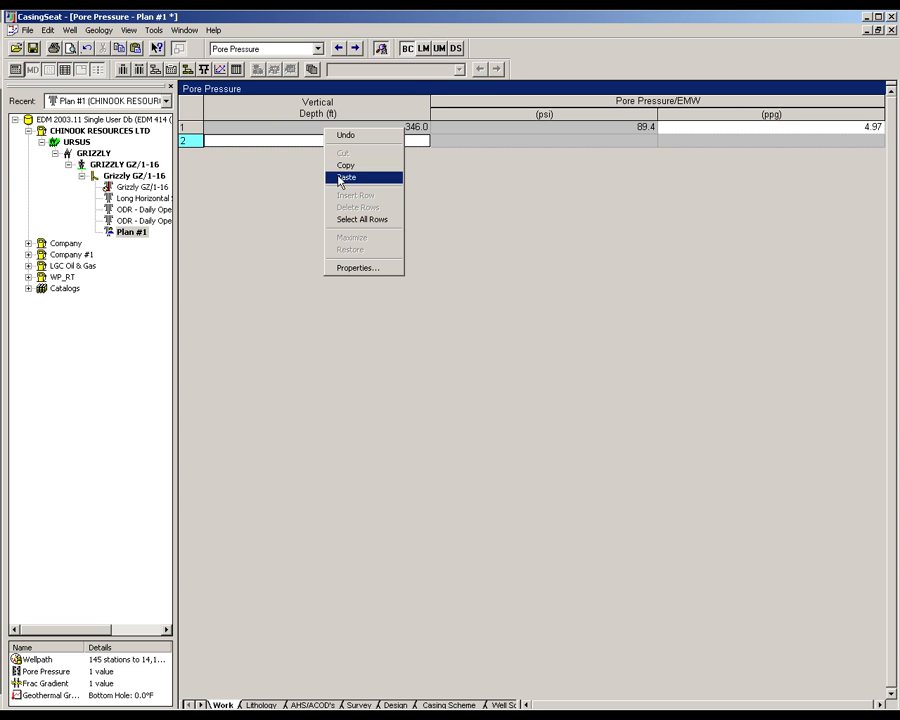
{"action": "left_click", "coordinate": [340, 176]}
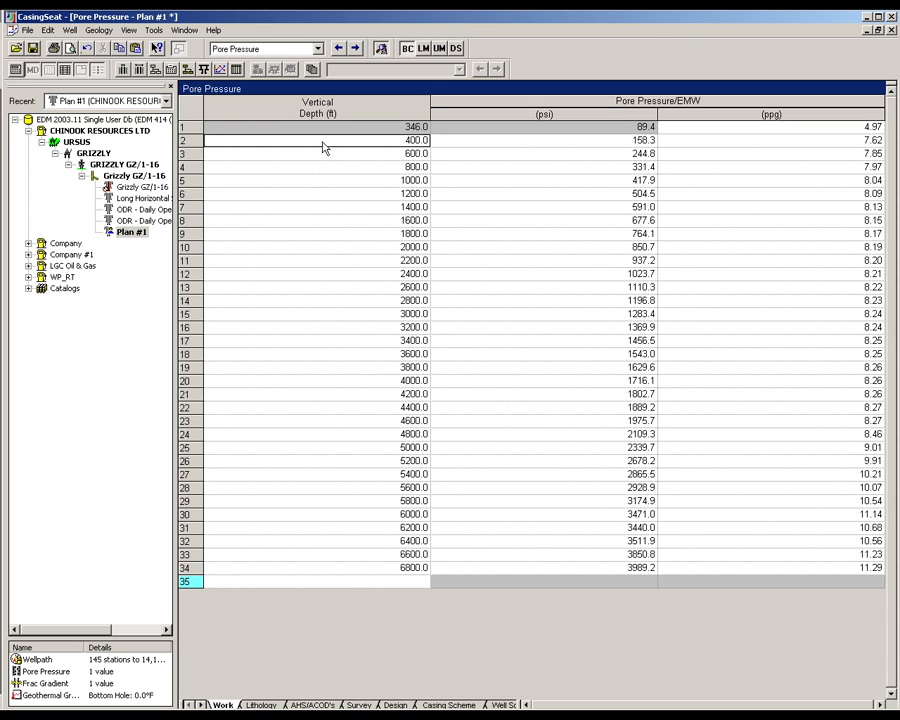
- Copy the 400–6800 ft depths and fracture pressures from the workbook's Frac Gradient sheet into the plan's fracture gradient table
{"action": "left_click", "coordinate": [316, 49]}
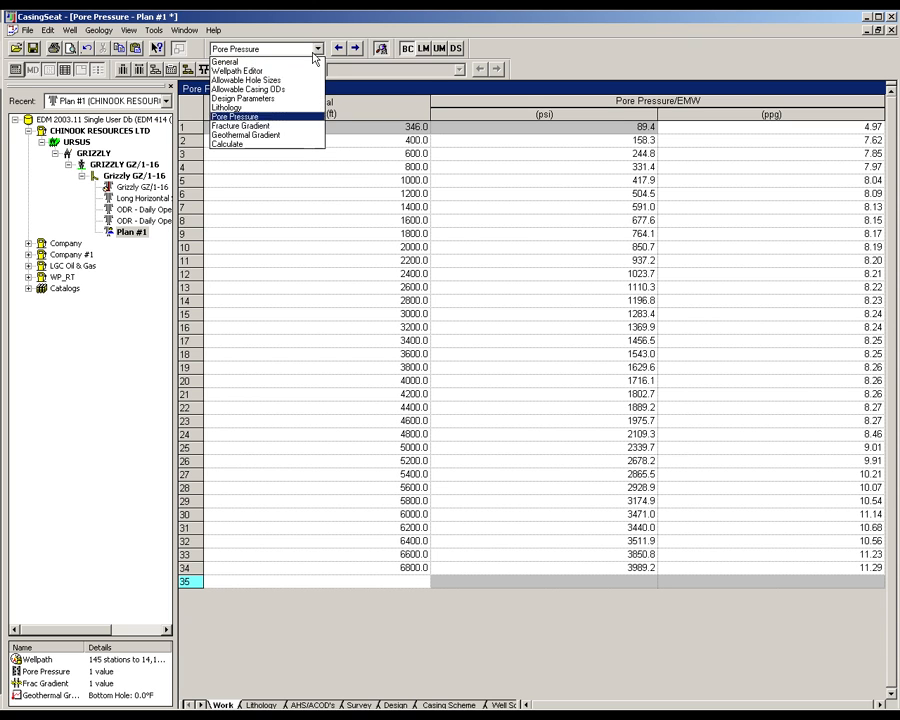
{"action": "left_click", "coordinate": [285, 126]}
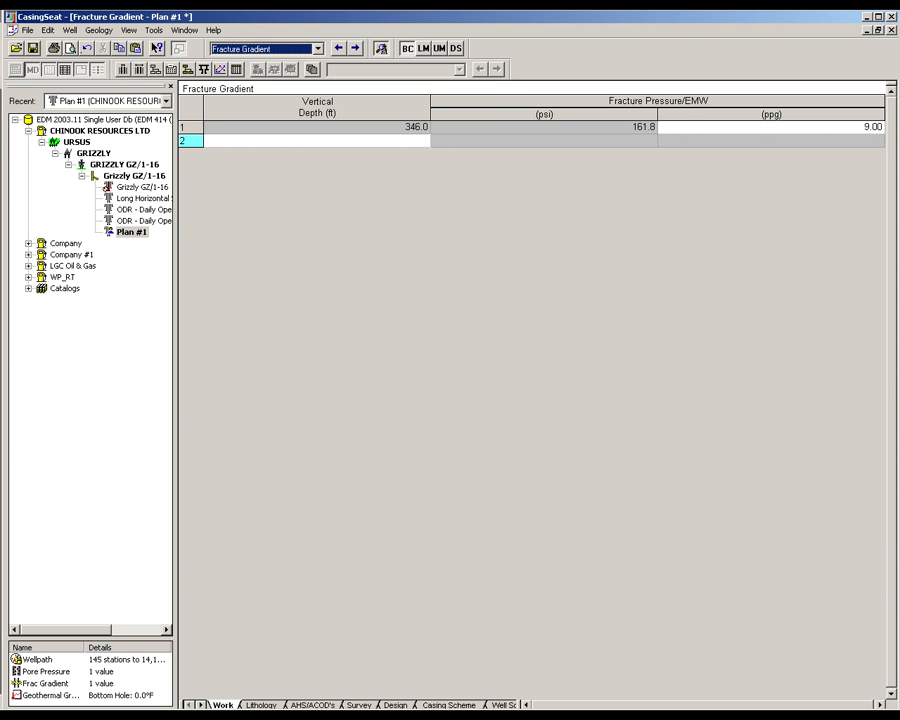
{"action": "key", "text": "alt+Tab"}
{"action": "left_click", "coordinate": [201, 690]}
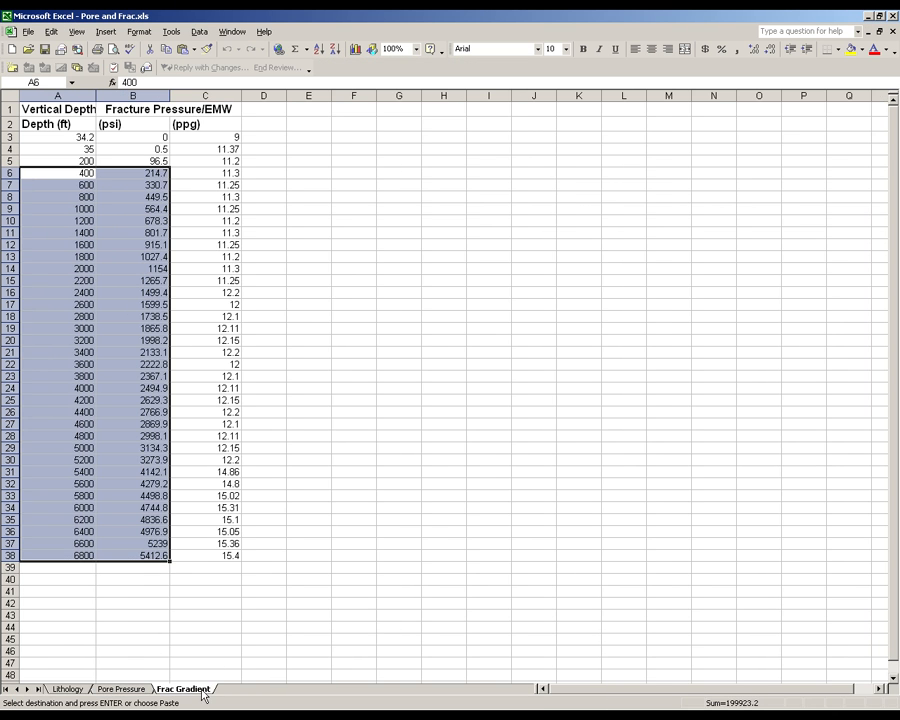
{"action": "right_click", "coordinate": [115, 347]}
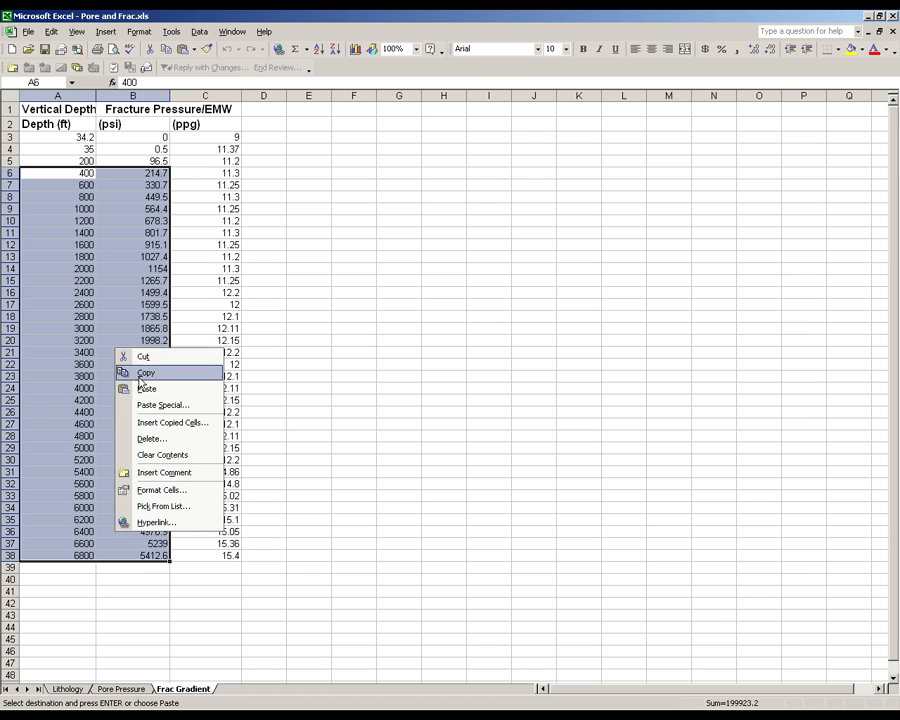
{"action": "left_click", "coordinate": [145, 372]}
{"action": "key", "text": "alt+Tab"}
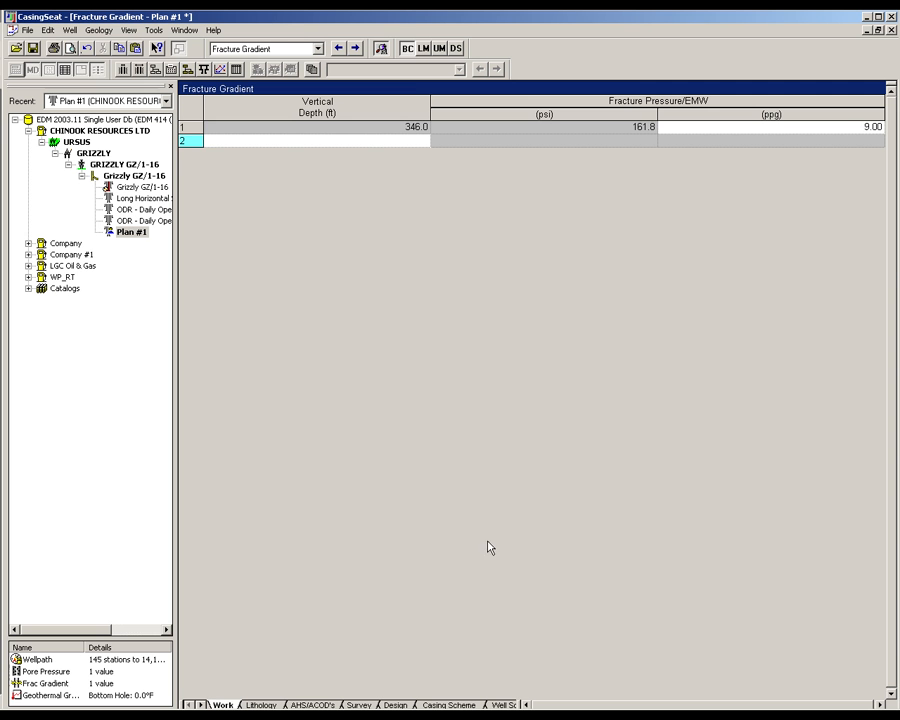
{"action": "right_click", "coordinate": [302, 125]}
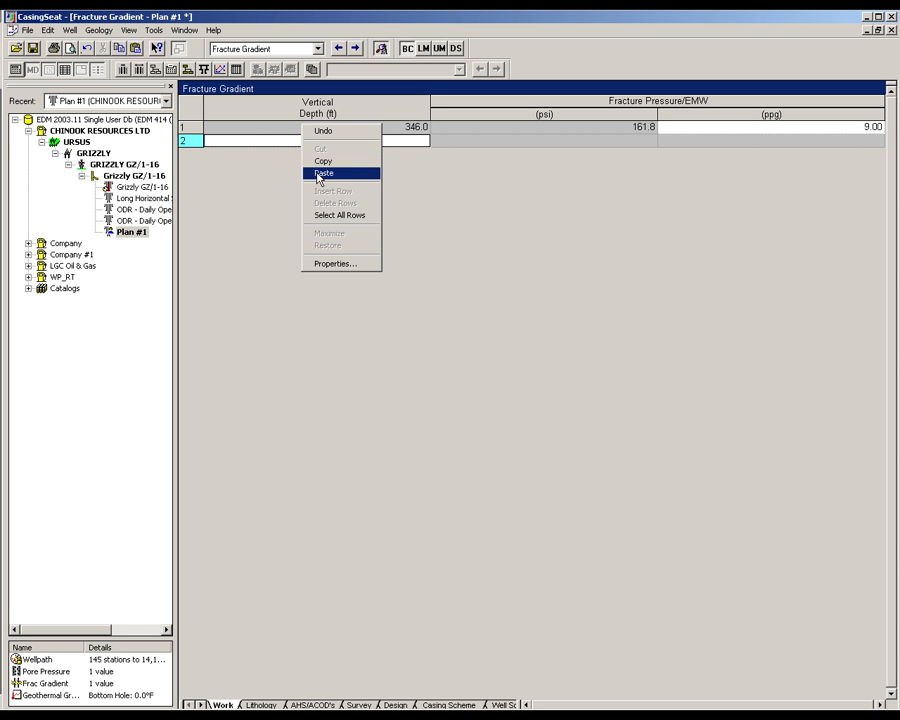
{"action": "left_click", "coordinate": [319, 174]}
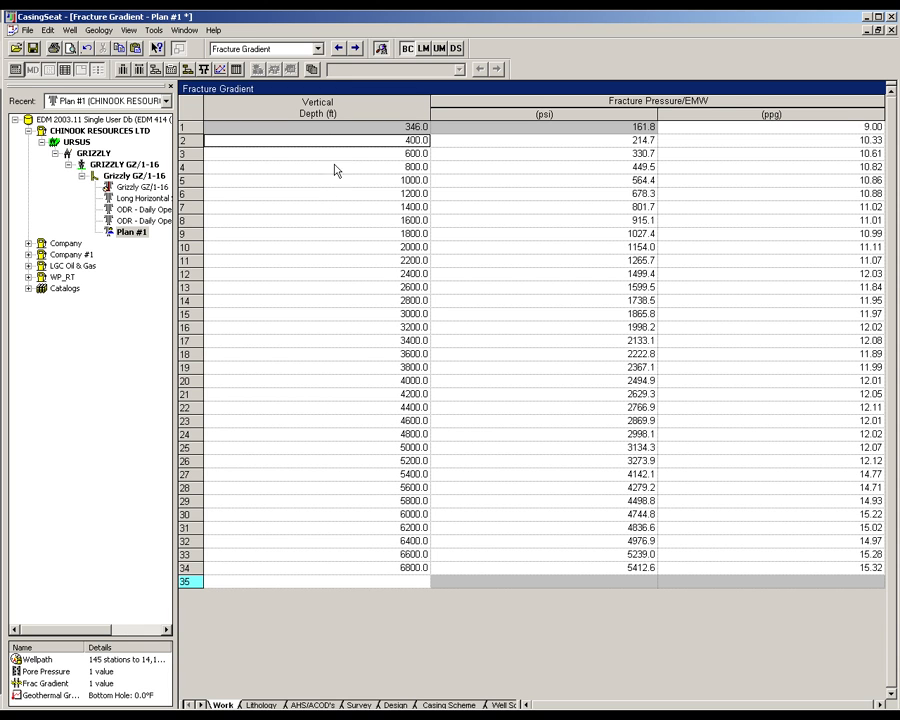
- Calculate the casing schemes with the pore pressure and fracture gradient margins left at zero, and show the design plot
{"action": "left_click", "coordinate": [318, 48]}
{"action": "left_click", "coordinate": [276, 141]}
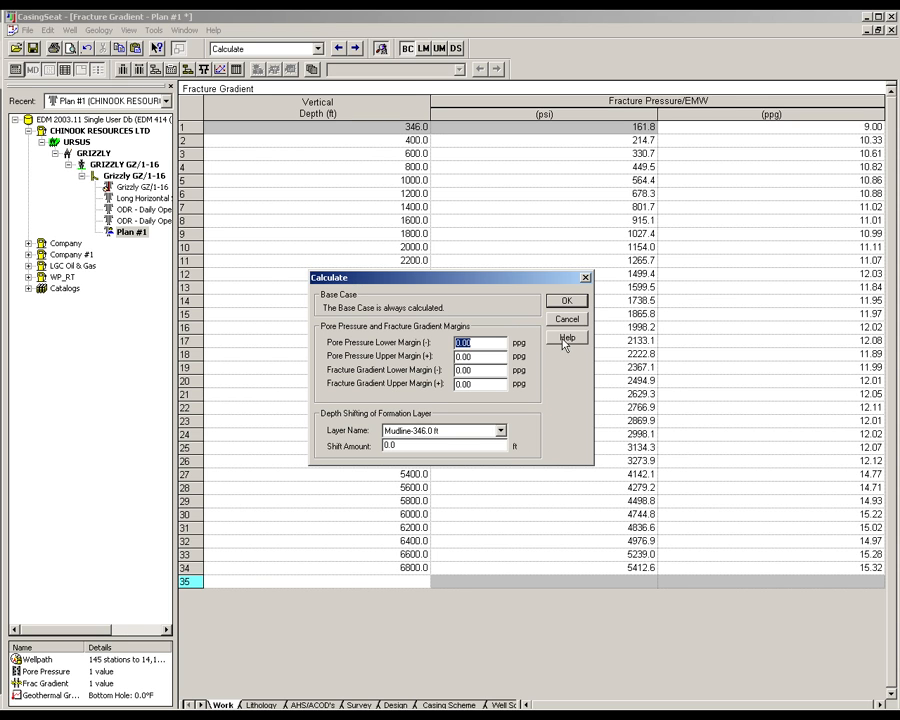
{"action": "left_click", "coordinate": [567, 302]}
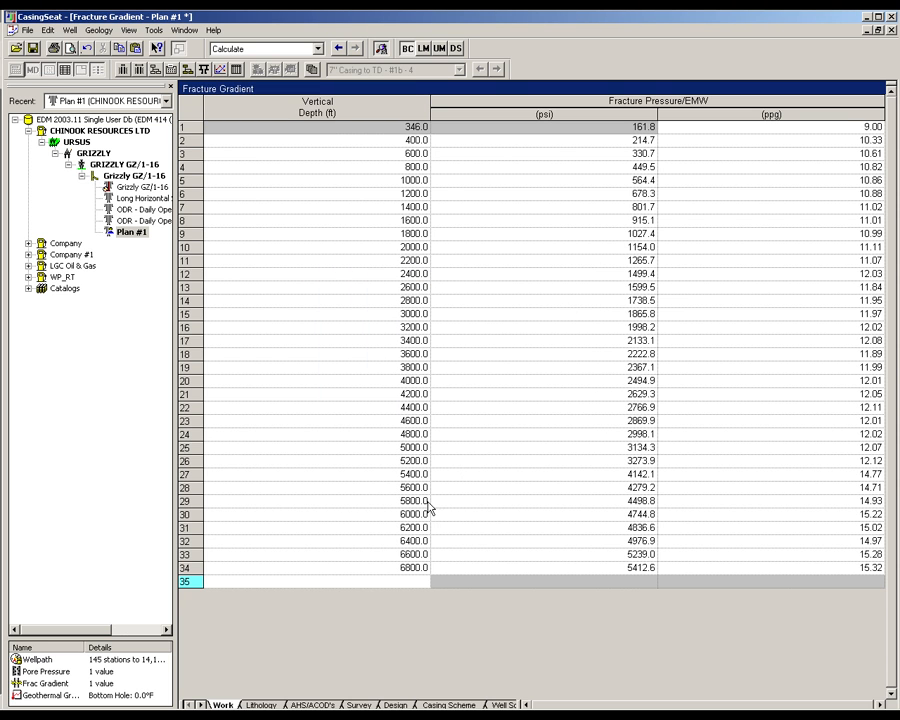
{"action": "left_click", "coordinate": [395, 705]}
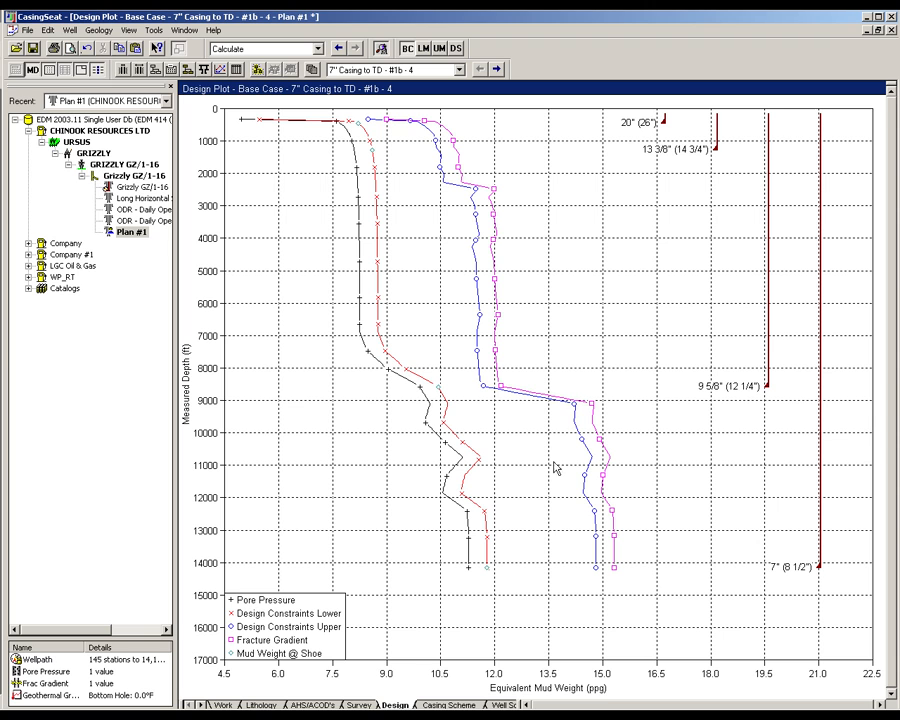
- Show the design plot of the casing scheme 7" Casing to TD - #9b - 4, and look through the alternative schemes
{"action": "left_click", "coordinate": [460, 70]}
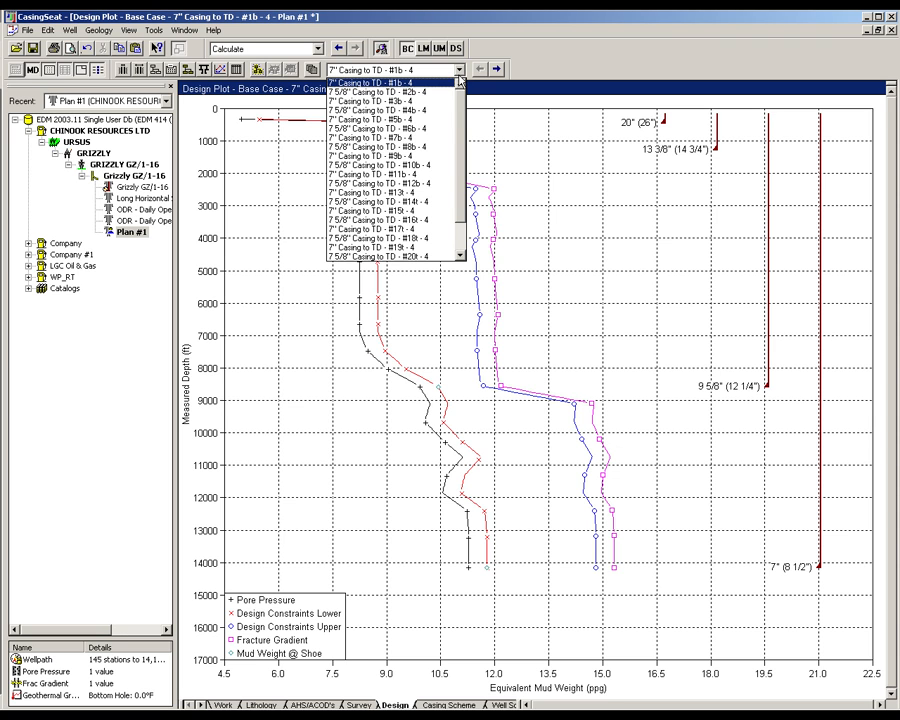
{"action": "left_click", "coordinate": [403, 158]}
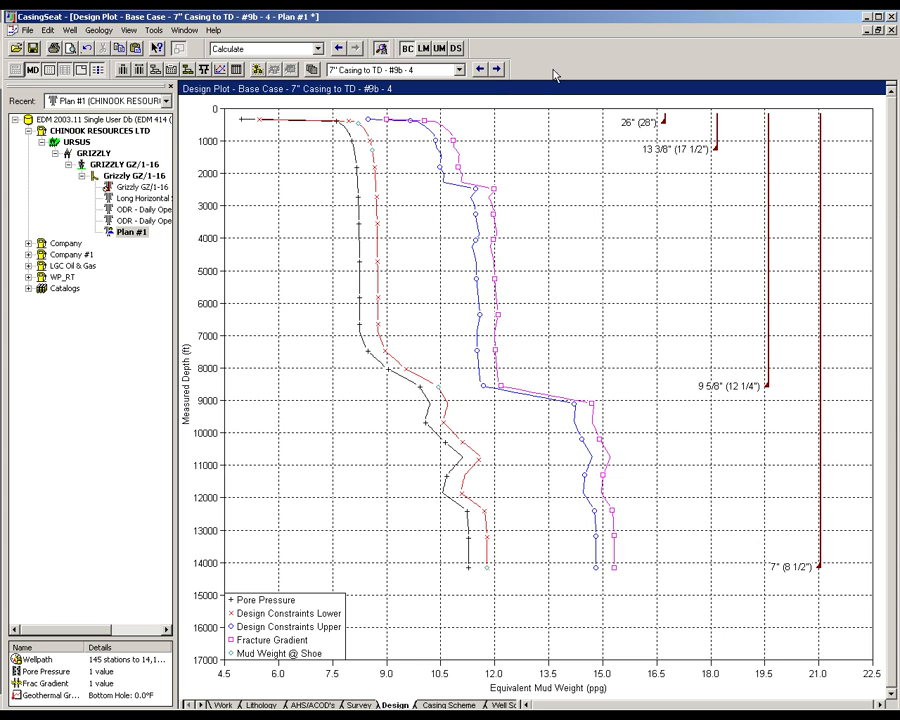
{"action": "left_click", "coordinate": [459, 70]}
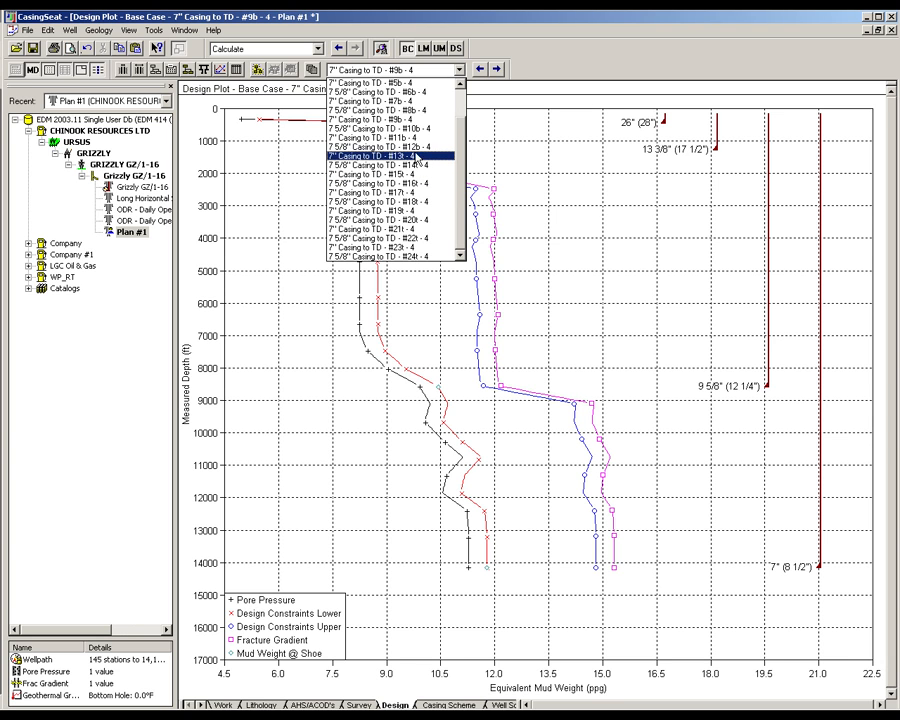
{"action": "left_click", "coordinate": [411, 120]}
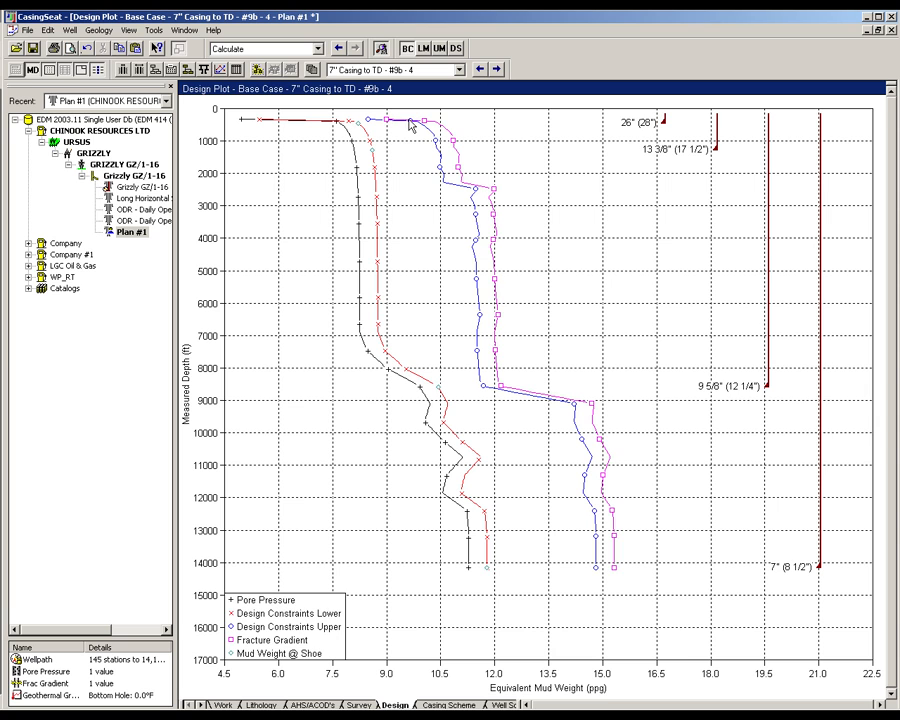
- Make the displayed casing scheme the active one and save the plan
{"action": "left_click", "coordinate": [257, 72]}
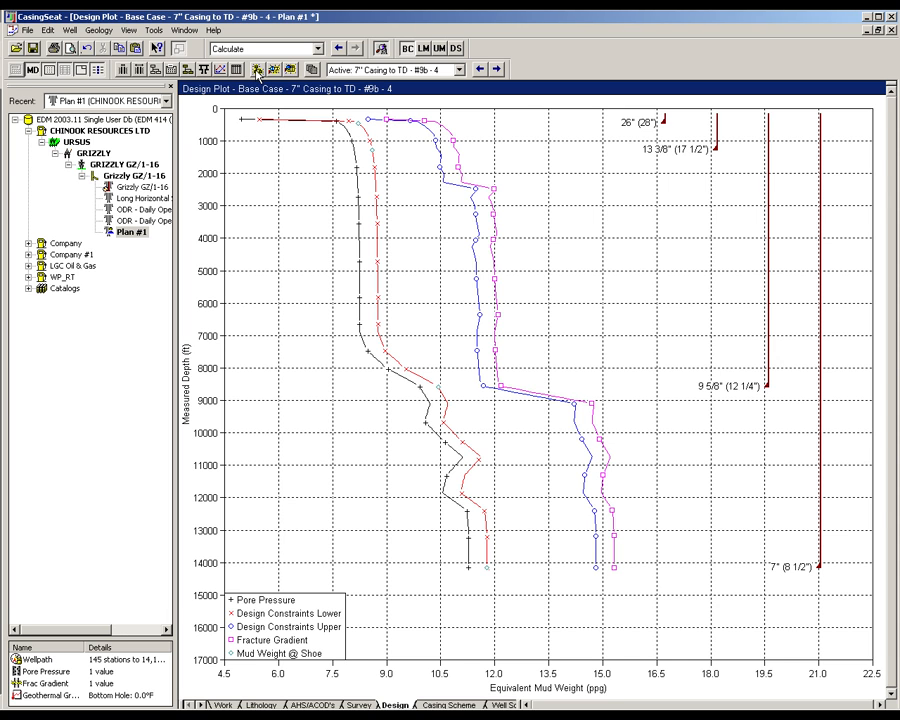
{"action": "left_click", "coordinate": [34, 47]}
{"action": "left_click", "coordinate": [34, 48]}
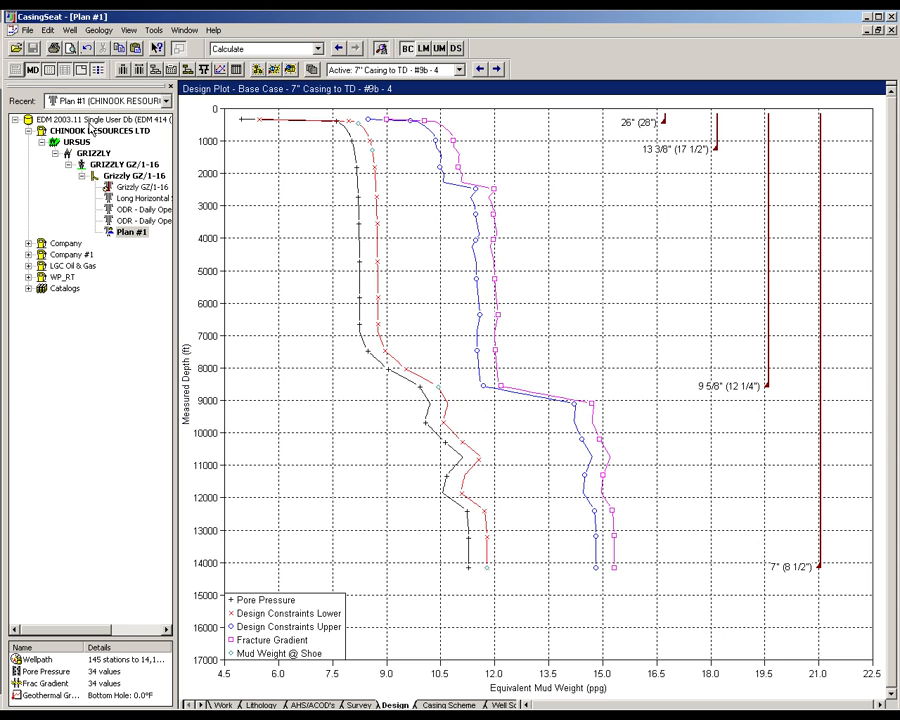
- Switch to COMPASS, reload the modified Plan #1 design, and examine its wellpath in a rotated 3D view
{"action": "left_click", "coordinate": [517, 716]}
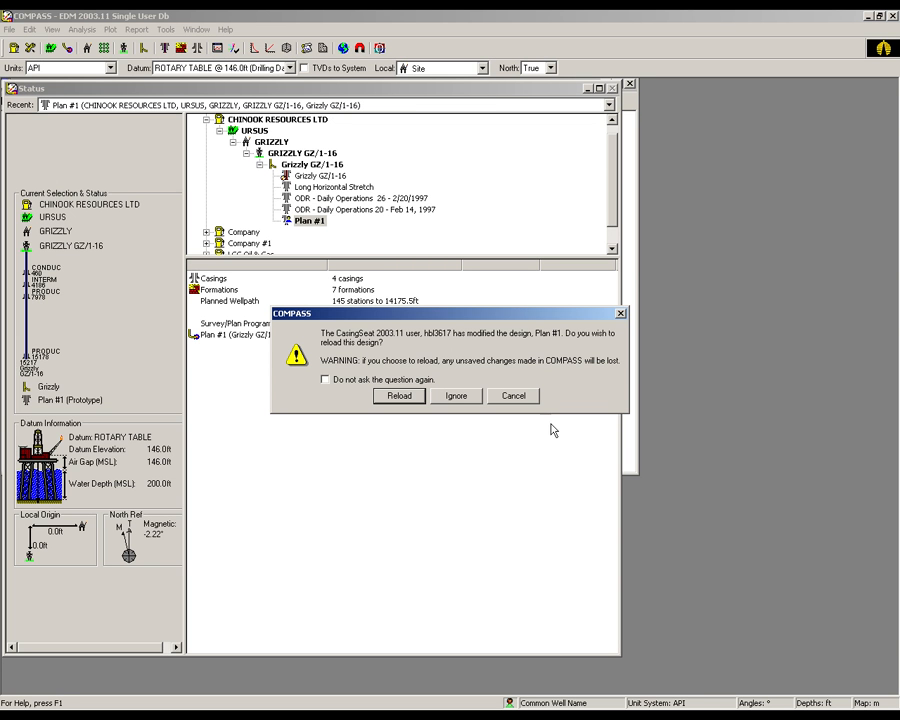
{"action": "left_click", "coordinate": [398, 396]}
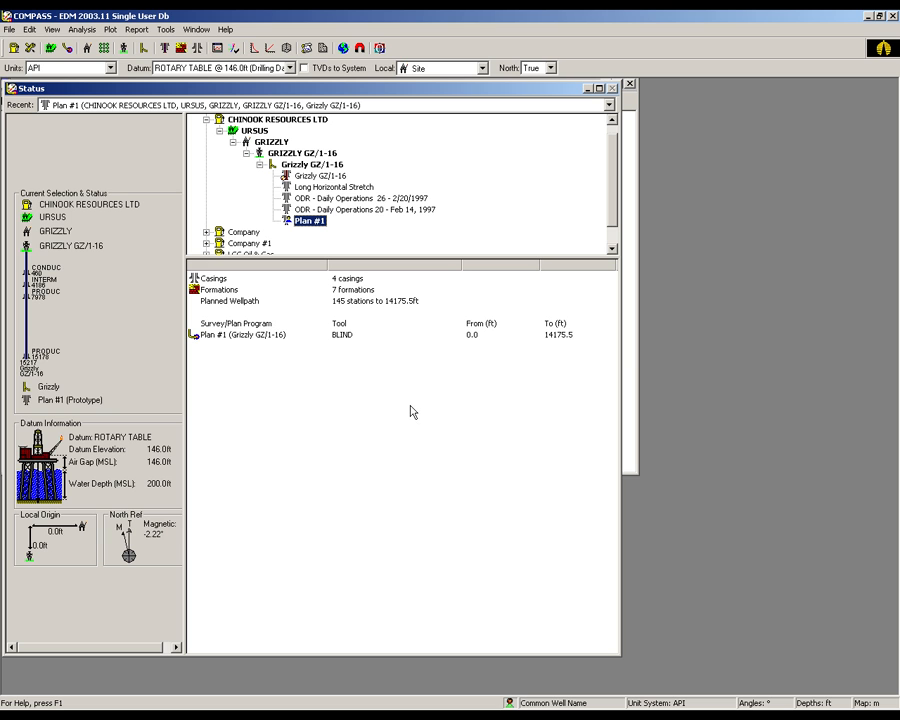
{"action": "left_click", "coordinate": [286, 47]}
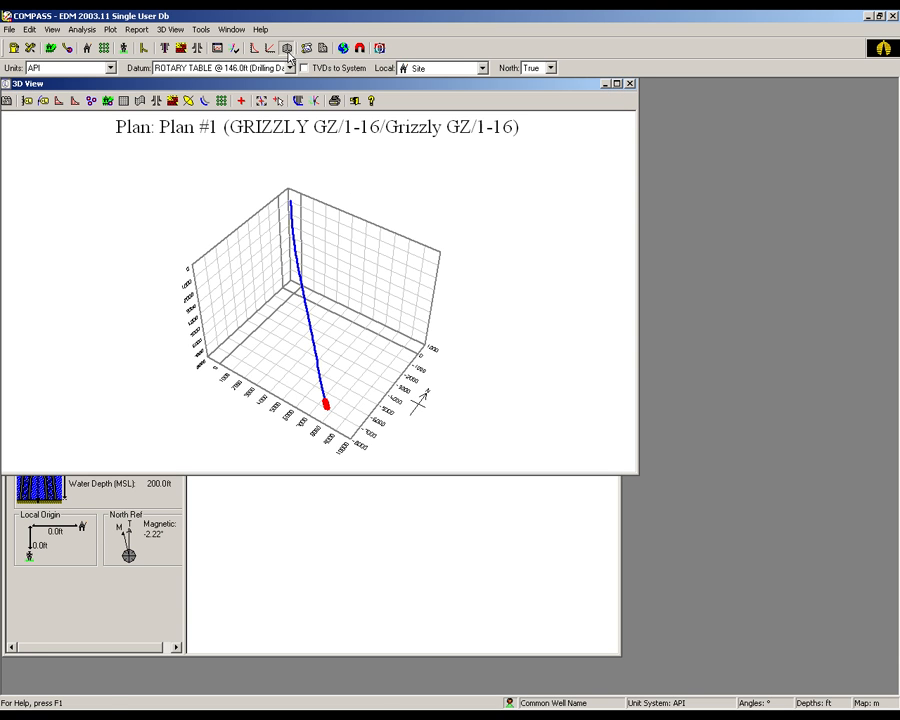
{"action": "left_click_drag", "start_coordinate": [180, 402], "coordinate": [252, 338]}
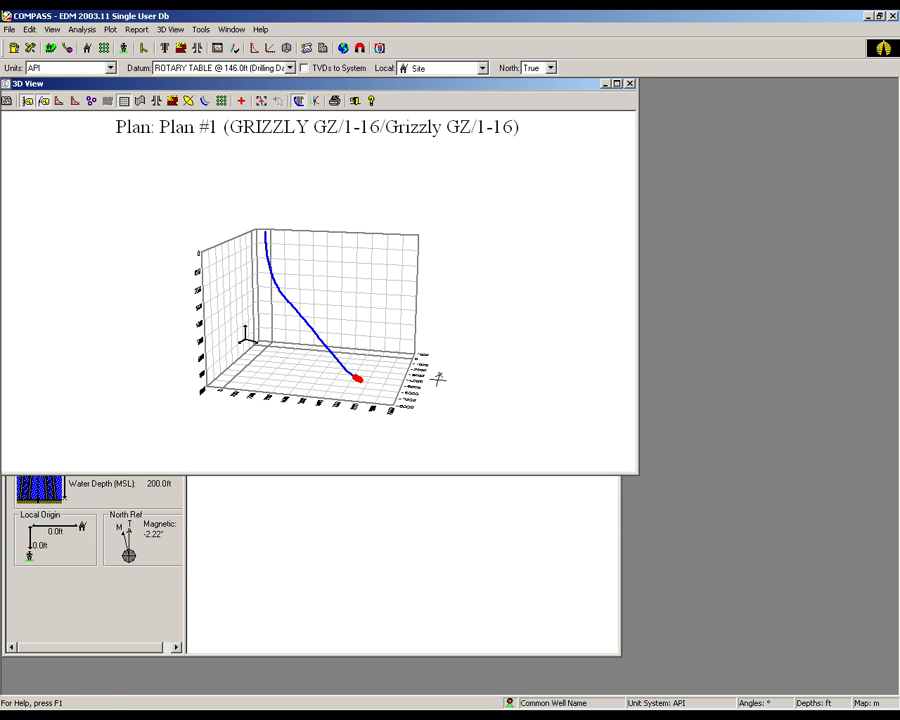
- Show the formation labels along the 3D wellpath, and replace them with the casing labels
{"action": "left_click", "coordinate": [172, 101]}
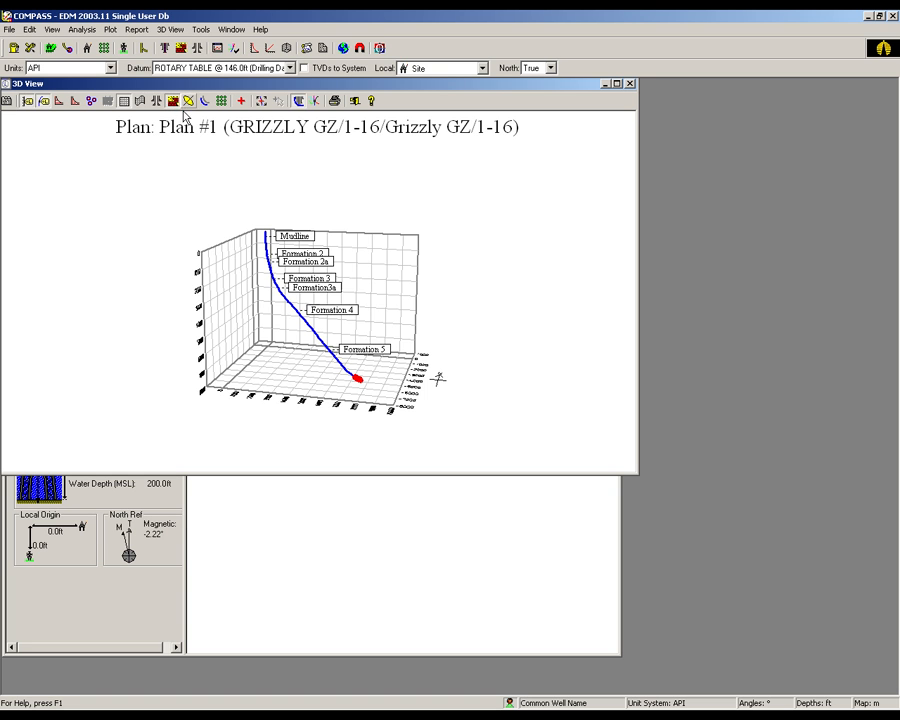
{"action": "mouse_move", "coordinate": [438, 380]}
{"action": "left_mouse_down"}
{"action": "mouse_move", "coordinate": [432, 368]}
{"action": "mouse_move", "coordinate": [439, 376]}
{"action": "left_mouse_up"}
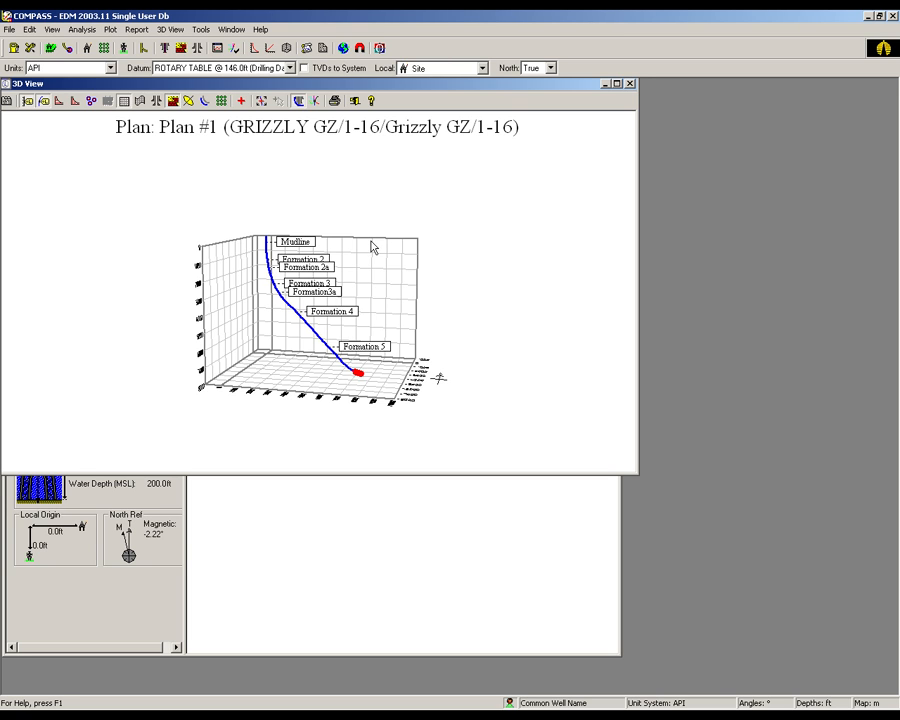
{"action": "left_click", "coordinate": [156, 101]}
{"action": "left_click", "coordinate": [156, 101]}
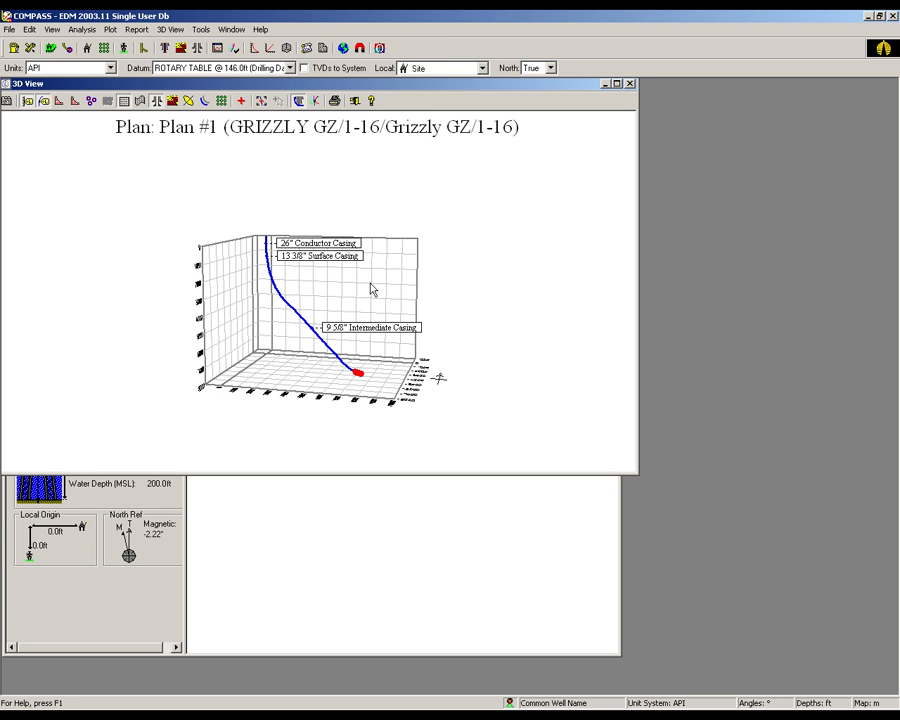
- Review the depths and sizes of the plan's casings in the Design Casing Editor, and close it and the 3D view without changes
{"action": "left_click", "coordinate": [198, 50]}
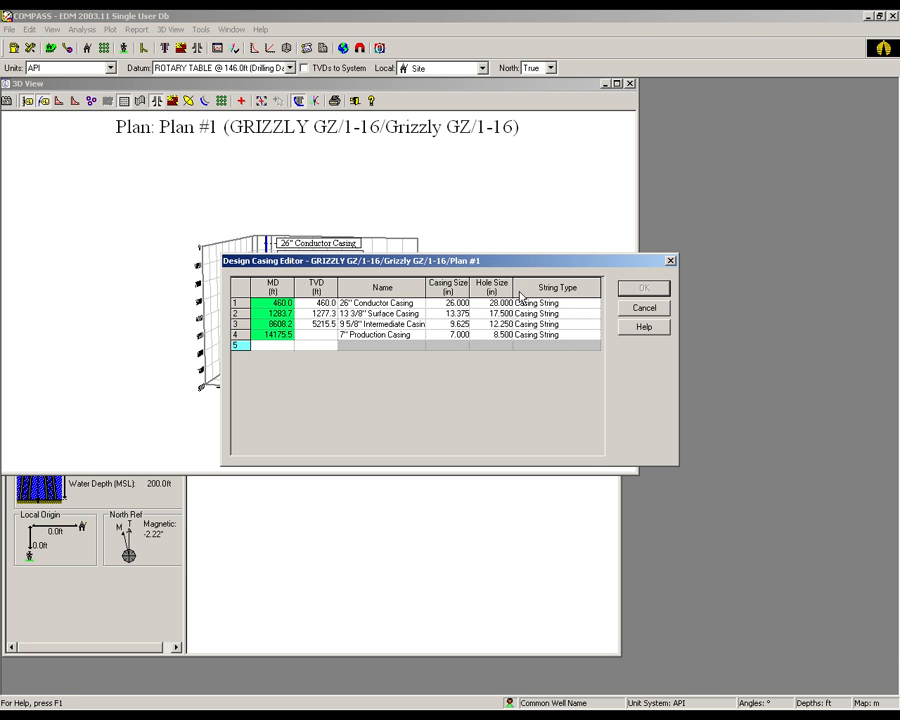
{"action": "left_click", "coordinate": [638, 307]}
{"action": "left_click", "coordinate": [631, 85]}
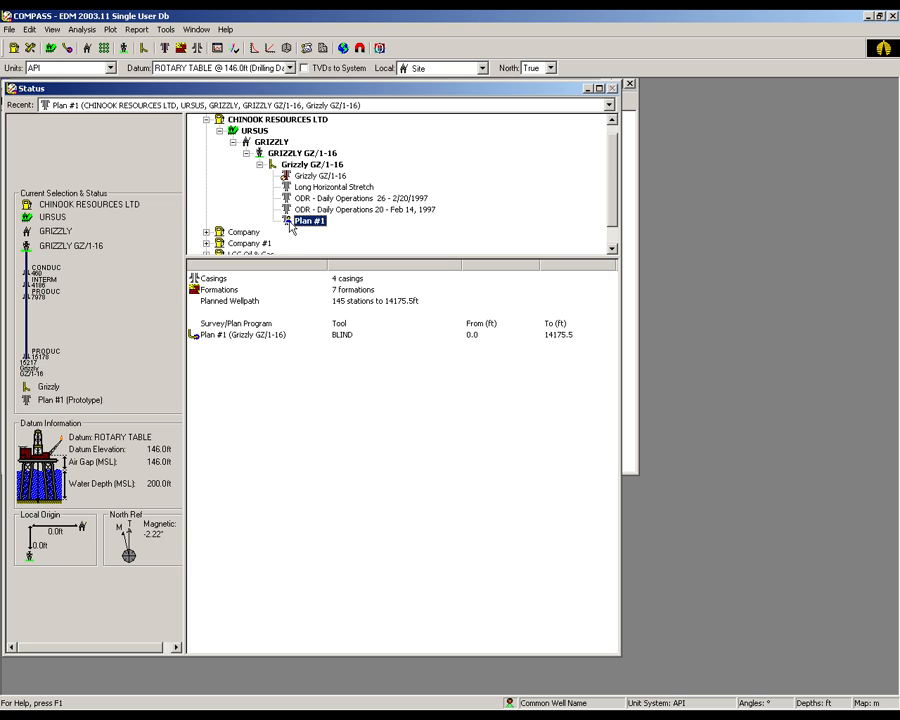
- Switch to StressCheck and open Plan #1 of Grizzly GZ/1-16 using the "sc template davenport" template
{"action": "mouse_move", "coordinate": [288, 227]}
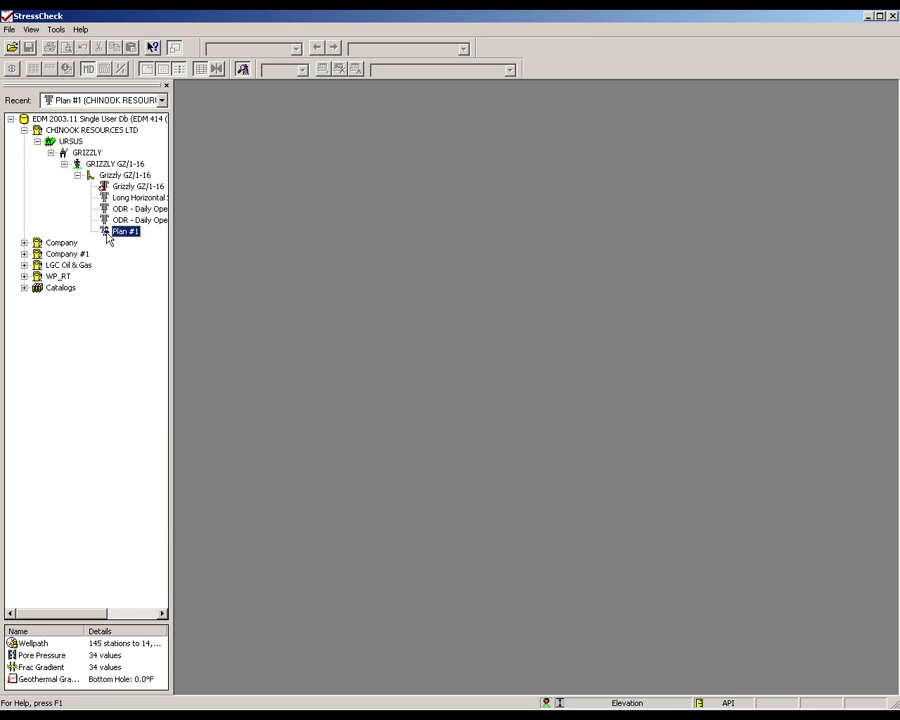
{"action": "right_click", "coordinate": [108, 236]}
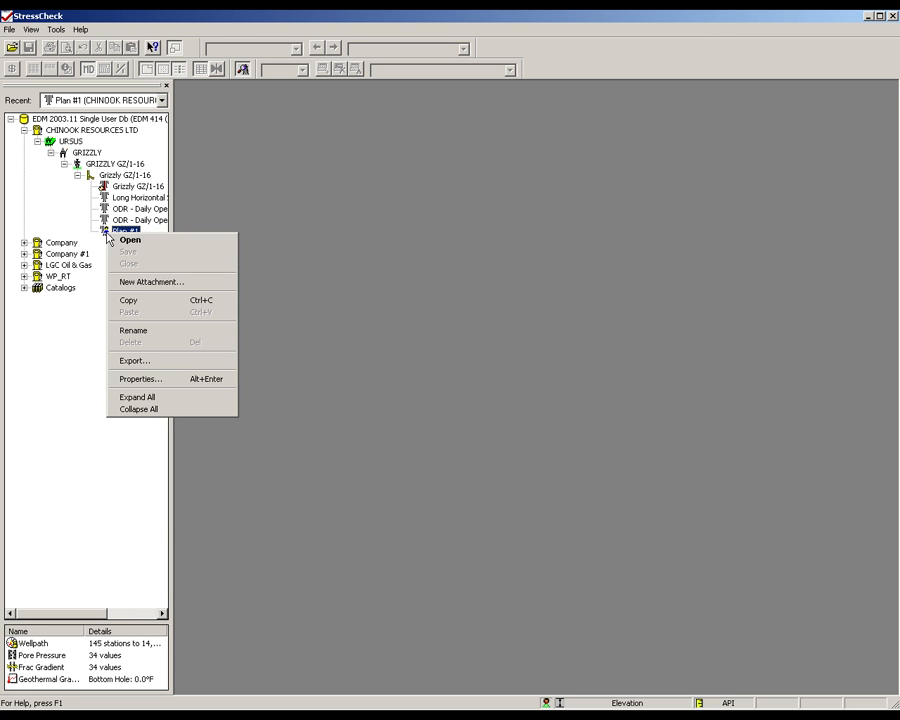
{"action": "left_click", "coordinate": [118, 241]}
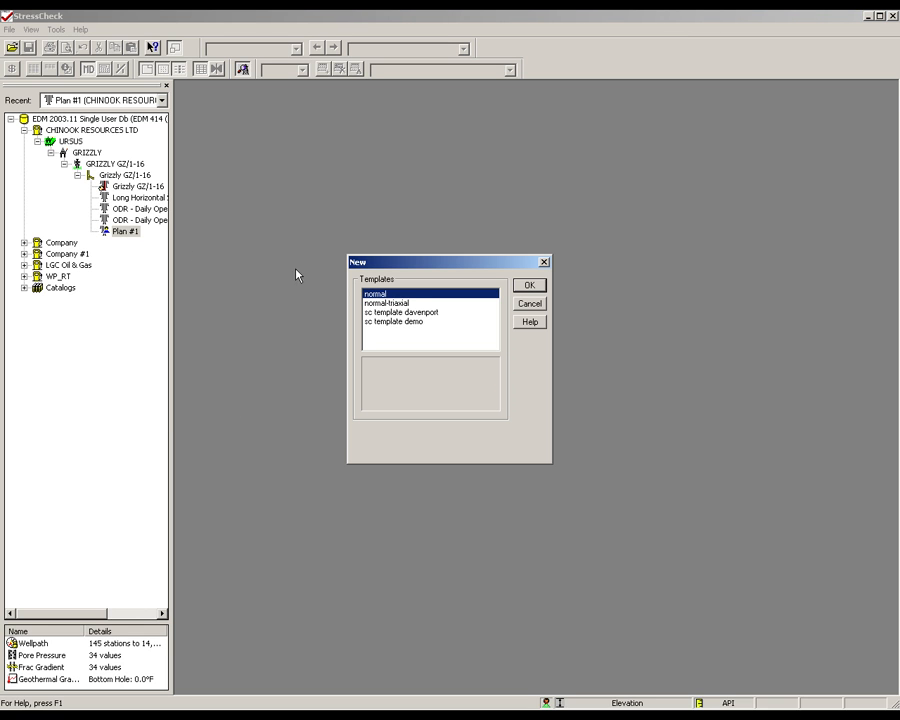
{"action": "left_click", "coordinate": [400, 312]}
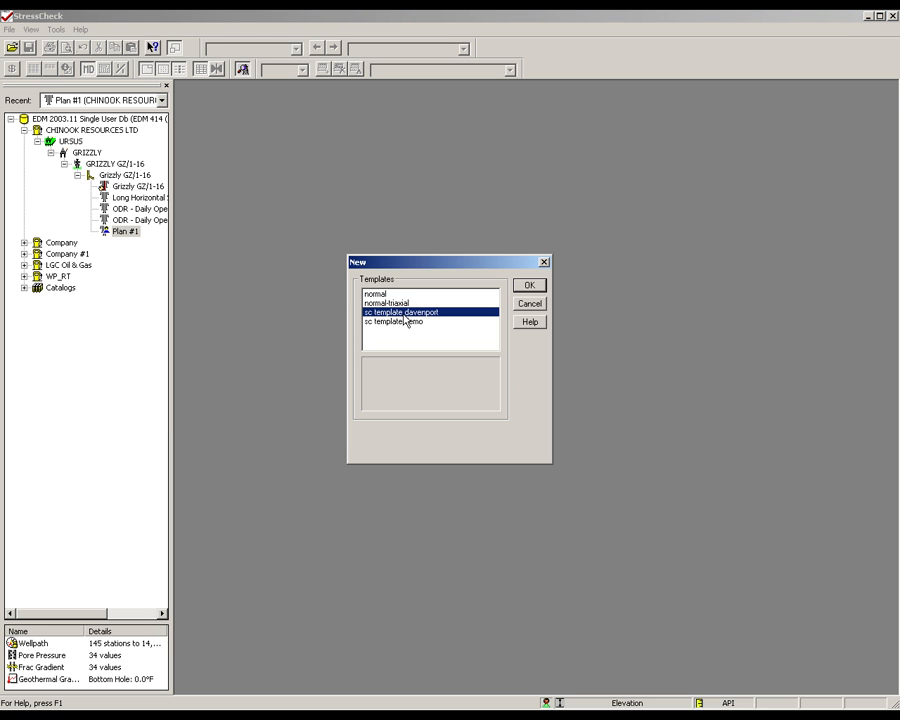
{"action": "left_click", "coordinate": [531, 289]}
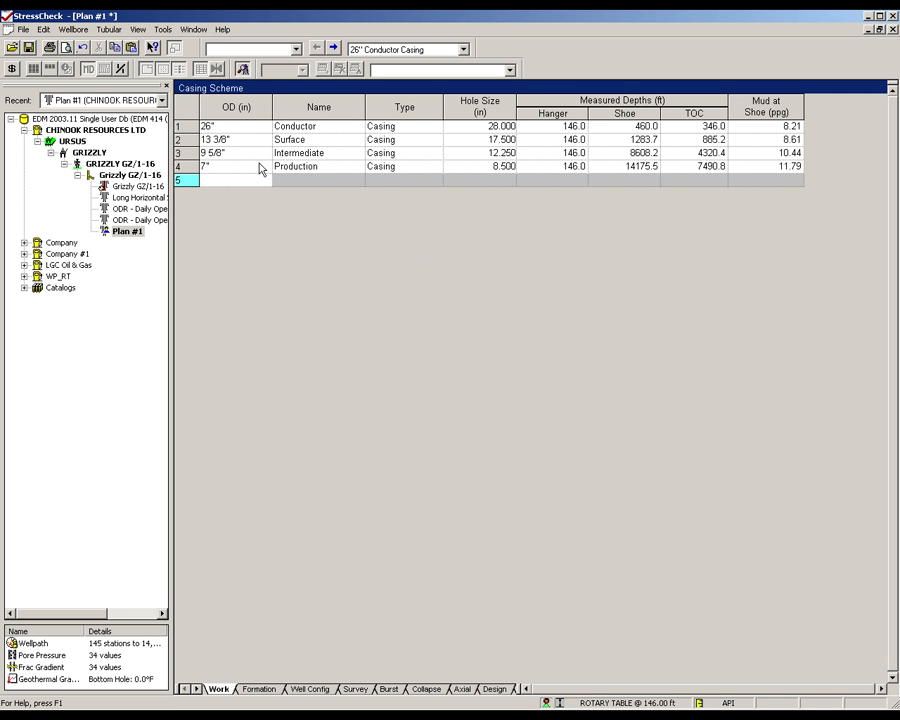
- In the casing scheme, change the 7" string's type to Liner and the 9 5/8" string's name to Production
{"action": "left_click", "coordinate": [400, 166]}
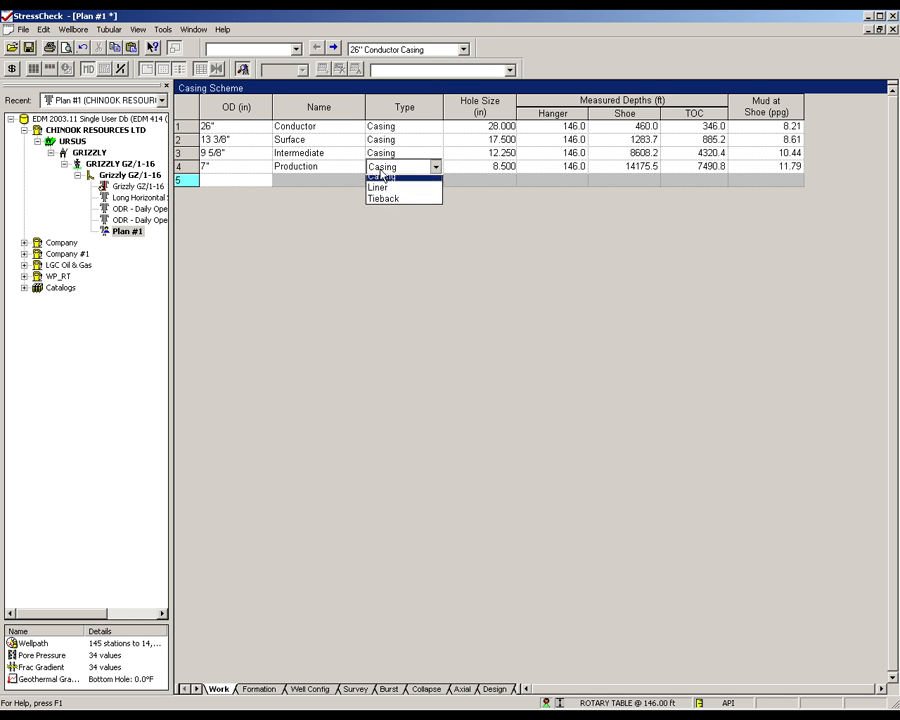
{"action": "left_click", "coordinate": [387, 191]}
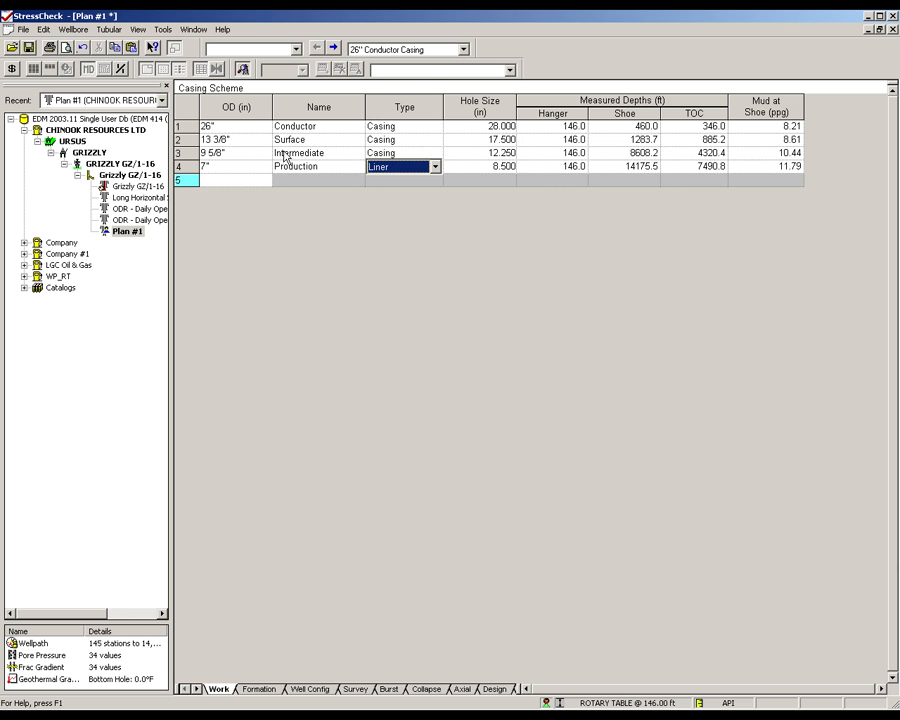
{"action": "left_click", "coordinate": [330, 153]}
{"action": "left_click", "coordinate": [332, 153]}
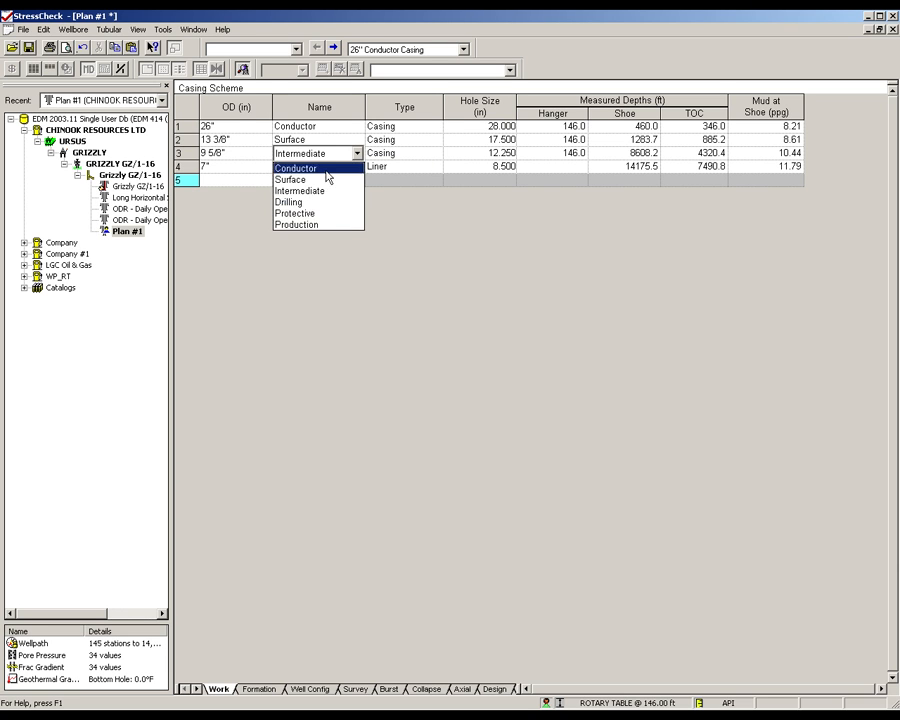
{"action": "left_click", "coordinate": [323, 225]}
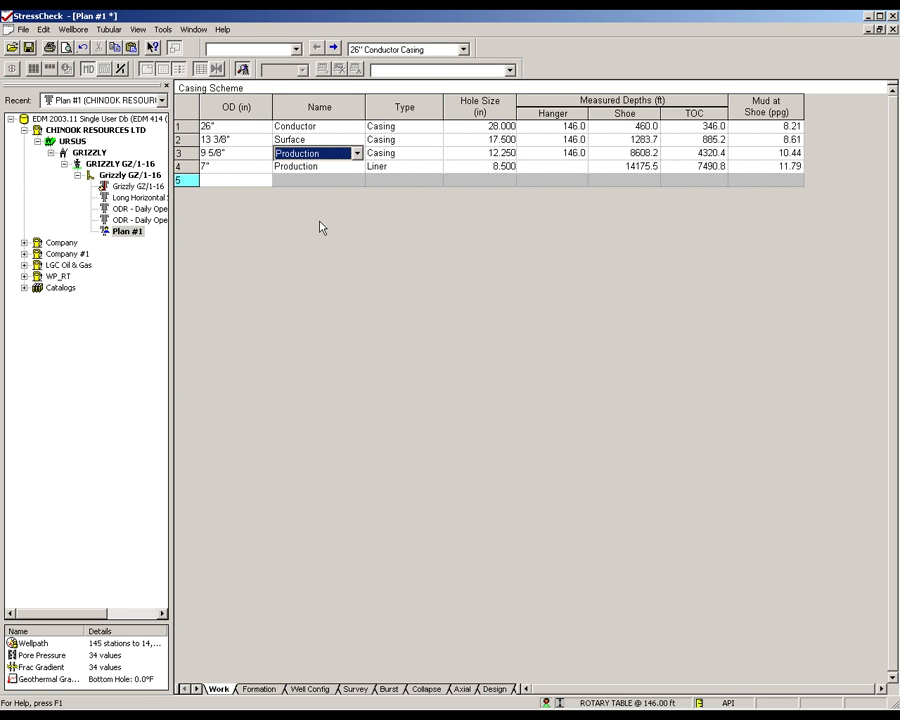
- Set the 7" liner's TOC and hanger depths to 8100 ft, and make the 7" Production Liner the current string
{"action": "left_click", "coordinate": [693, 167]}
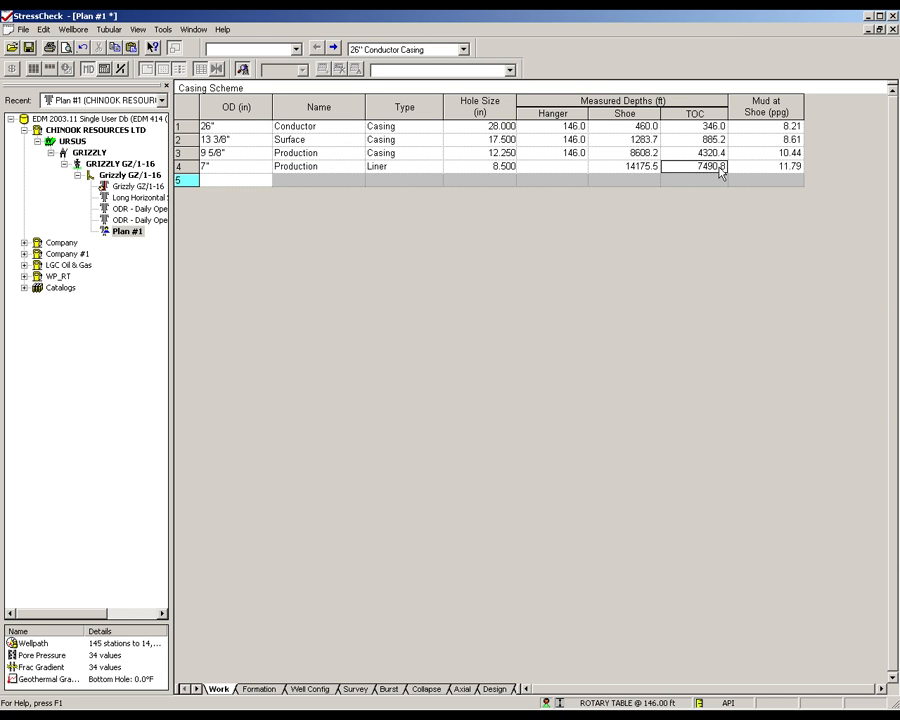
{"action": "left_click", "coordinate": [690, 169]}
{"action": "type", "text": "8100"}
{"action": "left_click", "coordinate": [571, 166]}
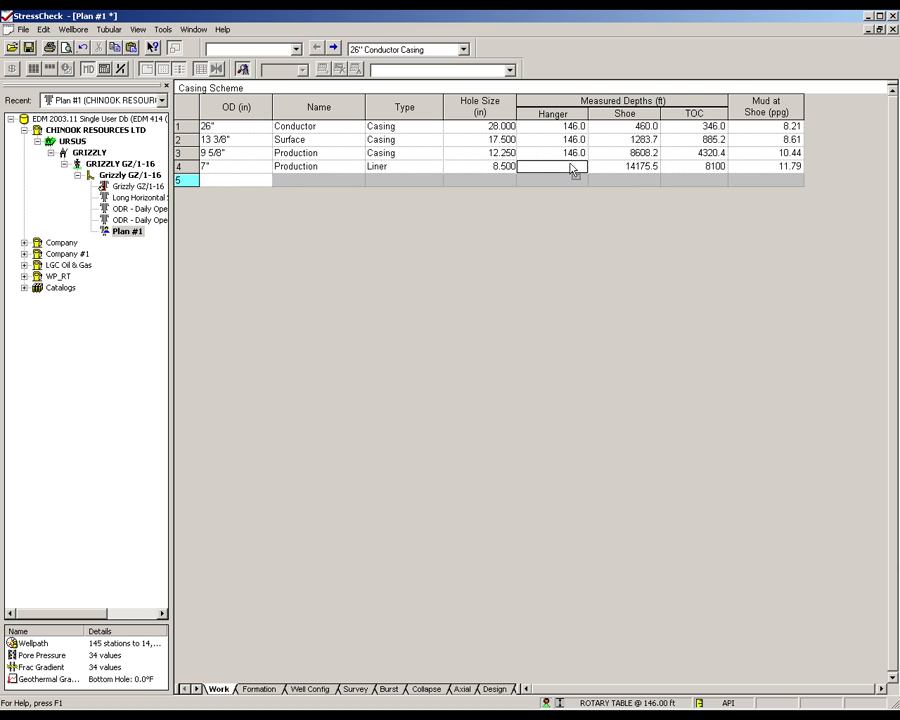
{"action": "type", "text": "8100"}
{"action": "left_click", "coordinate": [463, 49]}
{"action": "left_click", "coordinate": [440, 84]}
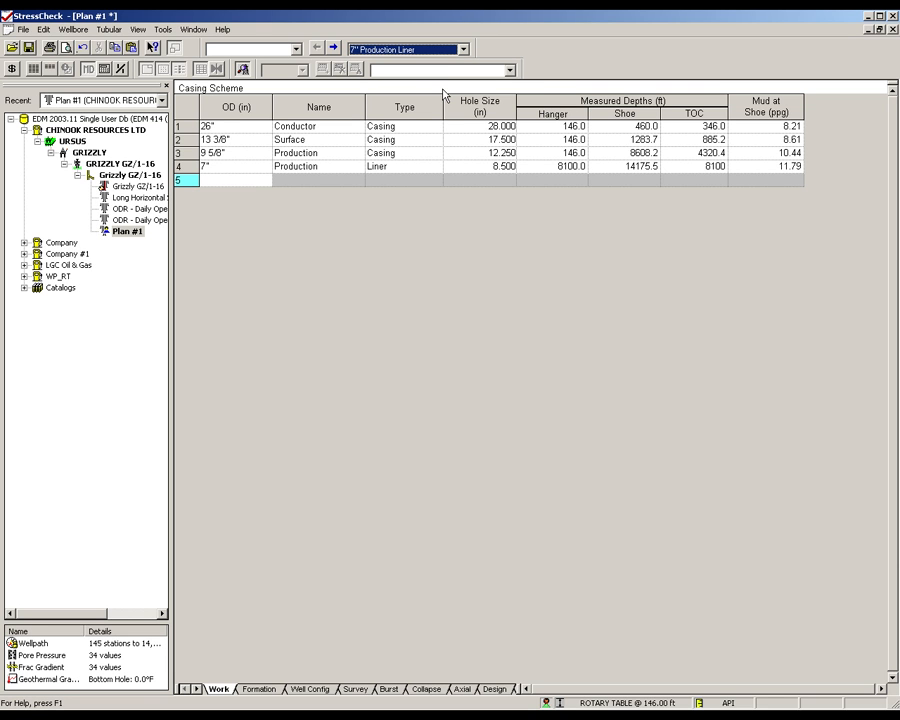
- Review the plan's pore pressure, fracture gradient and wellpath data
{"action": "left_click", "coordinate": [109, 29]}
{"action": "mouse_move", "coordinate": [72, 29]}
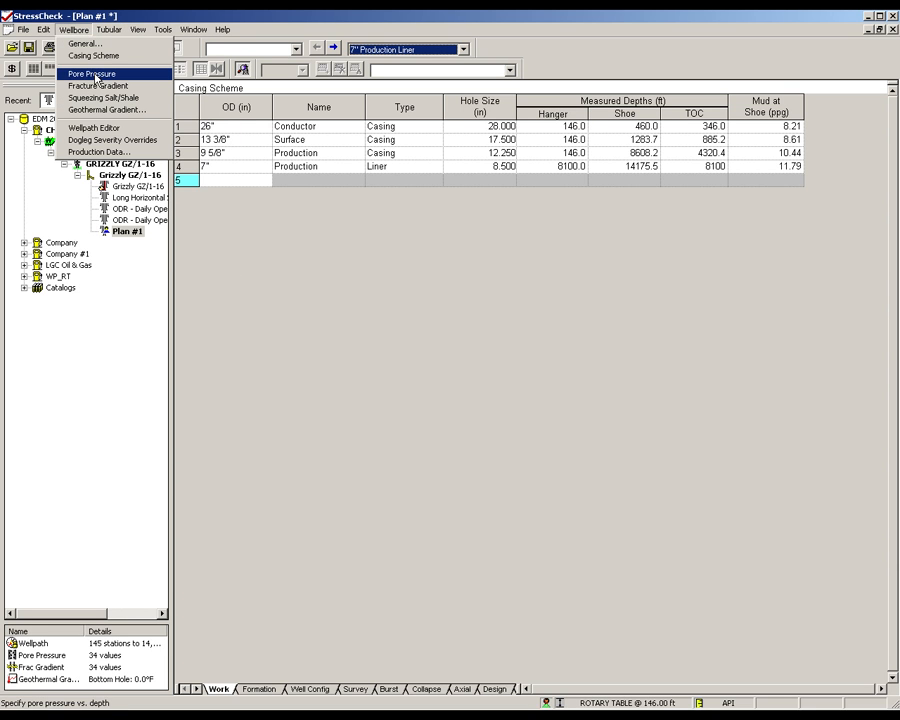
{"action": "left_click", "coordinate": [92, 74]}
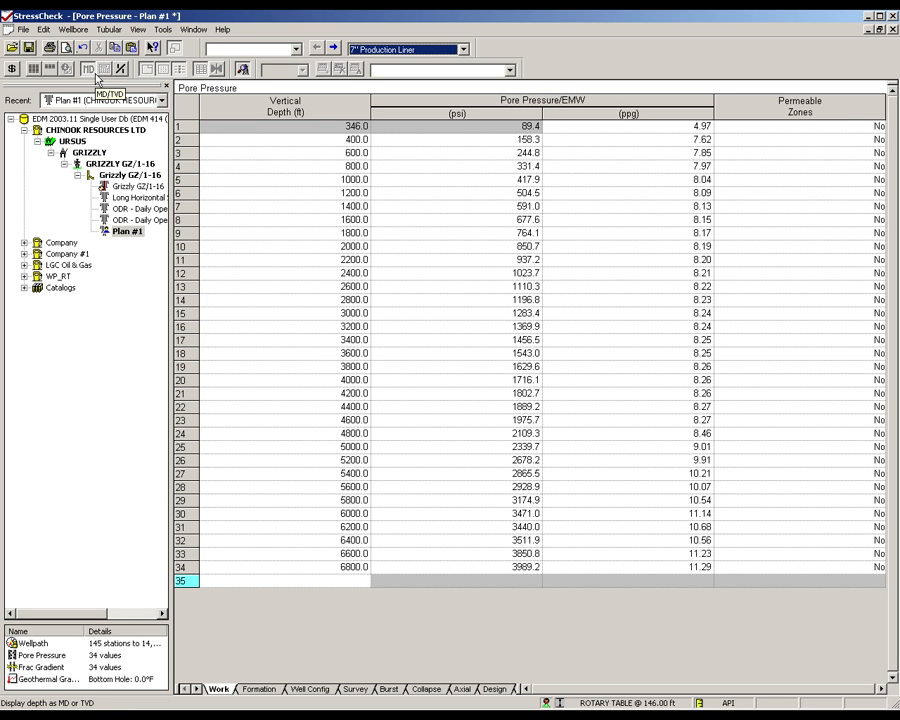
{"action": "left_click", "coordinate": [72, 29]}
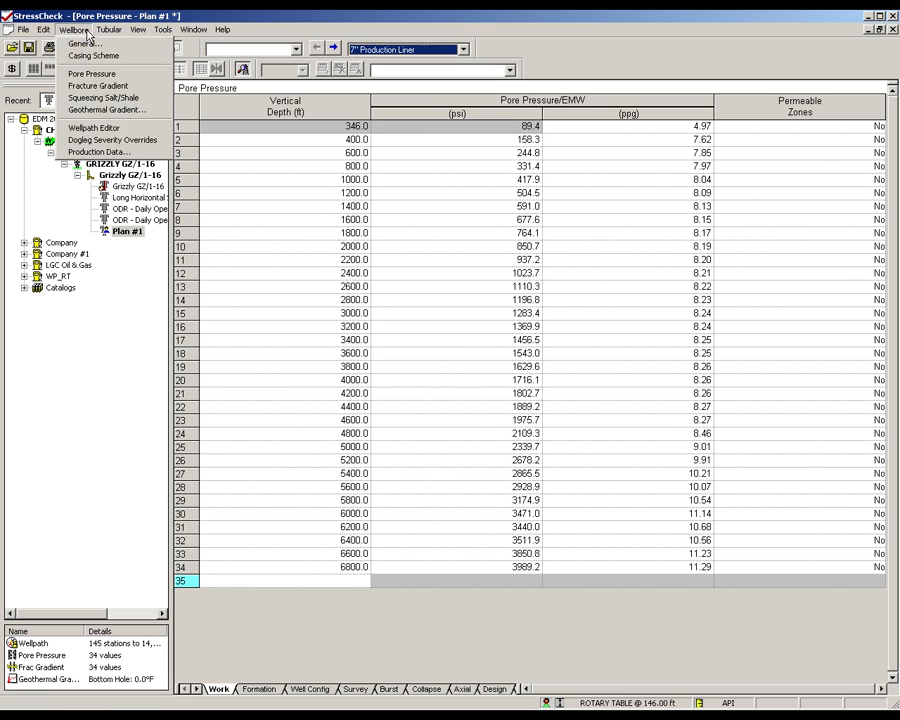
{"action": "left_click", "coordinate": [102, 86]}
{"action": "left_click", "coordinate": [68, 29]}
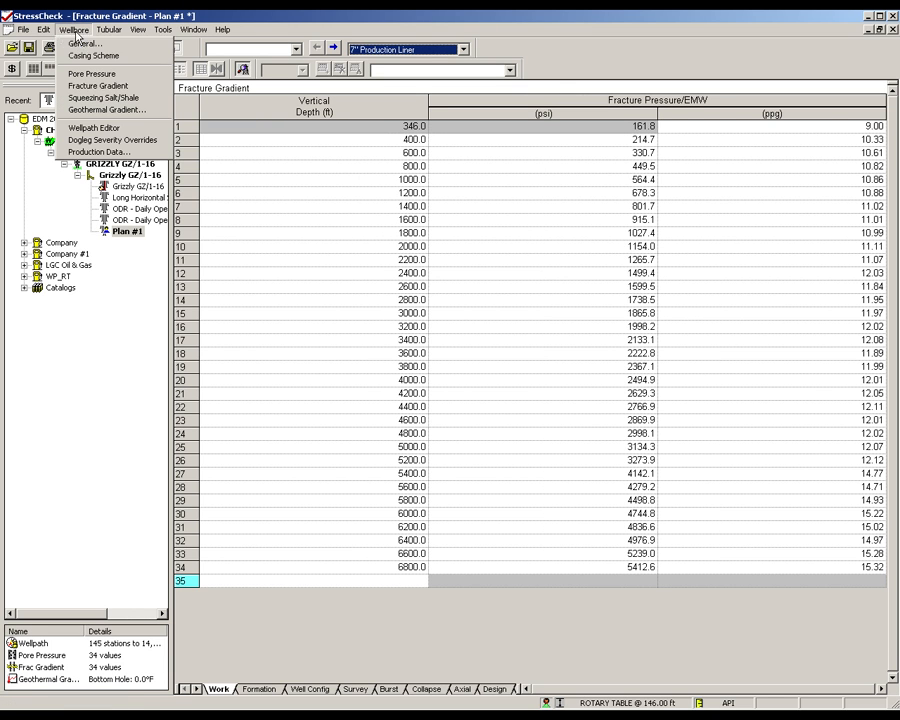
{"action": "left_click", "coordinate": [92, 128]}
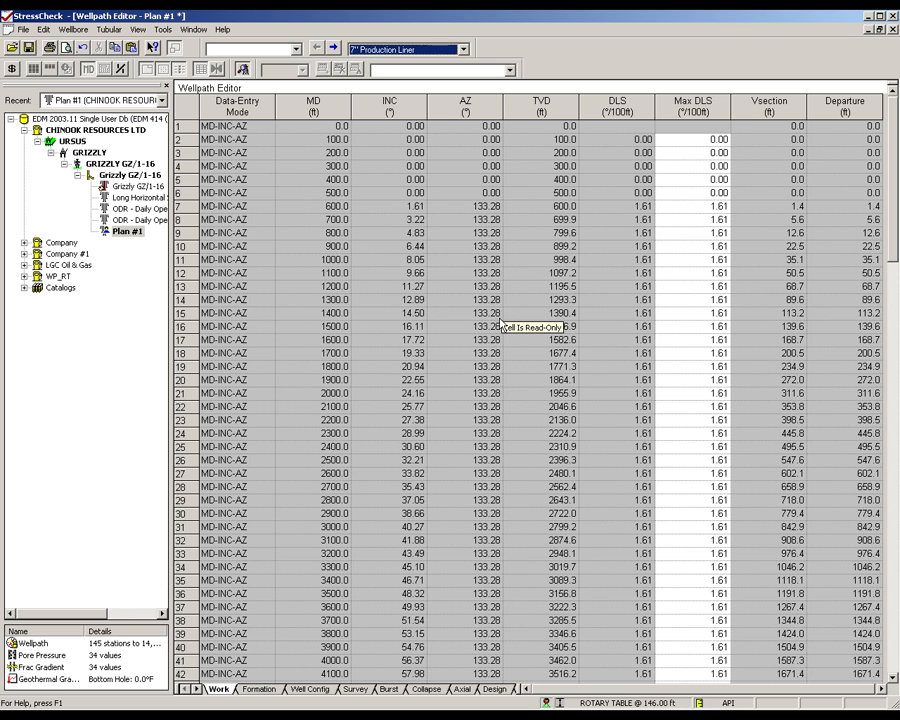
- In the production data, set the packer fluid density to 10.00 ppg and the packer depth to 13000 ft MD
{"action": "left_click", "coordinate": [296, 49]}
{"action": "left_click", "coordinate": [262, 108]}
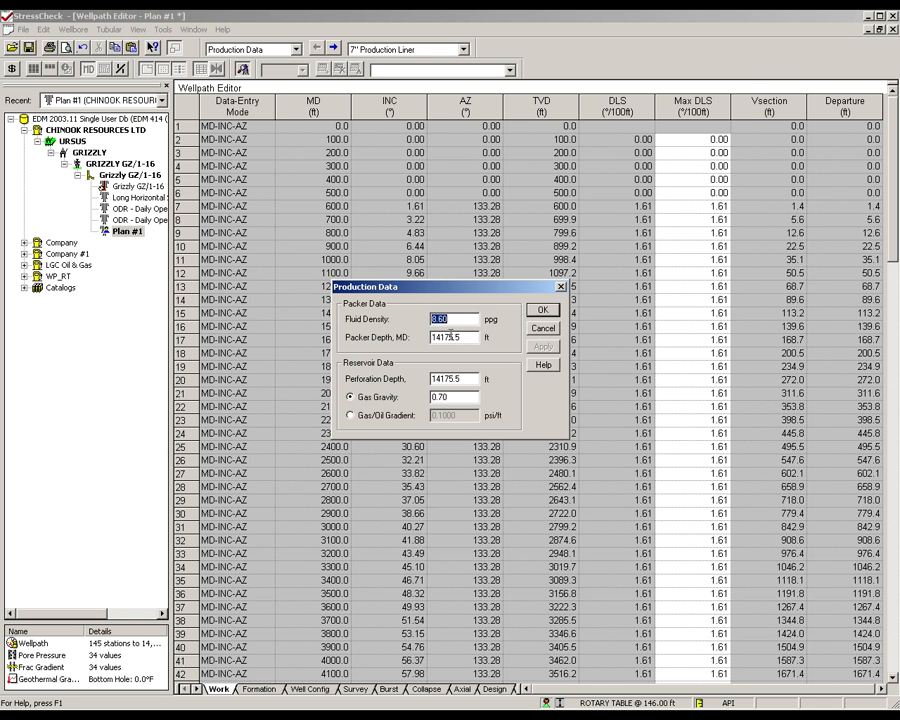
{"action": "type", "text": "0"}
{"action": "double_click", "coordinate": [434, 338]}
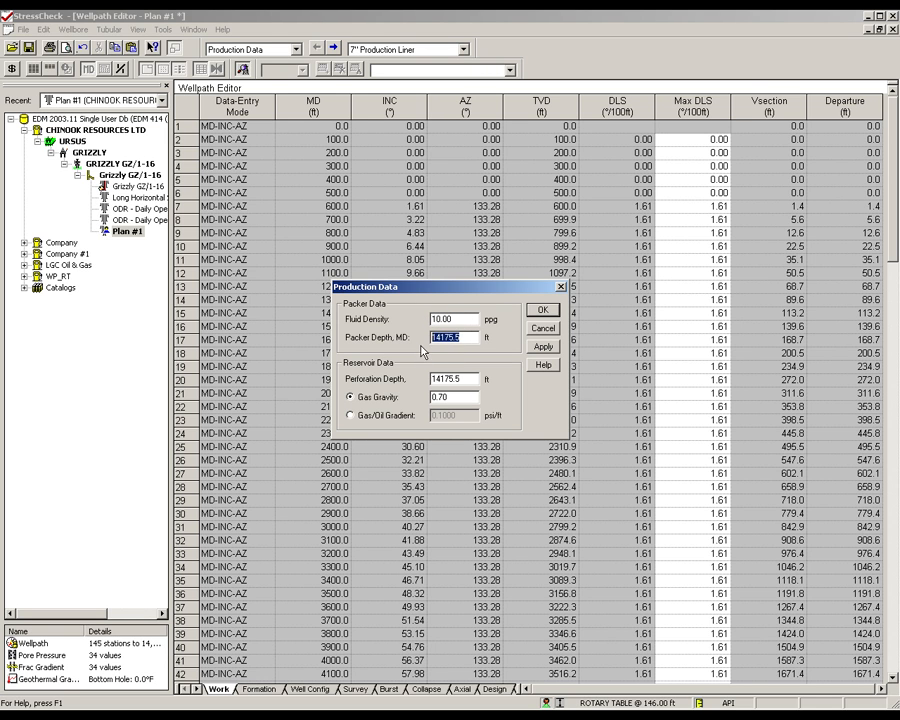
{"action": "type", "text": "13000"}
{"action": "left_click", "coordinate": [541, 311]}
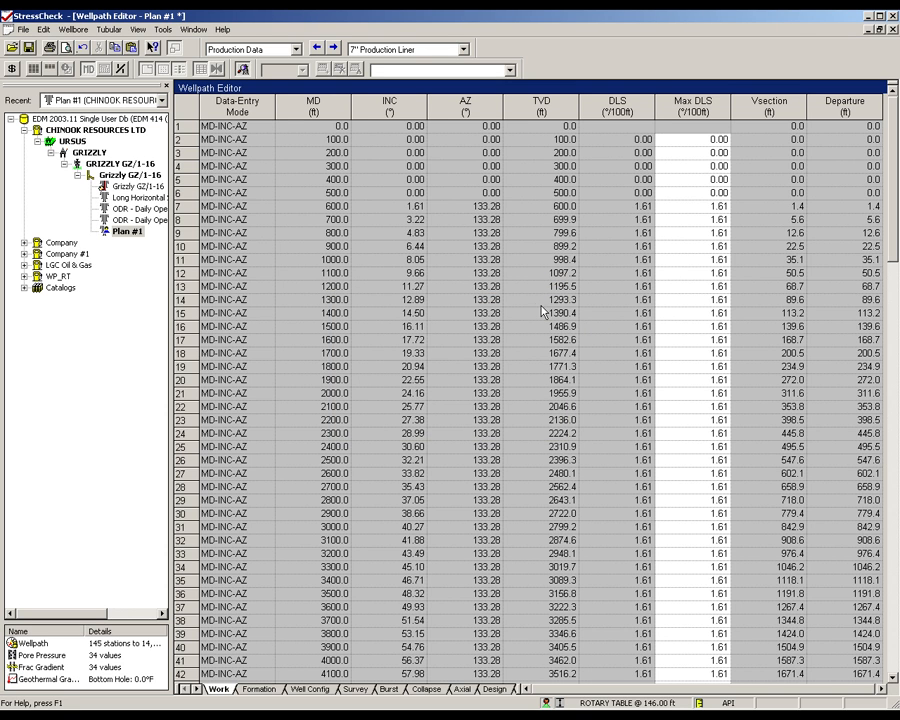
- Review the pipe body and connection design factors of the 7" Production Liner, and accept them as they are
{"action": "left_click", "coordinate": [296, 49]}
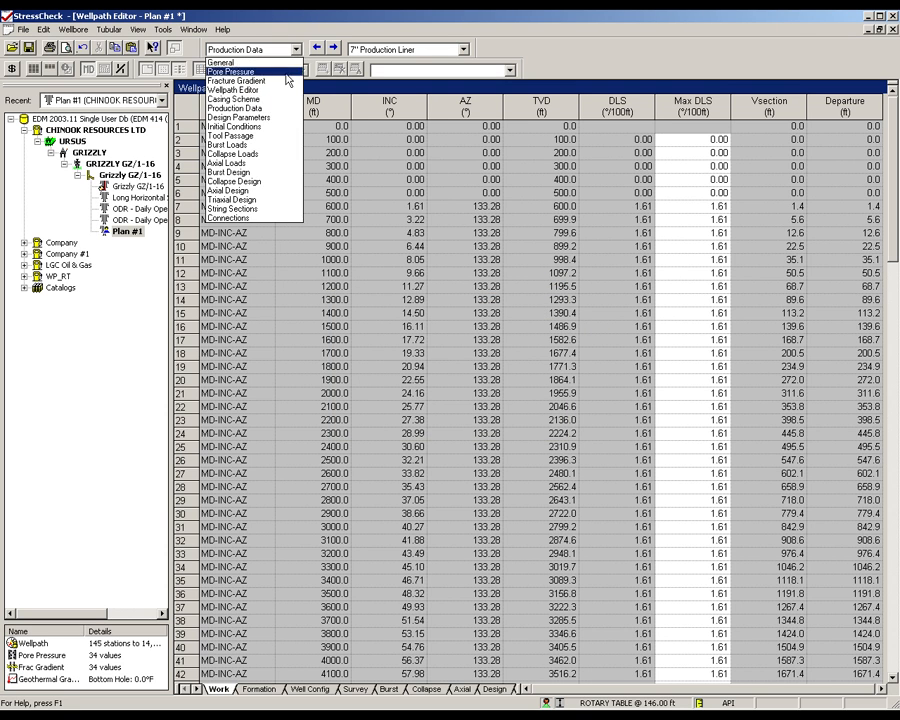
{"action": "left_click", "coordinate": [280, 120]}
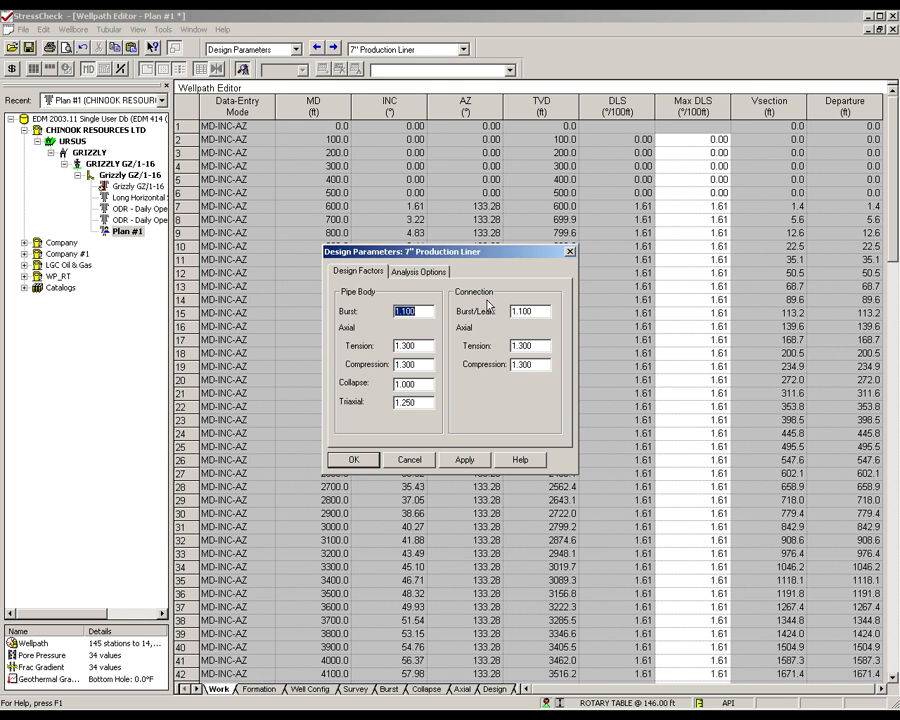
{"action": "left_click", "coordinate": [353, 460]}
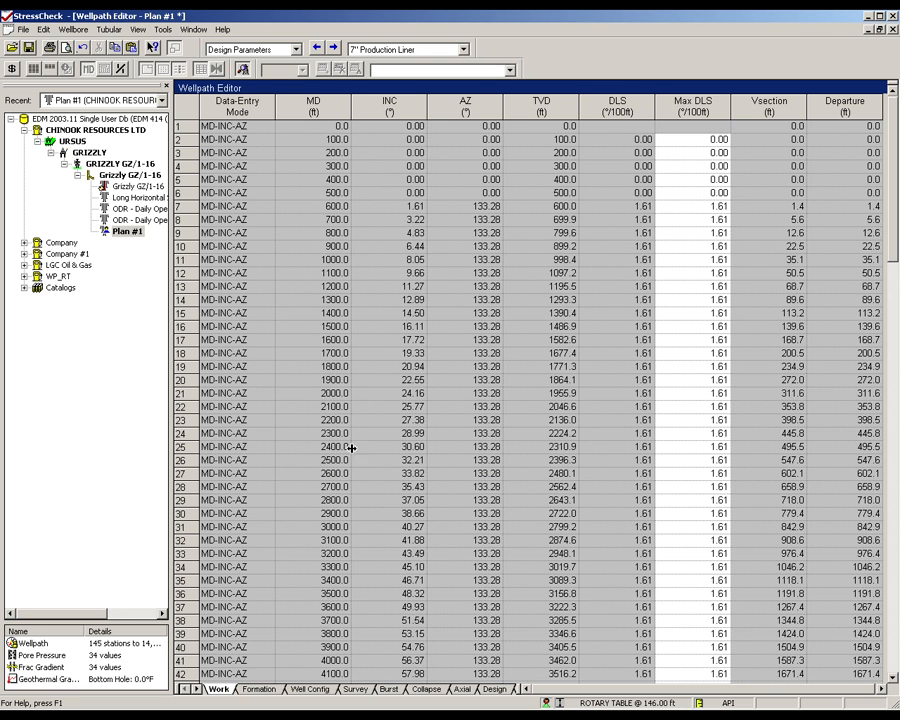
- In the liner's burst loads, set the test pressure of the Pressure Test load to 6500 psi
{"action": "left_click", "coordinate": [295, 49]}
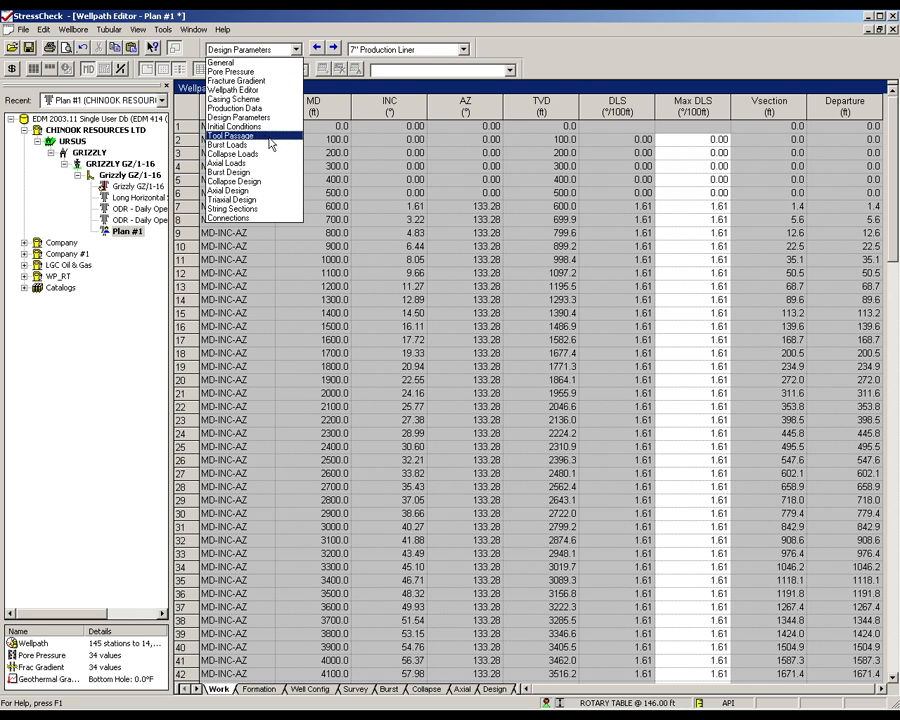
{"action": "left_click", "coordinate": [270, 145]}
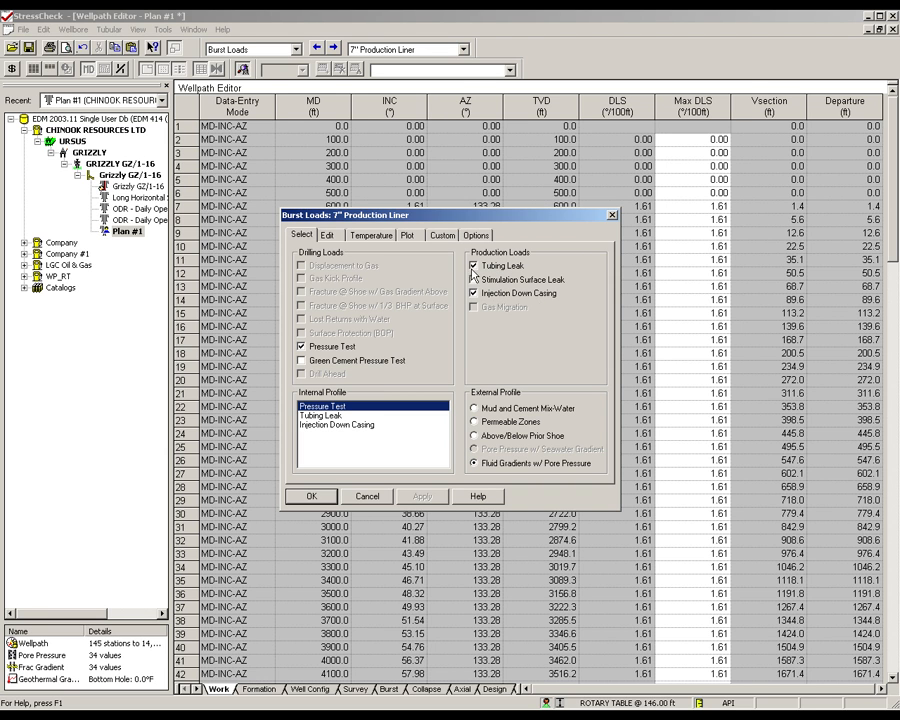
{"action": "left_click", "coordinate": [329, 236]}
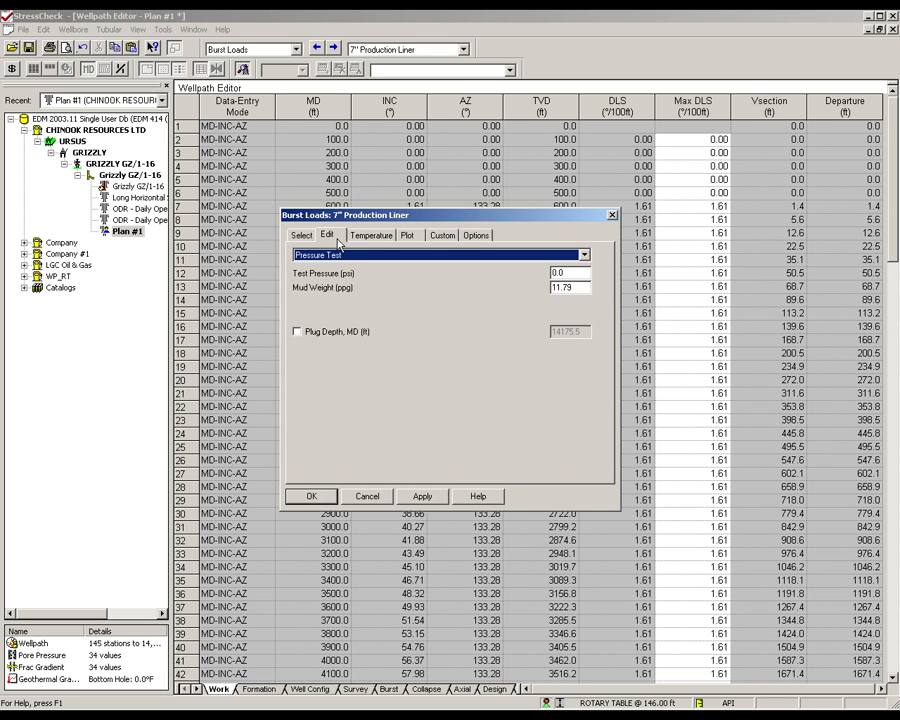
{"action": "left_click", "coordinate": [577, 273]}
{"action": "left_click_drag", "start_coordinate": [577, 273], "coordinate": [522, 280]}
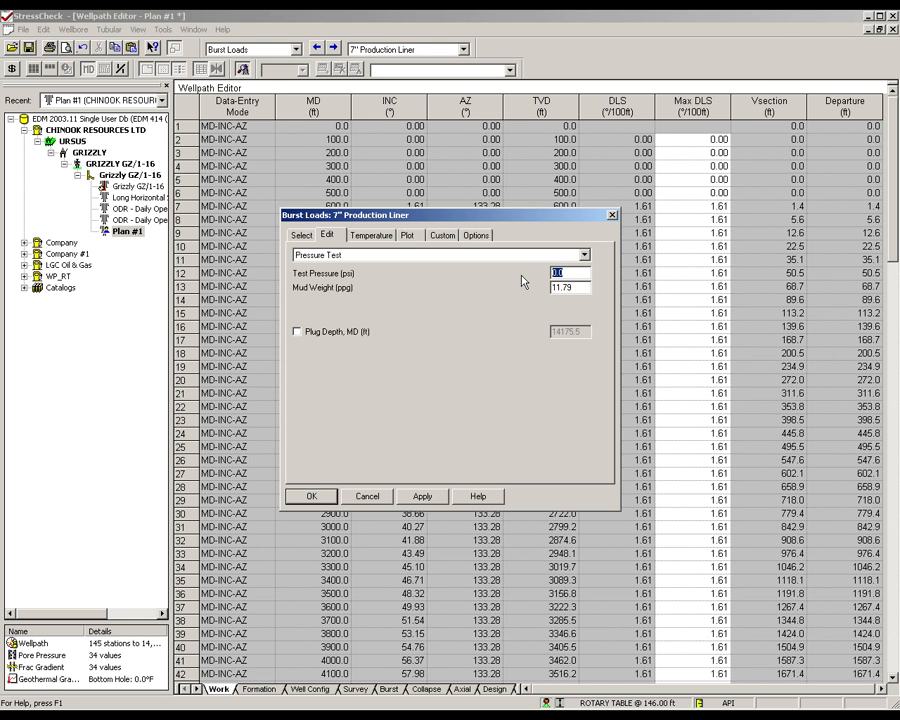
{"action": "type", "text": "6500"}
- Check the Tubing Leak burst load, and set the Injection Down Casing load's injection pressure to 4500 psi
{"action": "left_click", "coordinate": [584, 255]}
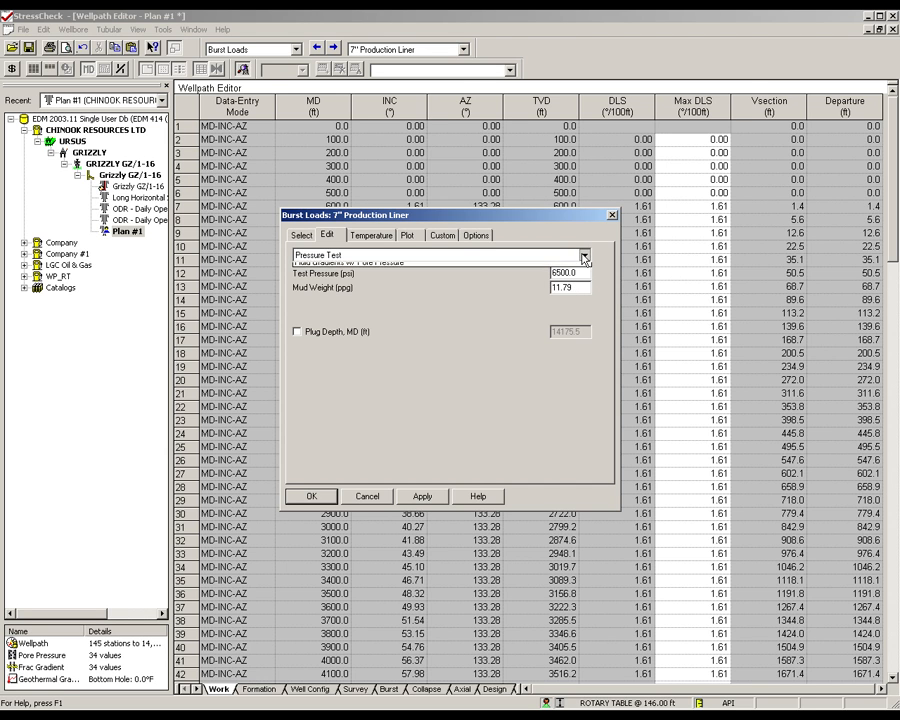
{"action": "left_click", "coordinate": [578, 277]}
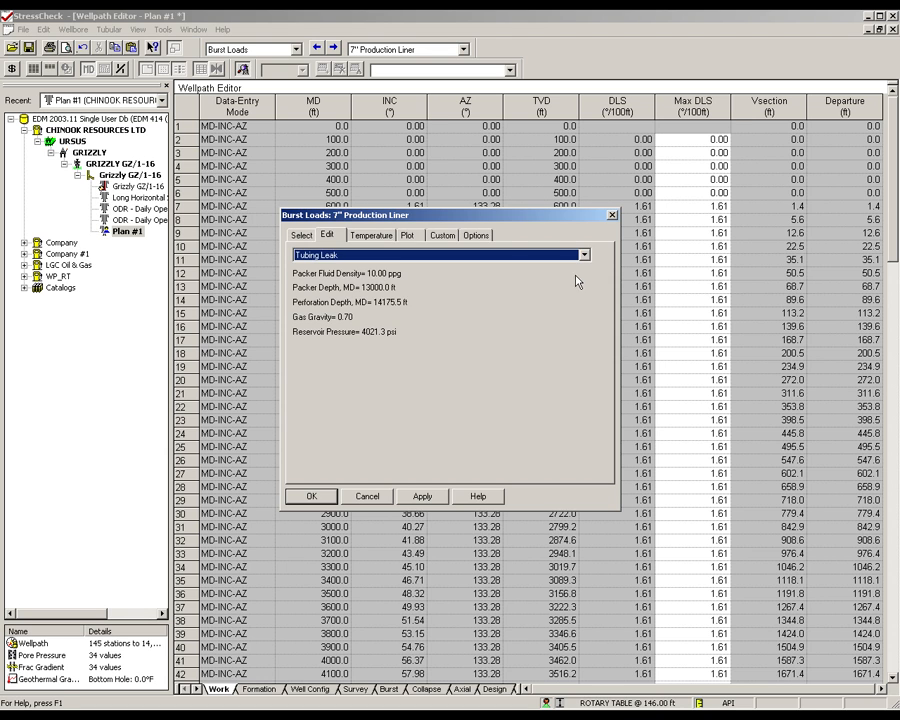
{"action": "left_click", "coordinate": [583, 255]}
{"action": "left_click", "coordinate": [577, 286]}
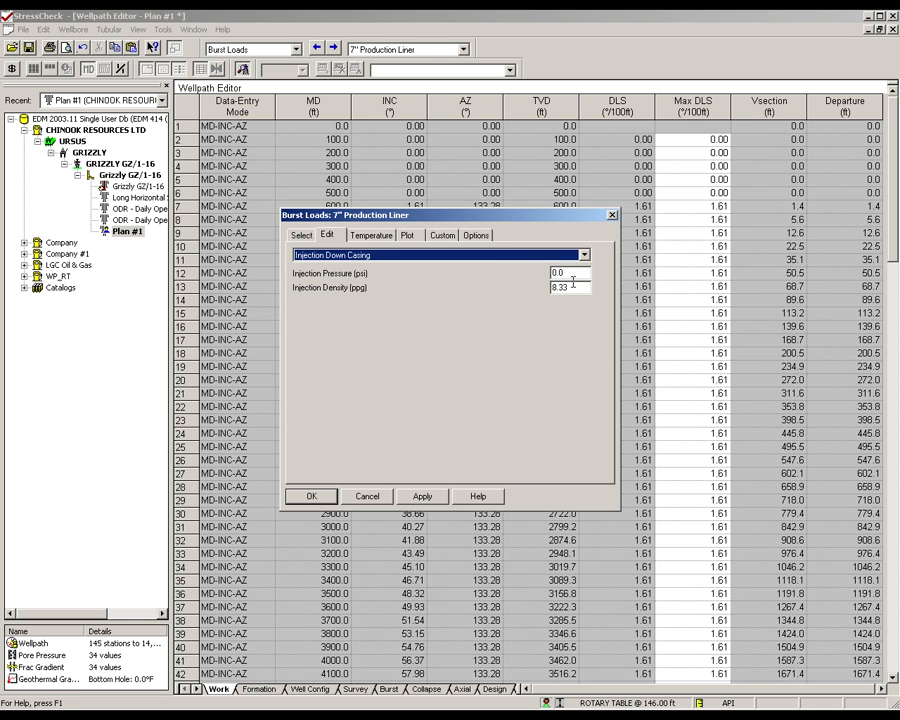
{"action": "double_click", "coordinate": [575, 273]}
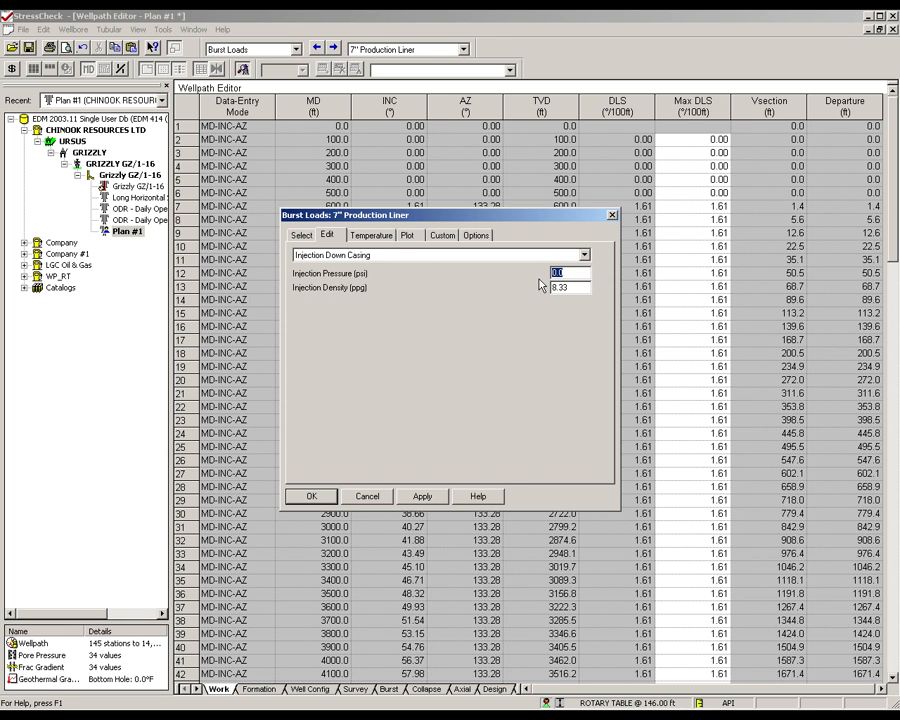
{"action": "type", "text": "4500"}
{"action": "left_click", "coordinate": [310, 496]}
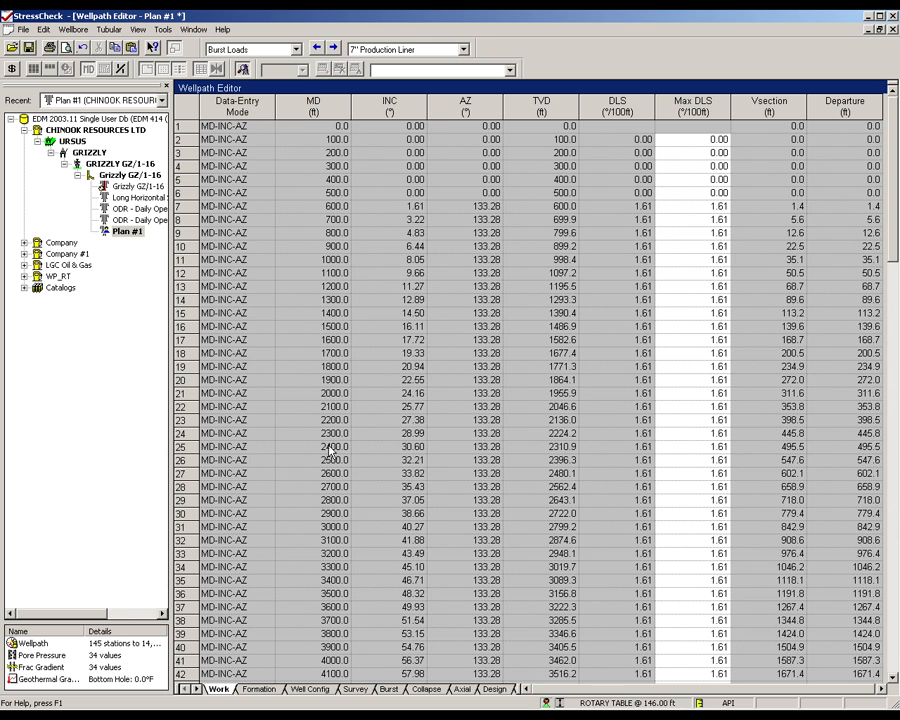
- Review the Cementing and Full Evacuation data in the collapse loads of the 7" Production Liner
{"action": "left_click", "coordinate": [210, 48]}
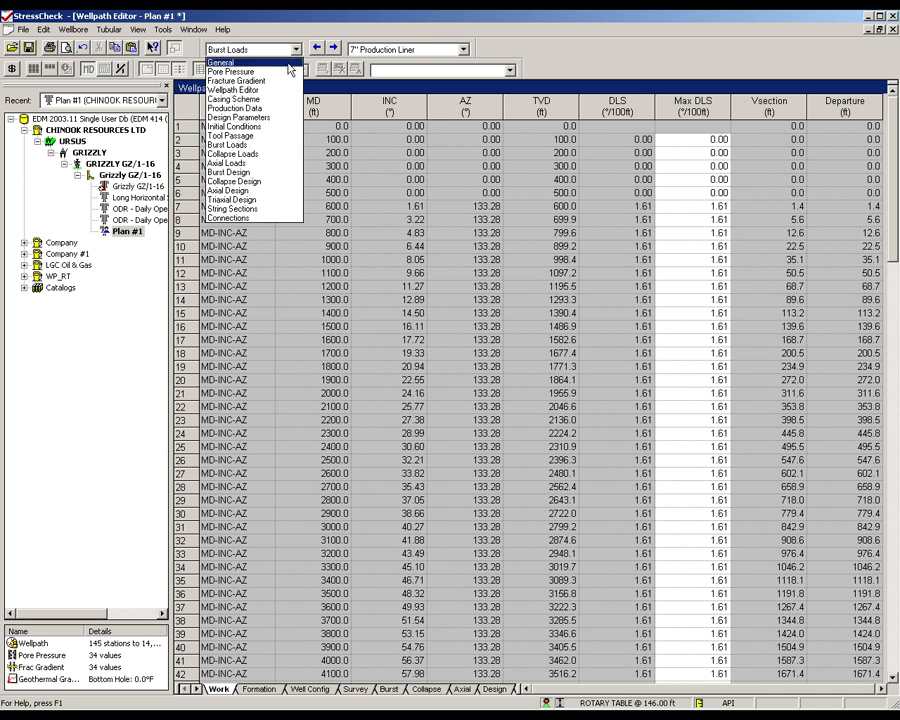
{"action": "left_click", "coordinate": [276, 153]}
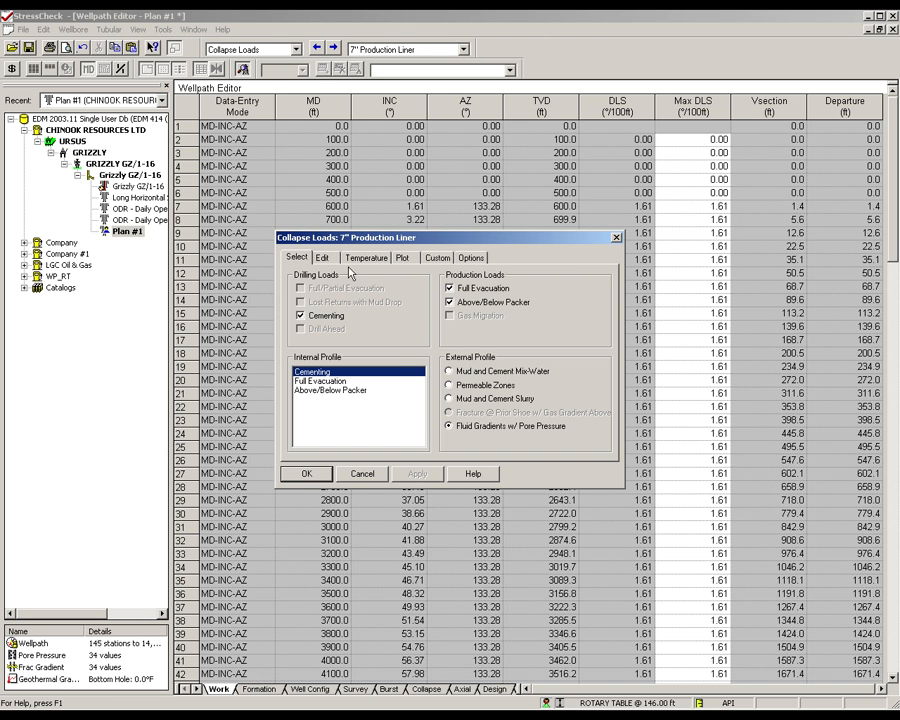
{"action": "left_click", "coordinate": [322, 257]}
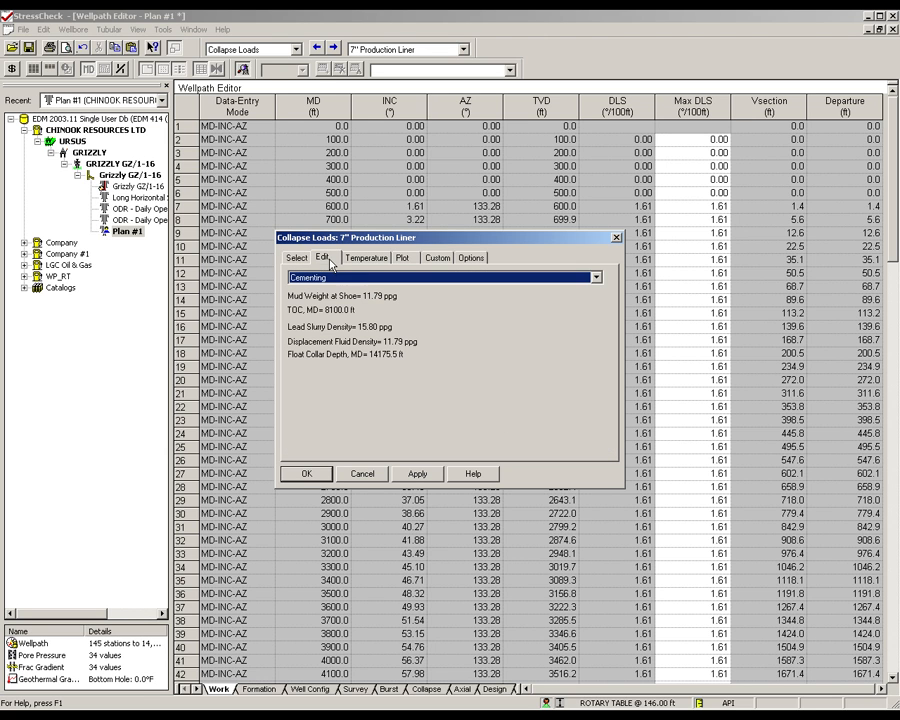
{"action": "left_click", "coordinate": [595, 277]}
{"action": "left_click", "coordinate": [585, 300]}
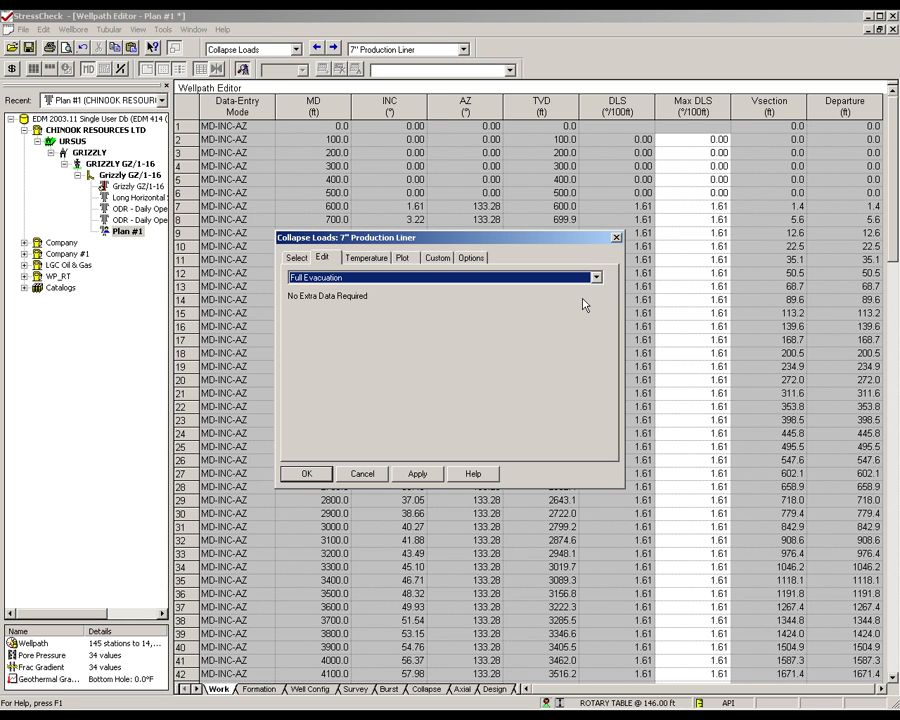
- In the liner's Above/Below Packer collapse load, set the density below the packer to 2 ppg and accept the loads
{"action": "left_click", "coordinate": [595, 278]}
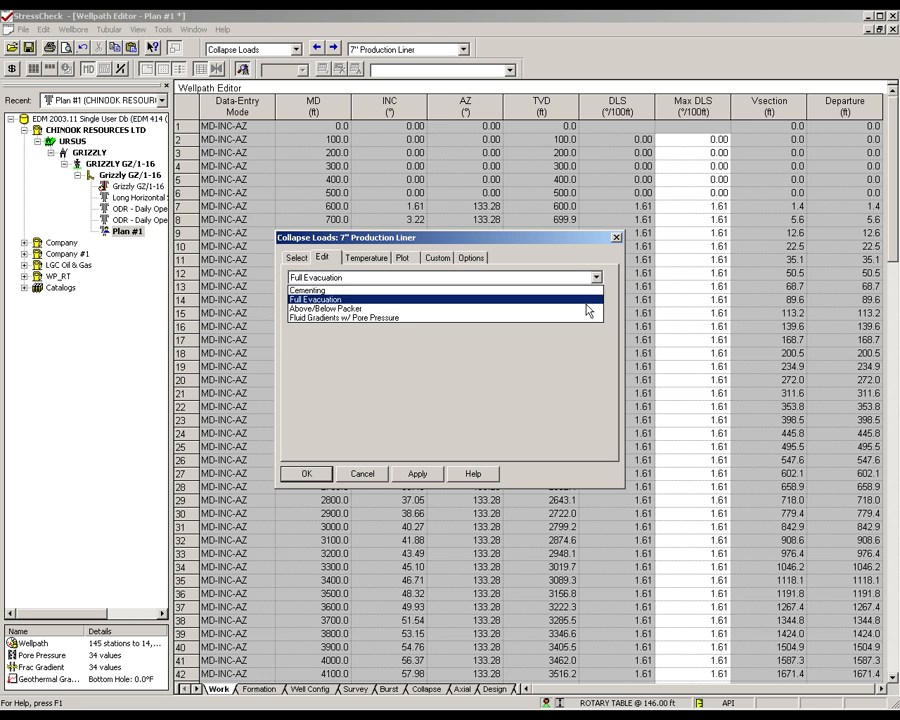
{"action": "left_click", "coordinate": [585, 309]}
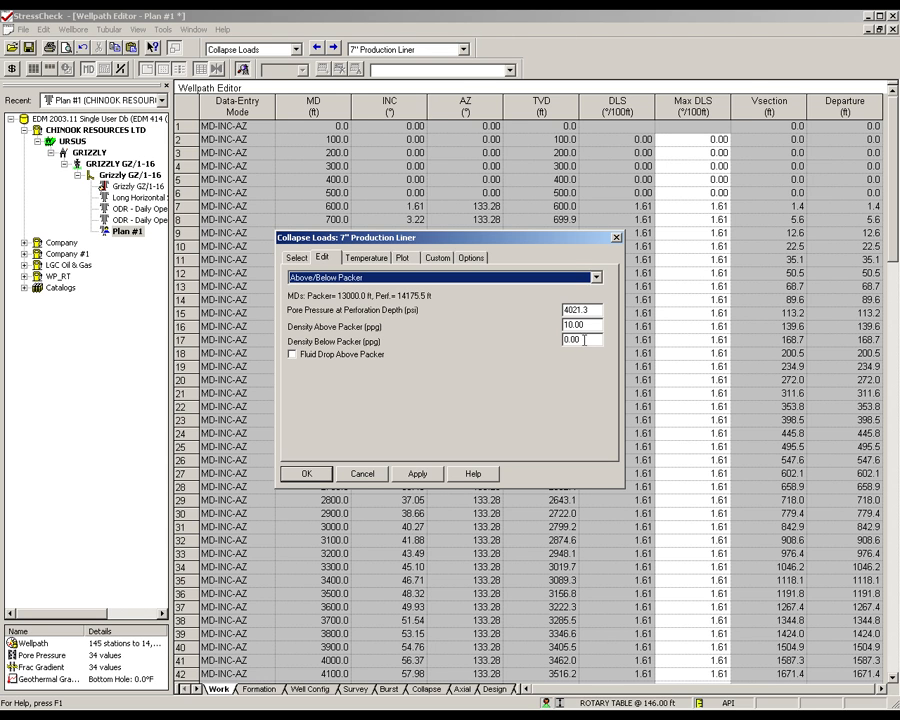
{"action": "left_click_drag", "start_coordinate": [589, 342], "coordinate": [552, 342]}
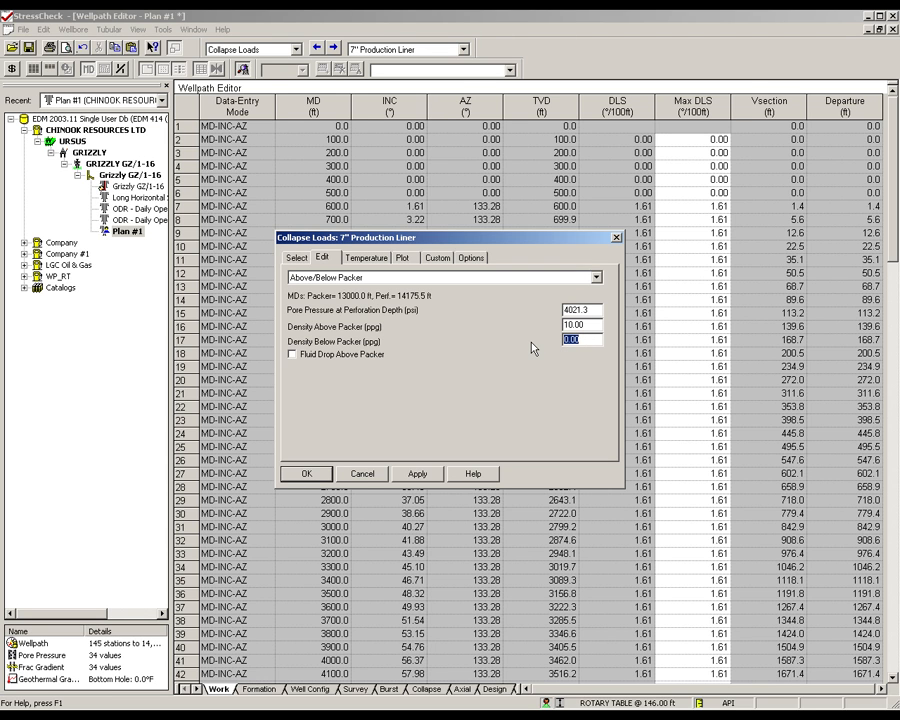
{"action": "type", "text": "2"}
{"action": "left_click", "coordinate": [590, 326]}
{"action": "left_click", "coordinate": [309, 474]}
- In the liner's axial loads, set the running-in-hole average speed to 3.0 ft/s and the overpull force to 100000 lbf
{"action": "left_click", "coordinate": [296, 52]}
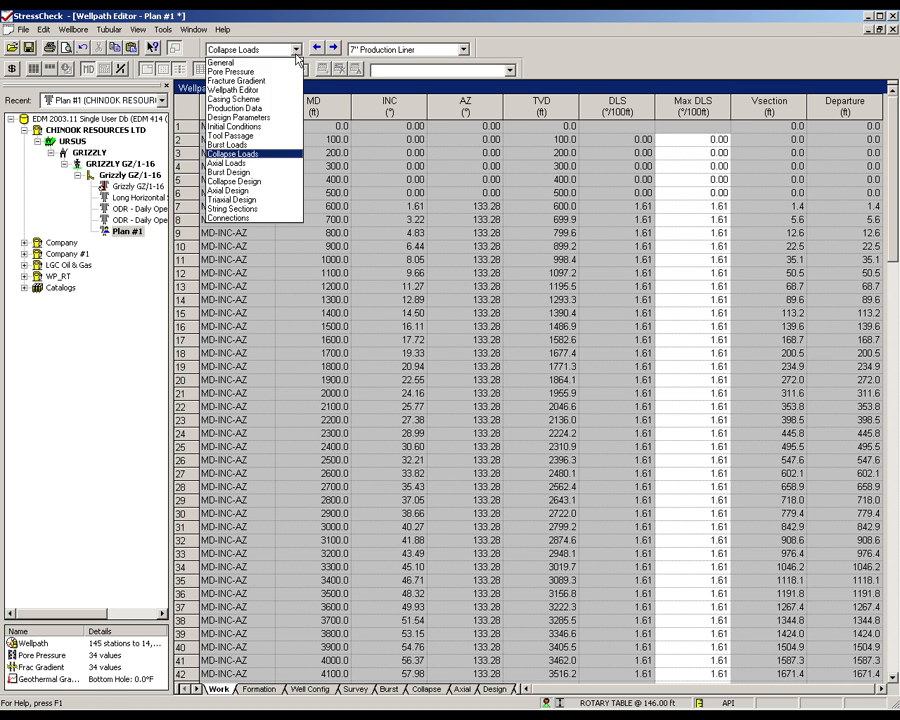
{"action": "left_click", "coordinate": [250, 163]}
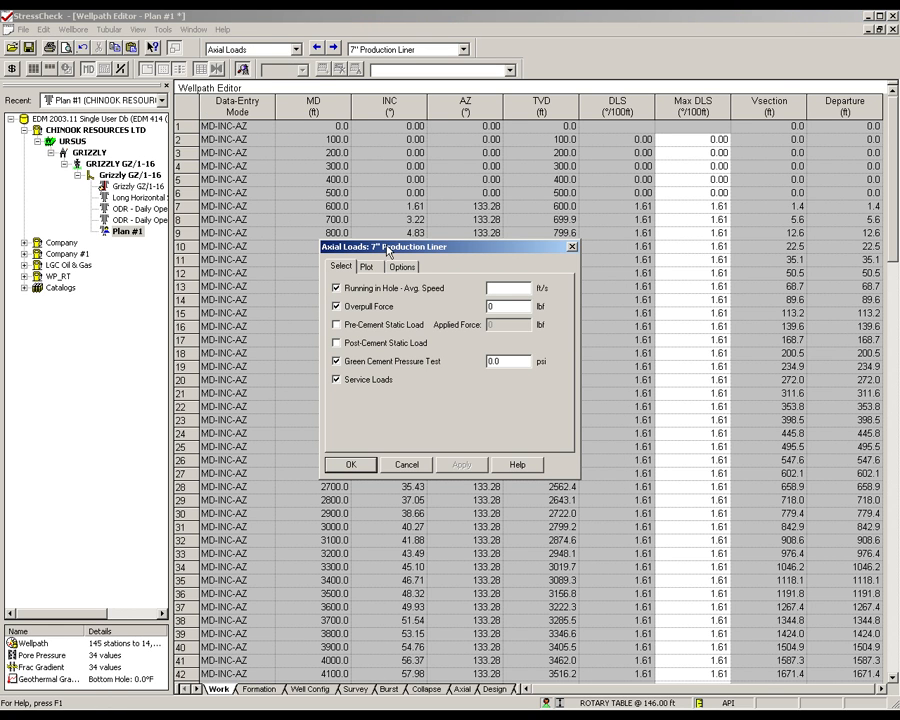
{"action": "left_click", "coordinate": [489, 287]}
{"action": "type", "text": "3.0"}
{"action": "left_click_drag", "start_coordinate": [501, 307], "coordinate": [473, 309]}
{"action": "type", "text": "100000"}
- Set the Green Cement Pressure Test to 2500 psi and accept the axial loads
{"action": "left_click", "coordinate": [508, 362]}
{"action": "left_click_drag", "start_coordinate": [508, 362], "coordinate": [486, 362]}
{"action": "type", "text": "2500"}
{"action": "left_click", "coordinate": [352, 464]}
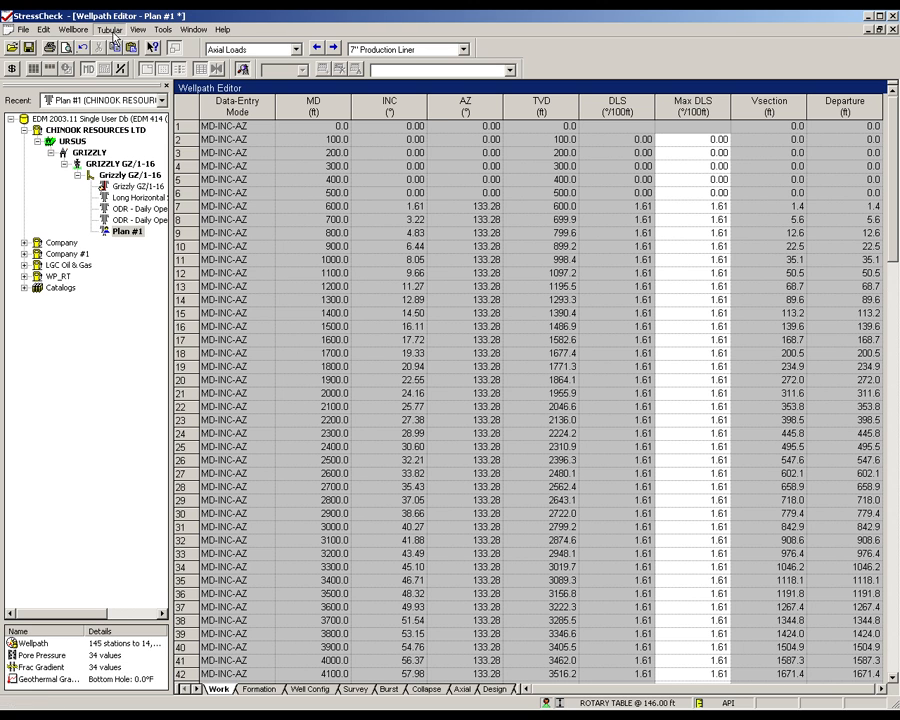
- In the liner's Minimum Cost design limits, include the compression-side area within the triaxial ellipse and exclude the burst-compression corner outside it
{"action": "left_click", "coordinate": [109, 29]}
{"action": "left_click", "coordinate": [137, 96]}
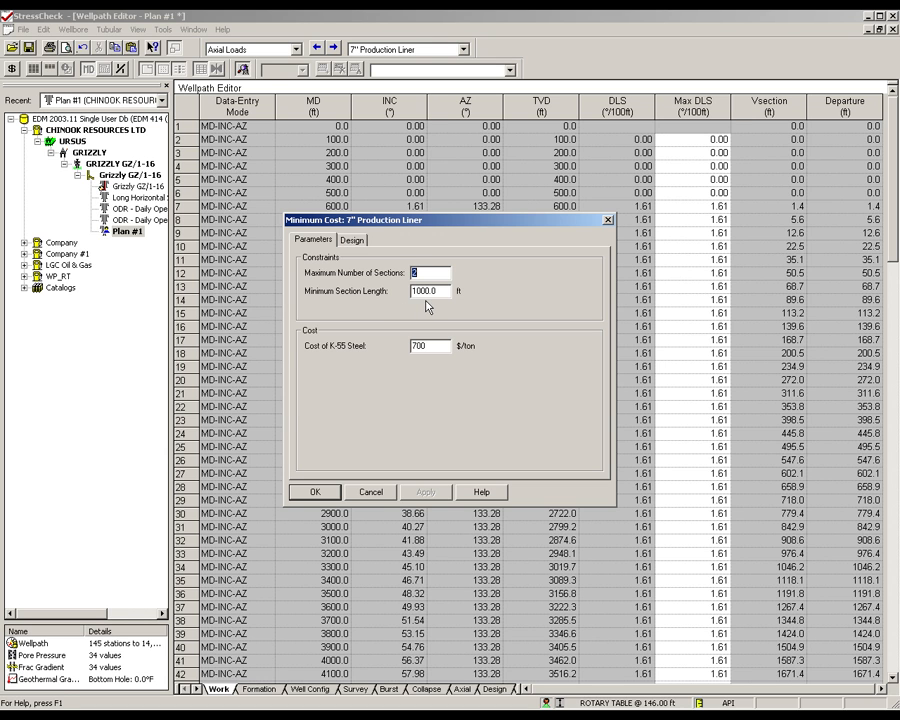
{"action": "left_click", "coordinate": [351, 241]}
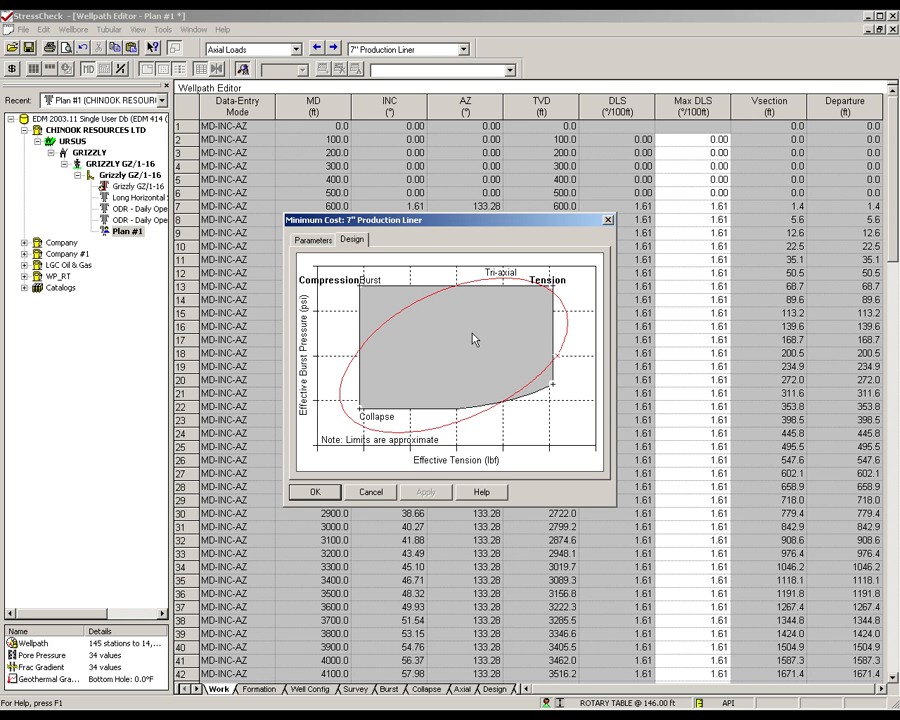
{"action": "left_click", "coordinate": [503, 287]}
{"action": "left_click", "coordinate": [348, 385]}
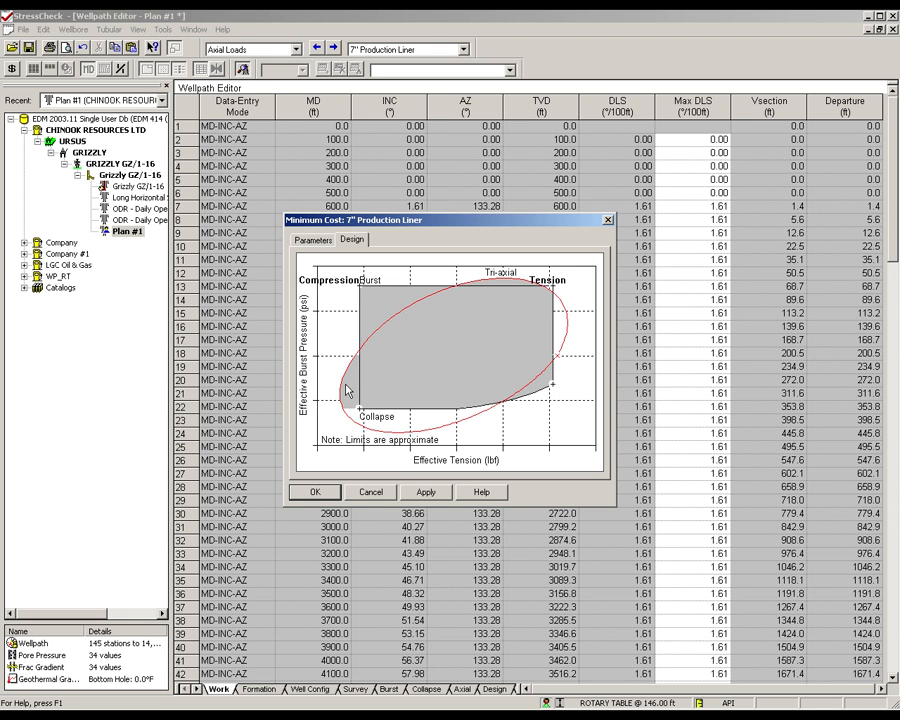
{"action": "left_click", "coordinate": [377, 308]}
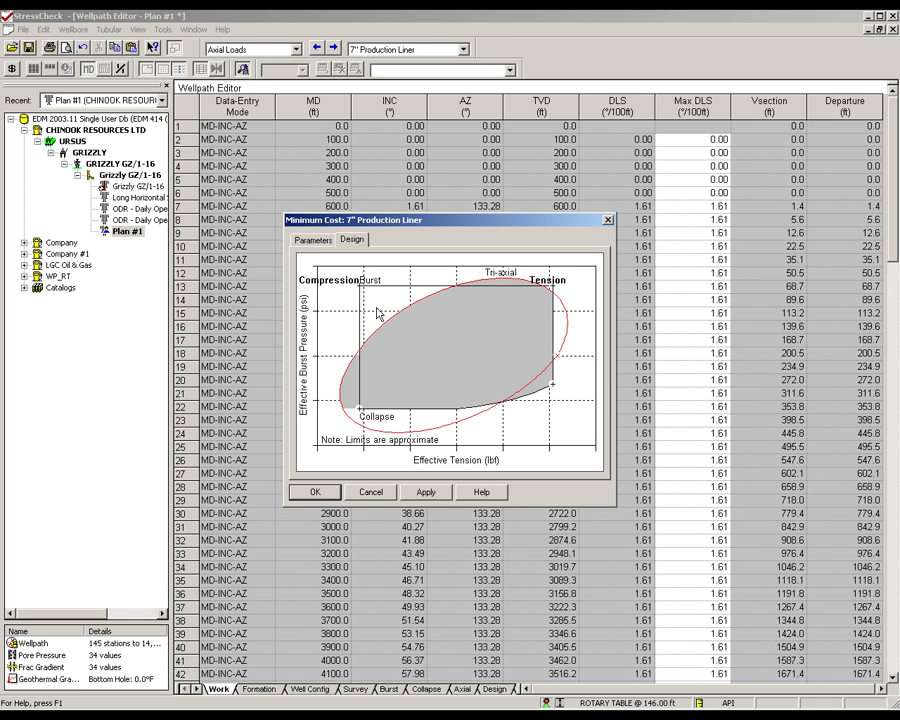
{"action": "left_click", "coordinate": [316, 491]}
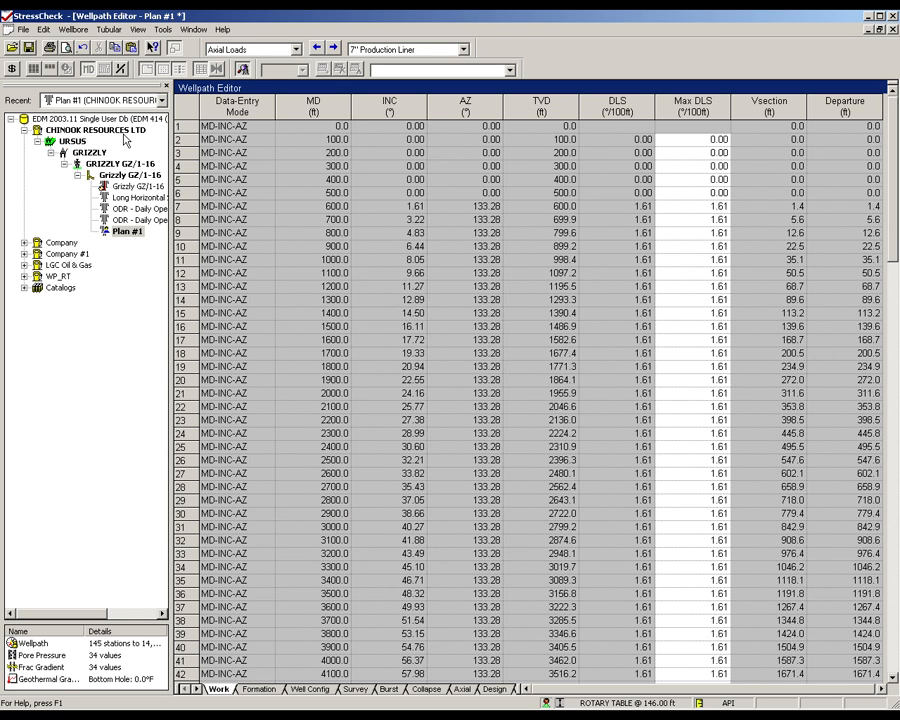
- Run the minimum cost search for the 7" liner, accept its design, and show the resulting string sections
{"action": "left_click", "coordinate": [12, 68]}
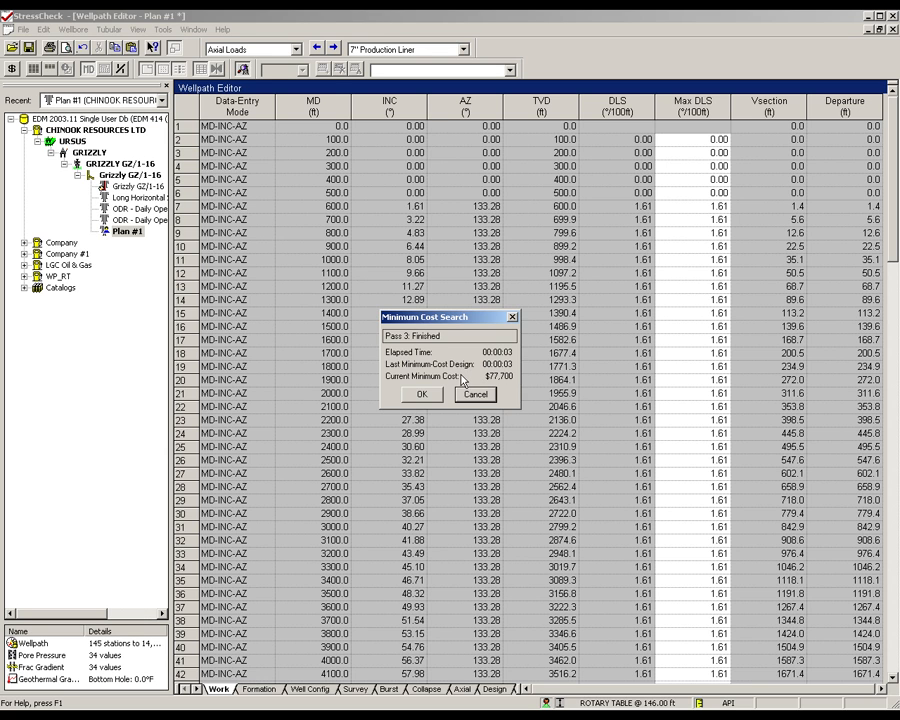
{"action": "left_click", "coordinate": [419, 396]}
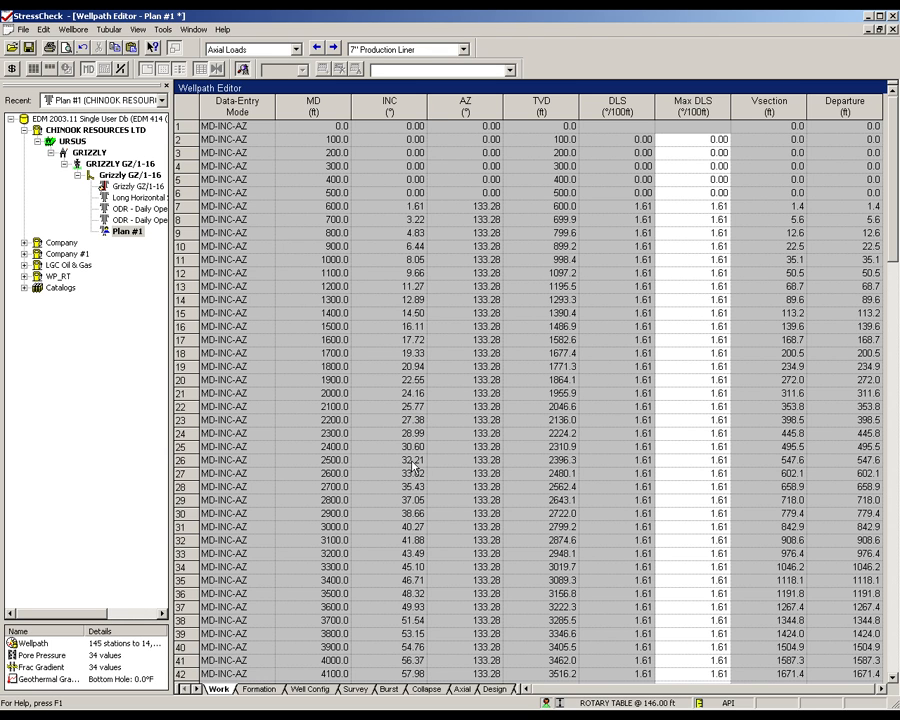
{"action": "left_click", "coordinate": [196, 689]}
{"action": "left_click", "coordinate": [196, 689]}
{"action": "left_click", "coordinate": [453, 689]}
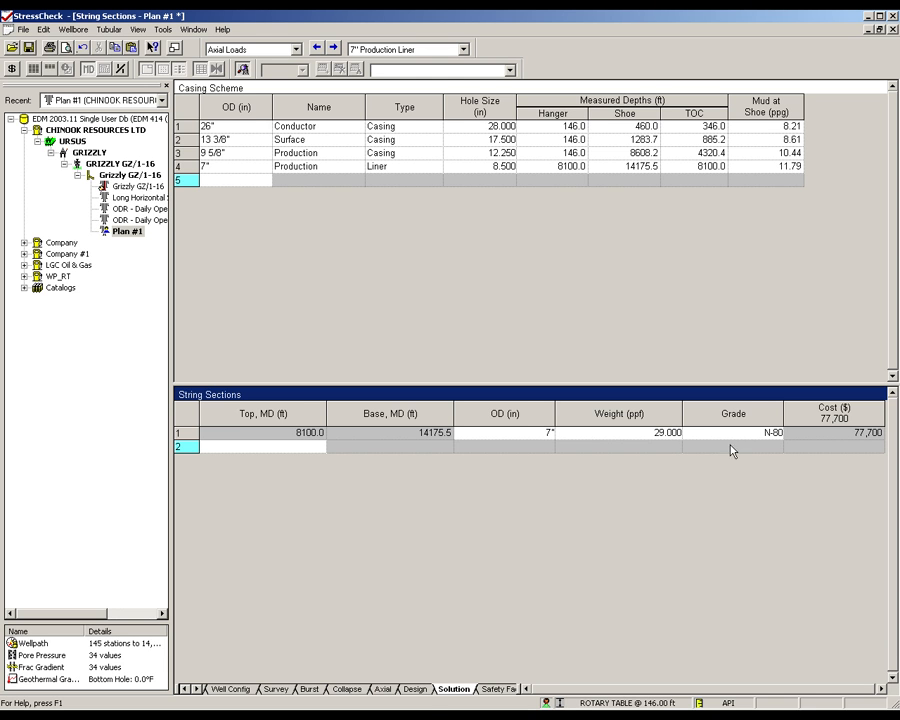
- Examine the liner's burst, collapse, axial and triaxial design plots, its minimum safety factors, and the Von Mises design limits
{"action": "left_click", "coordinate": [424, 690]}
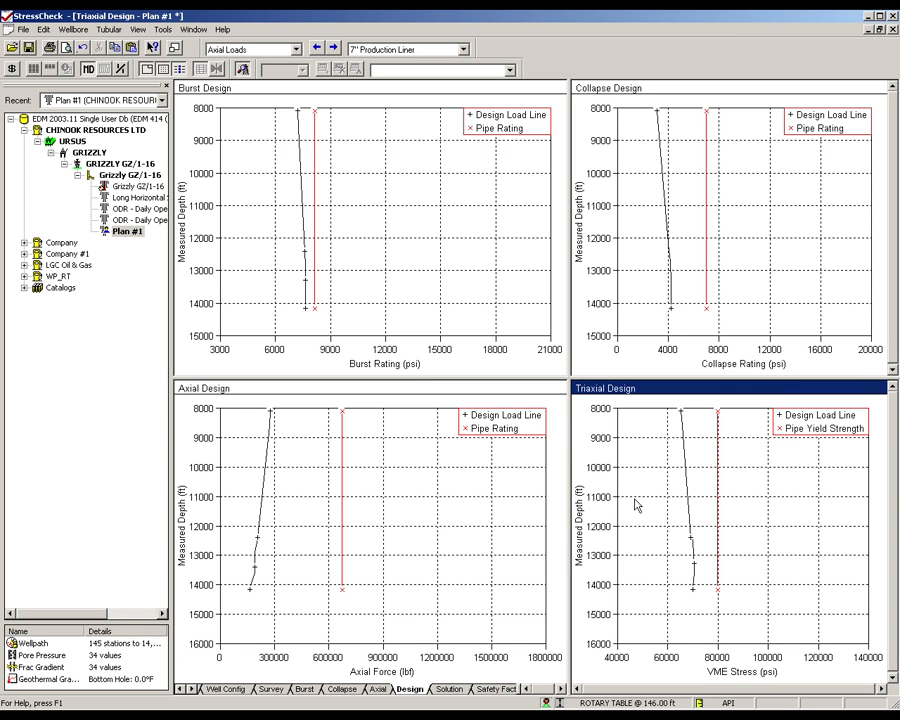
{"action": "left_click", "coordinate": [497, 689]}
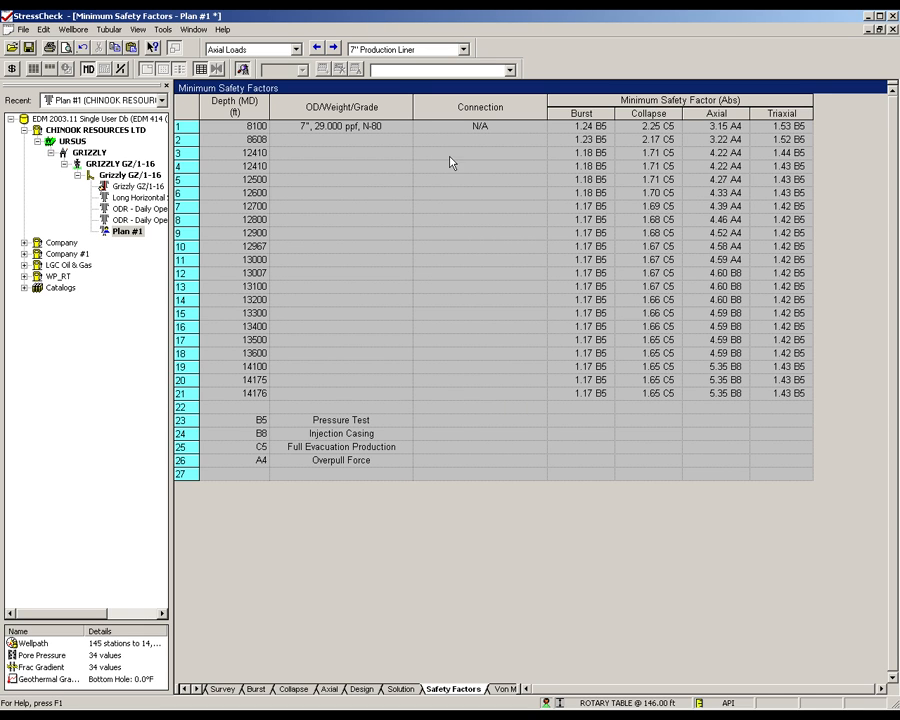
{"action": "left_click_drag", "start_coordinate": [478, 353], "coordinate": [484, 393]}
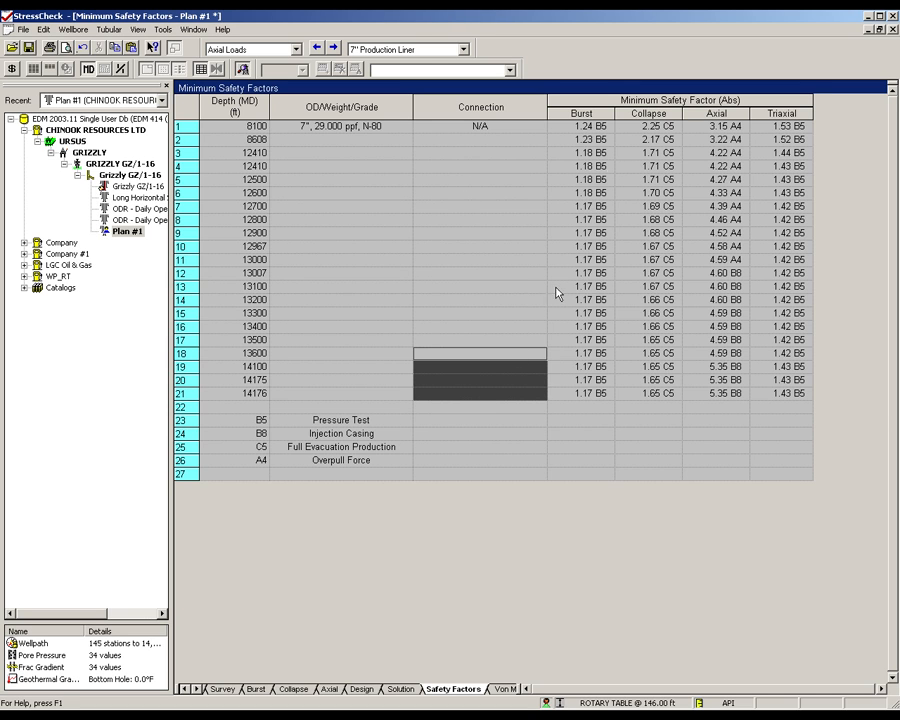
{"action": "left_click", "coordinate": [581, 113]}
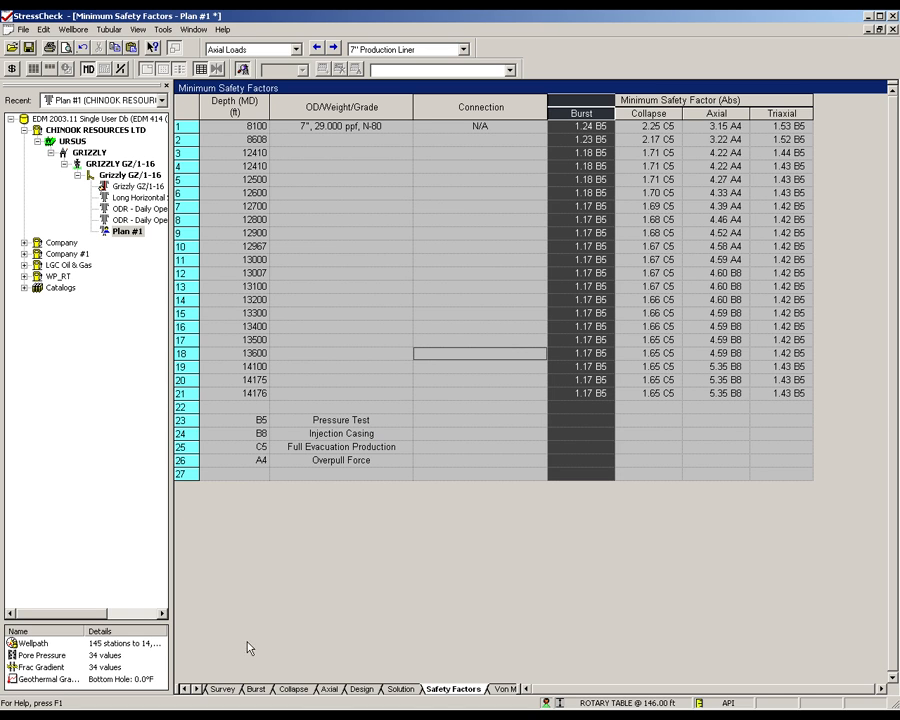
{"action": "left_click", "coordinate": [197, 689]}
{"action": "left_click", "coordinate": [198, 689]}
{"action": "left_click", "coordinate": [446, 688]}
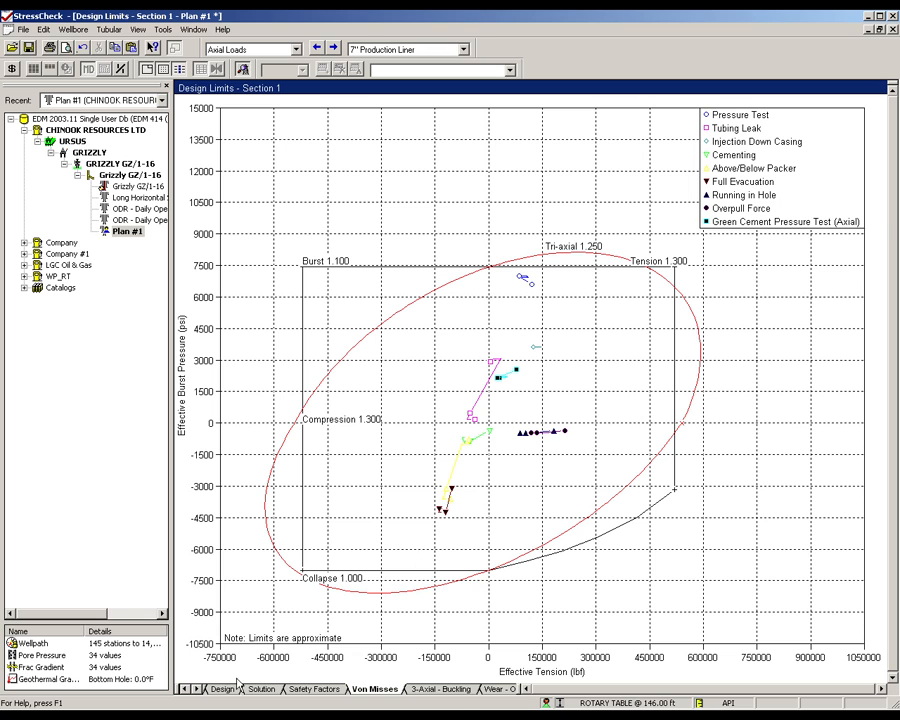
- Assign an LTC connection to the 7", 29 ppf, N-80 pipe section
{"action": "left_click", "coordinate": [197, 689]}
{"action": "left_click", "coordinate": [201, 691]}
{"action": "left_click", "coordinate": [201, 691]}
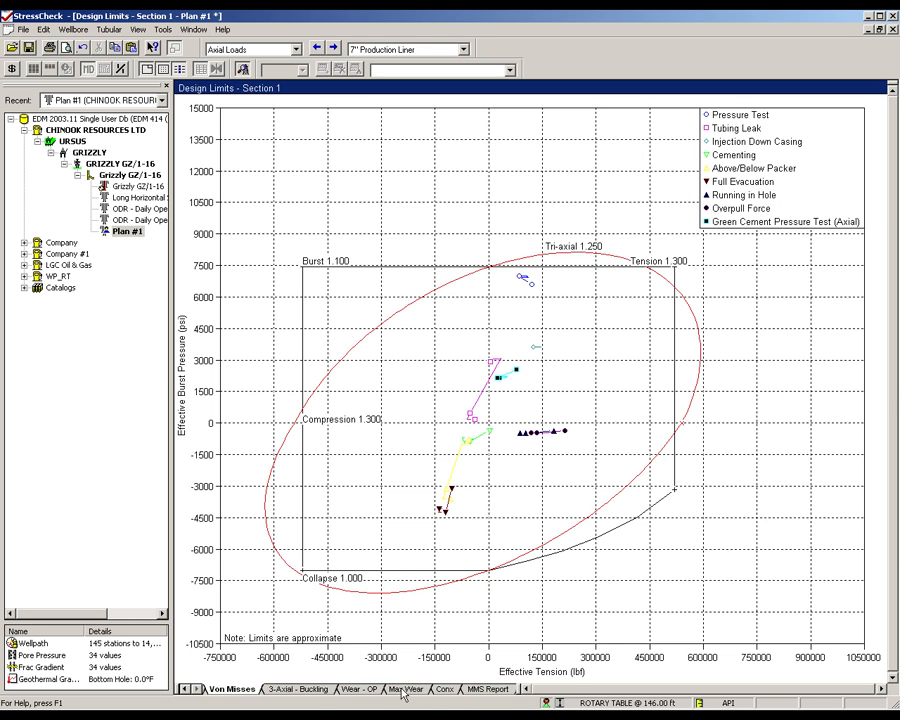
{"action": "left_click", "coordinate": [443, 690]}
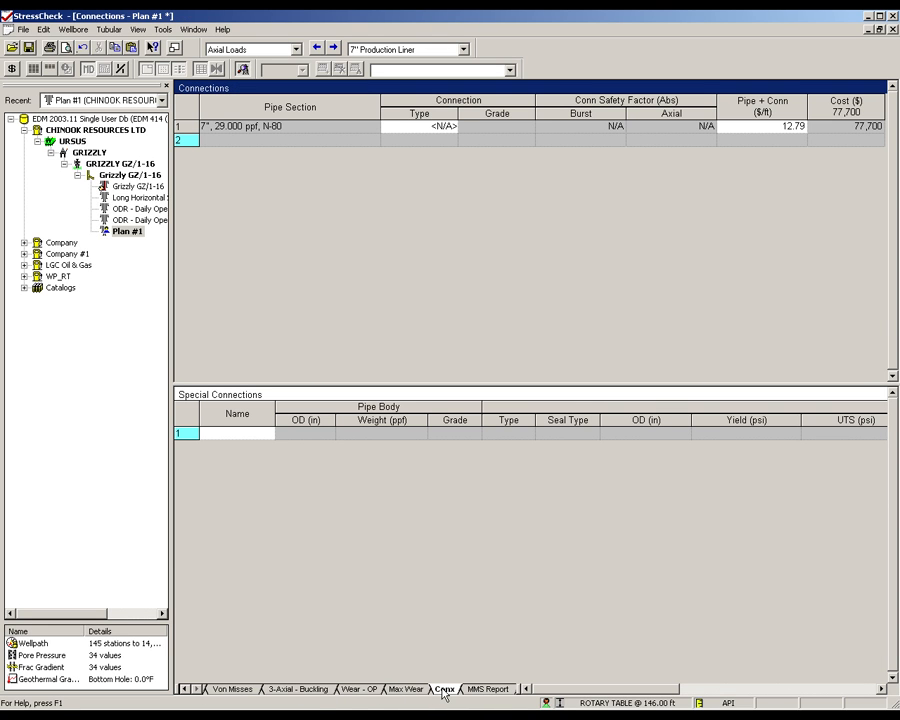
{"action": "left_click", "coordinate": [449, 127]}
{"action": "left_click", "coordinate": [450, 127]}
{"action": "left_click", "coordinate": [438, 168]}
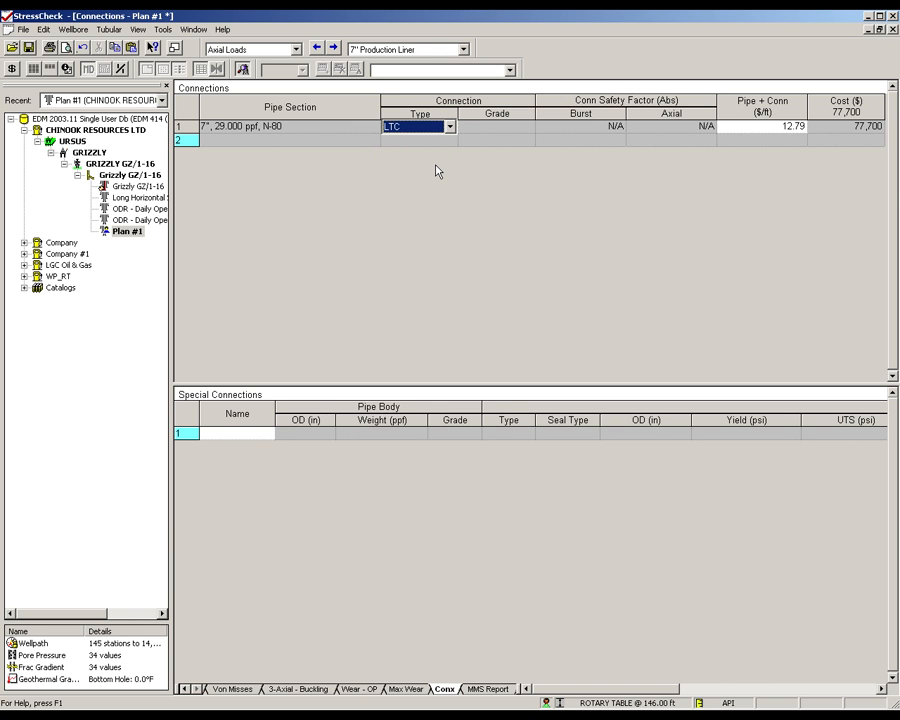
{"action": "left_click", "coordinate": [504, 140]}
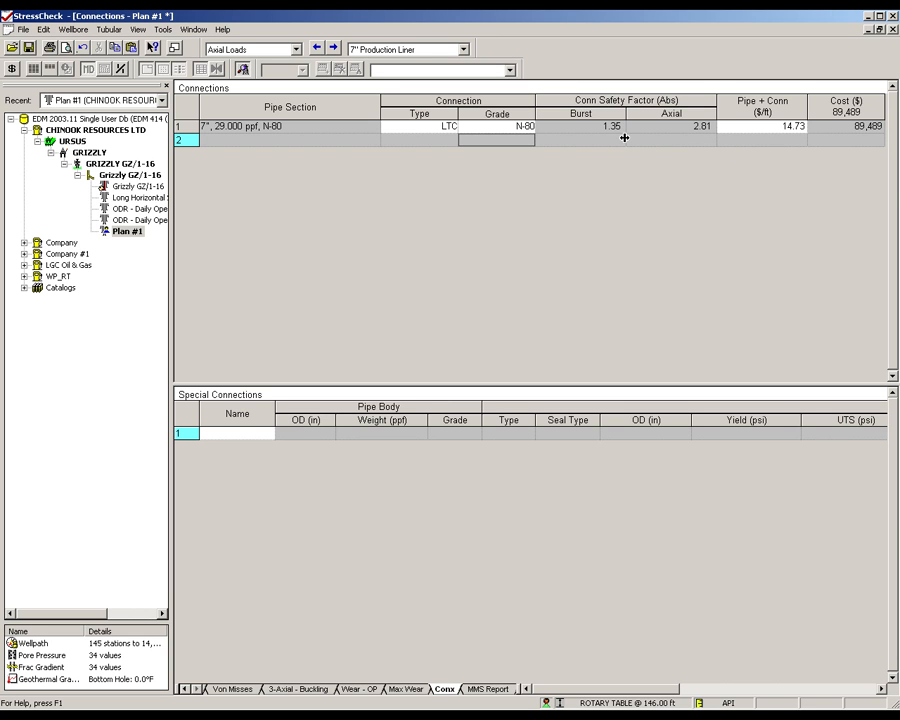
{"action": "left_click", "coordinate": [512, 313]}
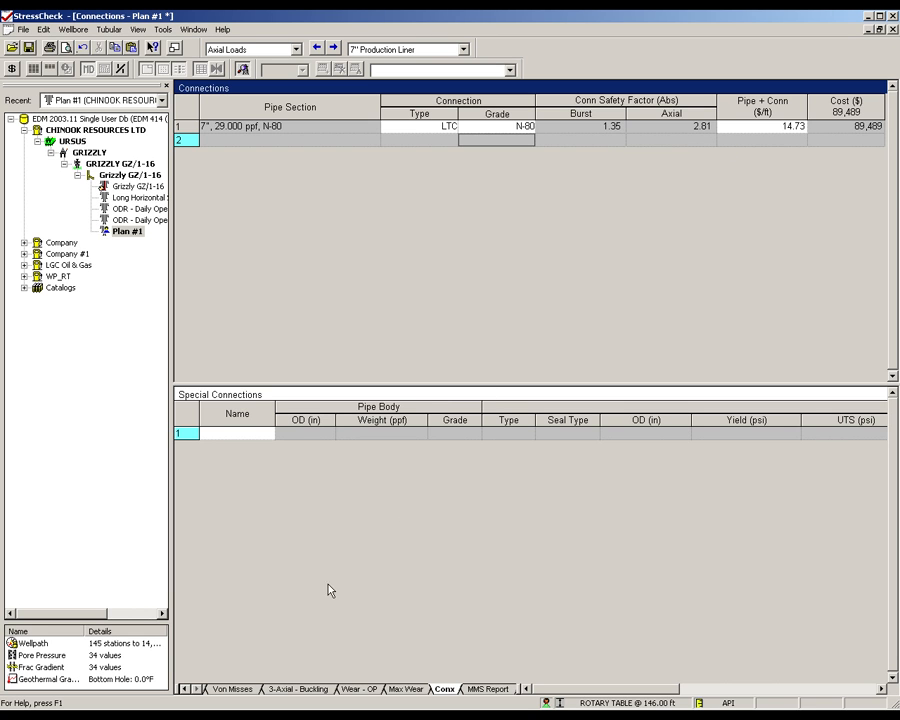
- Check the liner's minimum safety factors with the connection included, focusing on the axial values
{"action": "left_click", "coordinate": [184, 689]}
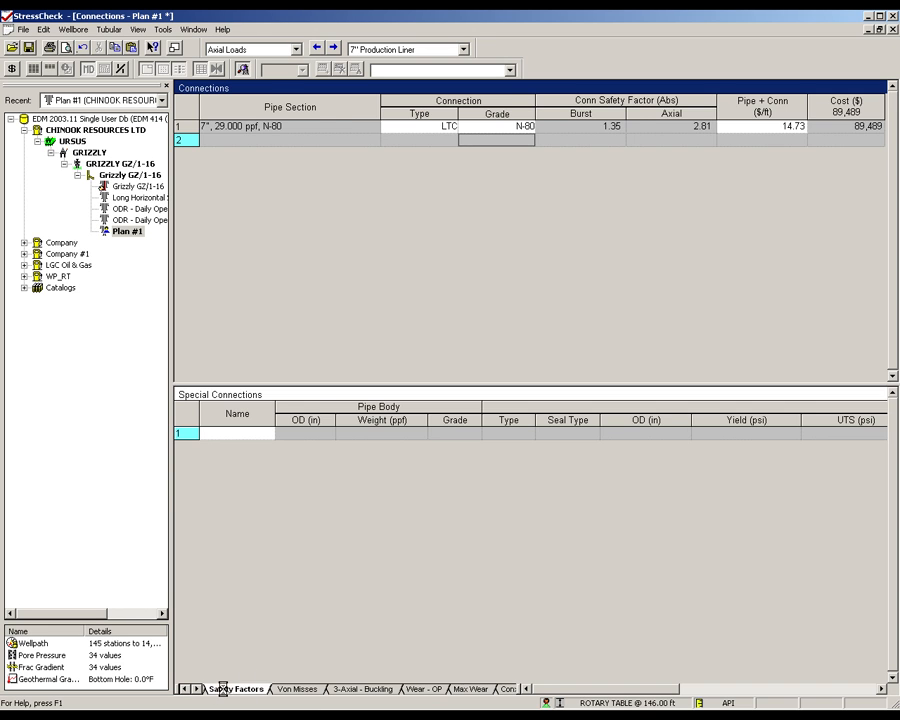
{"action": "left_click", "coordinate": [222, 689]}
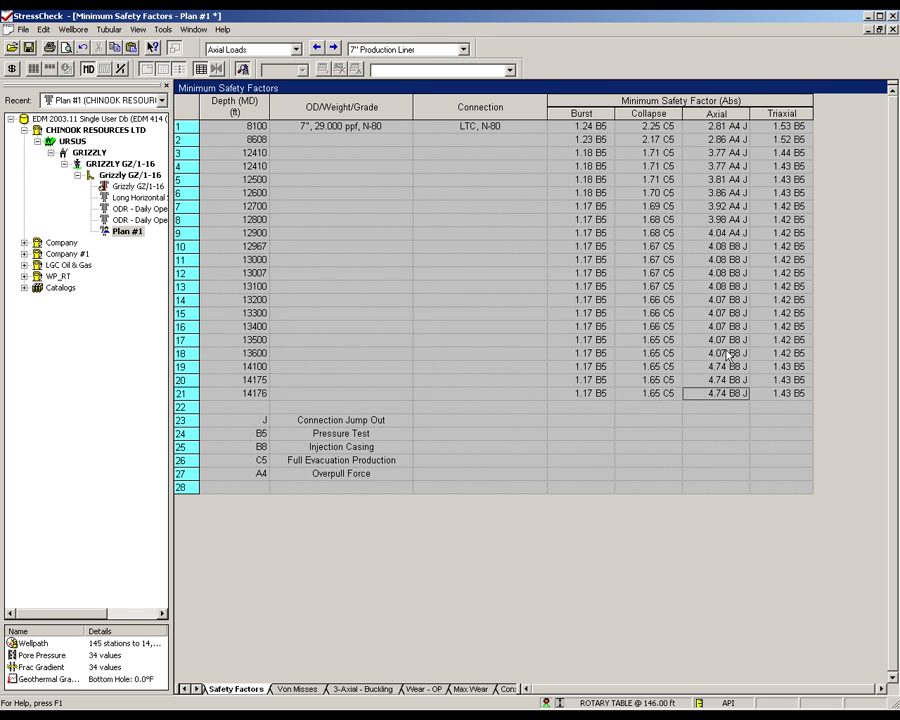
{"action": "left_click", "coordinate": [713, 116]}
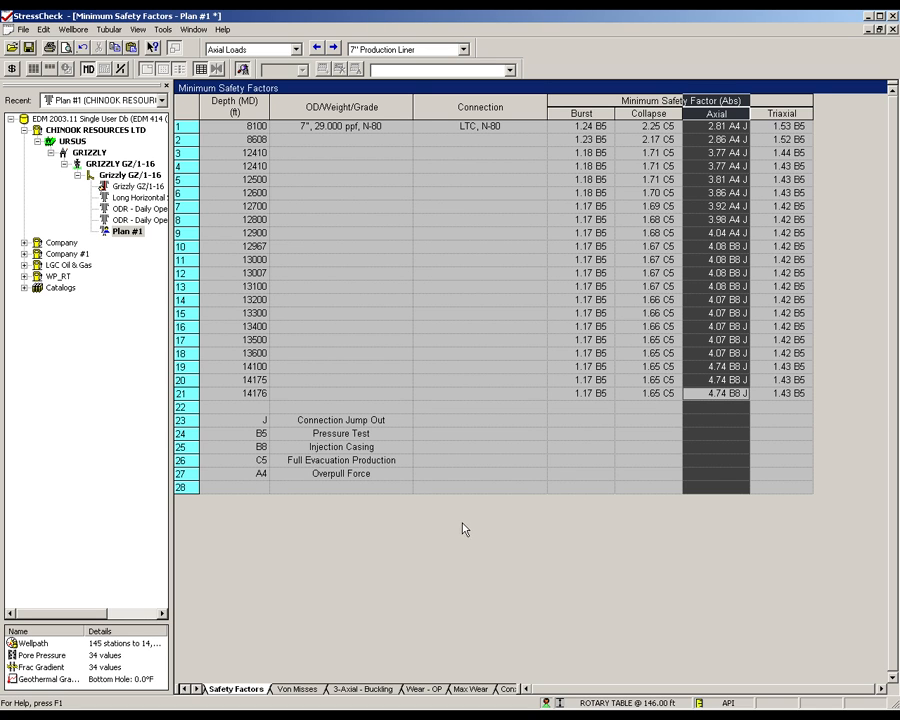
- Return to the wellpath work view and make the 9 5/8" Production Casing the current string
{"action": "left_click", "coordinate": [183, 689]}
{"action": "left_click", "coordinate": [183, 689]}
{"action": "left_click", "coordinate": [183, 689]}
{"action": "left_click", "coordinate": [183, 689]}
{"action": "left_click", "coordinate": [217, 689]}
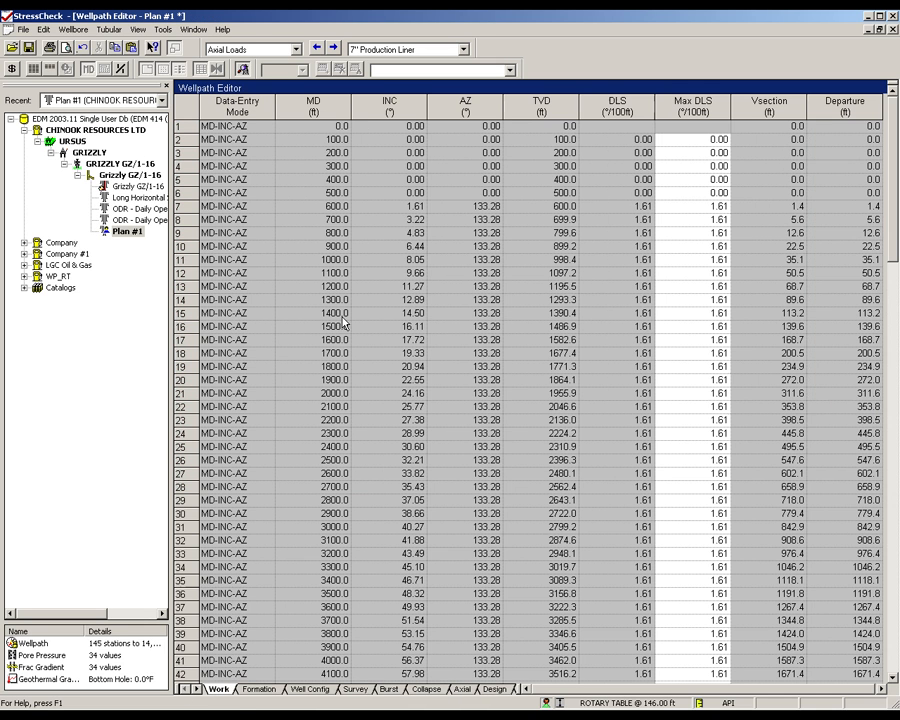
{"action": "left_click", "coordinate": [463, 49]}
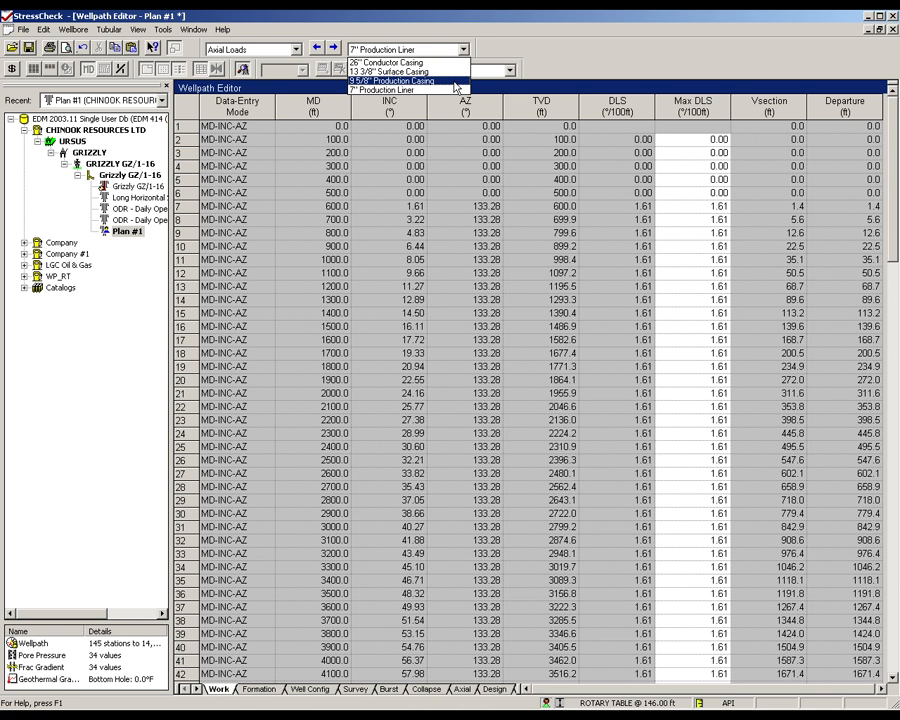
{"action": "left_click", "coordinate": [455, 81]}
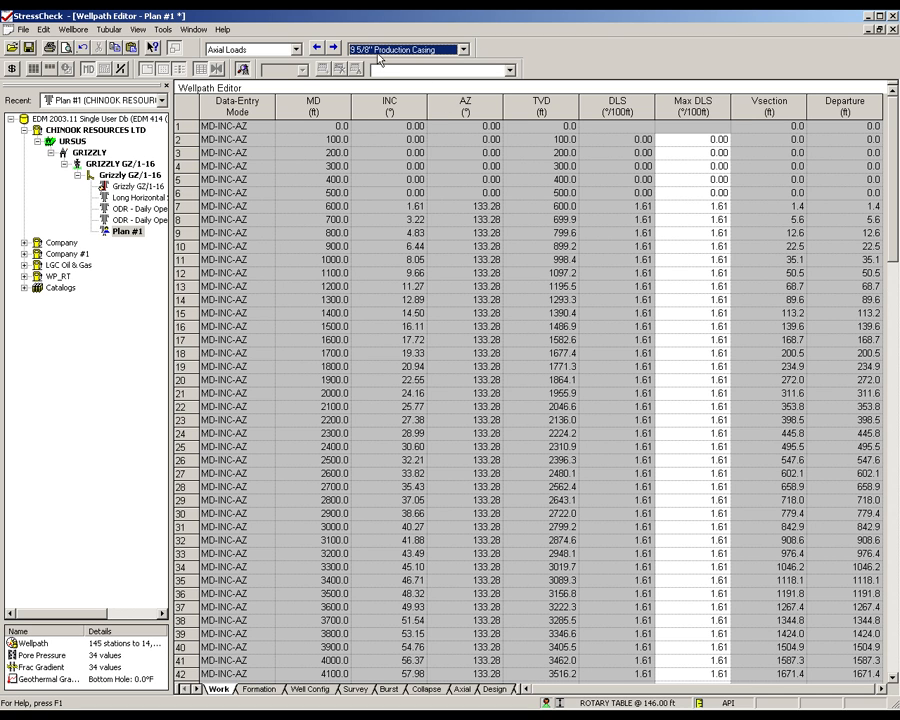
- In the casing's gas kick profile burst load, set the kick volume to 2 bbl and revise the kick intensity
{"action": "left_click", "coordinate": [215, 47]}
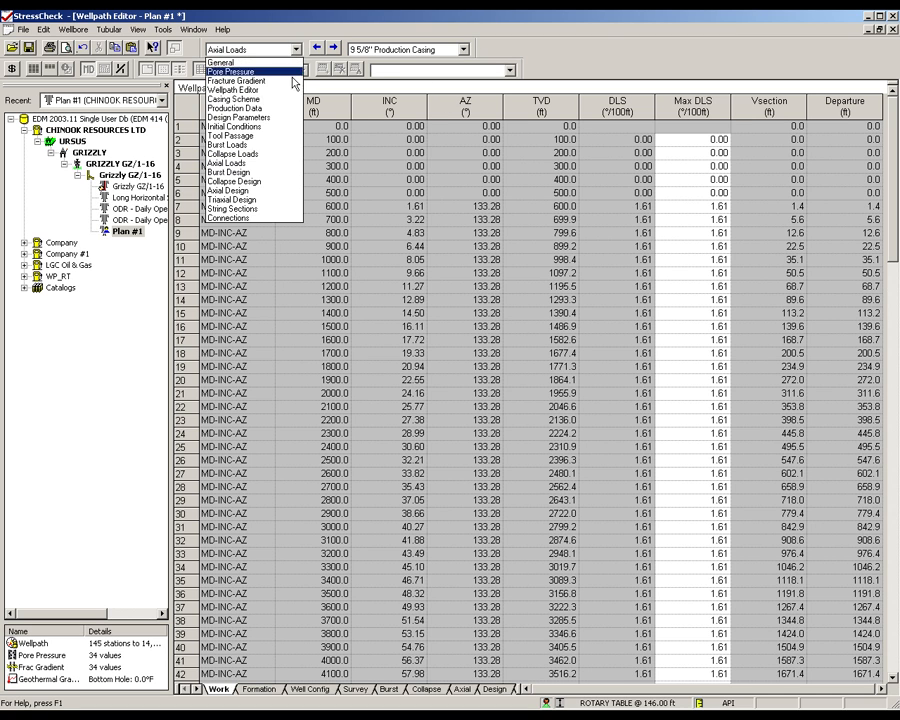
{"action": "left_click", "coordinate": [277, 150]}
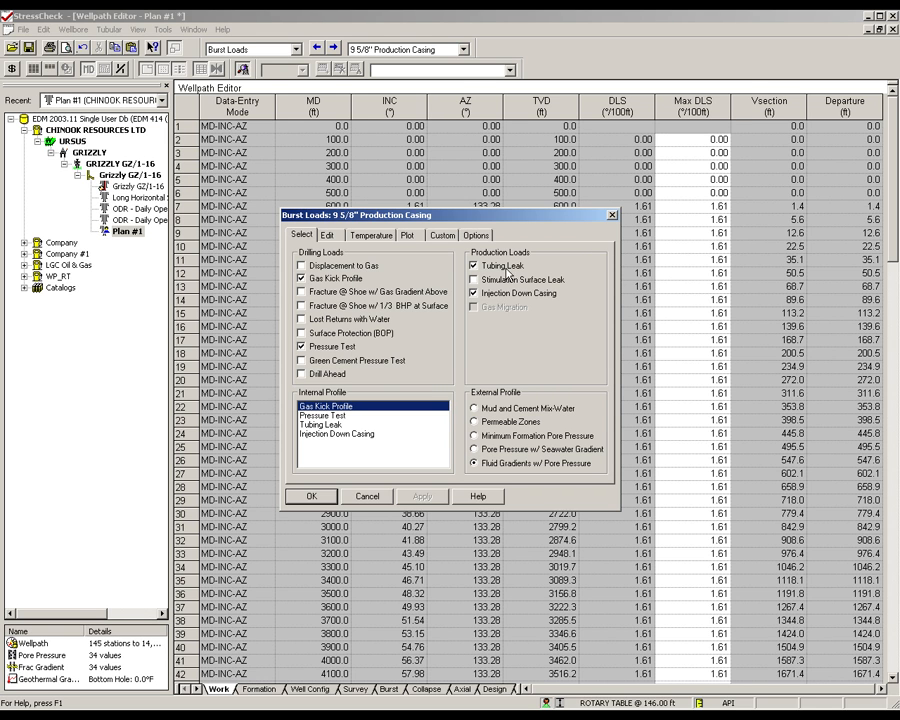
{"action": "left_click", "coordinate": [328, 235]}
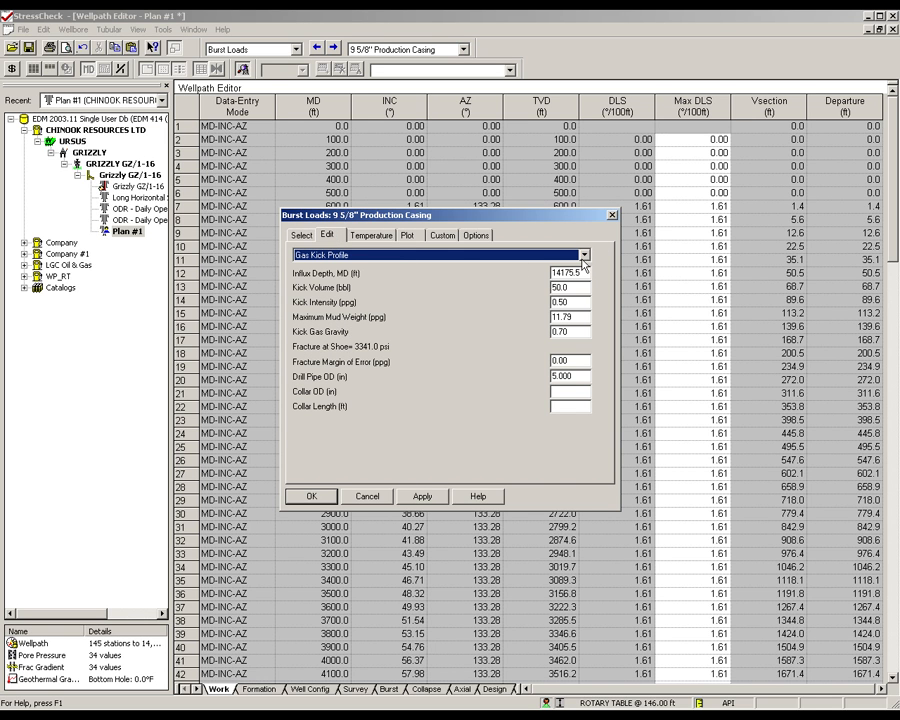
{"action": "double_click", "coordinate": [561, 287]}
{"action": "type", "text": "25"}
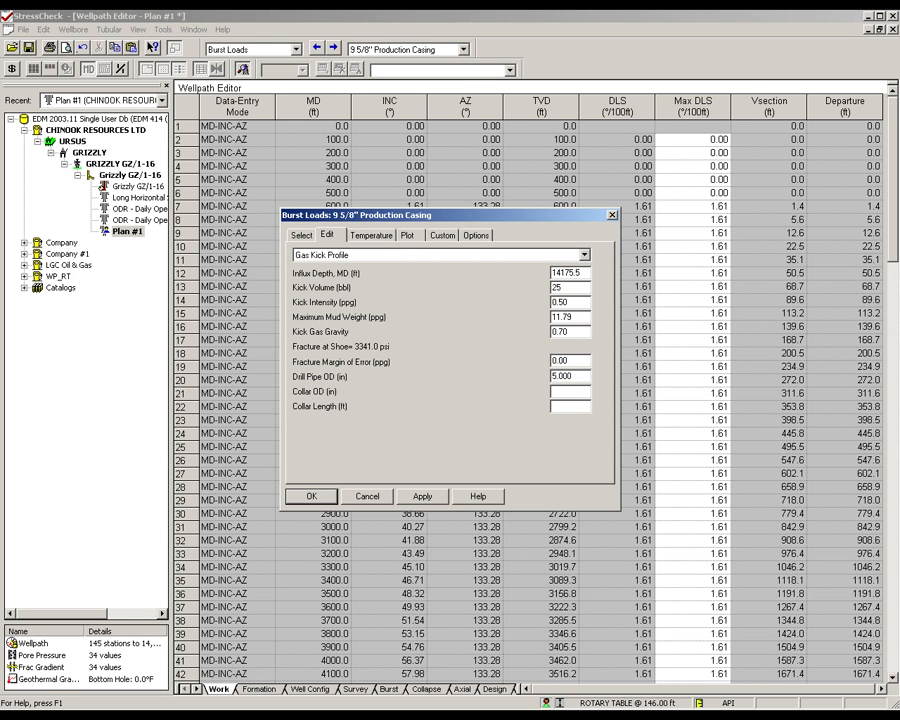
{"action": "left_click", "coordinate": [564, 301]}
{"action": "key", "text": "BackSpace"}
{"action": "type", "text": "1"}
- Set the gas kick profile's drill pipe OD to 3.5 in, collar OD to 5 in and collar length to 45 ft
{"action": "left_click_drag", "start_coordinate": [573, 377], "coordinate": [540, 377]}
{"action": "type", "text": "3.5"}
{"action": "left_click", "coordinate": [562, 392]}
{"action": "type", "text": "5"}
{"action": "left_click", "coordinate": [554, 406]}
{"action": "type", "text": "45"}
- Set the test pressure of the pressure test burst load to 6500 psi
{"action": "left_click", "coordinate": [584, 255]}
{"action": "left_click", "coordinate": [579, 278]}
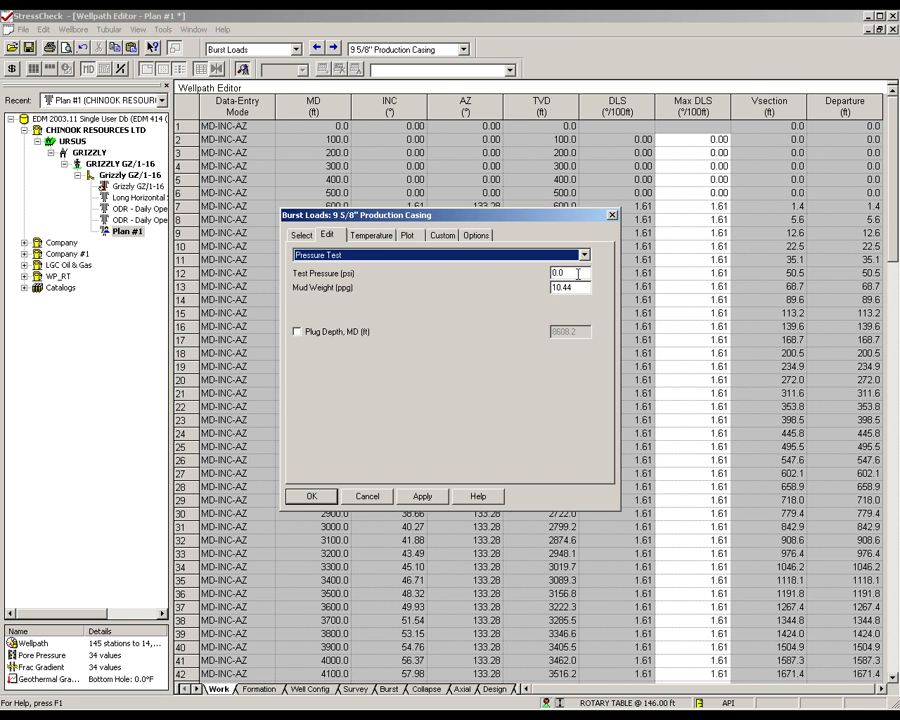
{"action": "double_click", "coordinate": [578, 273]}
{"action": "type", "text": "6500"}
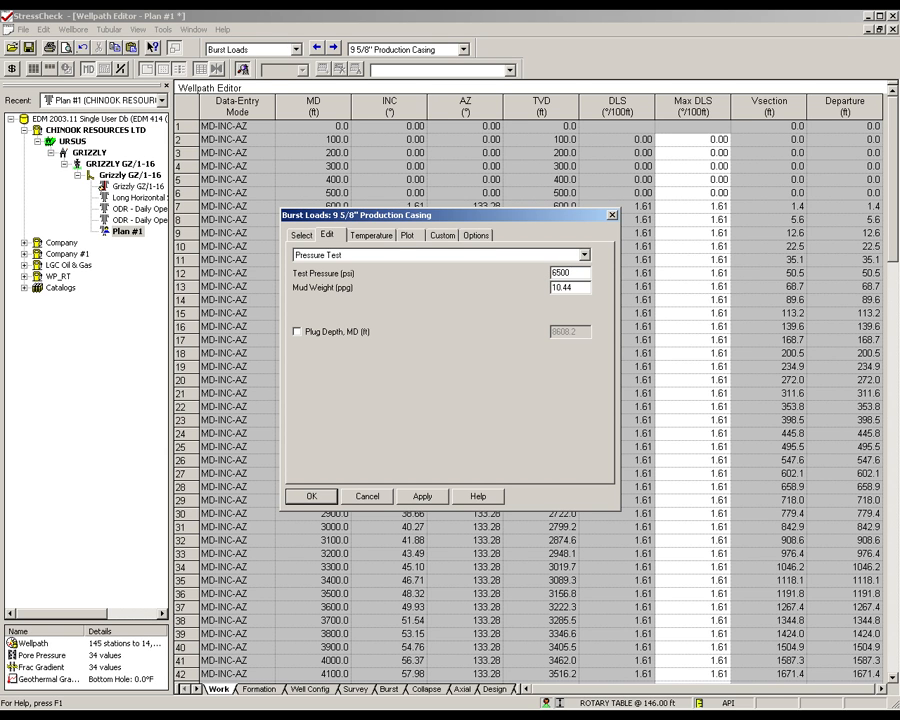
{"action": "left_click", "coordinate": [580, 286]}
- Review the tubing leak data, set the injection down casing pressure to 4500 psi, and accept the burst loads
{"action": "left_click", "coordinate": [585, 257]}
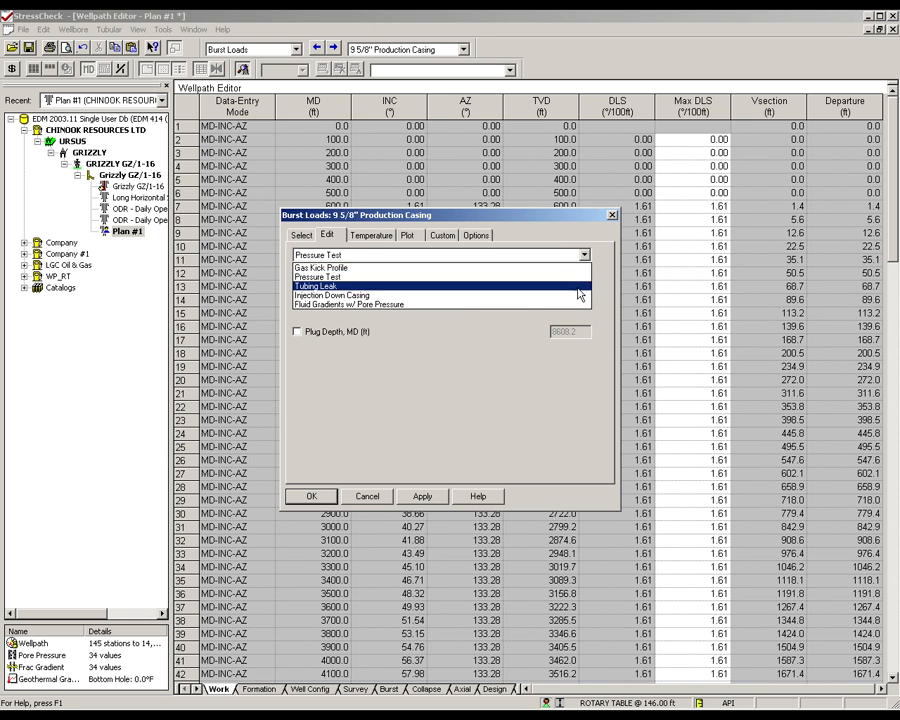
{"action": "left_click", "coordinate": [578, 285]}
{"action": "left_click", "coordinate": [585, 255]}
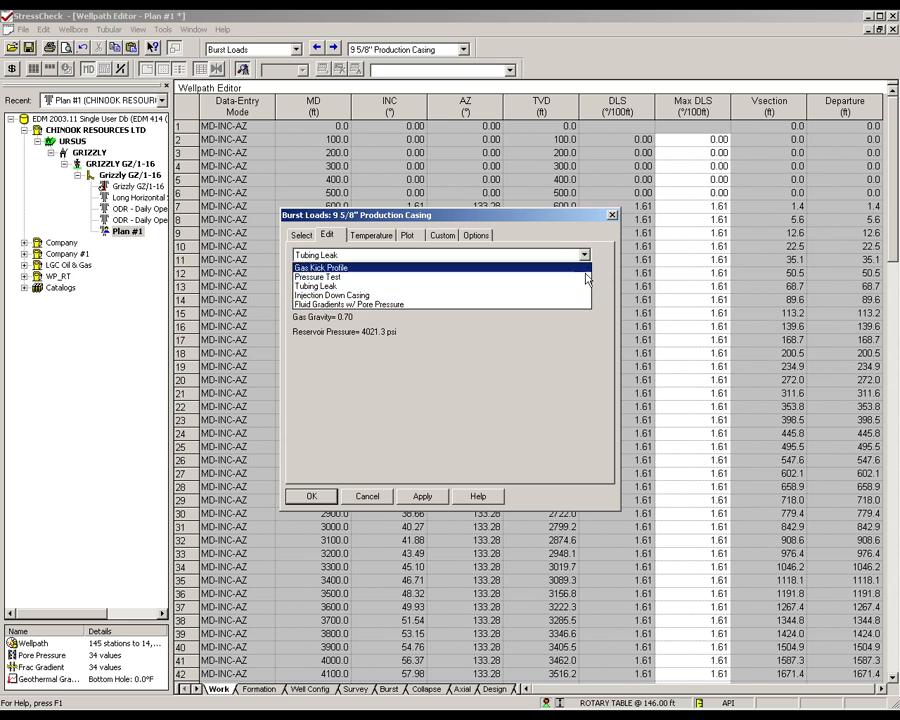
{"action": "left_click", "coordinate": [583, 300]}
{"action": "key", "text": "Tab"}
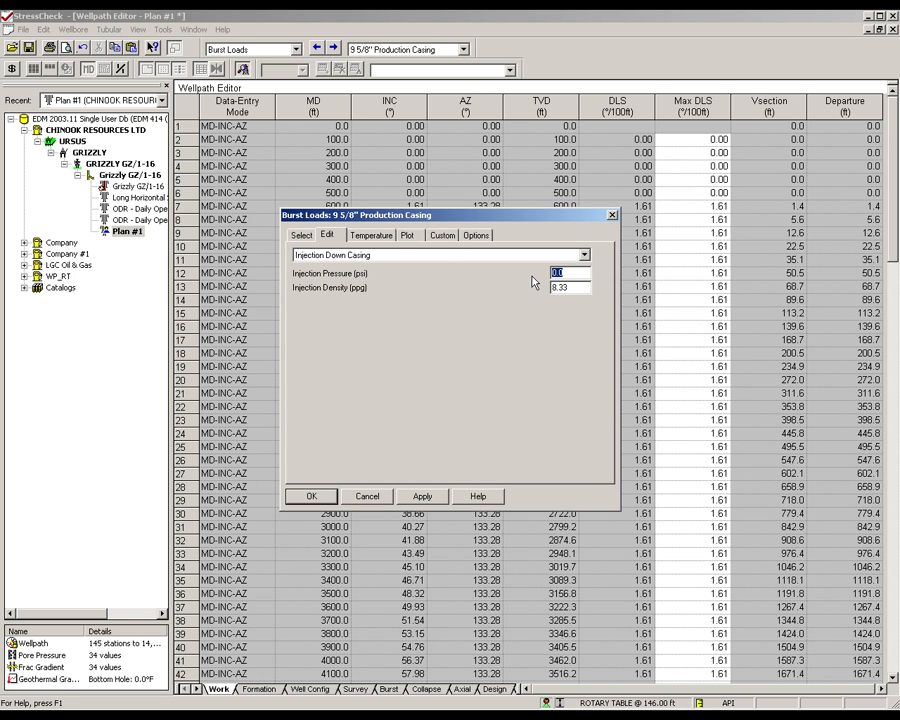
{"action": "type", "text": "4500"}
{"action": "left_click", "coordinate": [313, 497]}
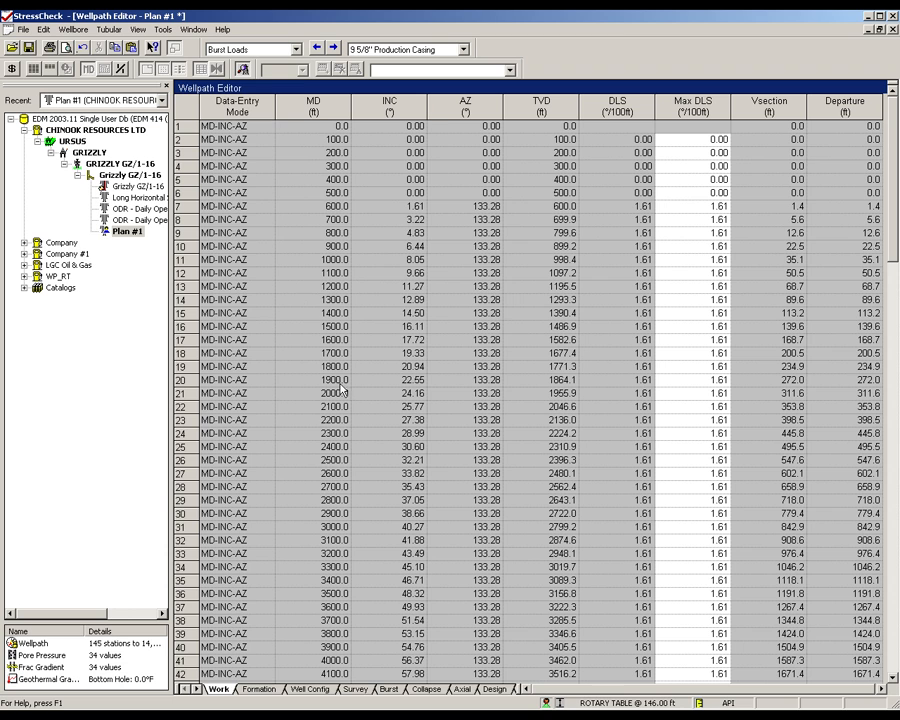
- For the above/below packer collapse load, set the density below packer to 2 ppg and pore pressure at perforation depth to 4021.3 psi
{"action": "left_click", "coordinate": [296, 49]}
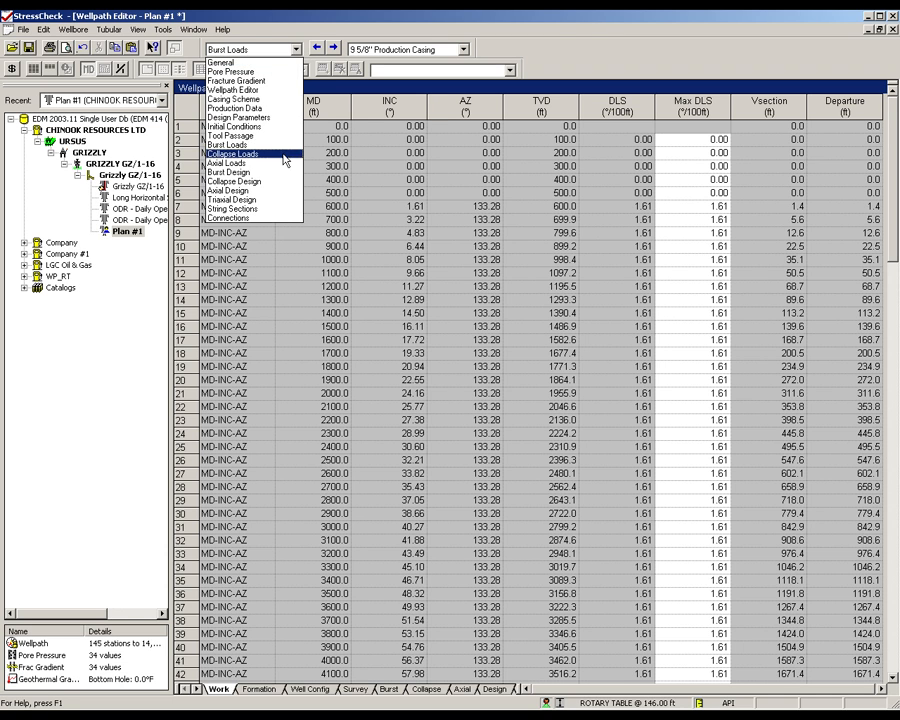
{"action": "left_click", "coordinate": [285, 155]}
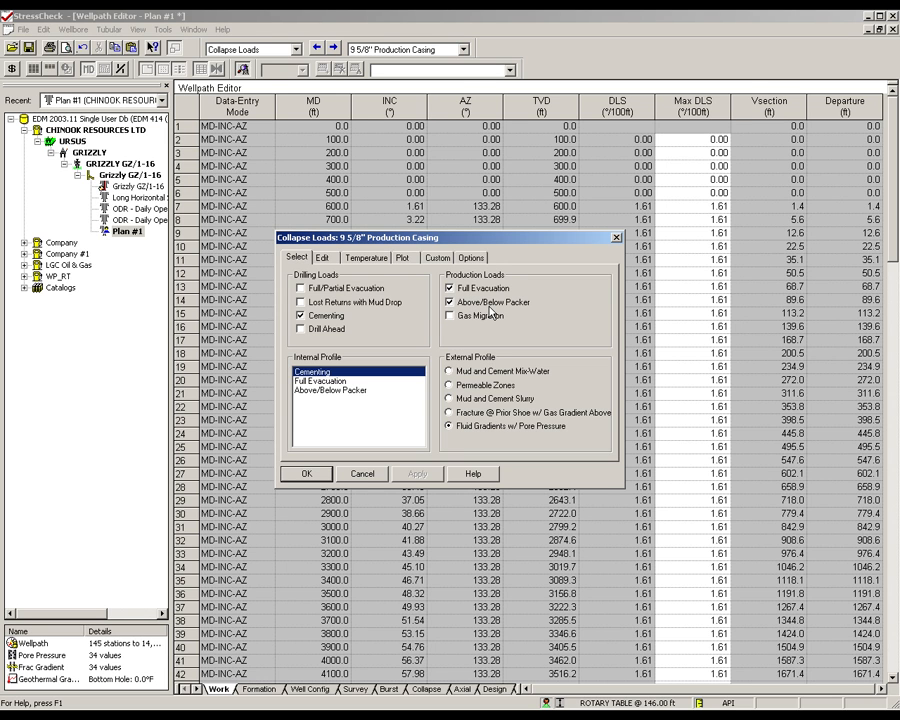
{"action": "left_click", "coordinate": [326, 259]}
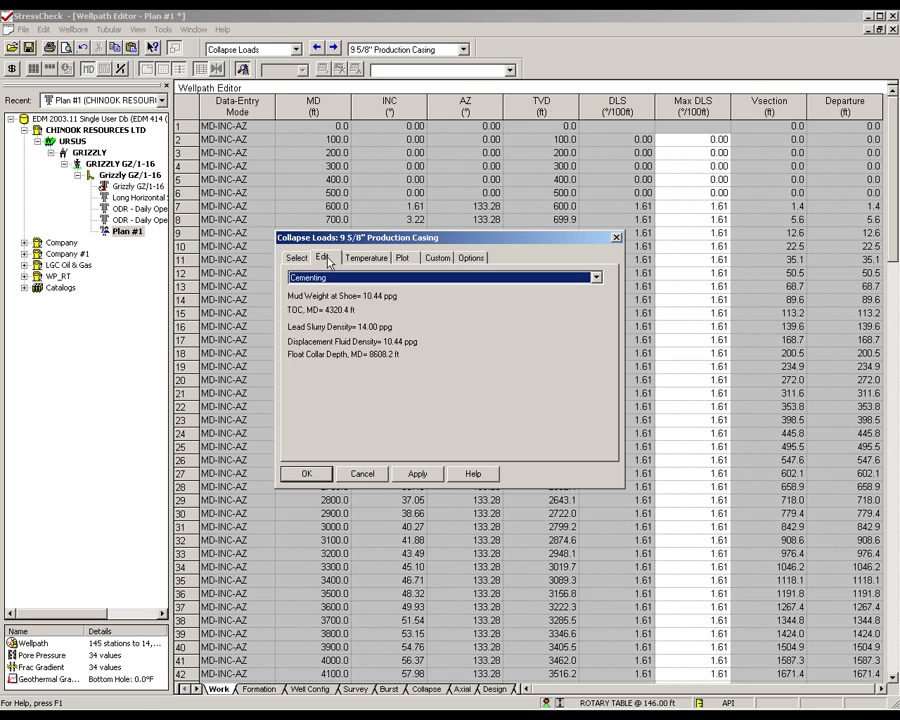
{"action": "left_click", "coordinate": [598, 279]}
{"action": "left_click", "coordinate": [594, 295]}
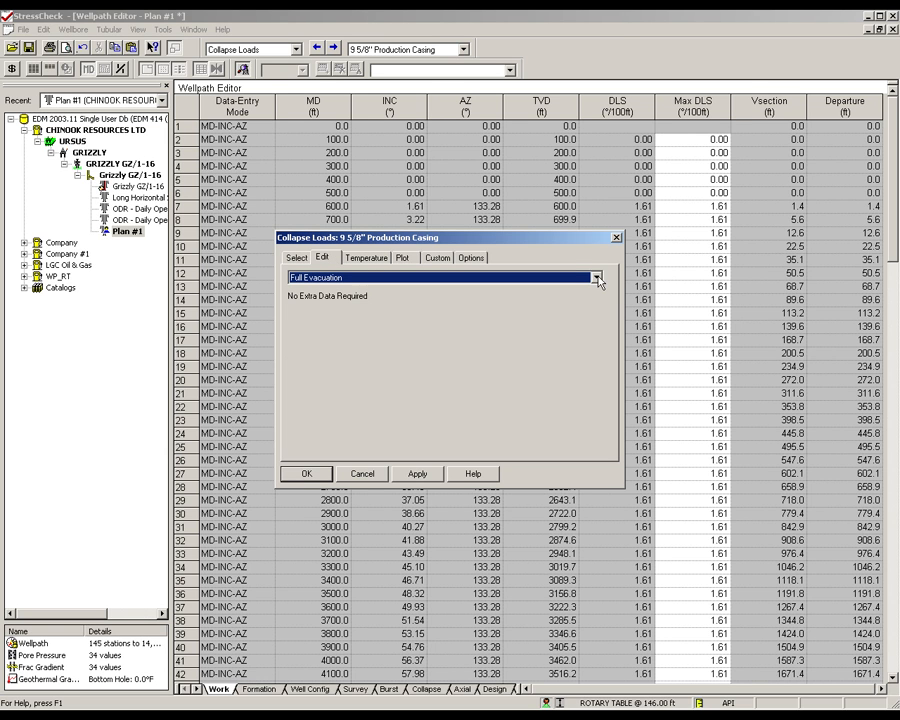
{"action": "left_click", "coordinate": [598, 279]}
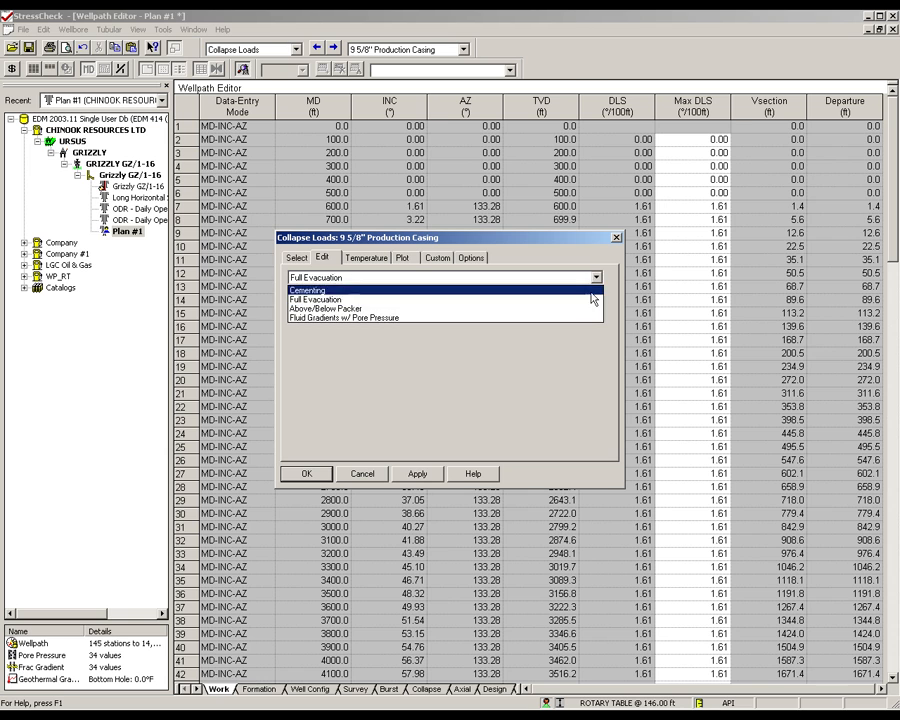
{"action": "left_click", "coordinate": [585, 307]}
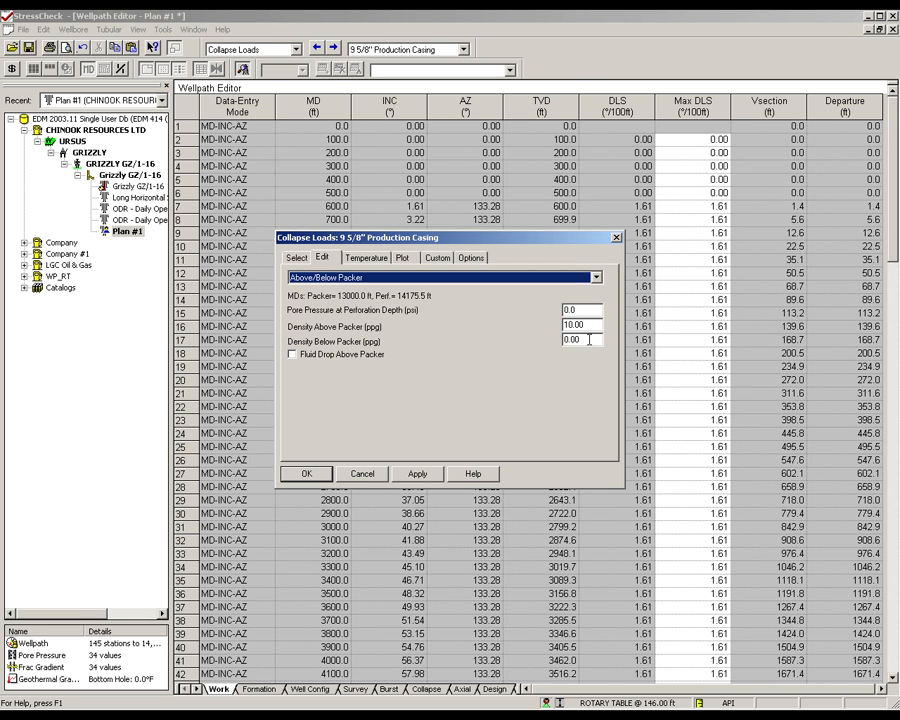
{"action": "double_click", "coordinate": [589, 340]}
{"action": "type", "text": "2"}
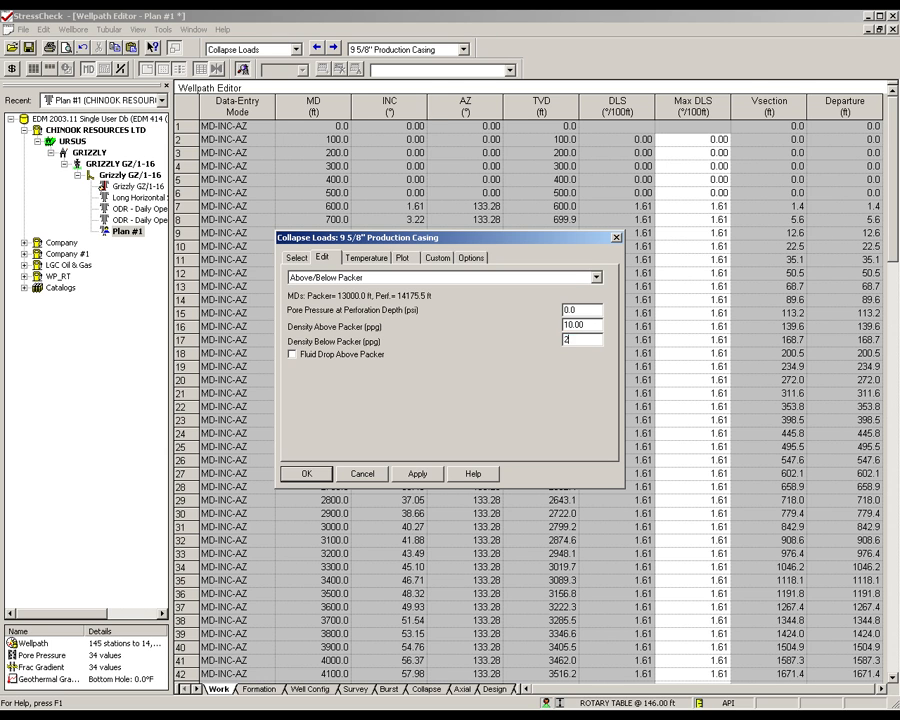
{"action": "left_click_drag", "start_coordinate": [583, 311], "coordinate": [544, 314]}
{"action": "type", "text": "4021.3"}
{"action": "left_click", "coordinate": [323, 478]}
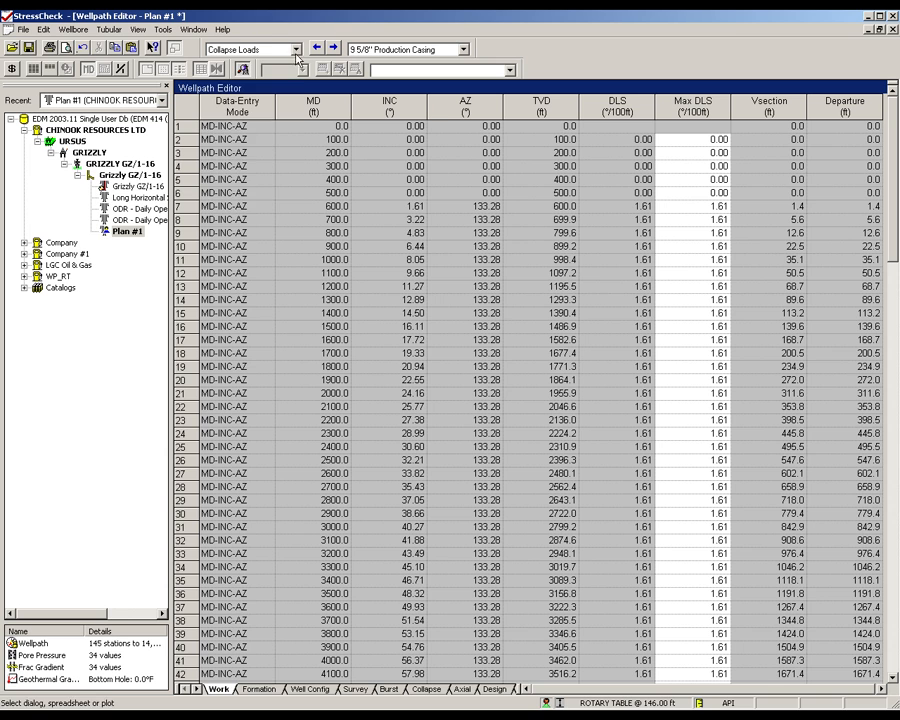
- Set the casing's axial loads to 3 ft/s running speed, 100000 lbf overpull force and 2500 psi green cement pressure test
{"action": "left_click", "coordinate": [296, 50]}
{"action": "left_click", "coordinate": [280, 166]}
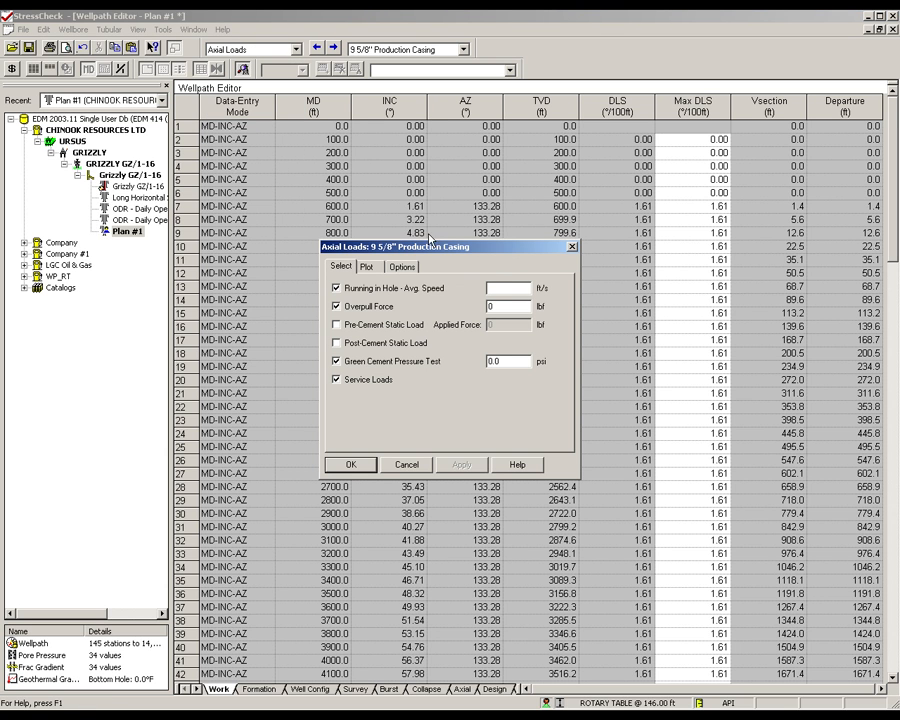
{"action": "left_click", "coordinate": [495, 286]}
{"action": "type", "text": "3"}
{"action": "left_click_drag", "start_coordinate": [503, 308], "coordinate": [467, 305]}
{"action": "type", "text": "100000"}
{"action": "left_click_drag", "start_coordinate": [504, 362], "coordinate": [472, 375]}
{"action": "type", "text": "2500"}
{"action": "left_click", "coordinate": [350, 464]}
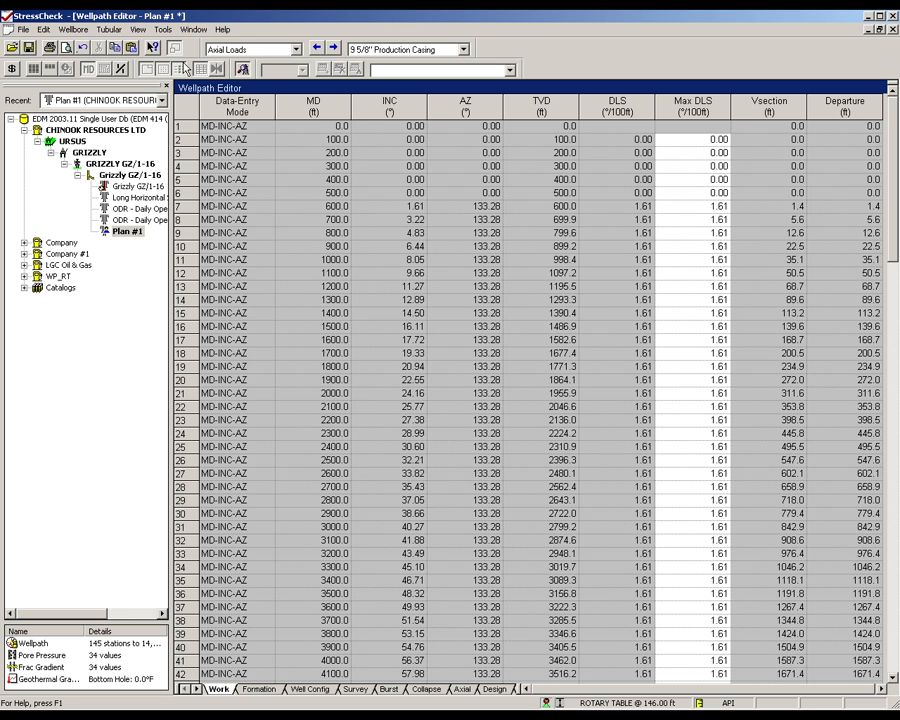
- In the minimum cost design limits, include the tri-axial burst and compression-side bulges and exclude the burst-compression corner outside the ellipse
{"action": "left_click", "coordinate": [109, 29]}
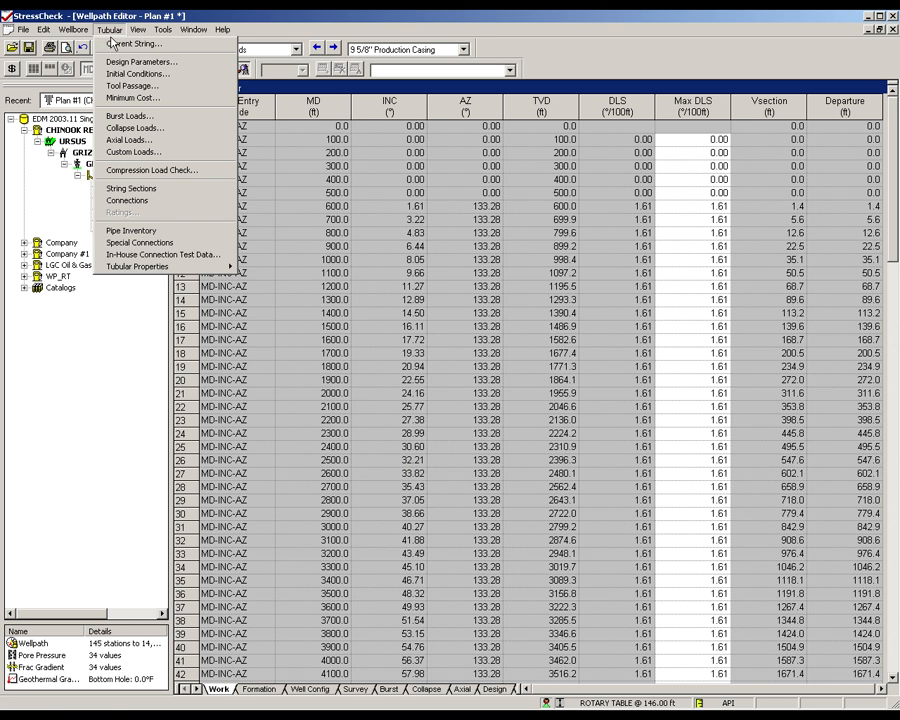
{"action": "left_click", "coordinate": [140, 97]}
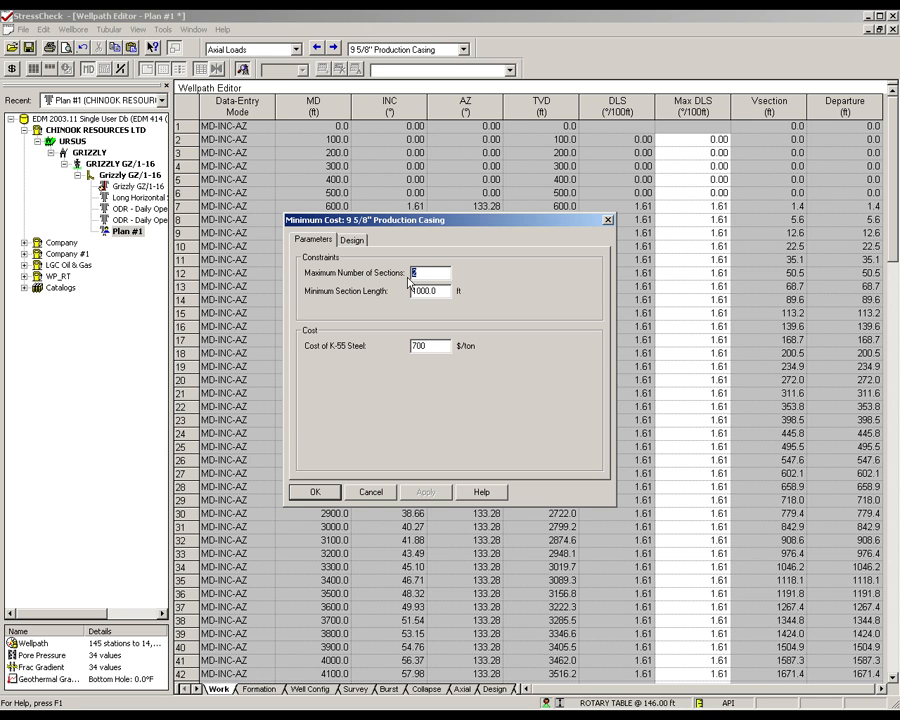
{"action": "left_click", "coordinate": [352, 240]}
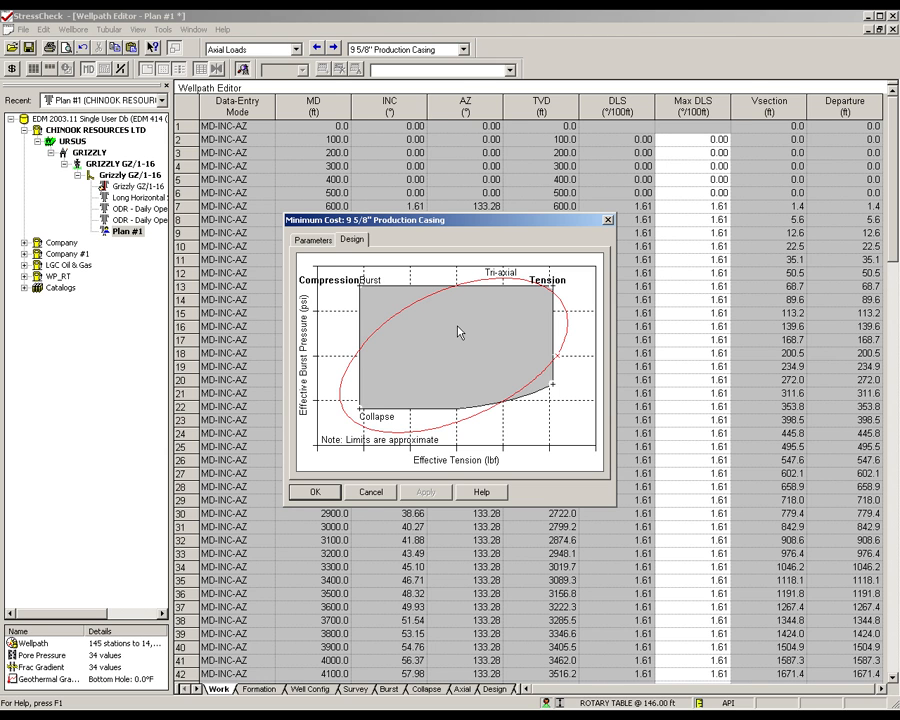
{"action": "left_click", "coordinate": [502, 281]}
{"action": "left_click", "coordinate": [345, 386]}
{"action": "left_click", "coordinate": [390, 304]}
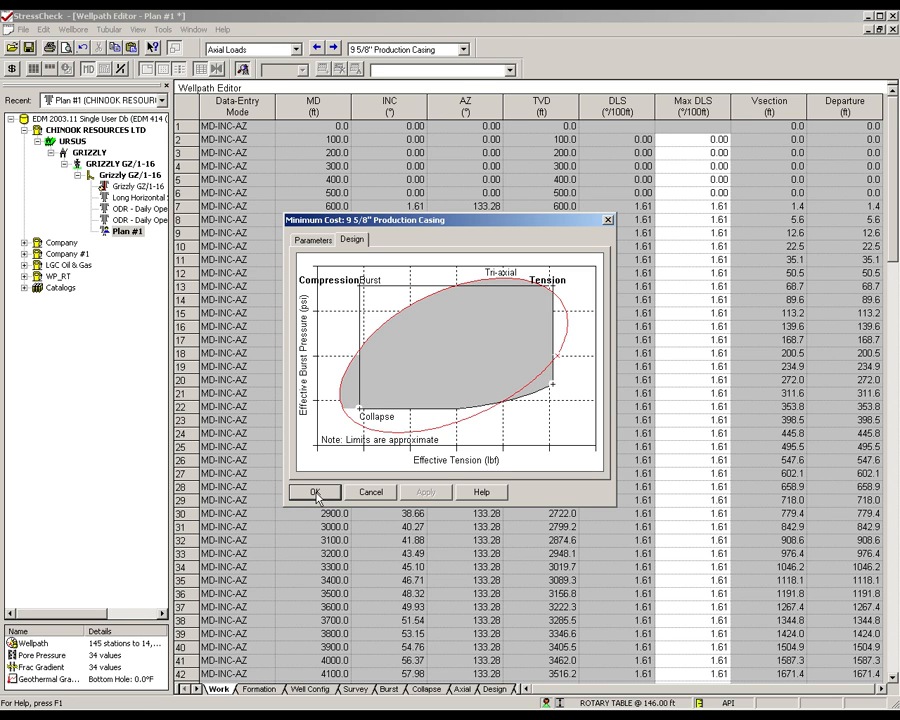
{"action": "left_click", "coordinate": [317, 493]}
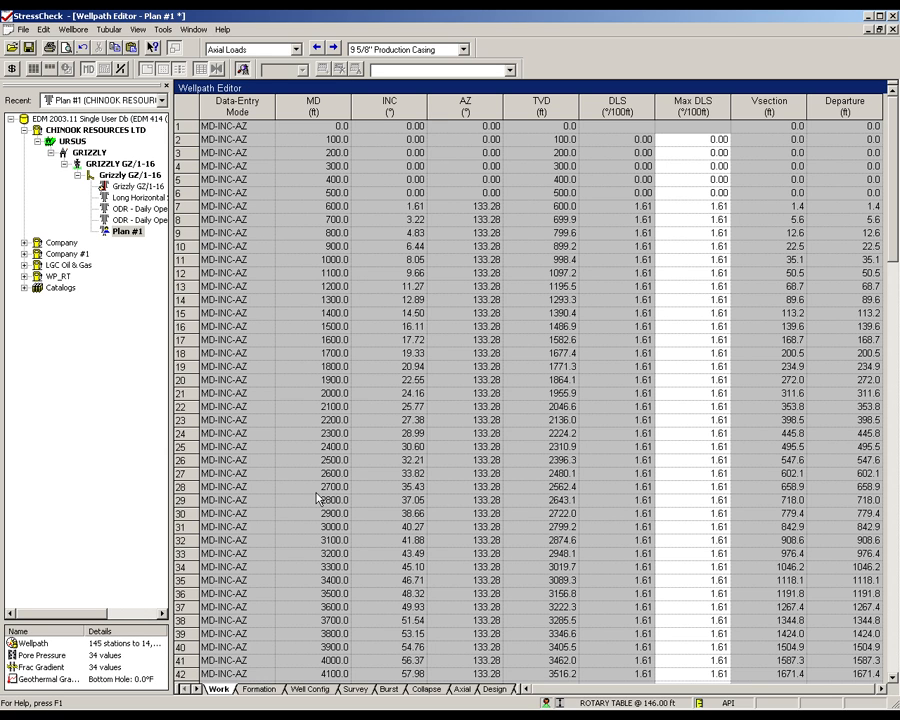
- Run the minimum cost search for the 9 5/8" casing, accept its design, and show the resulting string sections
{"action": "left_click", "coordinate": [13, 68]}
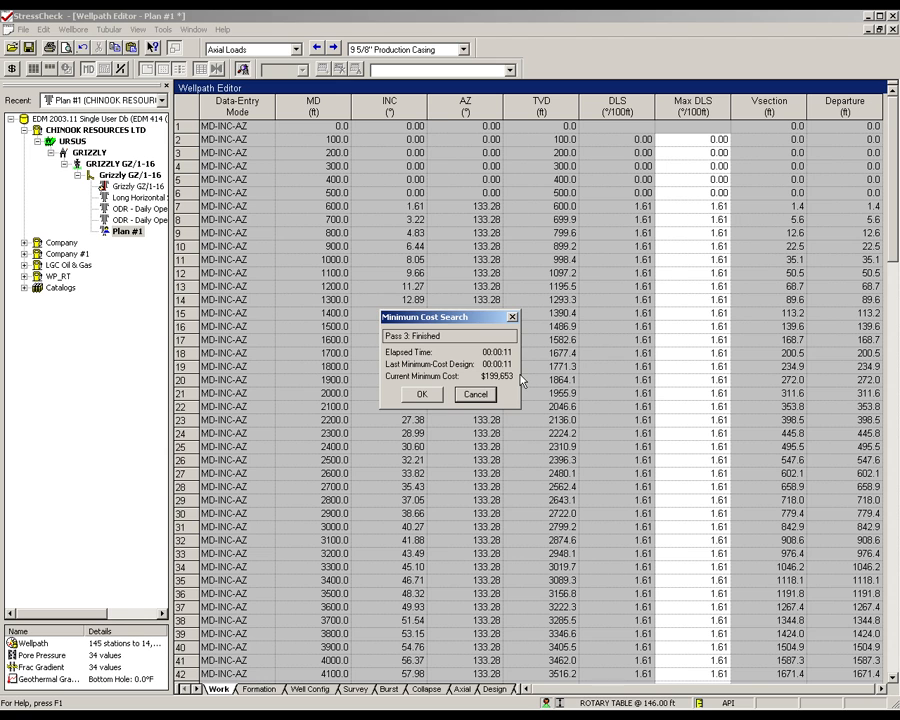
{"action": "left_click", "coordinate": [420, 395]}
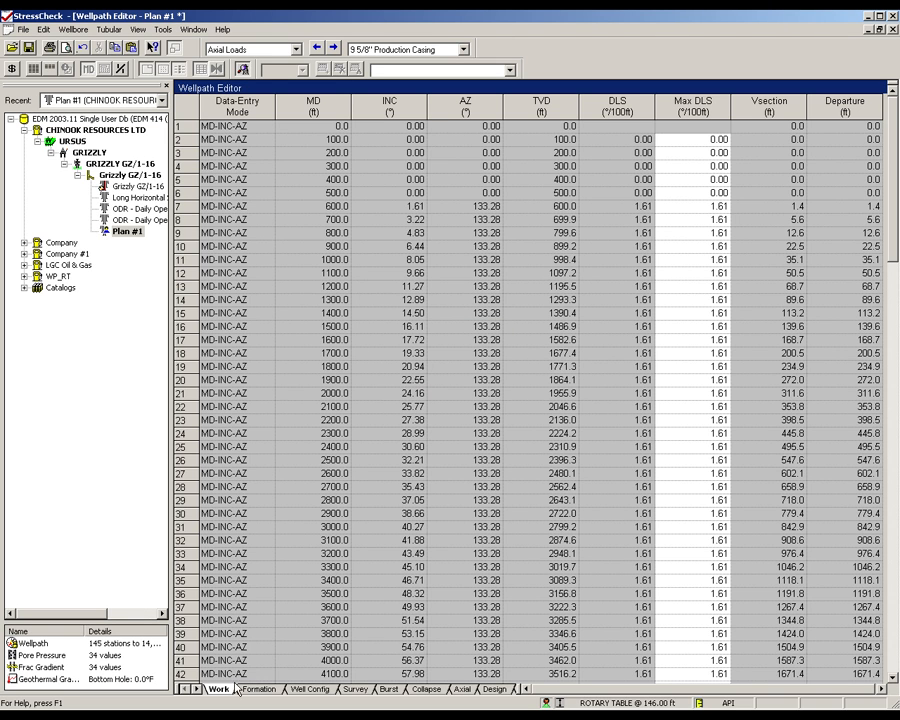
{"action": "left_click", "coordinate": [197, 689]}
{"action": "left_click", "coordinate": [197, 689]}
{"action": "left_click", "coordinate": [197, 689]}
{"action": "left_click", "coordinate": [197, 689]}
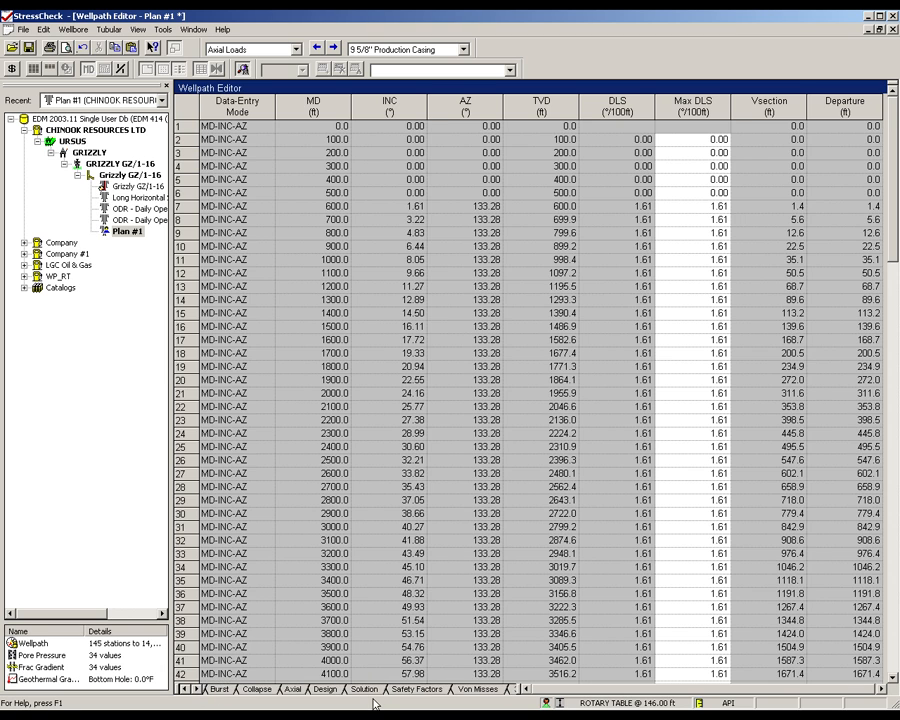
{"action": "left_click", "coordinate": [366, 690]}
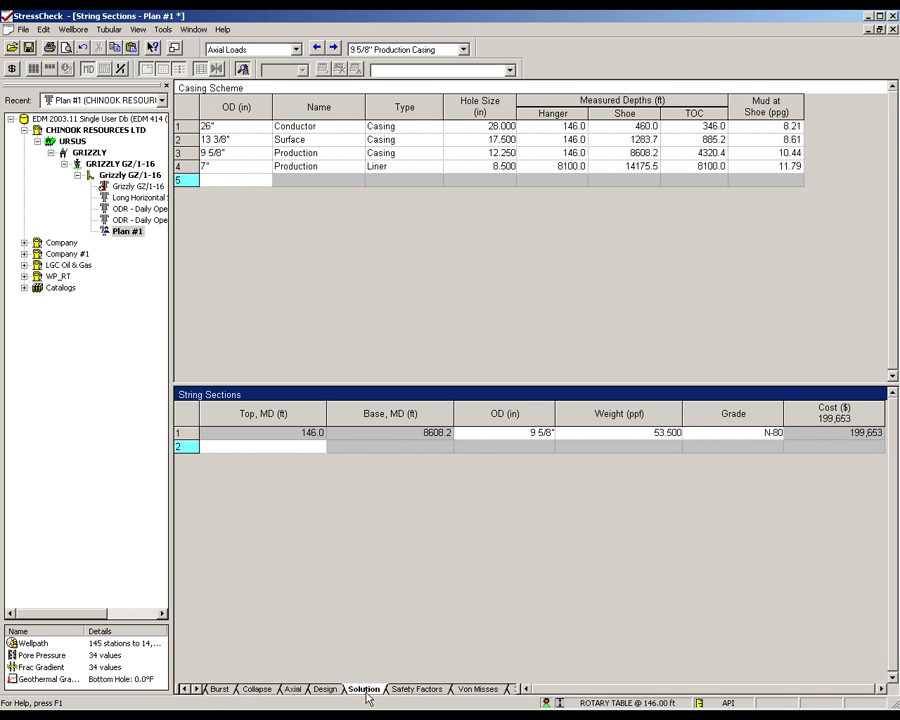
- Check the weight options for the 9 5/8" section and examine the casing's burst, collapse, axial and triaxial design plots
{"action": "left_click", "coordinate": [662, 438]}
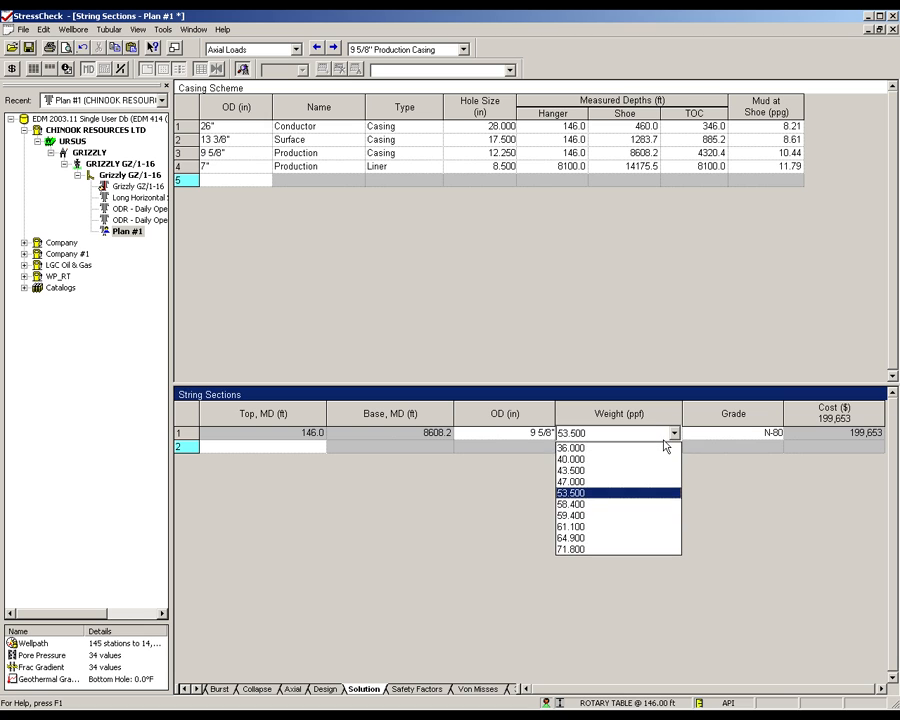
{"action": "left_click", "coordinate": [704, 434]}
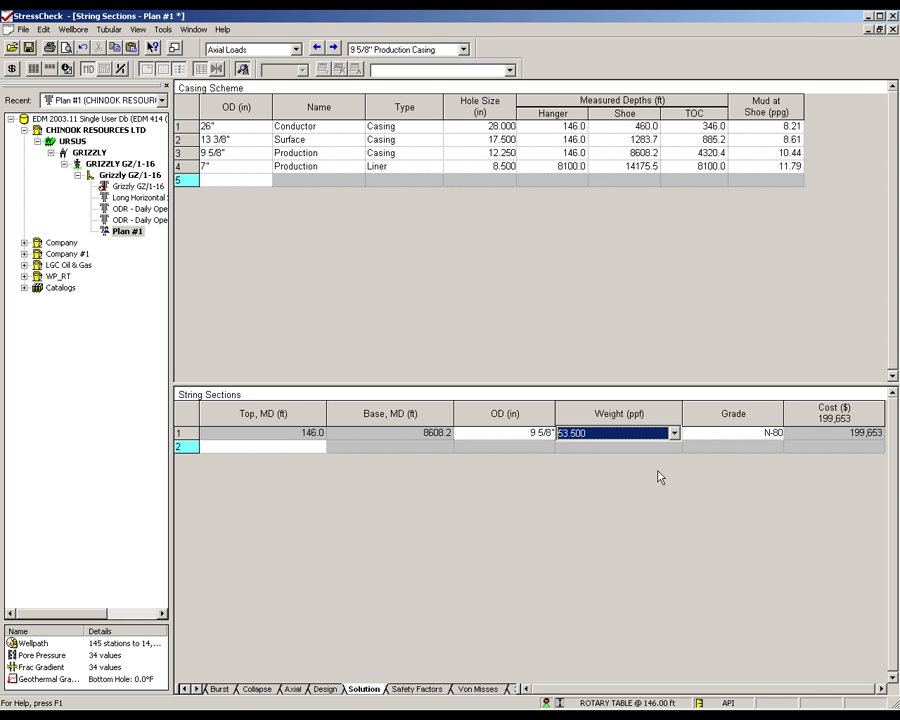
{"action": "left_click", "coordinate": [331, 691]}
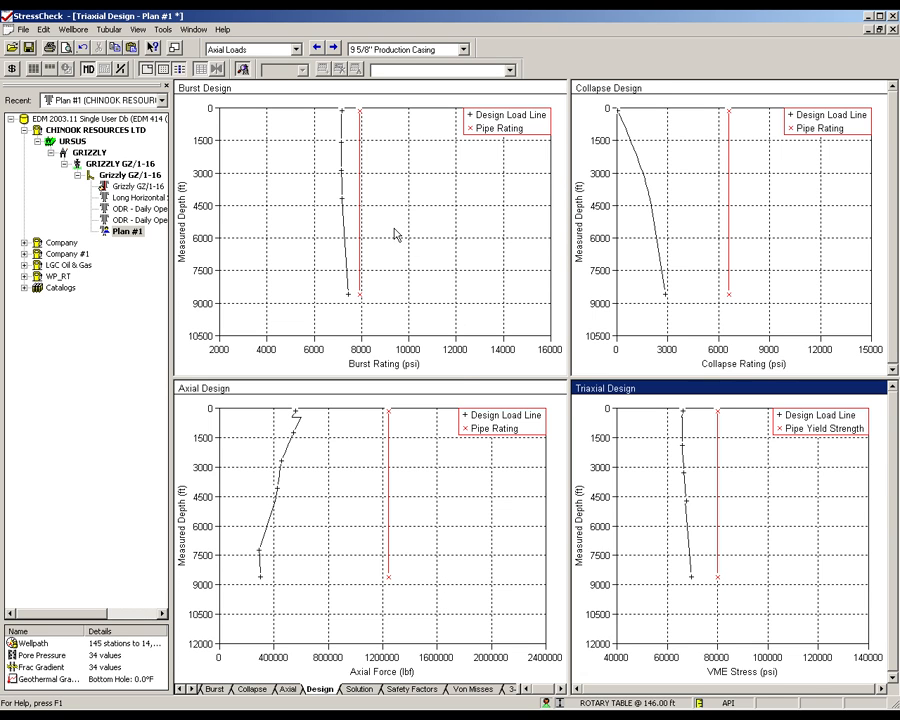
- Split the 9 5/8" casing at 5550 ft on the burst design plot, upgrade the lower section to 58.400 ppf C-90, and show the string sections
{"action": "left_click", "coordinate": [397, 235]}
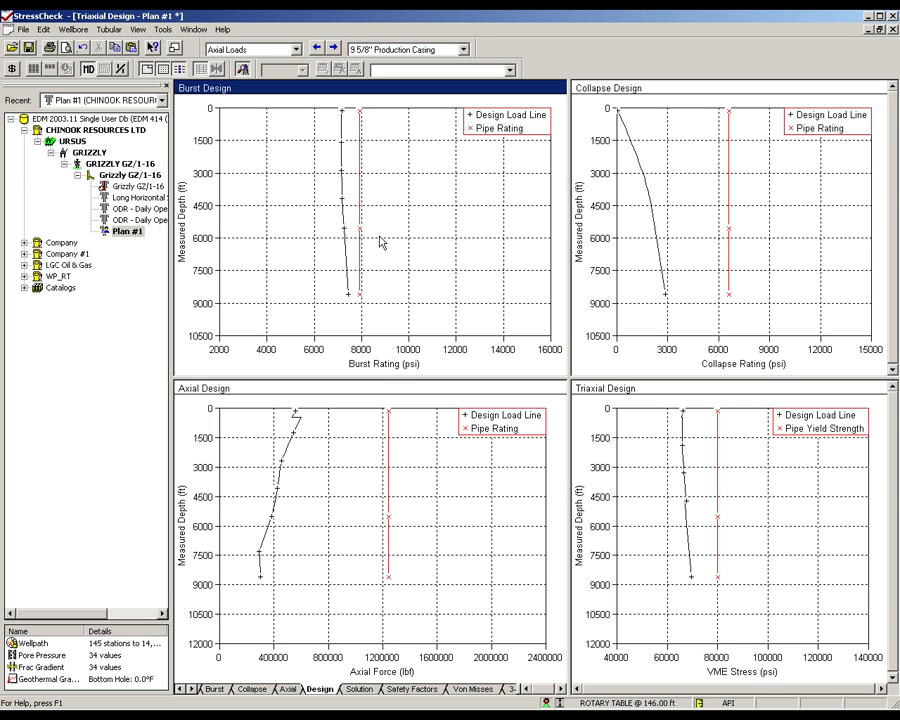
{"action": "left_click", "coordinate": [360, 255]}
{"action": "left_click_drag", "start_coordinate": [361, 255], "coordinate": [386, 257]}
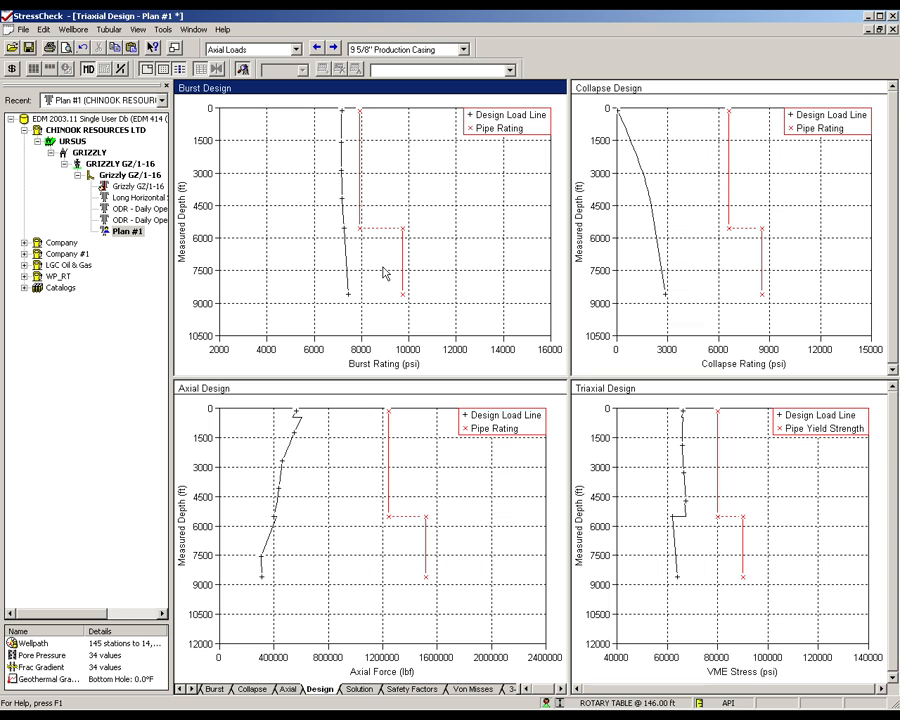
{"action": "left_click", "coordinate": [357, 692]}
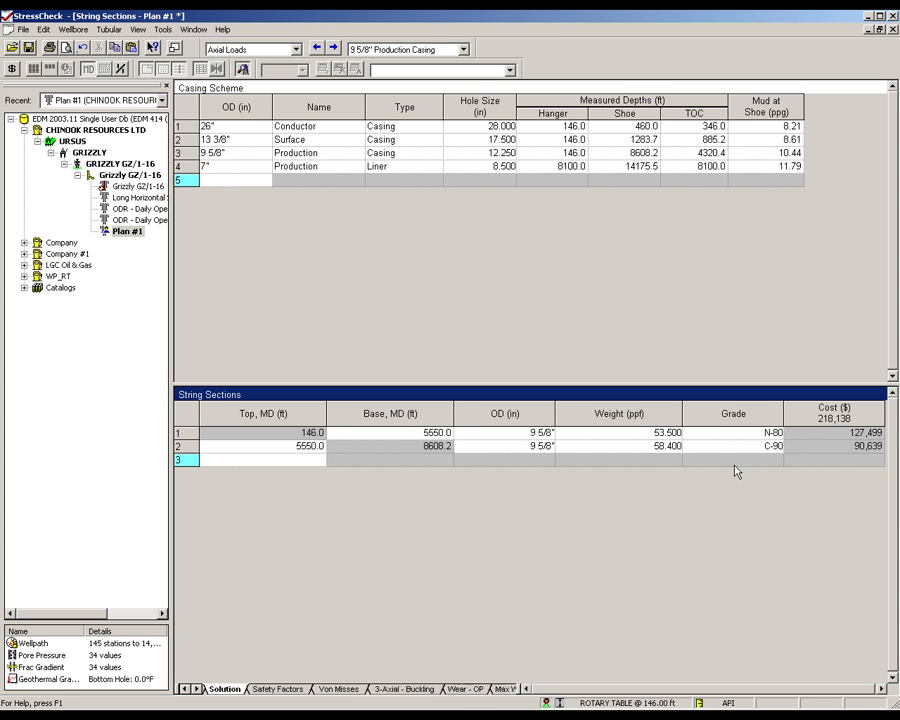
- Review the casing's minimum safety factors through the load case legend, and display its Von Mises design limits plot
{"action": "left_click", "coordinate": [294, 689]}
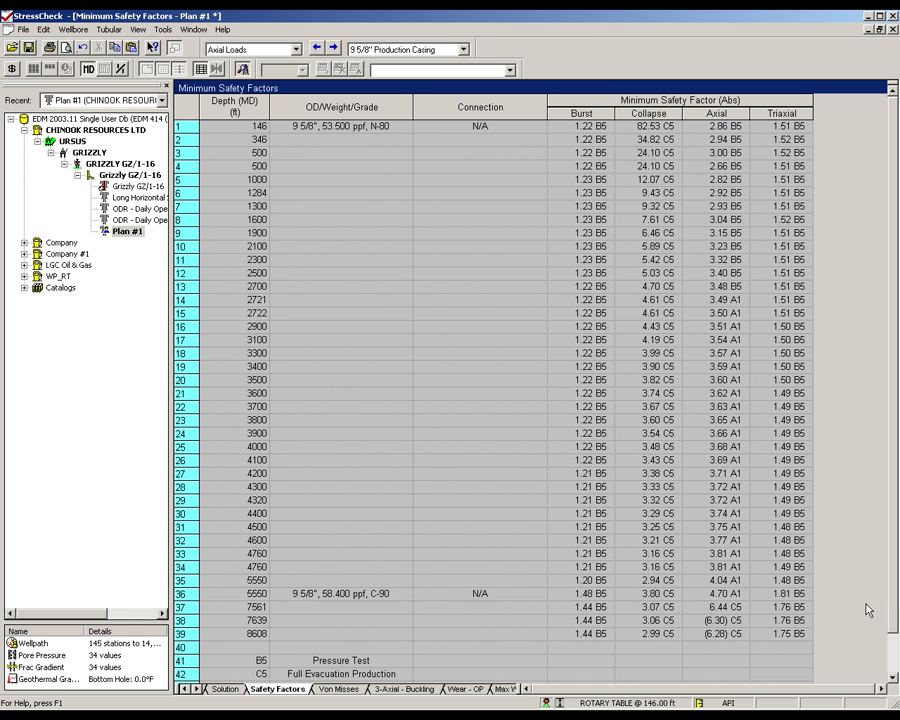
{"action": "scroll", "coordinate": [628, 455], "scroll_direction": "down", "scroll_amount": 1}
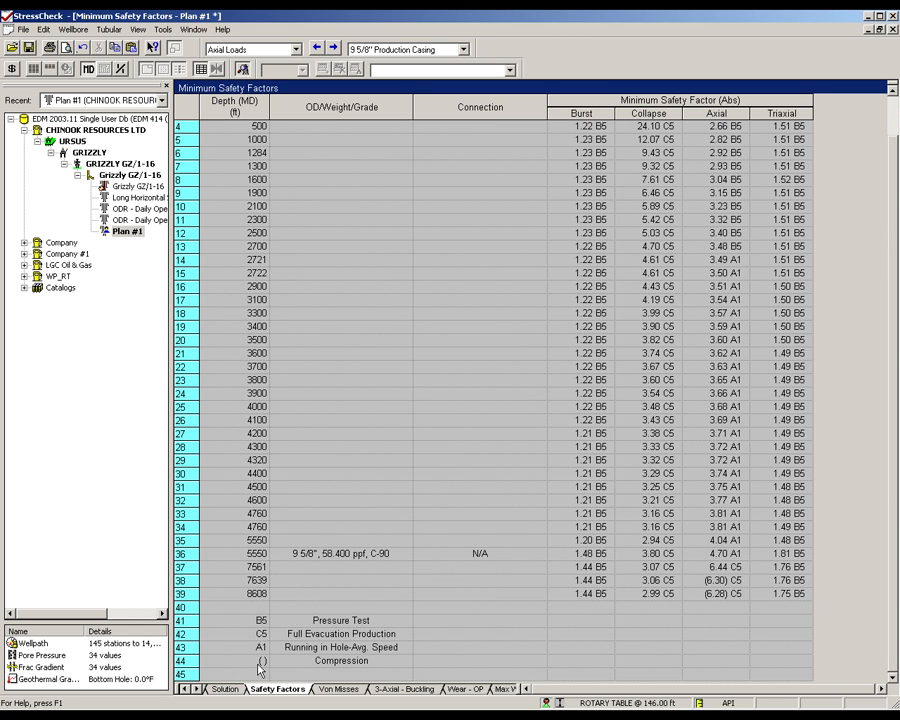
{"action": "left_click", "coordinate": [345, 689]}
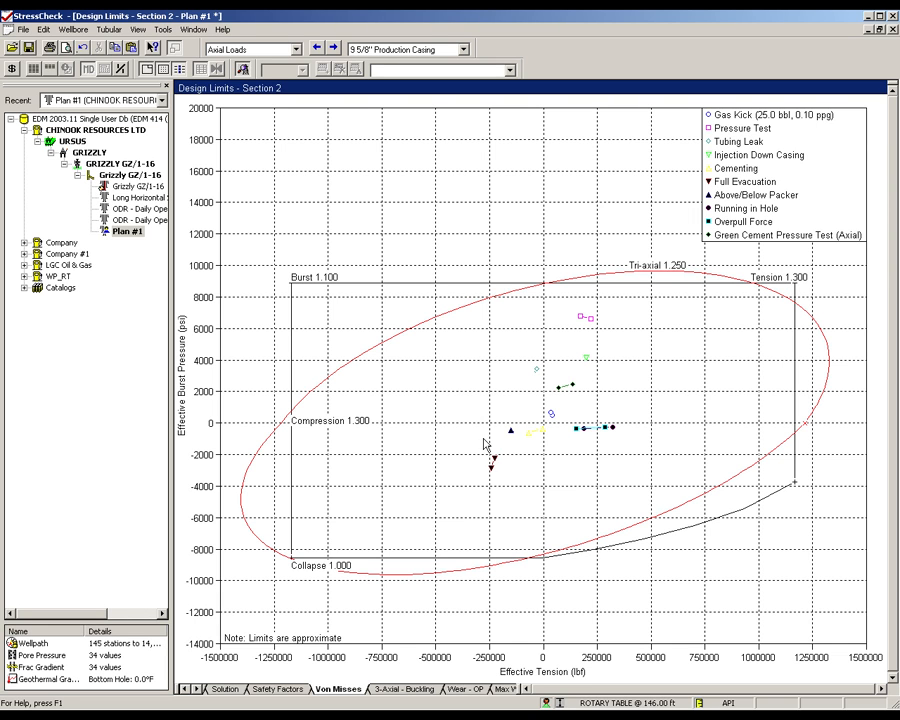
- Switch the Von Mises design limits plot to Section 1 of the casing string
{"action": "right_click", "coordinate": [444, 385]}
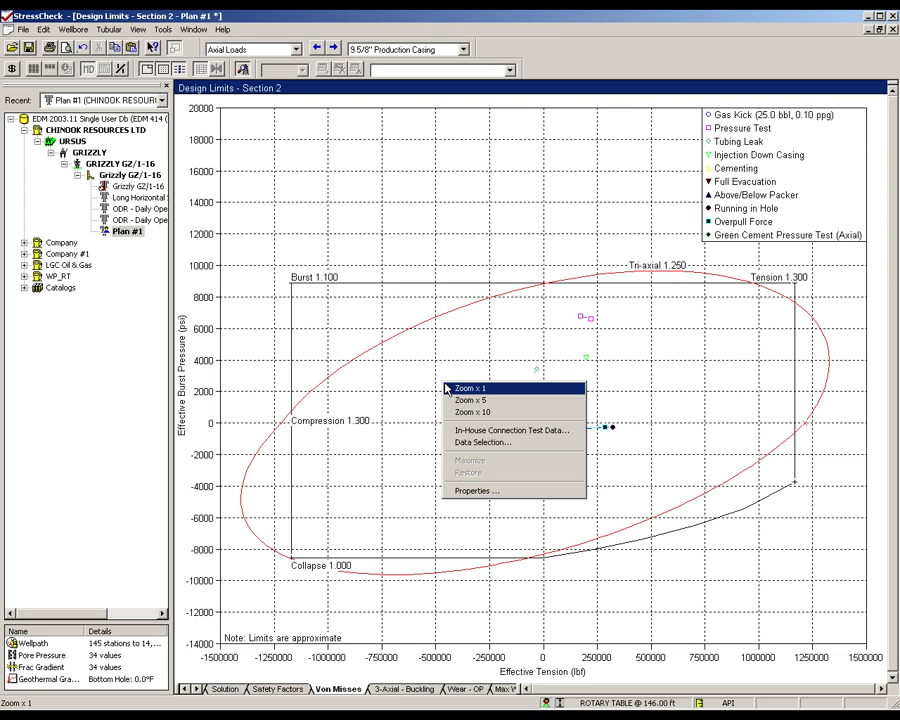
{"action": "left_click", "coordinate": [480, 491]}
{"action": "left_click", "coordinate": [380, 288]}
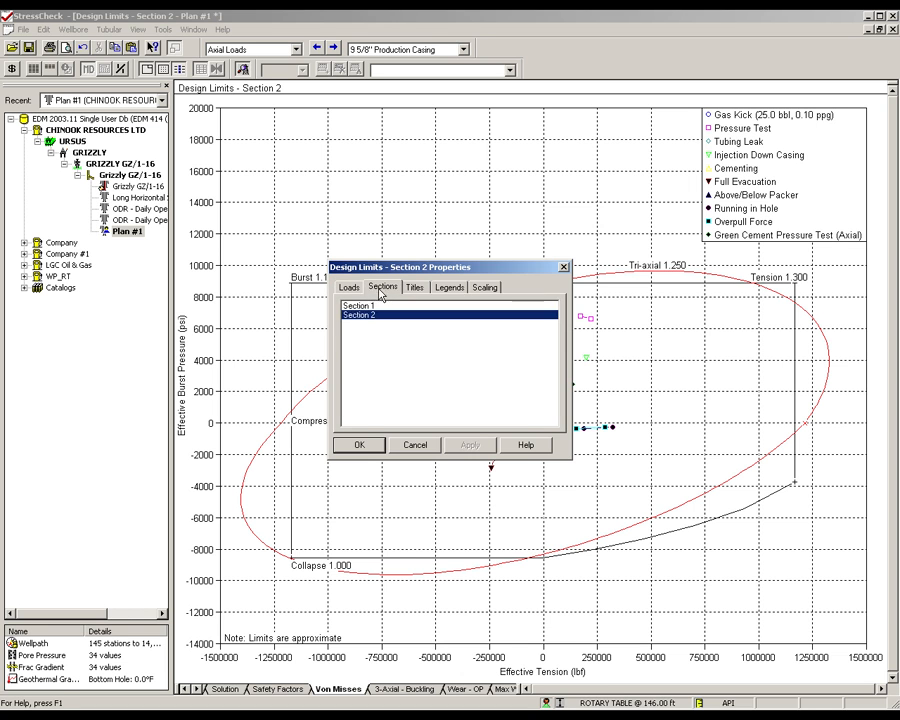
{"action": "left_click", "coordinate": [362, 315]}
{"action": "left_click", "coordinate": [362, 446]}
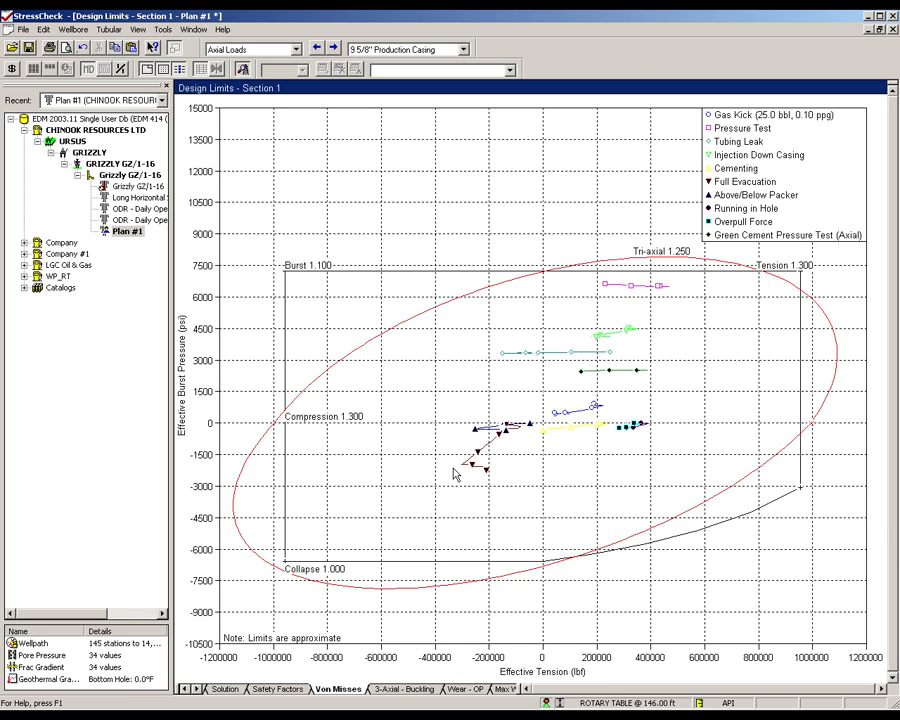
- Assign BTC connections to both the 53.500 ppf N-80 and 58.400 ppf C-90 sections of the 9 5/8" casing
{"action": "left_click", "coordinate": [197, 689]}
{"action": "left_click", "coordinate": [197, 689]}
{"action": "left_click", "coordinate": [445, 689]}
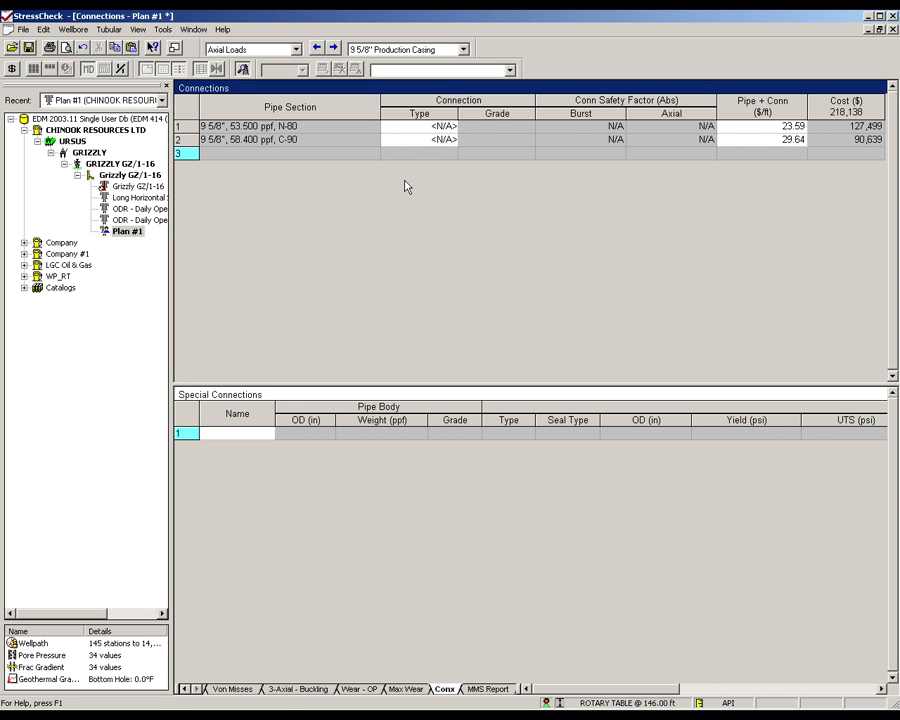
{"action": "left_click", "coordinate": [450, 131]}
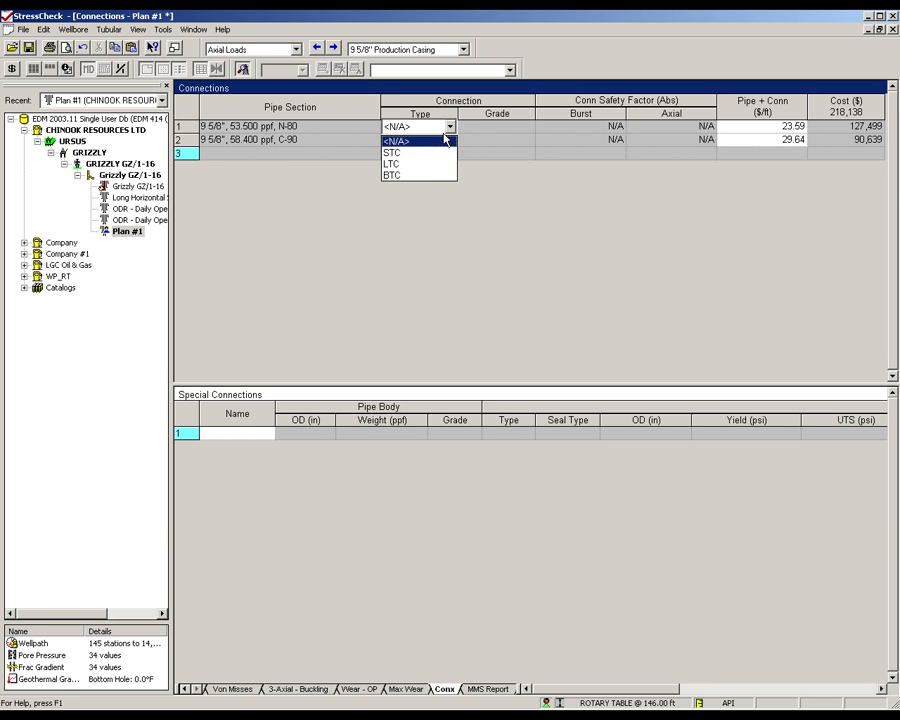
{"action": "left_click", "coordinate": [430, 176]}
{"action": "left_click", "coordinate": [427, 142]}
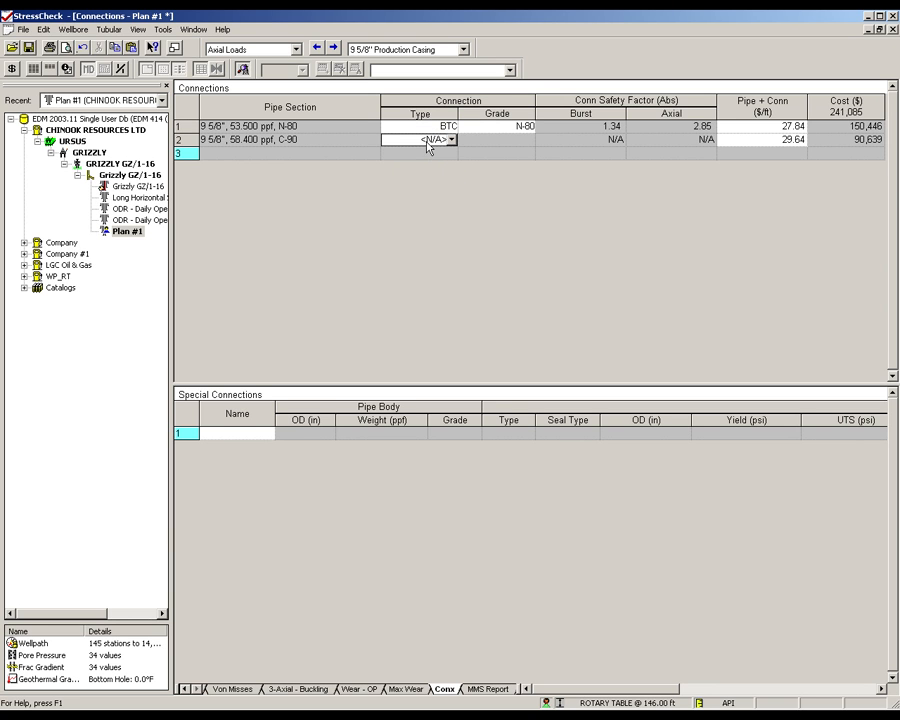
{"action": "left_click", "coordinate": [451, 140]}
{"action": "left_click", "coordinate": [422, 186]}
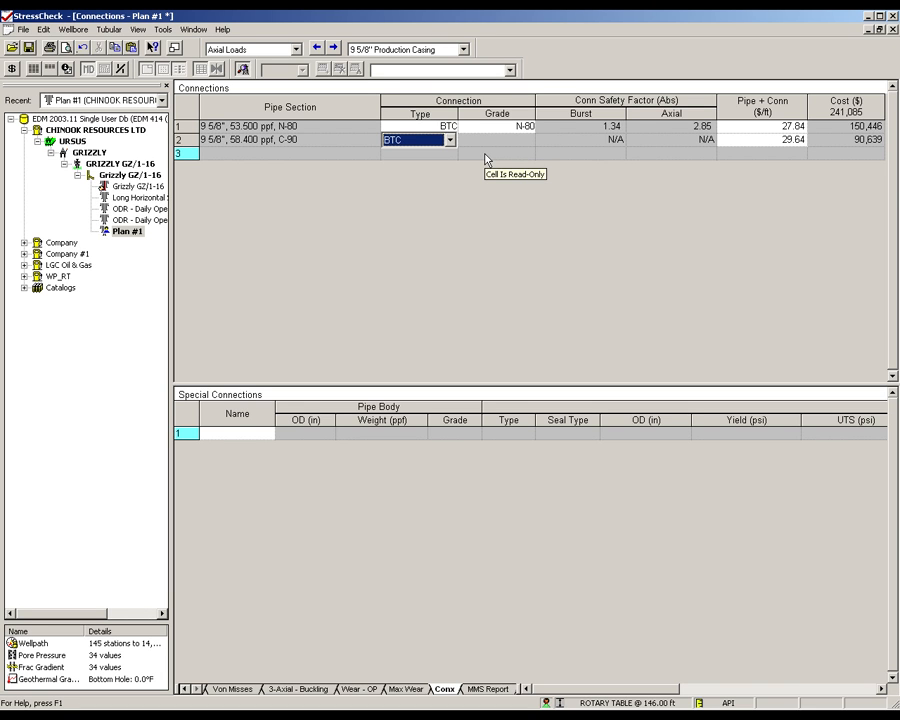
{"action": "left_click", "coordinate": [619, 146]}
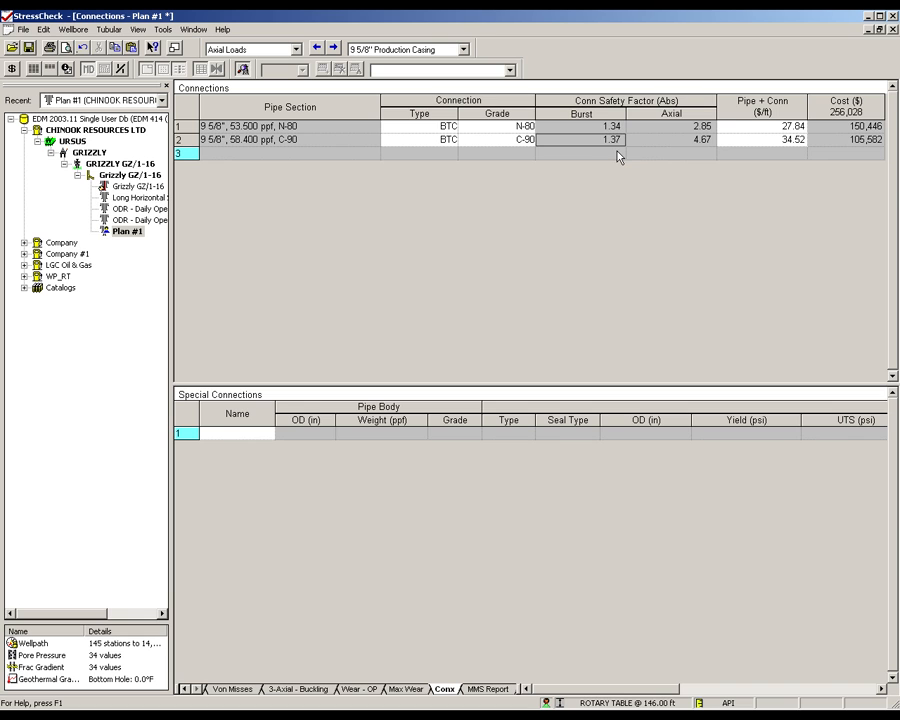
{"action": "left_click", "coordinate": [762, 167]}
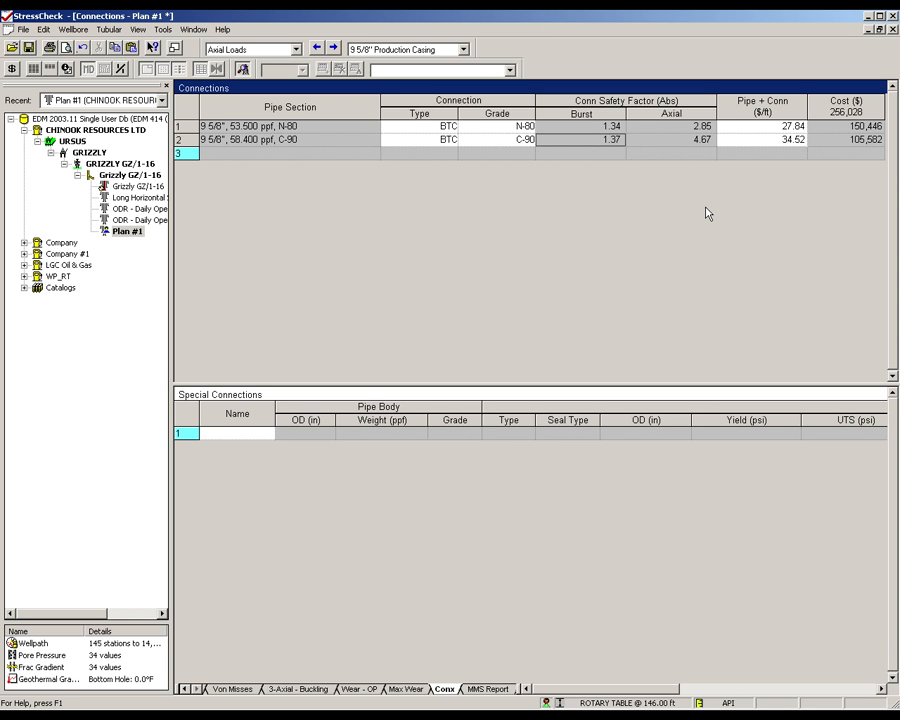
- Keep the 9 5/8" production casing as the current string and save the Plan #1 design
{"action": "left_click", "coordinate": [463, 49]}
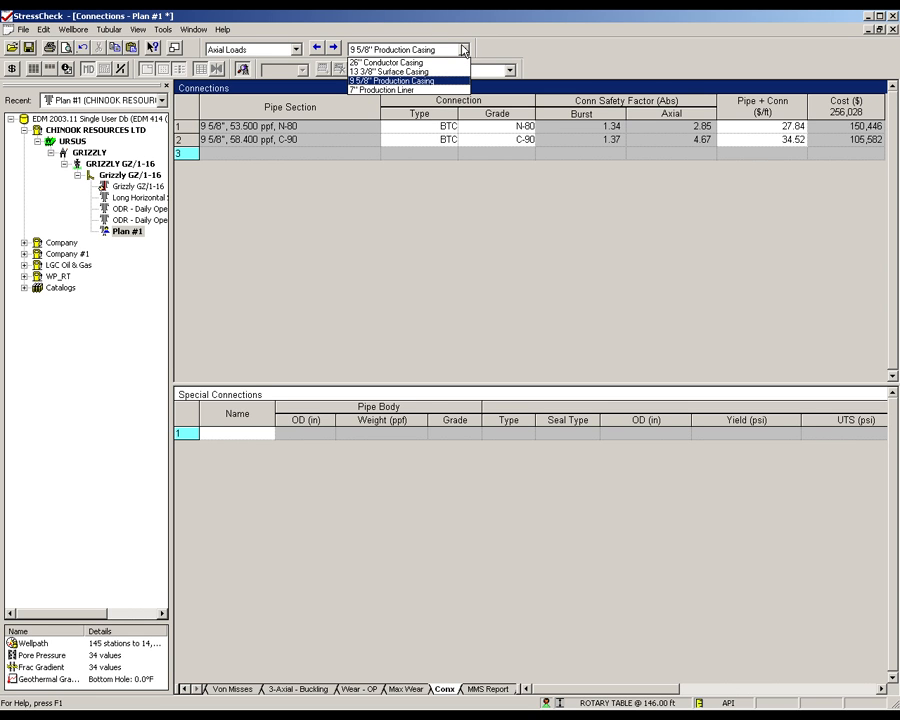
{"action": "left_click", "coordinate": [363, 253]}
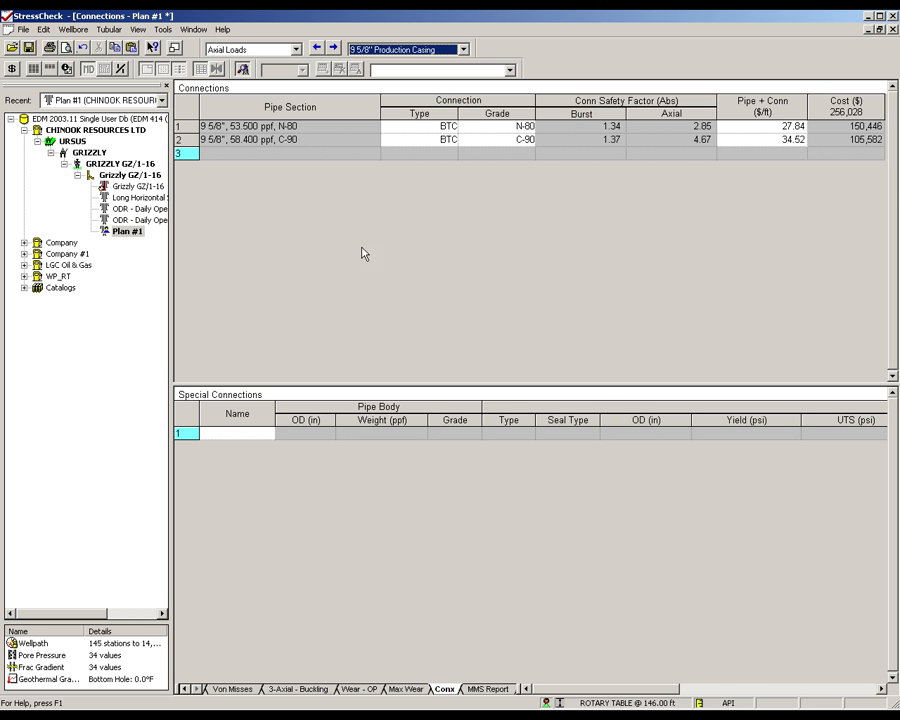
{"action": "left_click", "coordinate": [29, 47]}
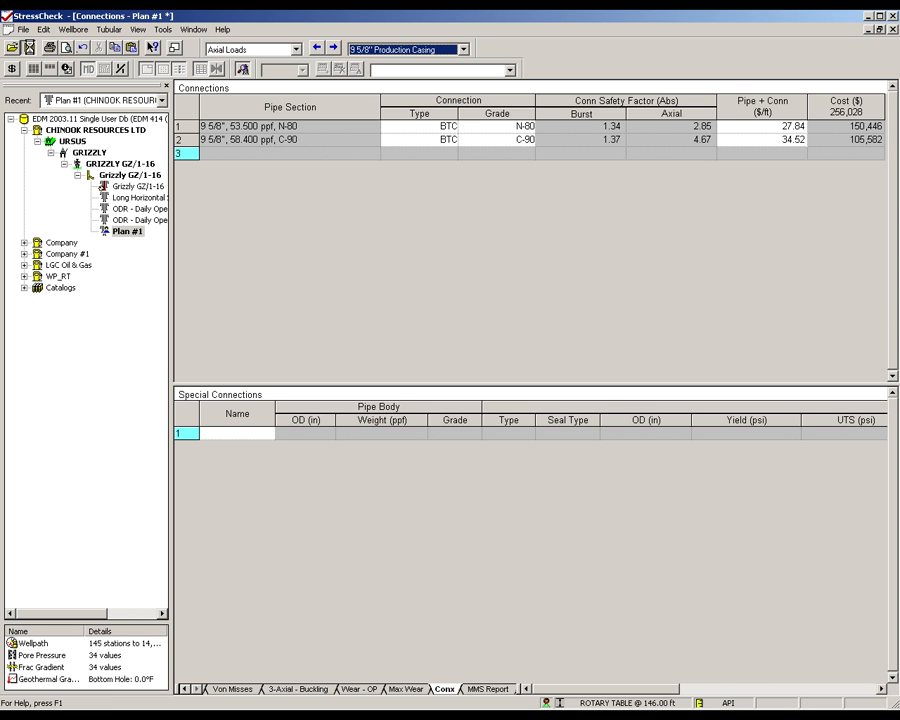
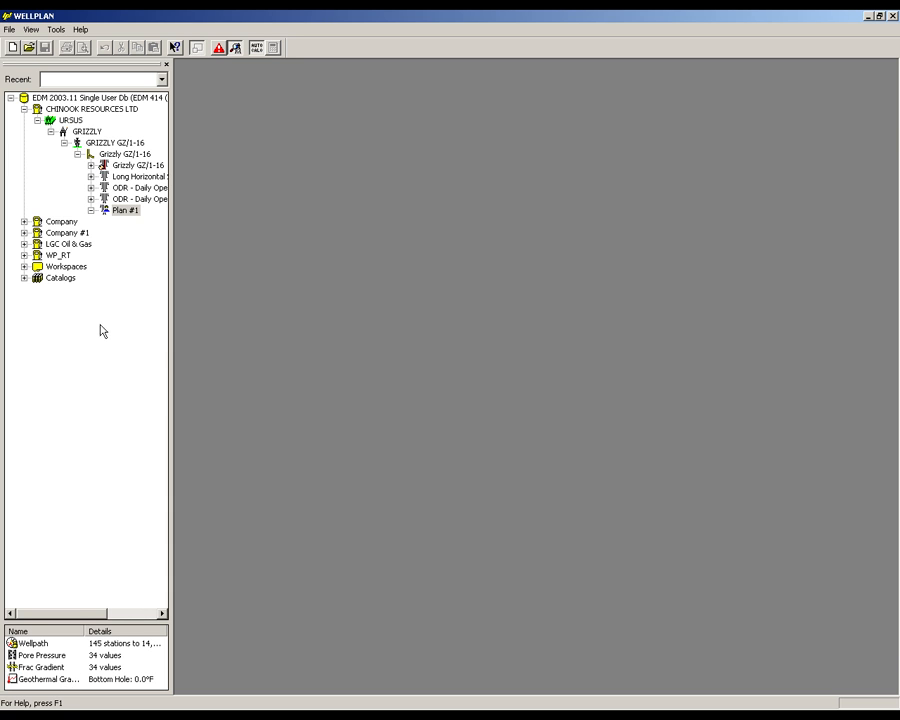
- Create a new case with the default properties under the Plan #1 design in WELLPLAN and open it
{"action": "right_click", "coordinate": [128, 211]}
{"action": "left_click", "coordinate": [135, 222]}
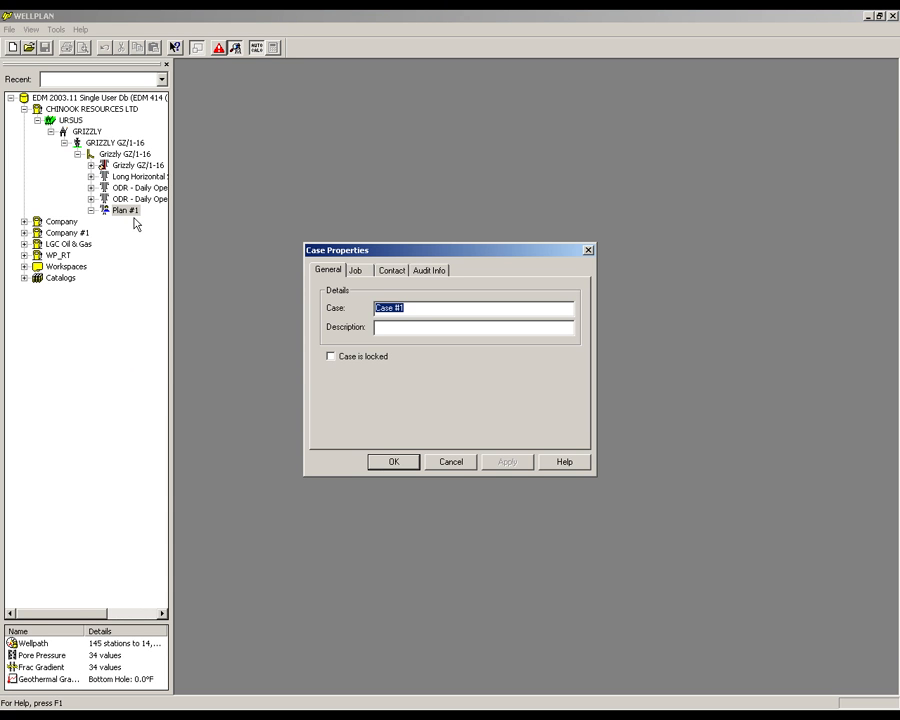
{"action": "left_click", "coordinate": [393, 461]}
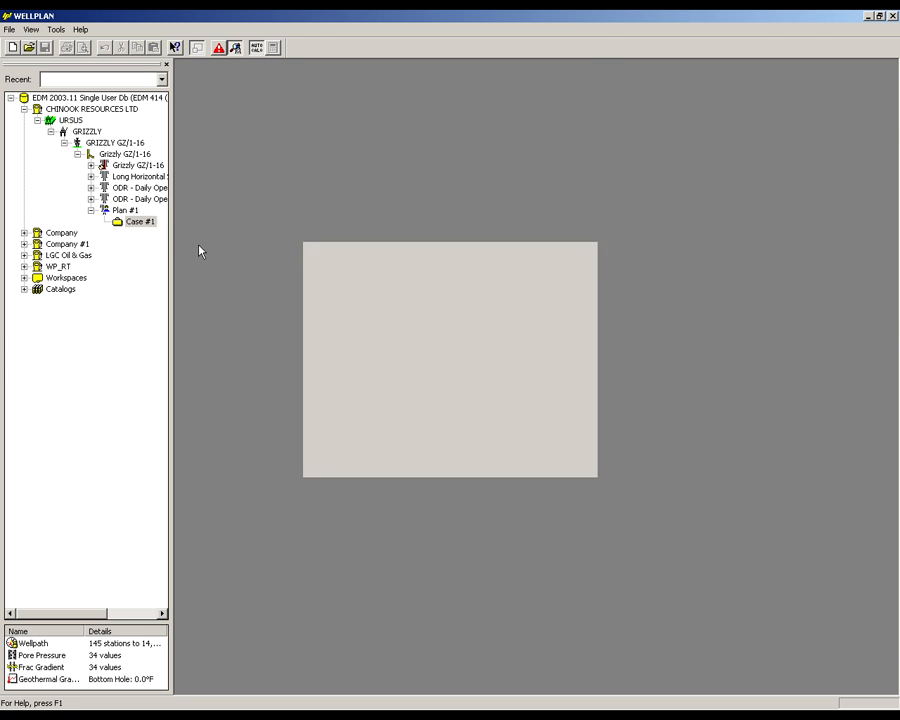
{"action": "right_click", "coordinate": [145, 224]}
{"action": "left_click", "coordinate": [161, 228]}
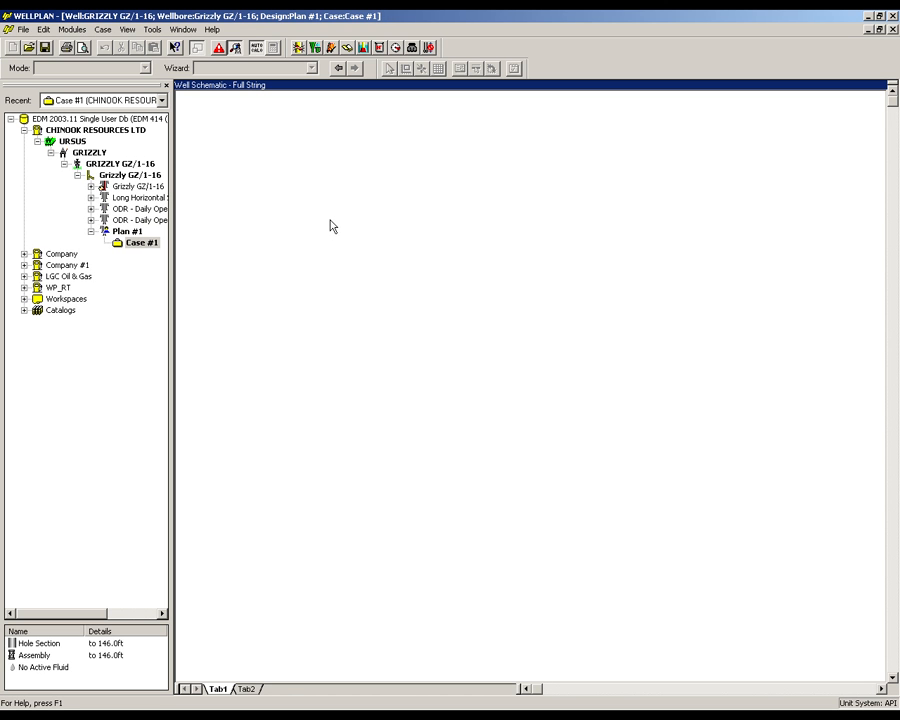
- Review the case's wellpath stations, pore pressure and fracture gradient data, and look at the hole section table
{"action": "left_click", "coordinate": [107, 33]}
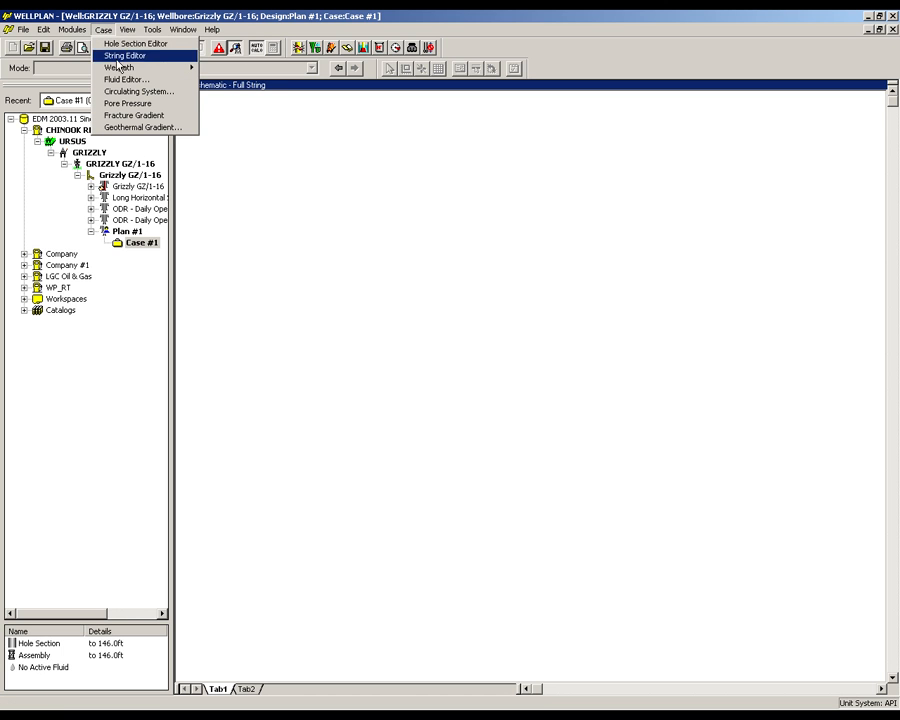
{"action": "mouse_move", "coordinate": [170, 67]}
{"action": "left_click", "coordinate": [224, 67]}
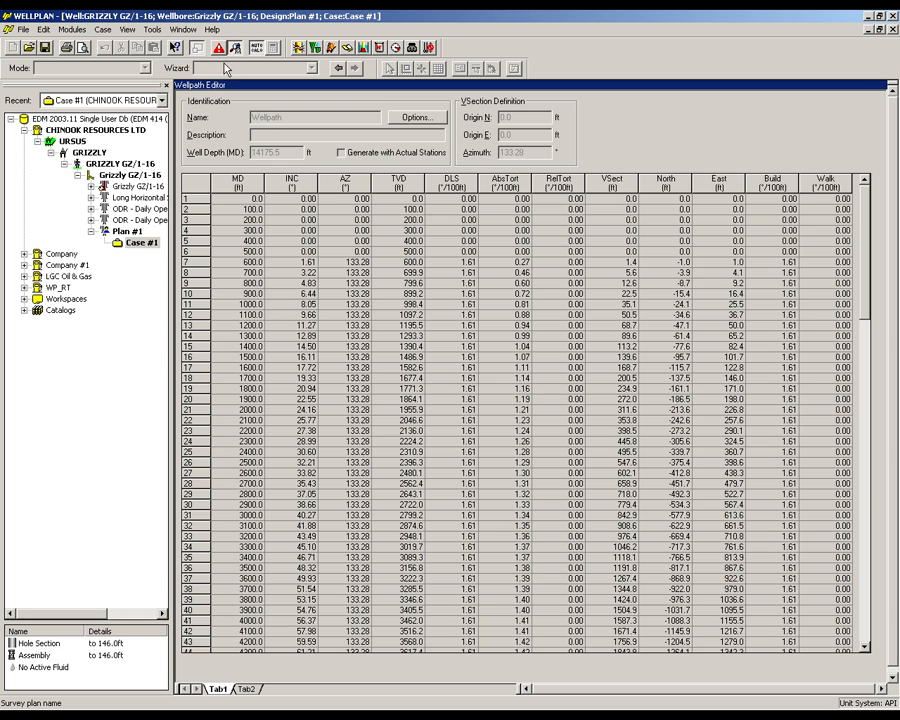
{"action": "left_click", "coordinate": [104, 29]}
{"action": "left_click", "coordinate": [131, 104]}
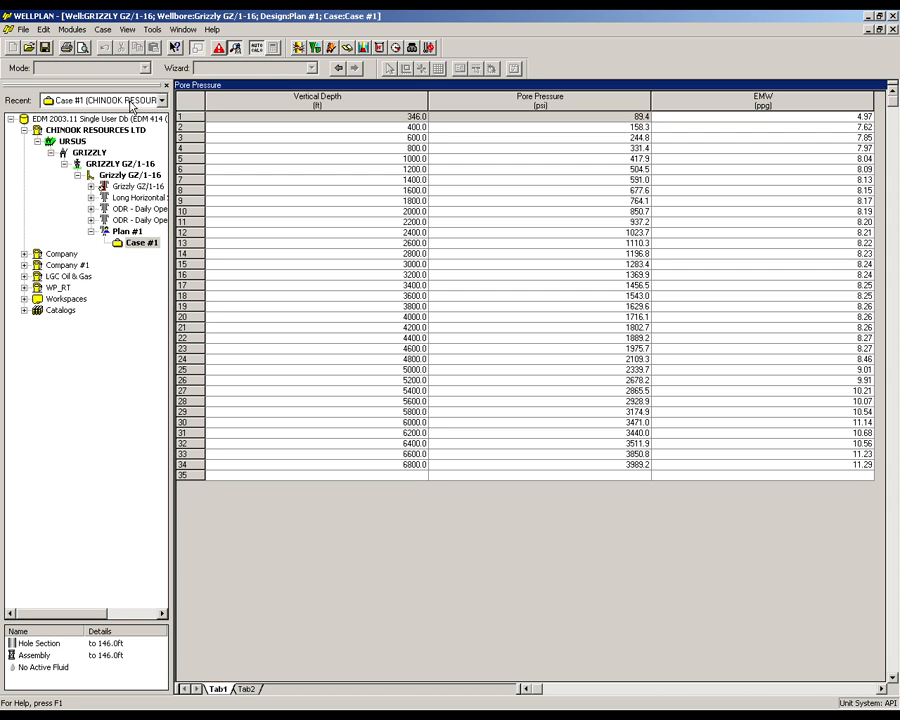
{"action": "left_click", "coordinate": [104, 29]}
{"action": "left_click", "coordinate": [131, 115]}
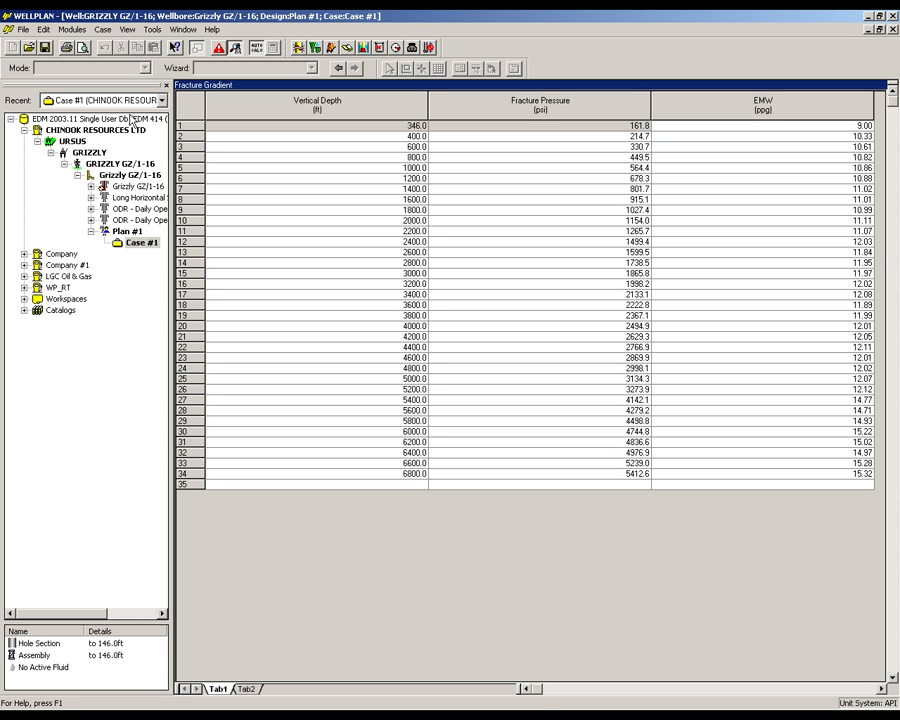
{"action": "left_click", "coordinate": [103, 29]}
{"action": "left_click", "coordinate": [108, 40]}
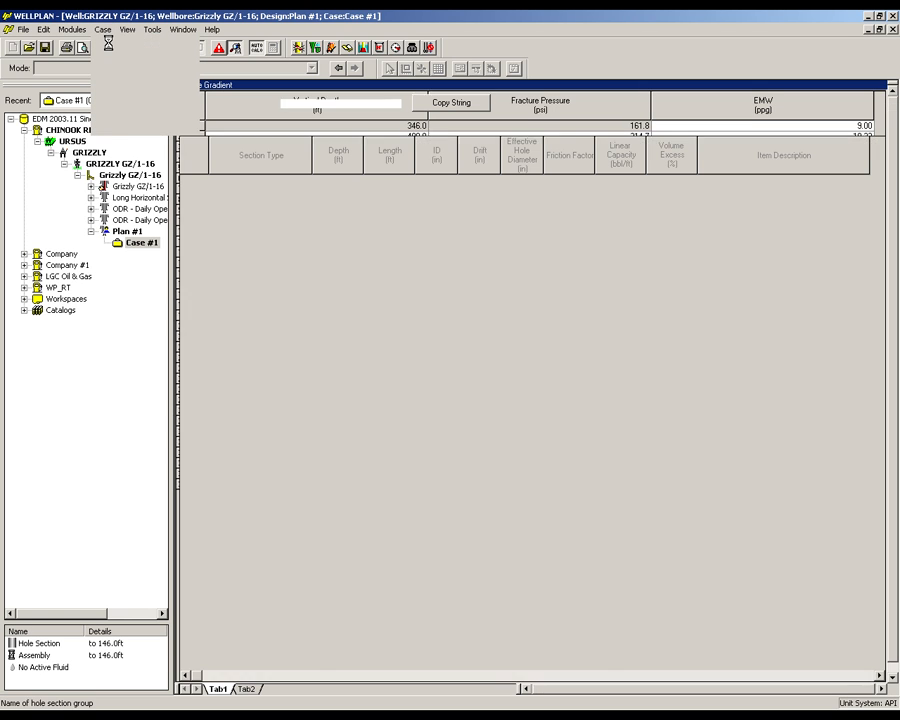
- Copy the 7" Production Liner into the String Editor and the 9 5/8" Production Casing into the Hole Section Editor
{"action": "left_click", "coordinate": [103, 29]}
{"action": "left_click", "coordinate": [110, 57]}
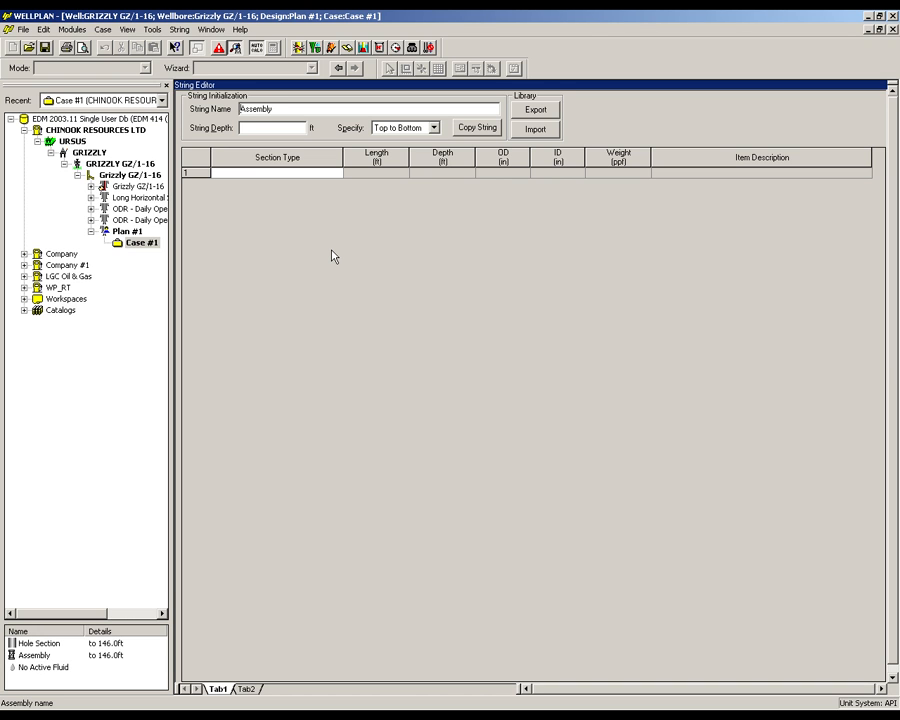
{"action": "left_click", "coordinate": [477, 130]}
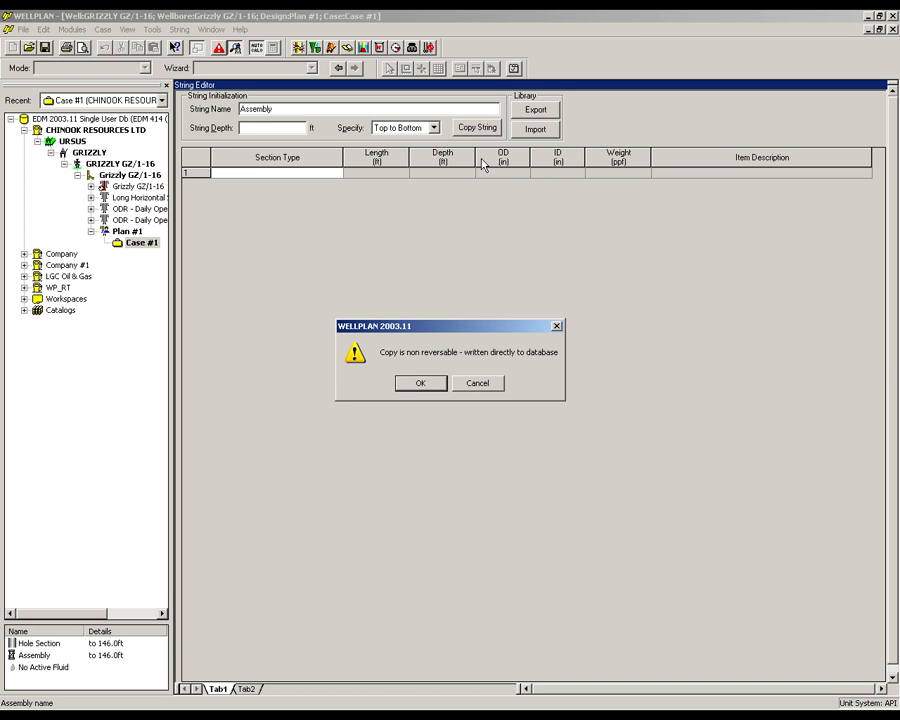
{"action": "left_click", "coordinate": [424, 384]}
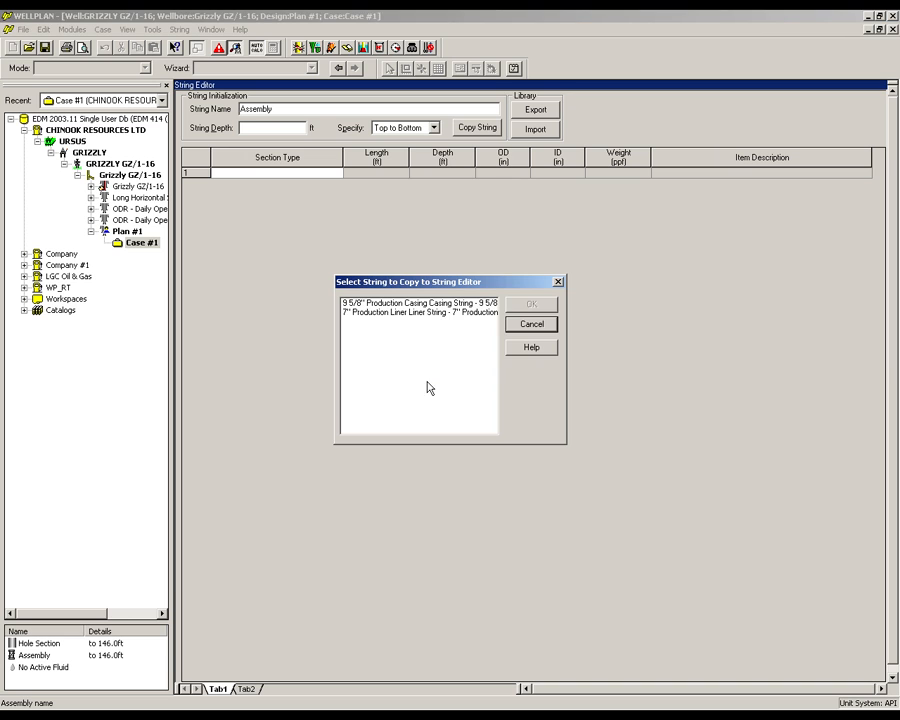
{"action": "left_click", "coordinate": [421, 313]}
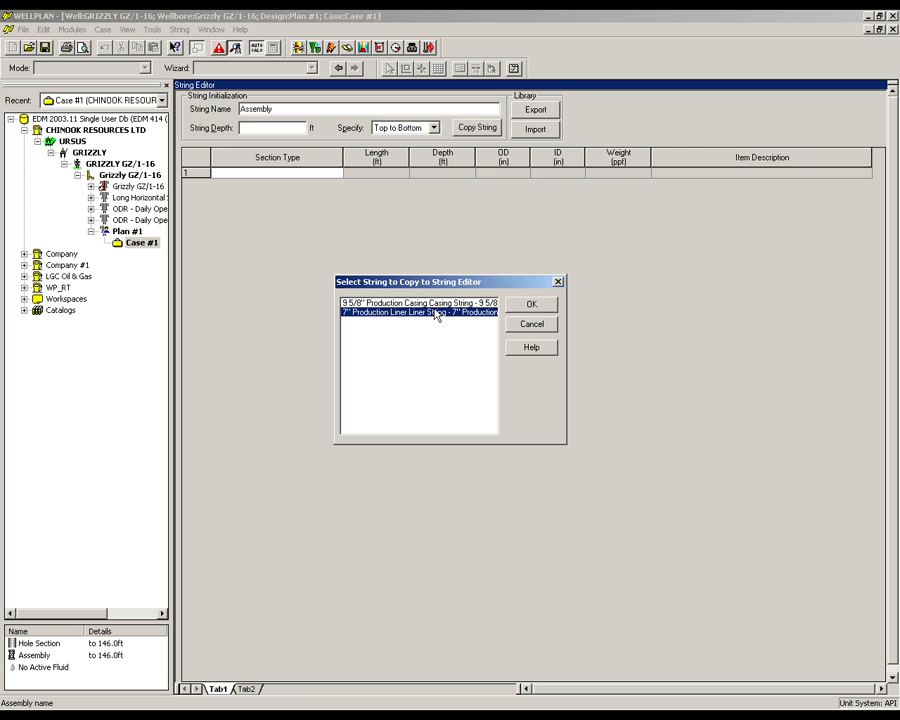
{"action": "left_click", "coordinate": [527, 307]}
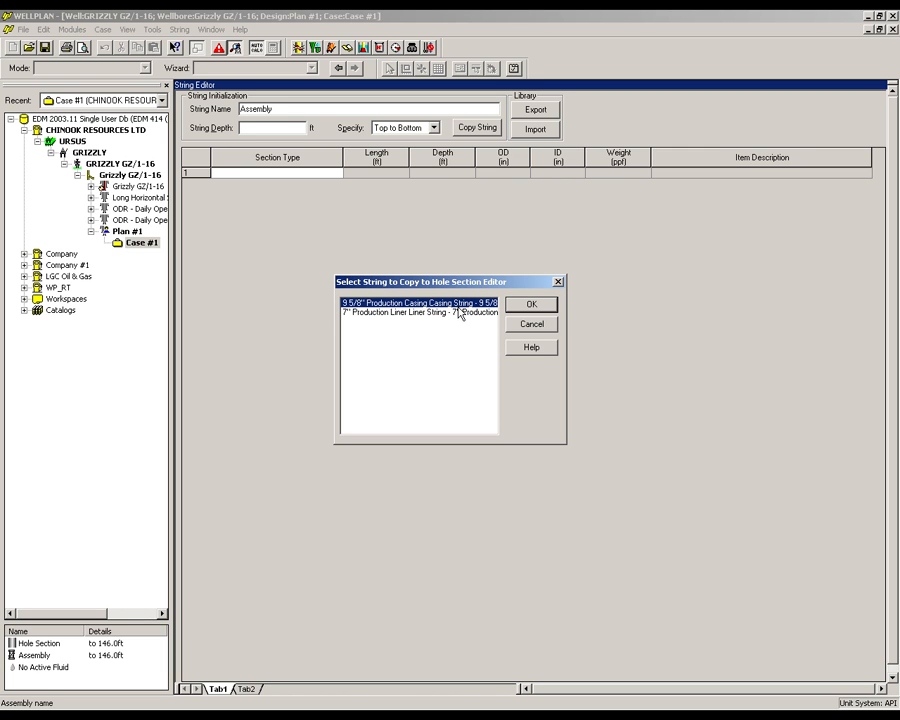
{"action": "left_click", "coordinate": [536, 306]}
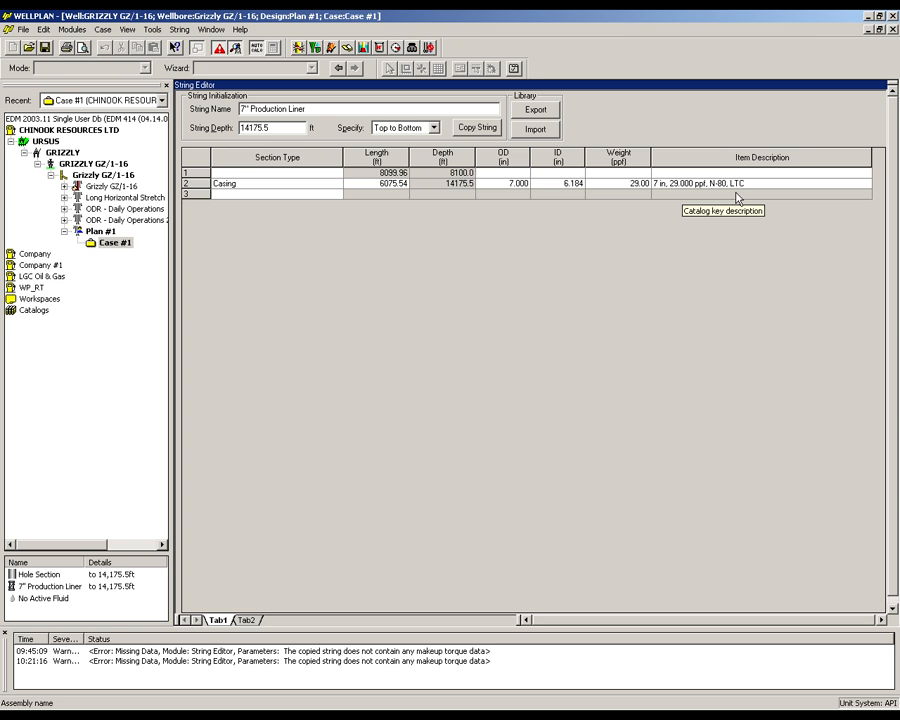
- Define the string's first section as API drill pipe, 3 1/2 in, 13.30 ppf, grade S, NC38(IF) connection, class P
{"action": "left_click", "coordinate": [308, 174]}
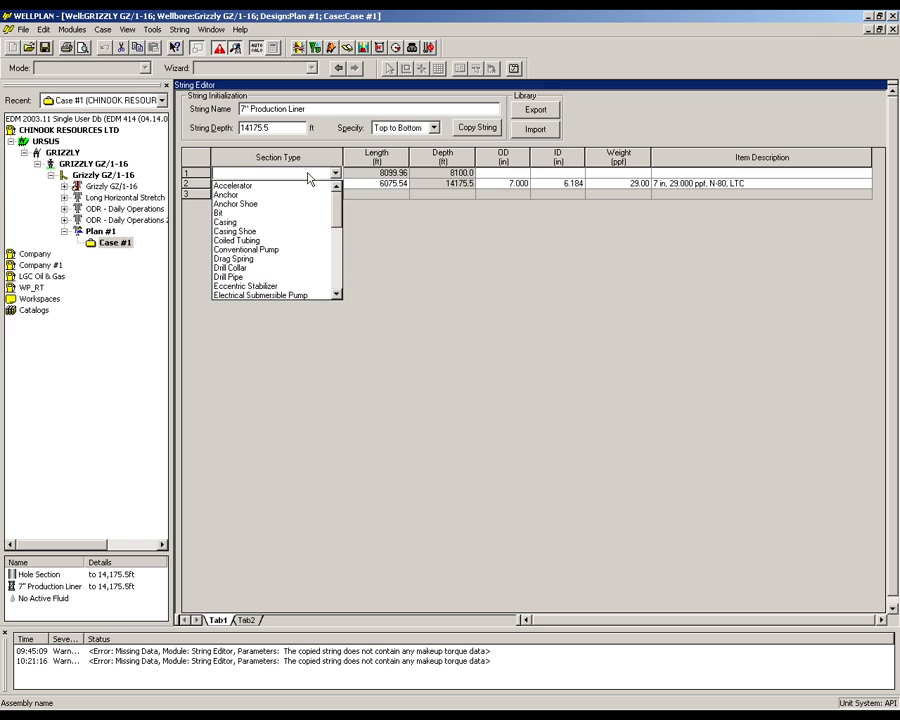
{"action": "left_click", "coordinate": [298, 281]}
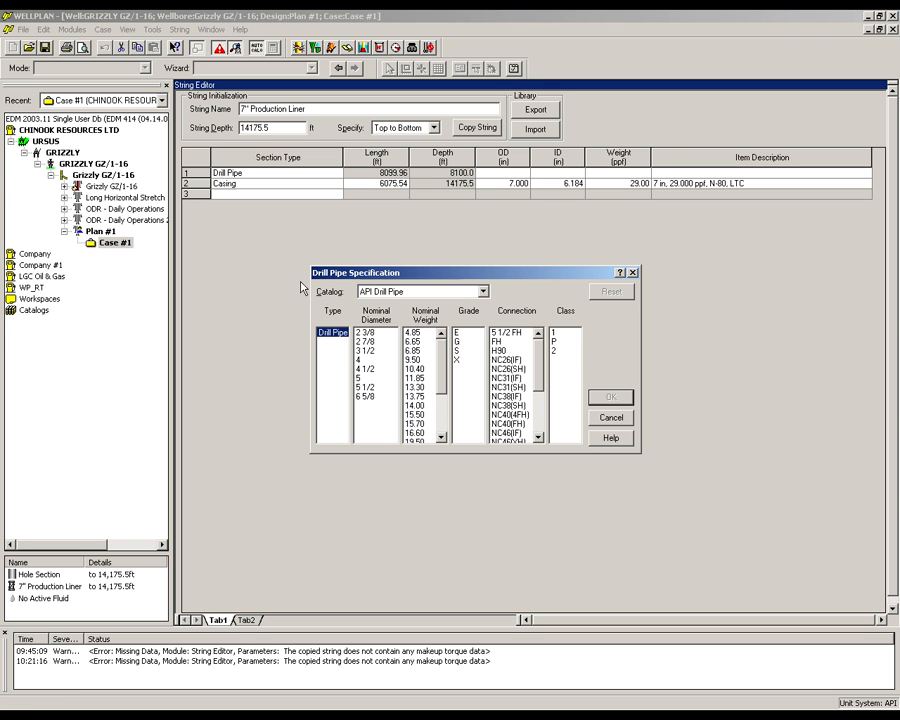
{"action": "left_click", "coordinate": [362, 351]}
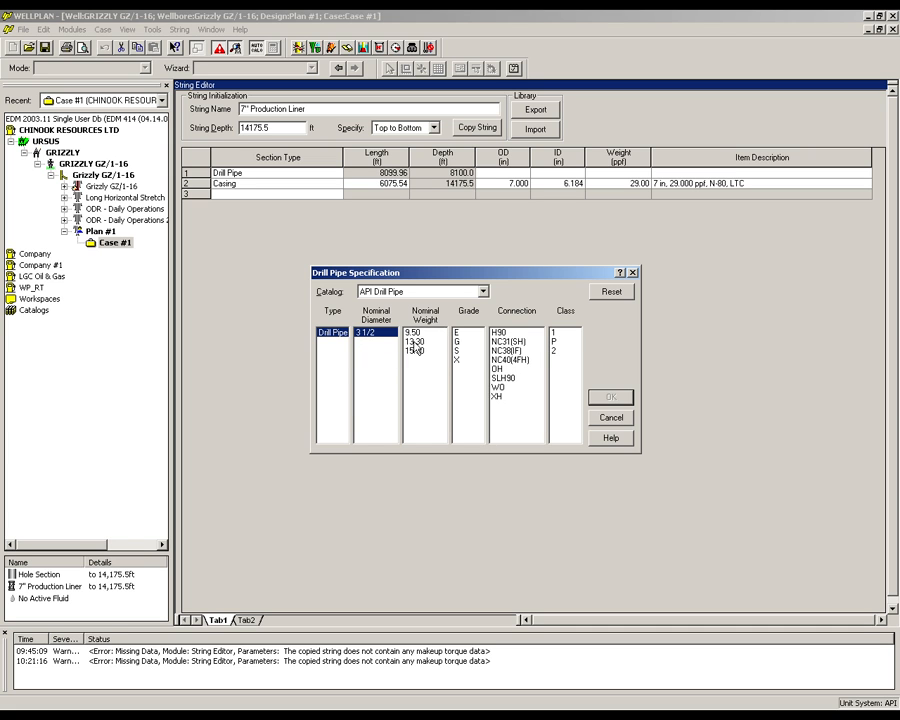
{"action": "left_click", "coordinate": [413, 341]}
{"action": "left_click", "coordinate": [457, 352]}
{"action": "left_click", "coordinate": [512, 333]}
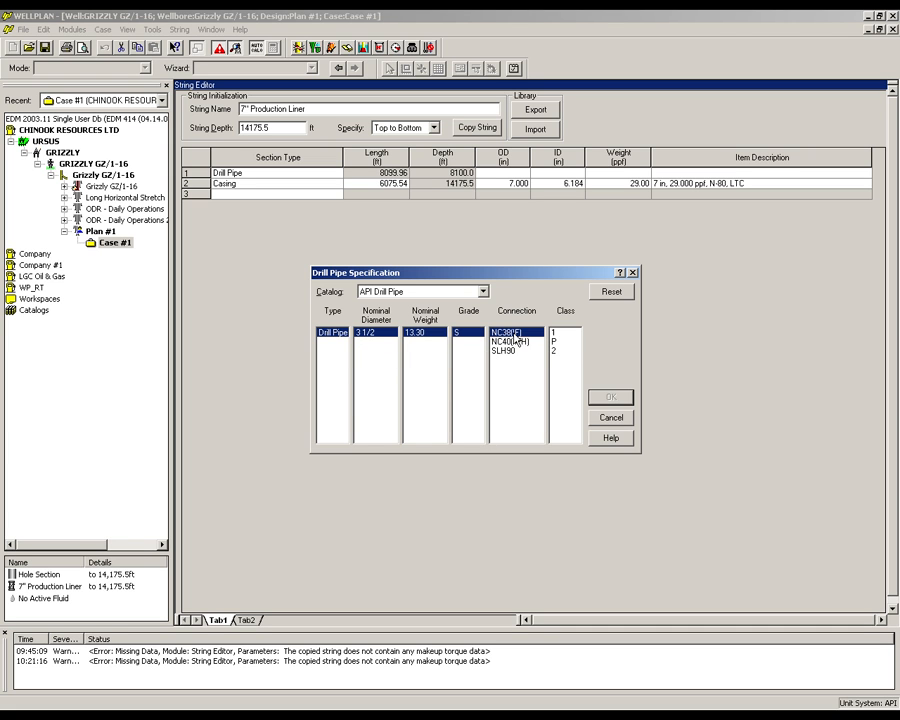
{"action": "left_click", "coordinate": [556, 342]}
{"action": "left_click", "coordinate": [605, 396]}
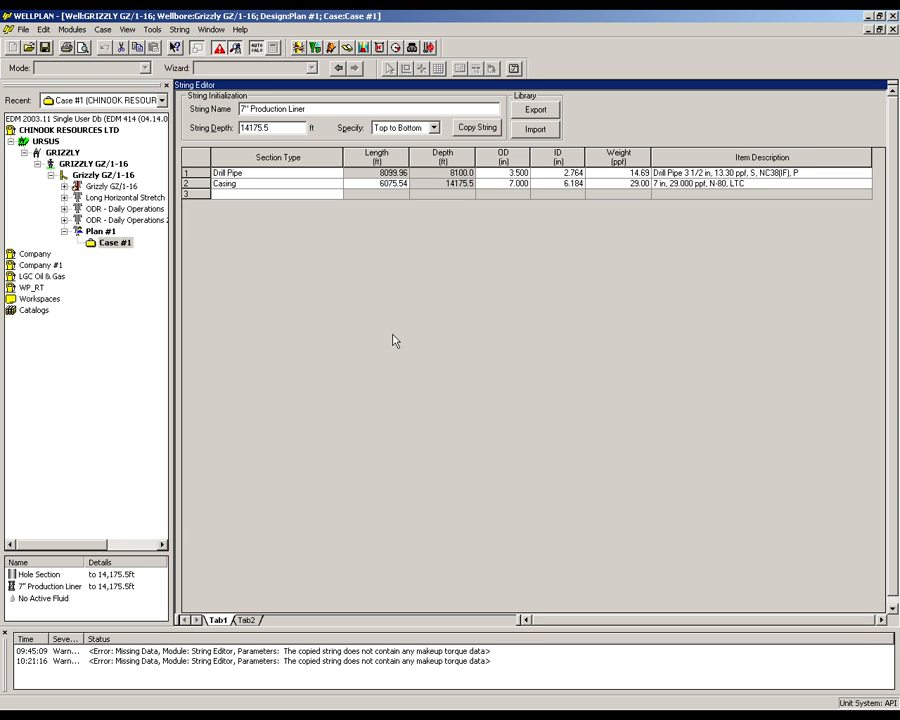
- In the hole section data, set the friction factor to 0.25 for both casing sections and 0.35 for the open hole
{"action": "left_click", "coordinate": [104, 29]}
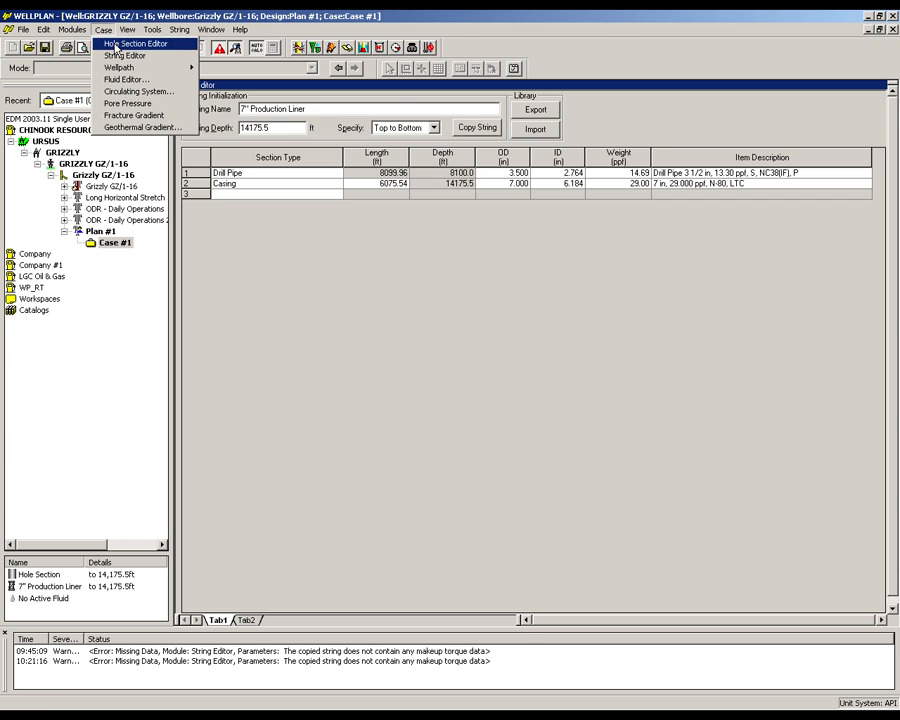
{"action": "left_click", "coordinate": [120, 44]}
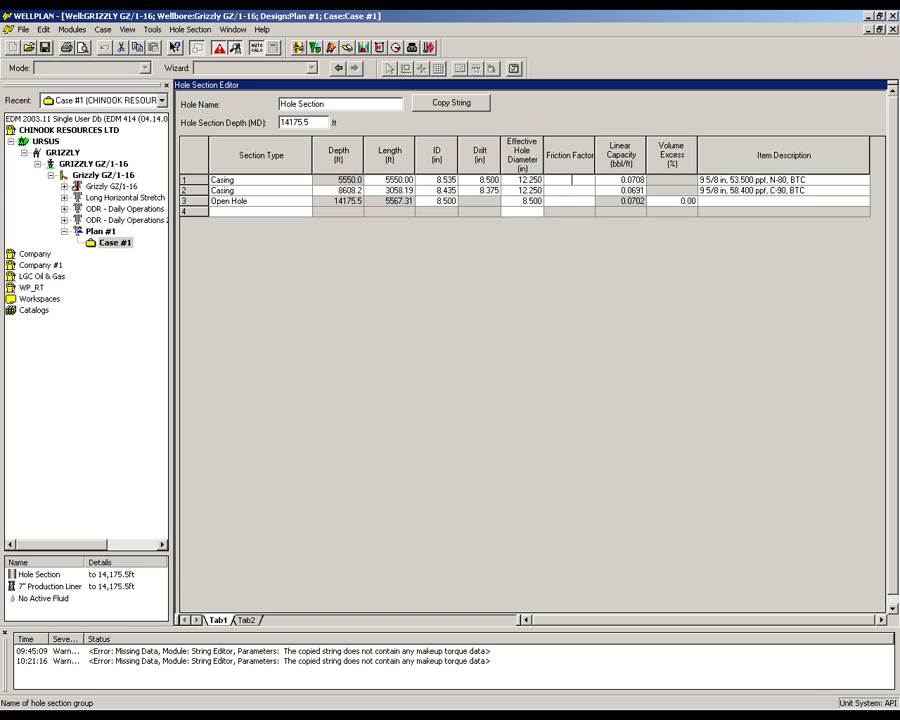
{"action": "type", "text": ".25"}
{"action": "left_click", "coordinate": [570, 190]}
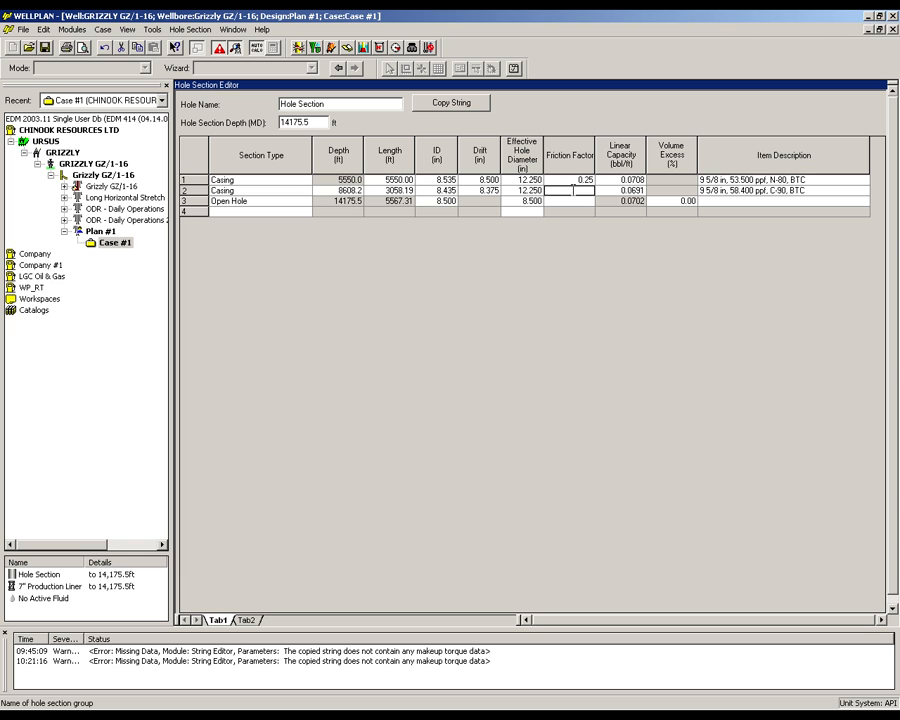
{"action": "type", "text": ".25"}
{"action": "left_click", "coordinate": [578, 201]}
{"action": "type", "text": ".35"}
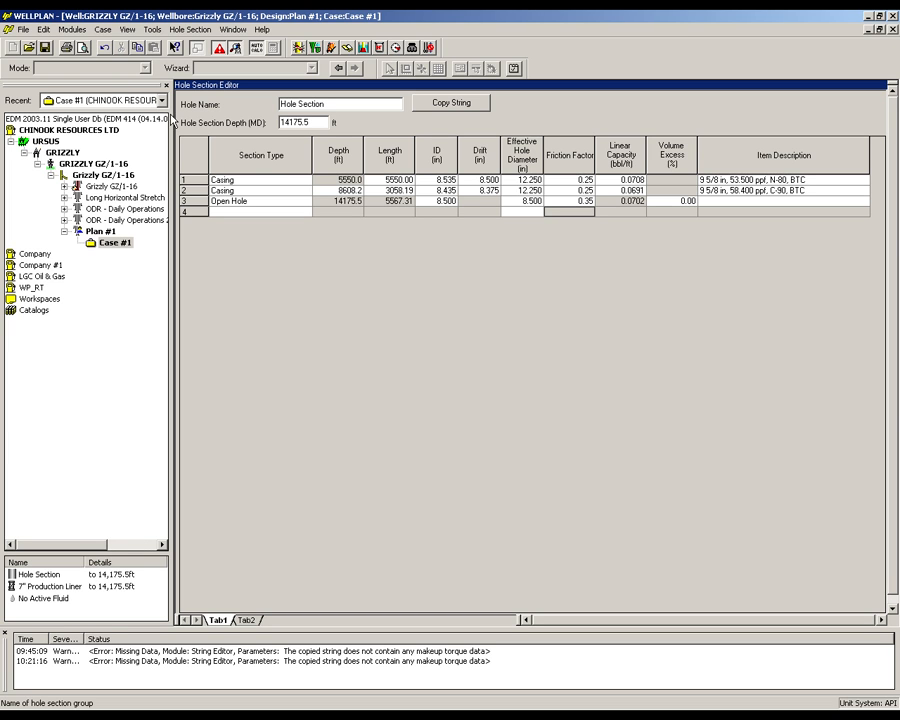
- Activate the 10.80 ppg CHECK 2 fluid for the case
{"action": "left_click", "coordinate": [103, 30]}
{"action": "left_click", "coordinate": [118, 79]}
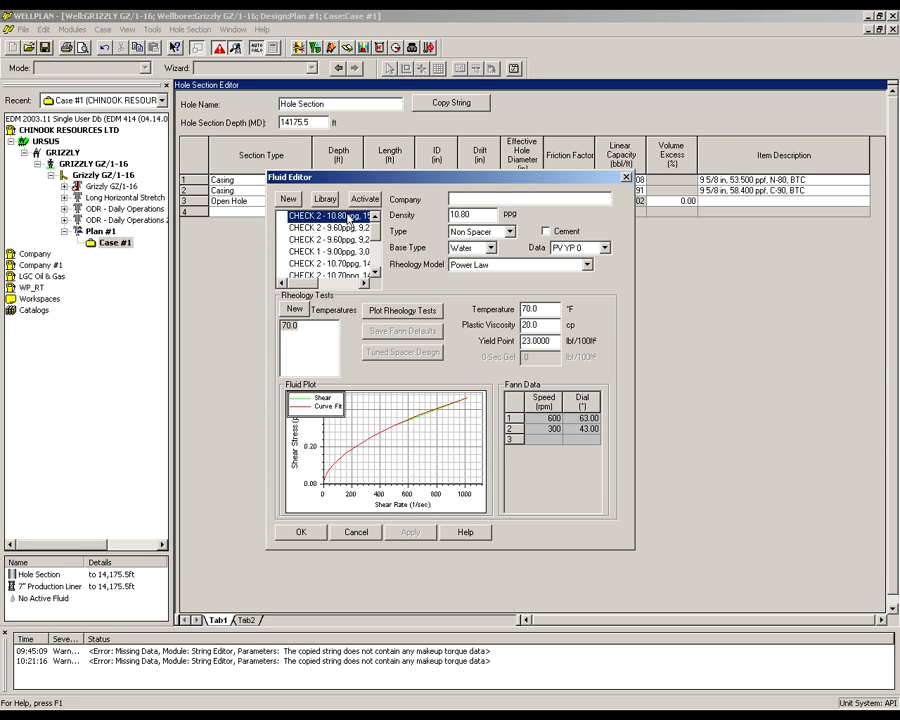
{"action": "left_click", "coordinate": [364, 201]}
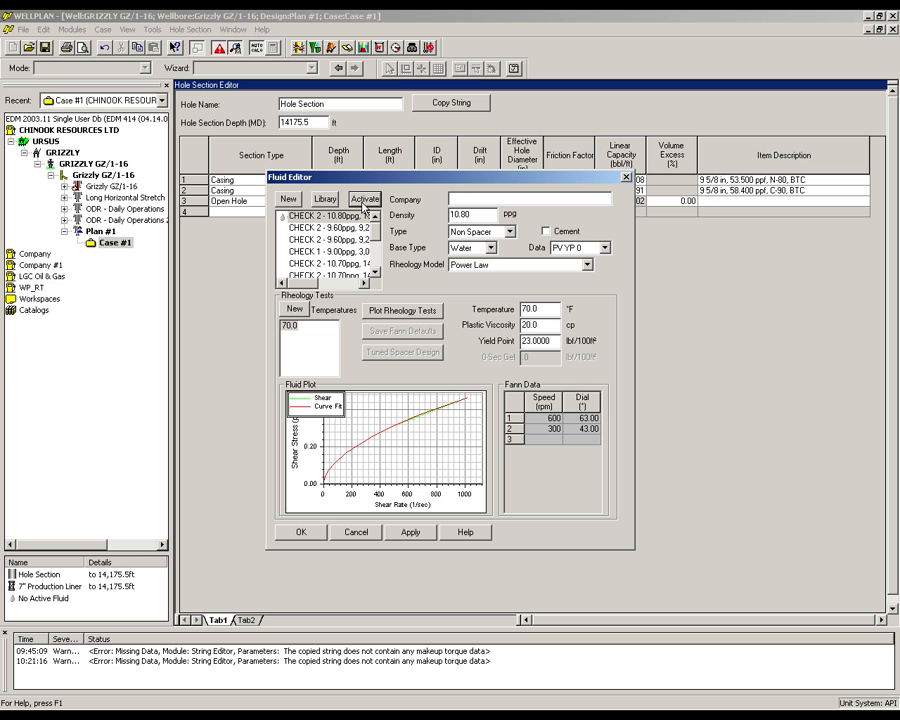
{"action": "left_click", "coordinate": [300, 533]}
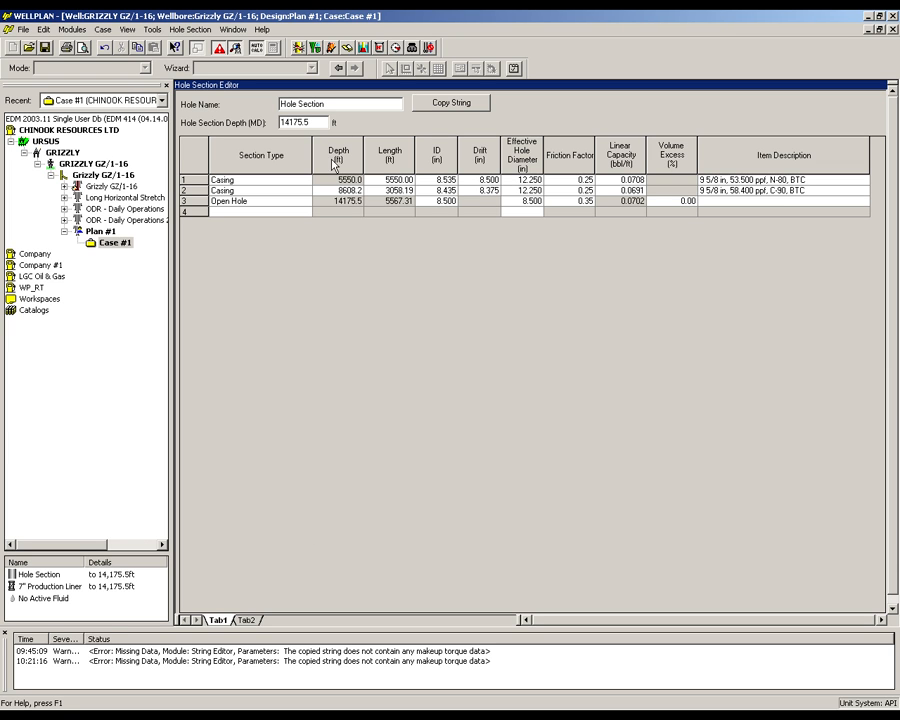
- Switch to the torque and drag module and set its analysis mode to Drag Chart
{"action": "left_click", "coordinate": [300, 48]}
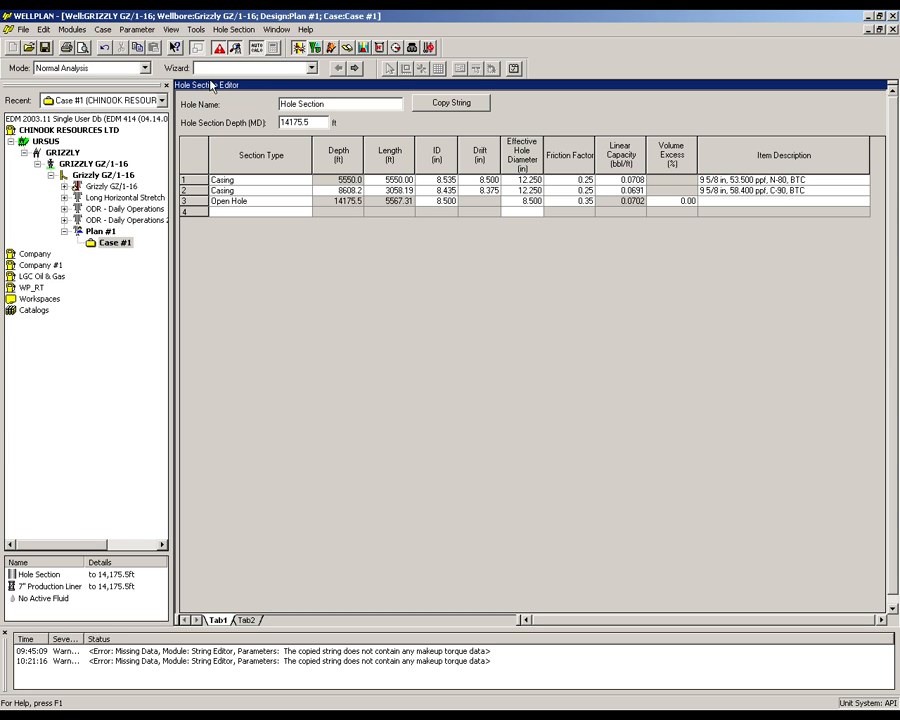
{"action": "left_click", "coordinate": [108, 67]}
{"action": "left_click", "coordinate": [128, 102]}
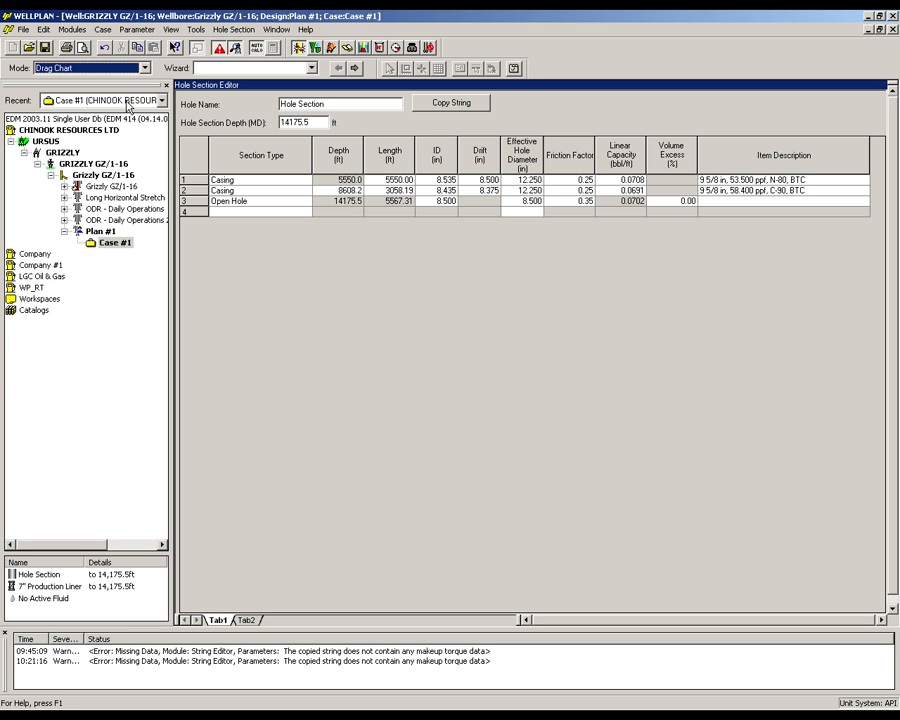
- Define the drag chart run from 8000 to 15000 ft MD in 100 ft steps, disabling rotating on bottom and rotating off bottom
{"action": "left_click", "coordinate": [128, 29]}
{"action": "left_click", "coordinate": [134, 42]}
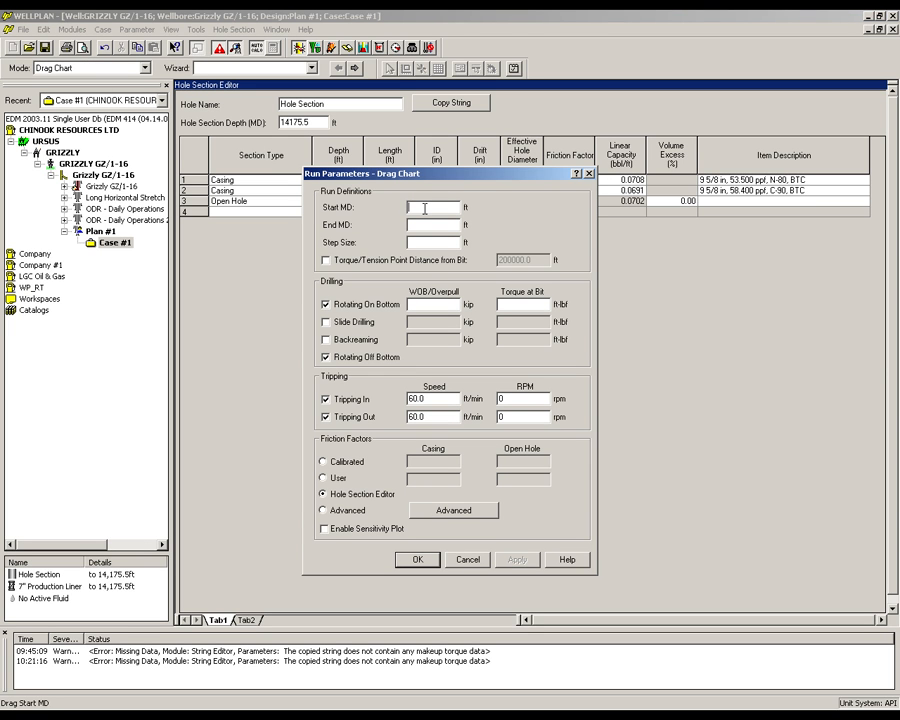
{"action": "type", "text": "8000"}
{"action": "left_click", "coordinate": [432, 224]}
{"action": "type", "text": "15000"}
{"action": "left_click", "coordinate": [439, 243]}
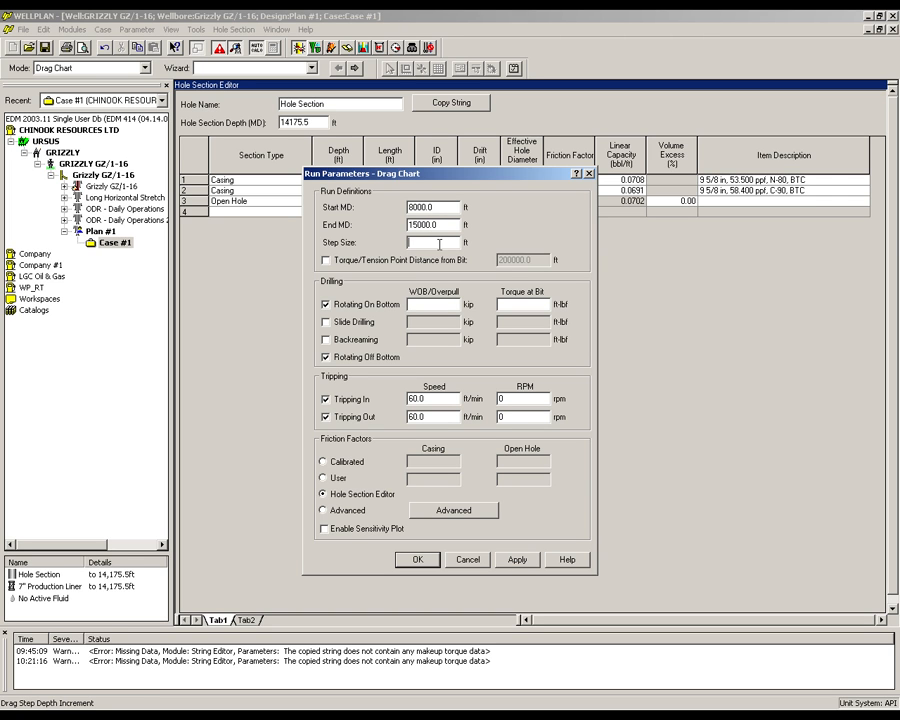
{"action": "type", "text": "100"}
{"action": "left_click", "coordinate": [325, 304]}
{"action": "left_click", "coordinate": [325, 357]}
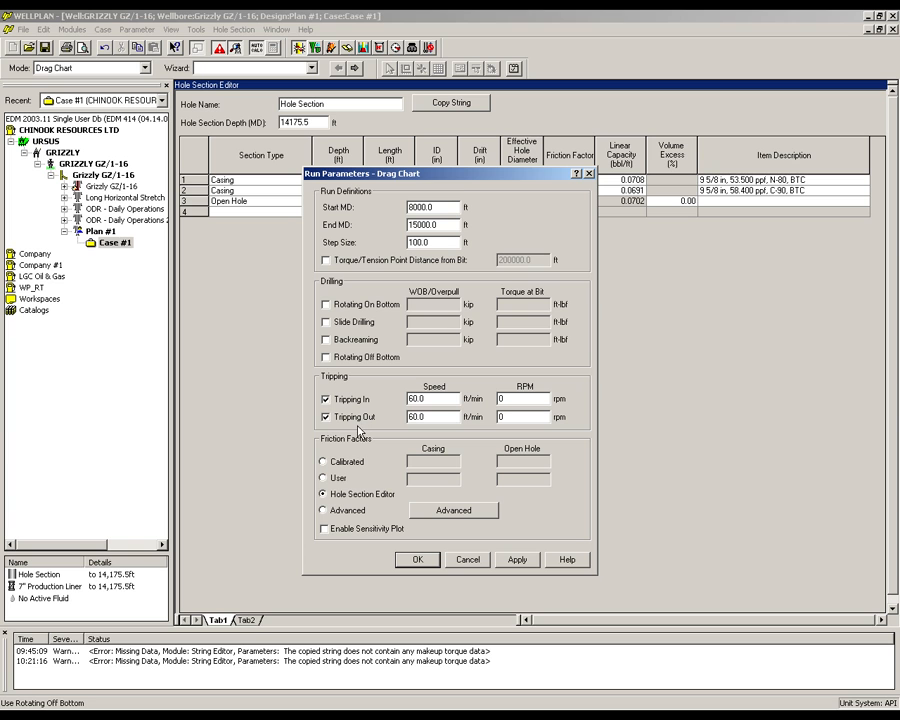
{"action": "left_click", "coordinate": [419, 561]}
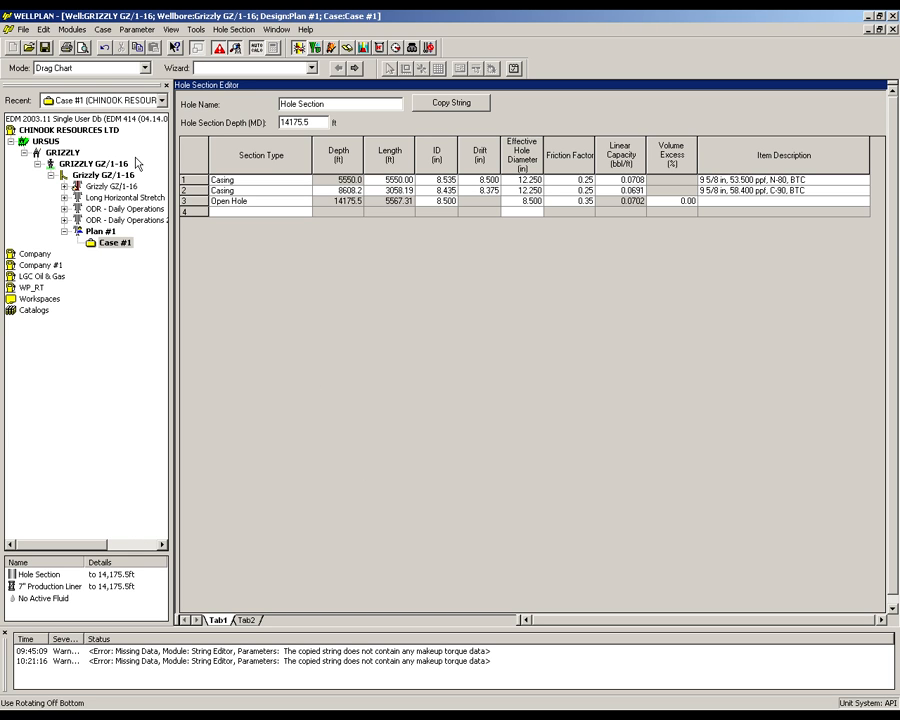
- In the torque drag setup, set the traveling assembly weight to 25 kip and disable both maximum weight-on-bit rotating limits
{"action": "left_click", "coordinate": [103, 29]}
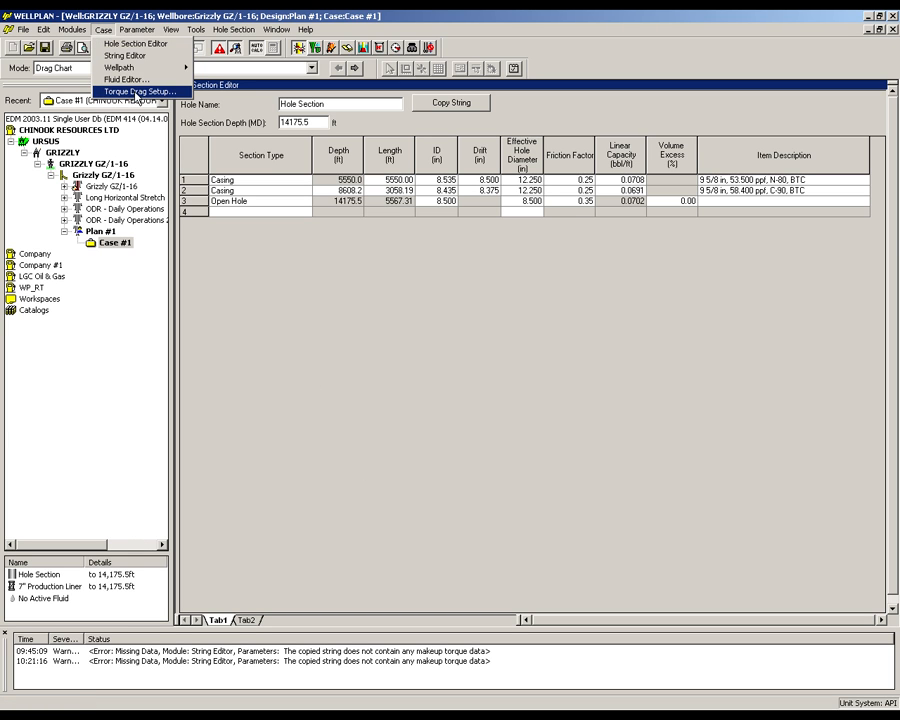
{"action": "left_click", "coordinate": [121, 90]}
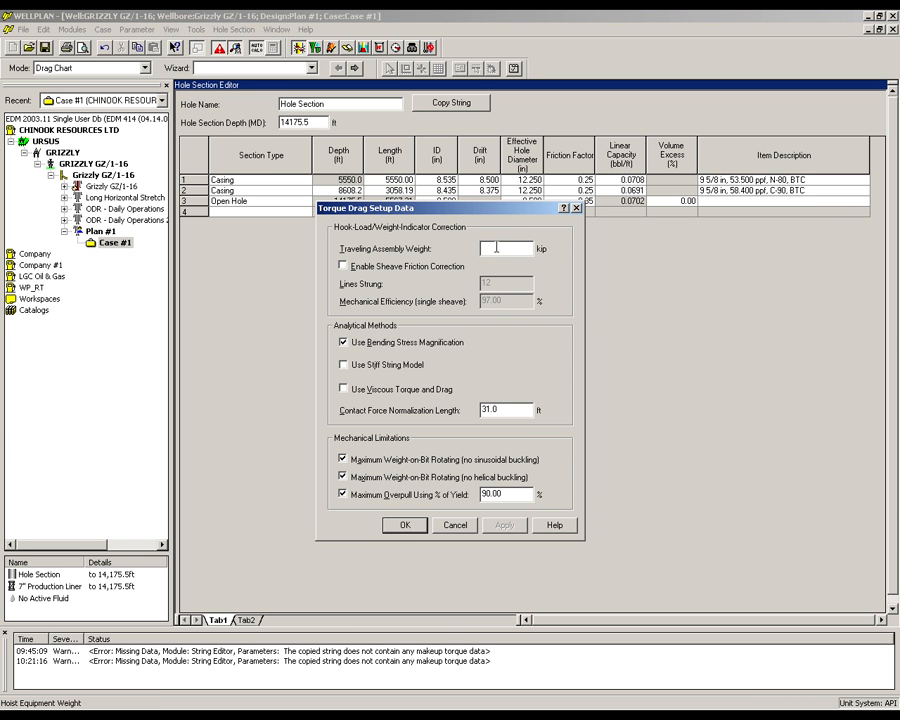
{"action": "left_click", "coordinate": [491, 248]}
{"action": "type", "text": "25"}
{"action": "left_click", "coordinate": [343, 459]}
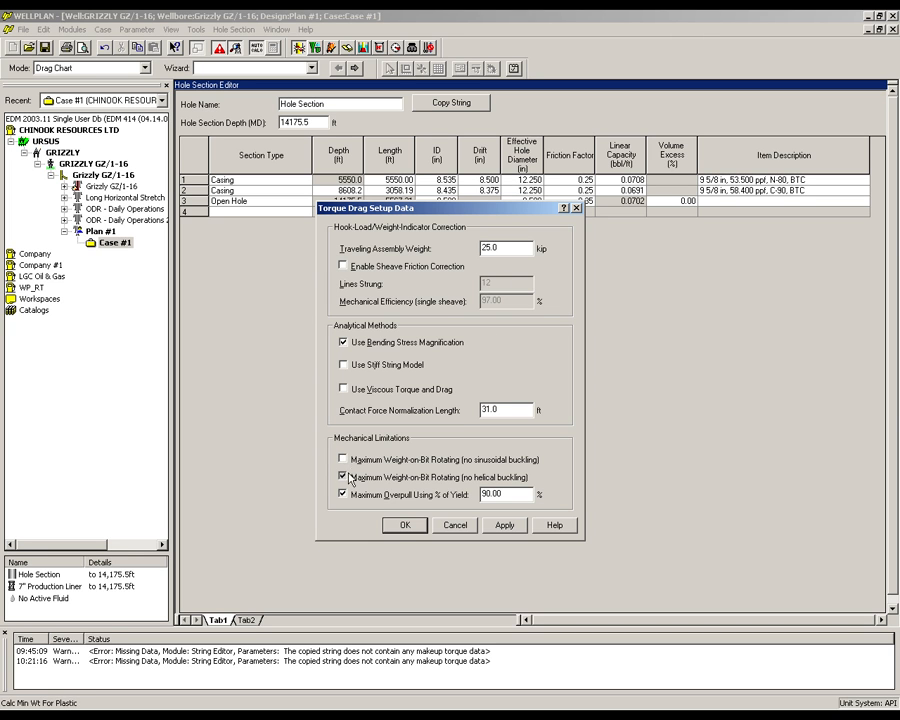
{"action": "left_click", "coordinate": [402, 526]}
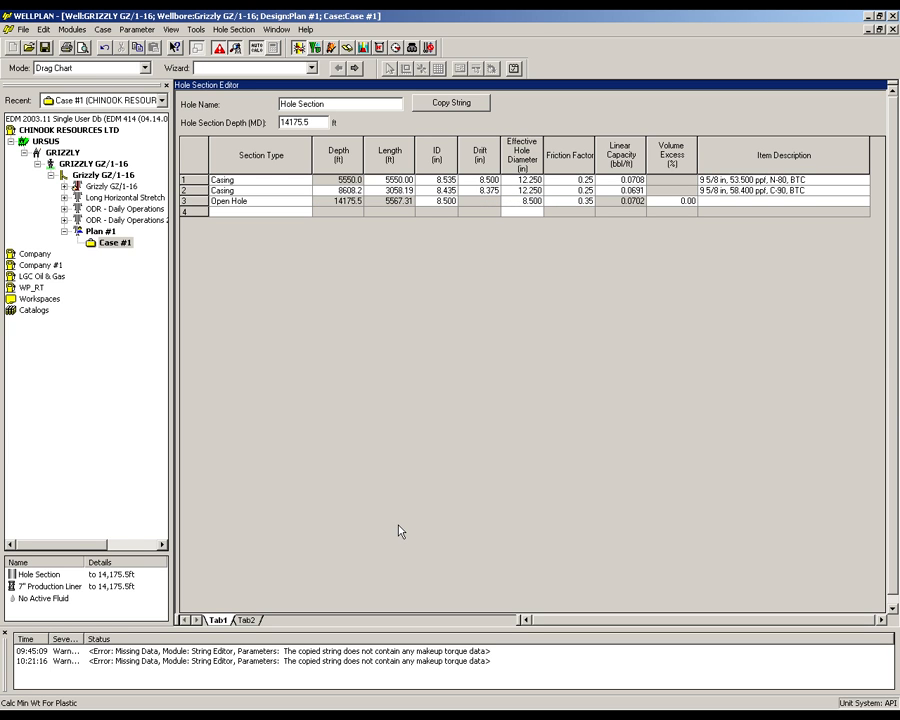
- Display the tension point chart and examine the tripping in and tripping out curves against the buckling and yield limits
{"action": "left_click", "coordinate": [172, 32]}
{"action": "mouse_move", "coordinate": [205, 129]}
{"action": "left_click", "coordinate": [268, 127]}
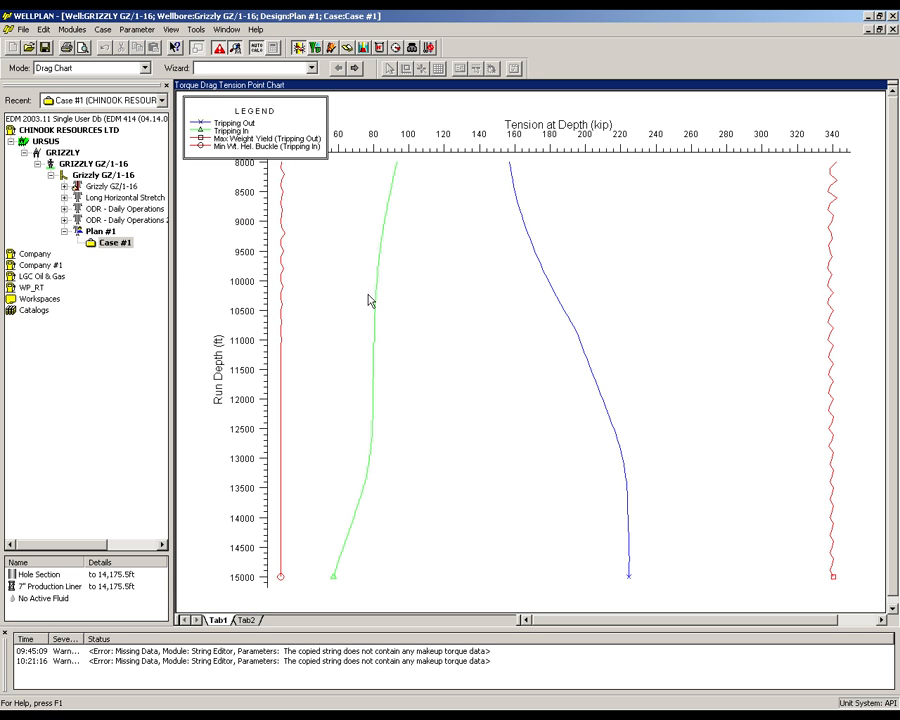
{"action": "left_click", "coordinate": [376, 300]}
{"action": "left_click", "coordinate": [566, 323]}
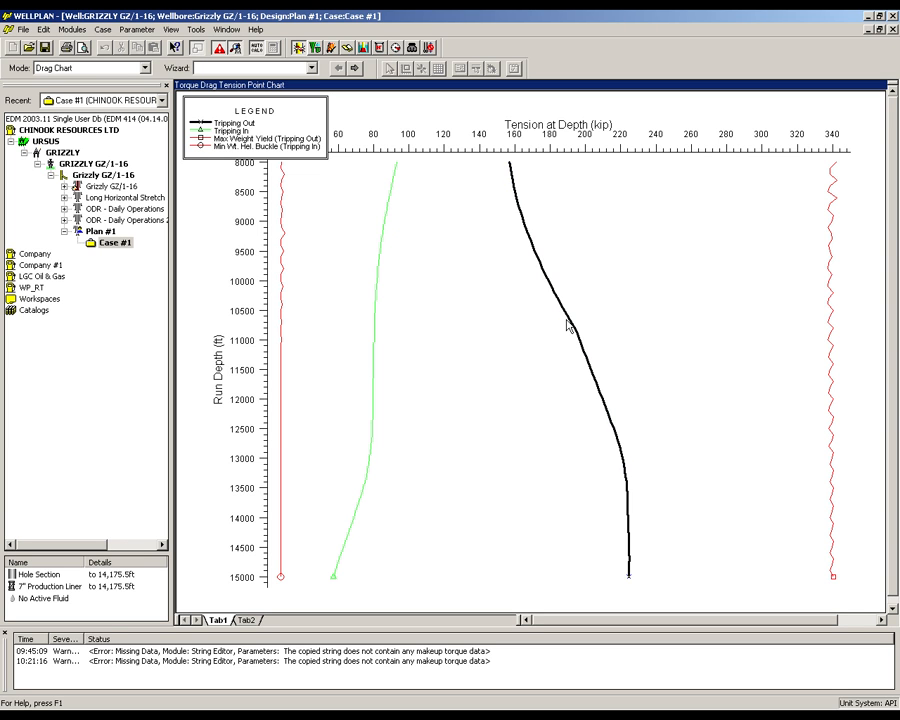
{"action": "left_click", "coordinate": [547, 312]}
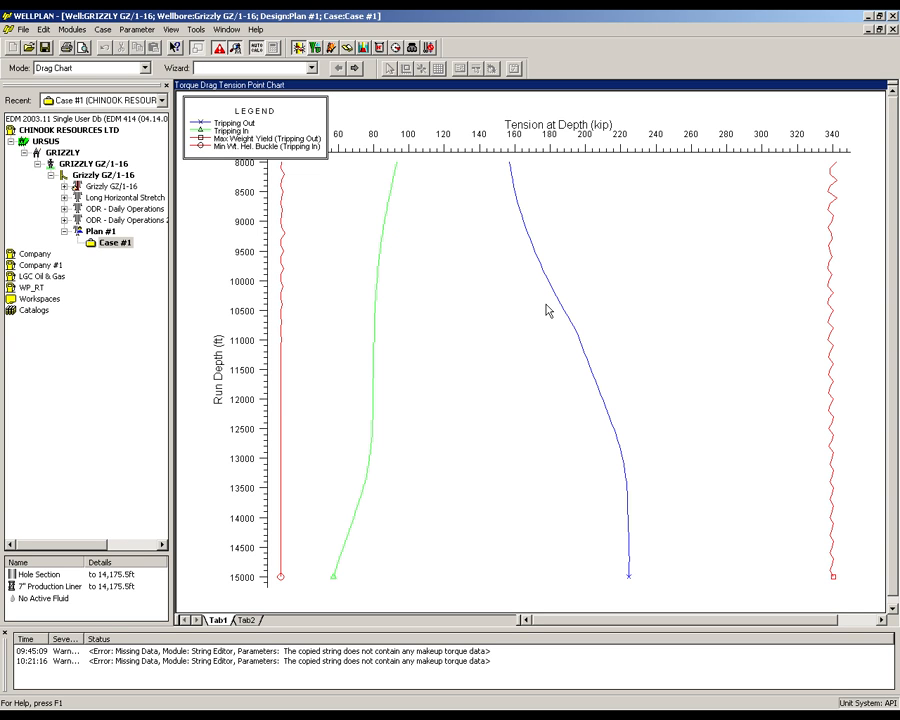
{"action": "left_click", "coordinate": [831, 283]}
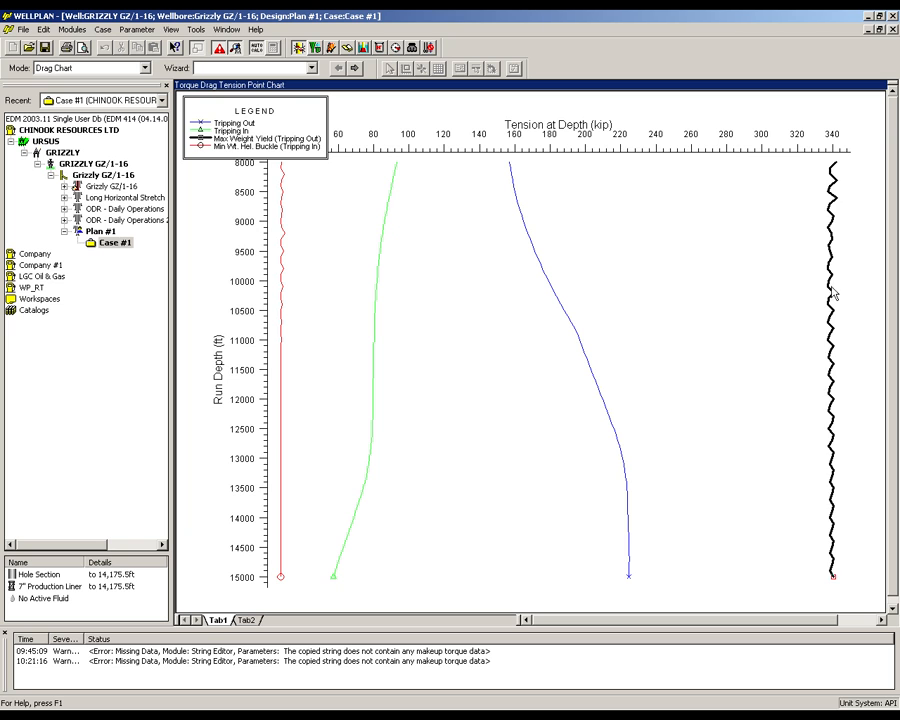
{"action": "left_click", "coordinate": [616, 282]}
{"action": "left_click", "coordinate": [283, 272]}
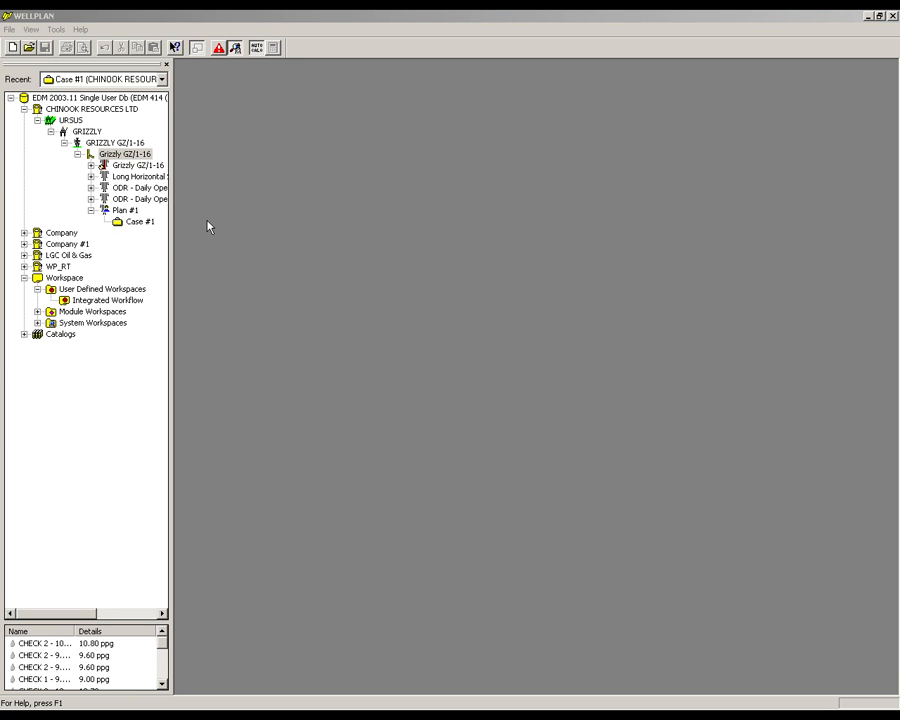
- Create a new design and case for the Grizzly GZ/1-16 wellbore from the OpenWells ODR report Daily Operations 26 - Feb 20, 1997
{"action": "right_click", "coordinate": [128, 156]}
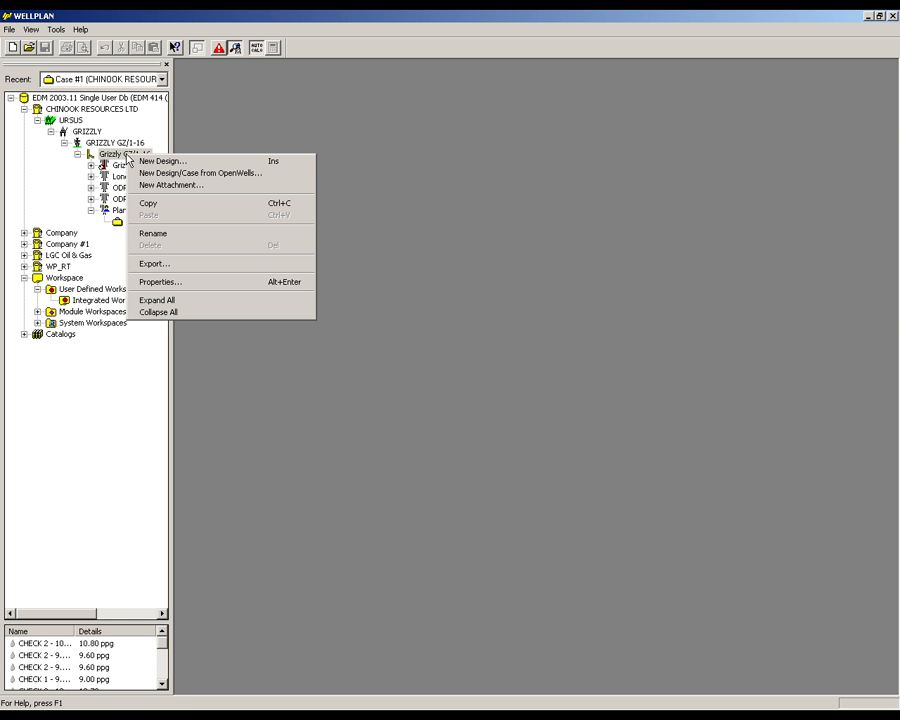
{"action": "left_click", "coordinate": [147, 174]}
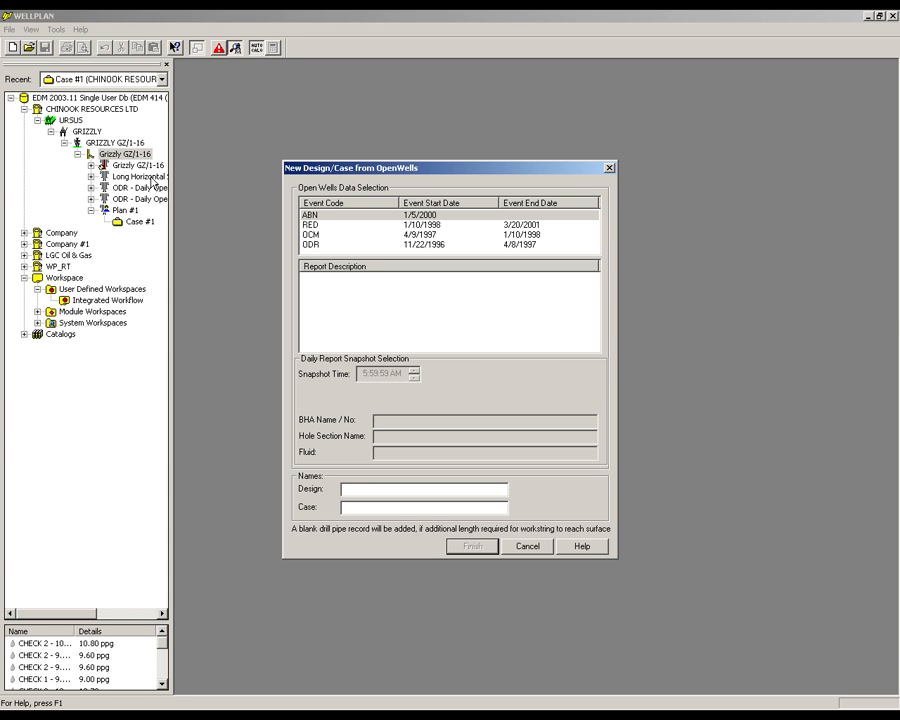
{"action": "left_click", "coordinate": [318, 248]}
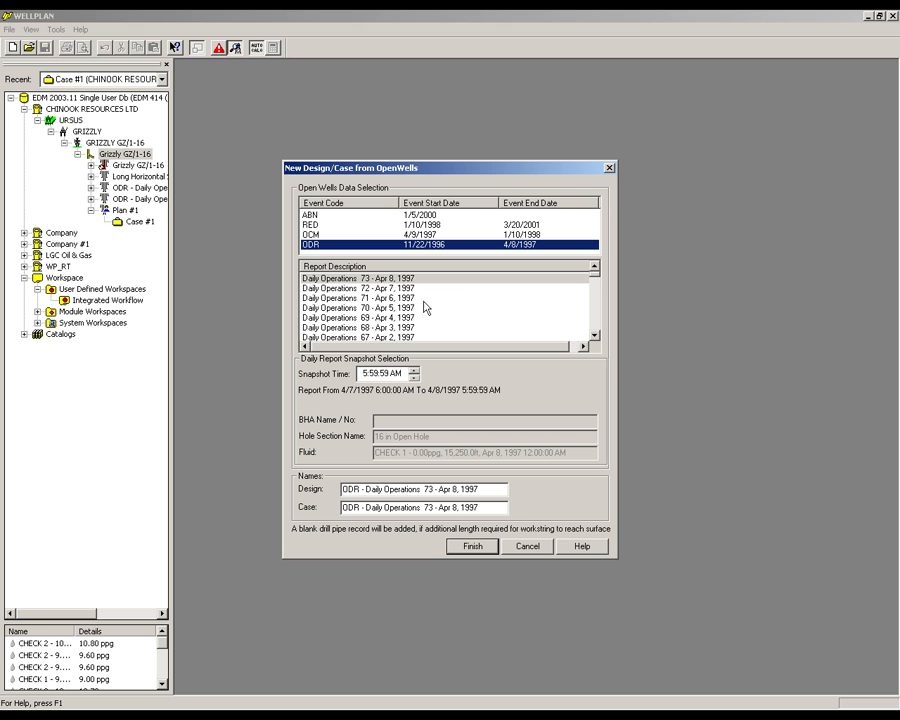
{"action": "left_click", "coordinate": [597, 324]}
{"action": "left_click", "coordinate": [596, 320]}
{"action": "left_click", "coordinate": [596, 321]}
{"action": "left_click", "coordinate": [595, 322]}
{"action": "left_click", "coordinate": [595, 322]}
{"action": "left_click", "coordinate": [595, 323]}
{"action": "left_click", "coordinate": [594, 323]}
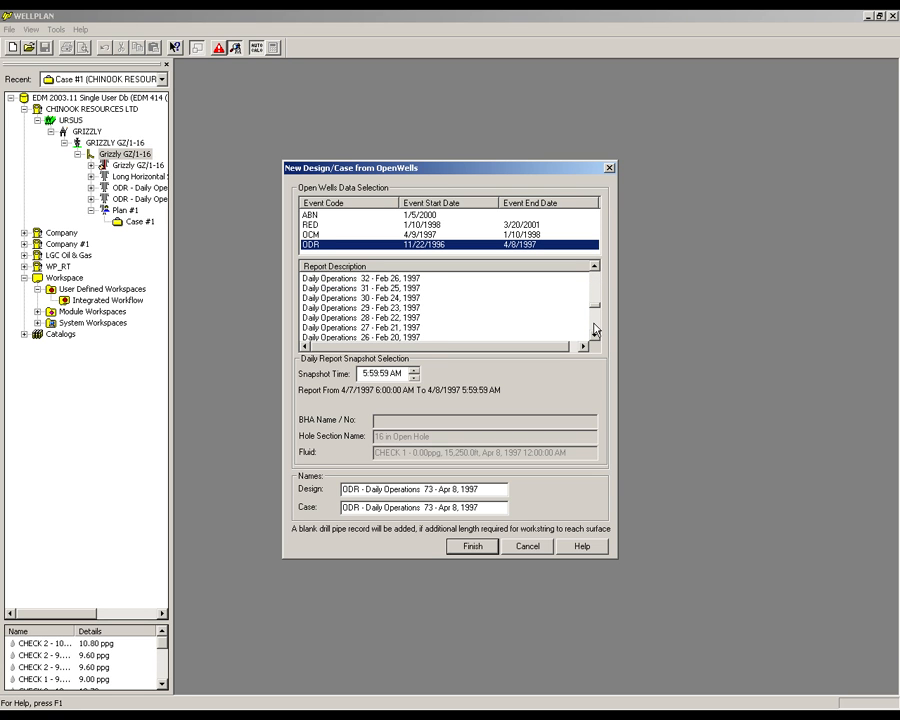
{"action": "left_click", "coordinate": [370, 338]}
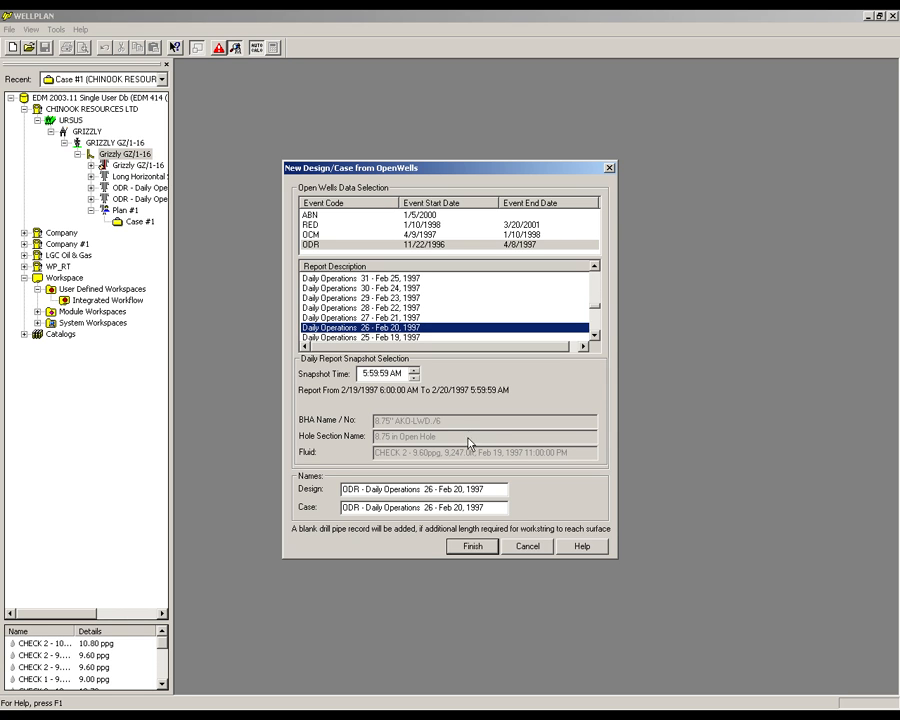
{"action": "left_click", "coordinate": [470, 544]}
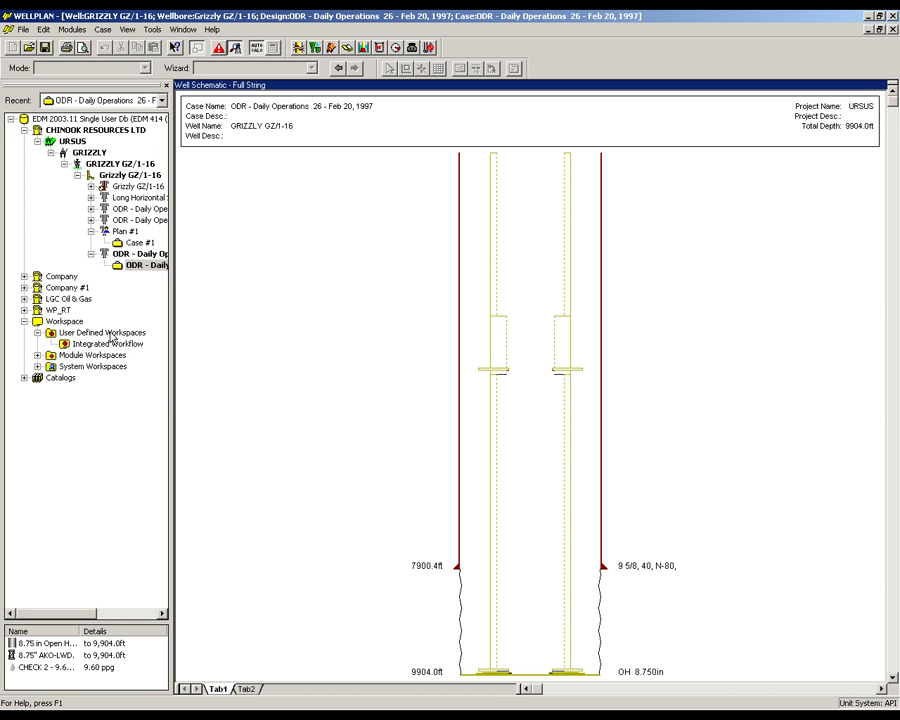
- Apply the Integrated Workflow workspace to the new case and show its hole section and string data
{"action": "right_click", "coordinate": [114, 345]}
{"action": "left_click", "coordinate": [131, 355]}
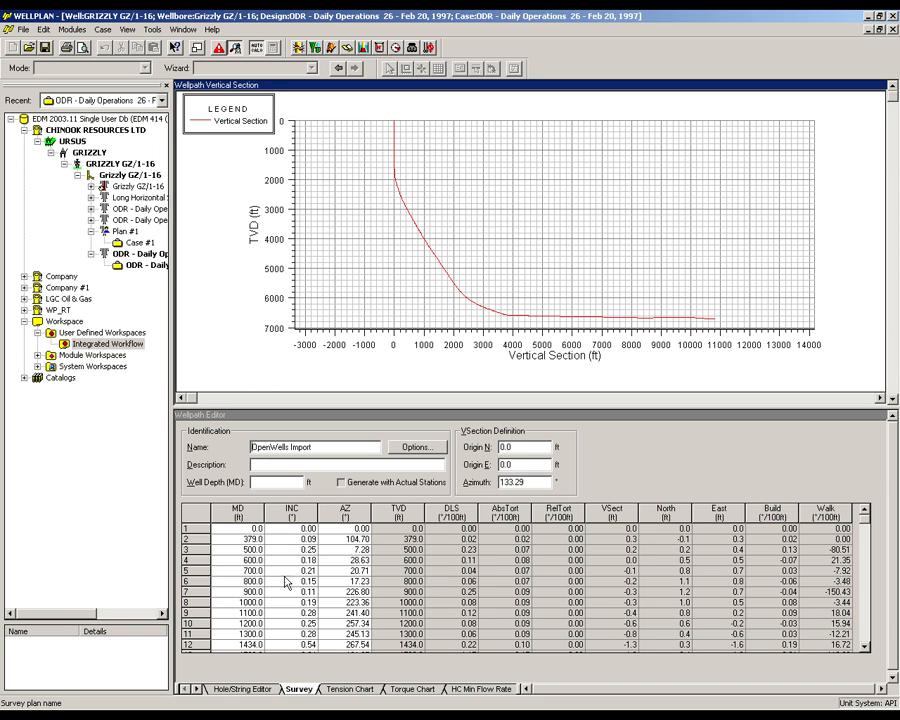
{"action": "left_click", "coordinate": [262, 688]}
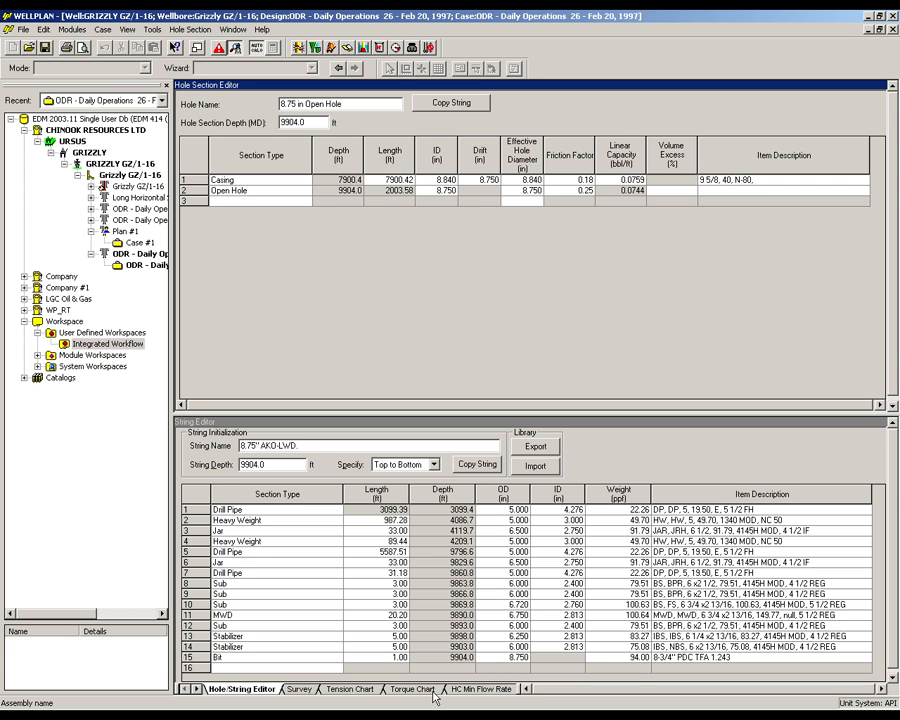
- Switch the Daily Operations 26 case to torque and drag analysis in Drag Chart mode
{"action": "left_click", "coordinate": [298, 48]}
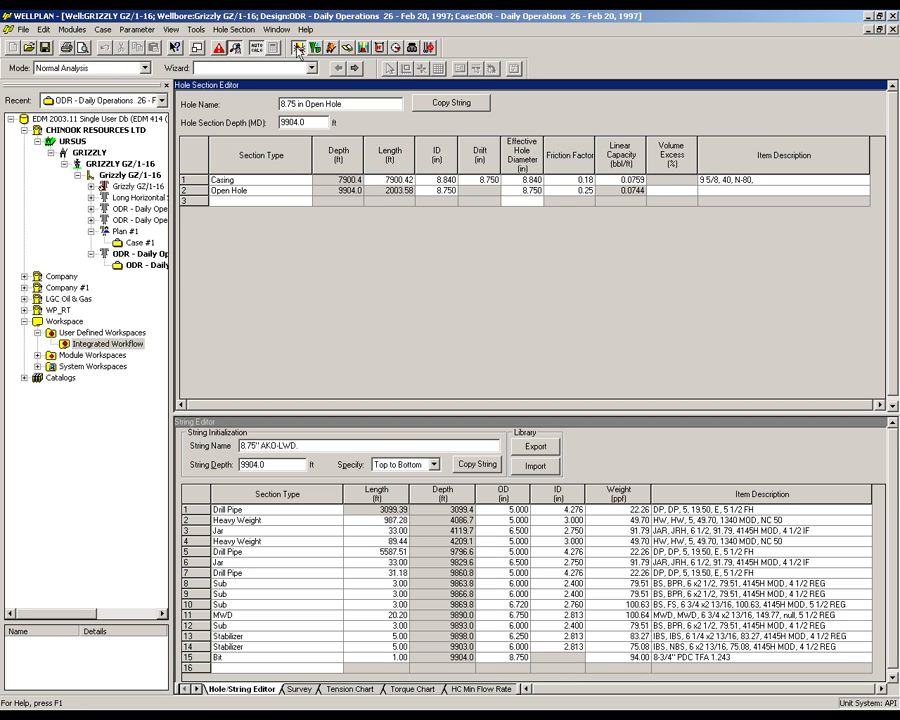
{"action": "left_click", "coordinate": [145, 68]}
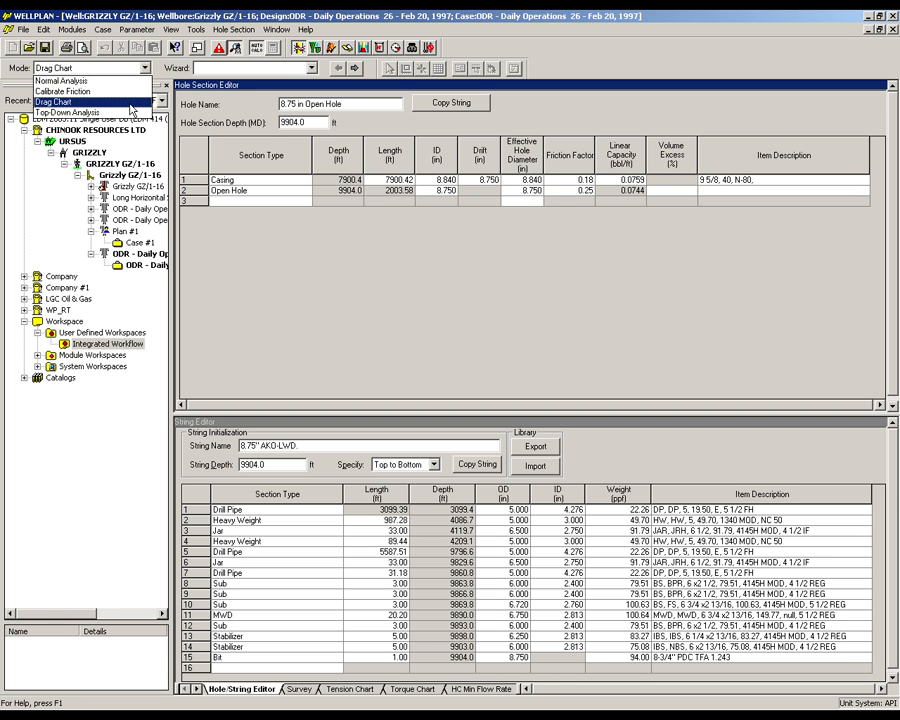
{"action": "left_click", "coordinate": [131, 103]}
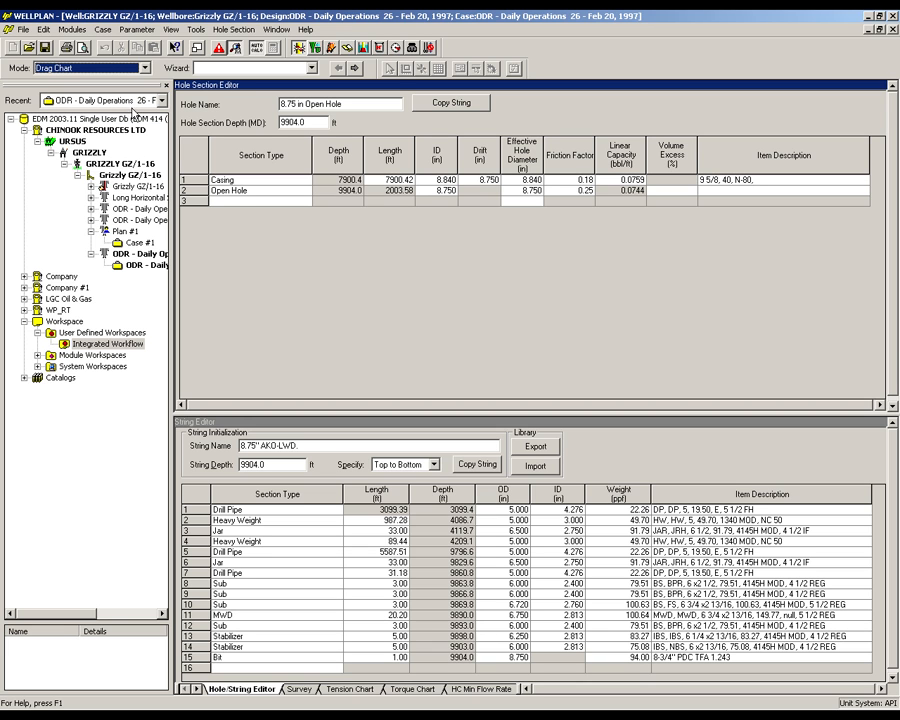
- Define the drag chart run from 8000 to 10000 ft MD with a 100 ft step size
{"action": "left_click", "coordinate": [141, 31]}
{"action": "left_click", "coordinate": [145, 43]}
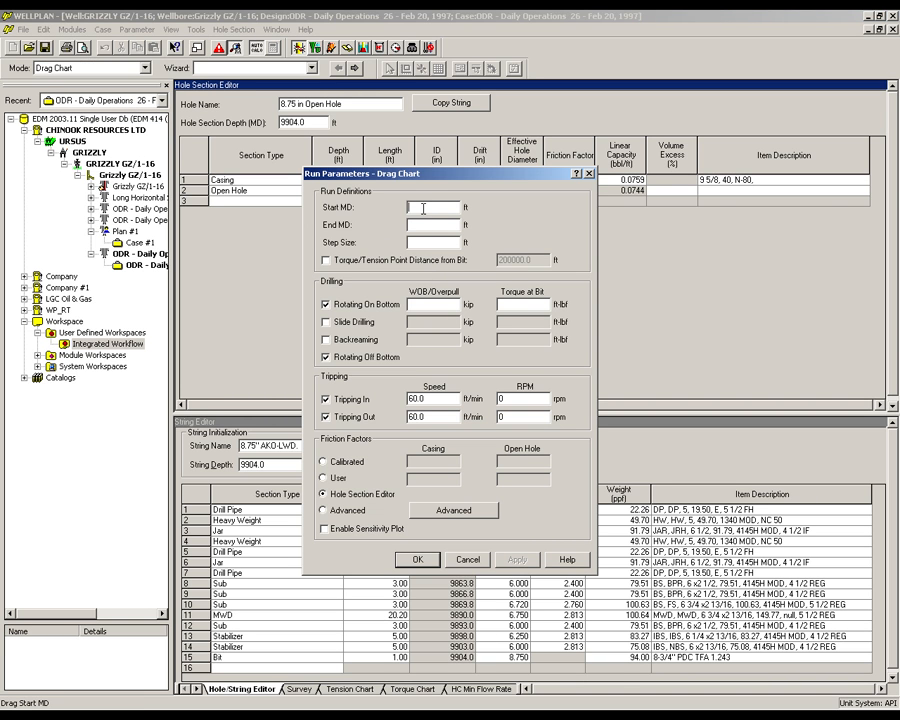
{"action": "type", "text": "8000"}
{"action": "left_click", "coordinate": [423, 225]}
{"action": "type", "text": "10000"}
{"action": "left_click", "coordinate": [440, 242]}
{"action": "type", "text": "100"}
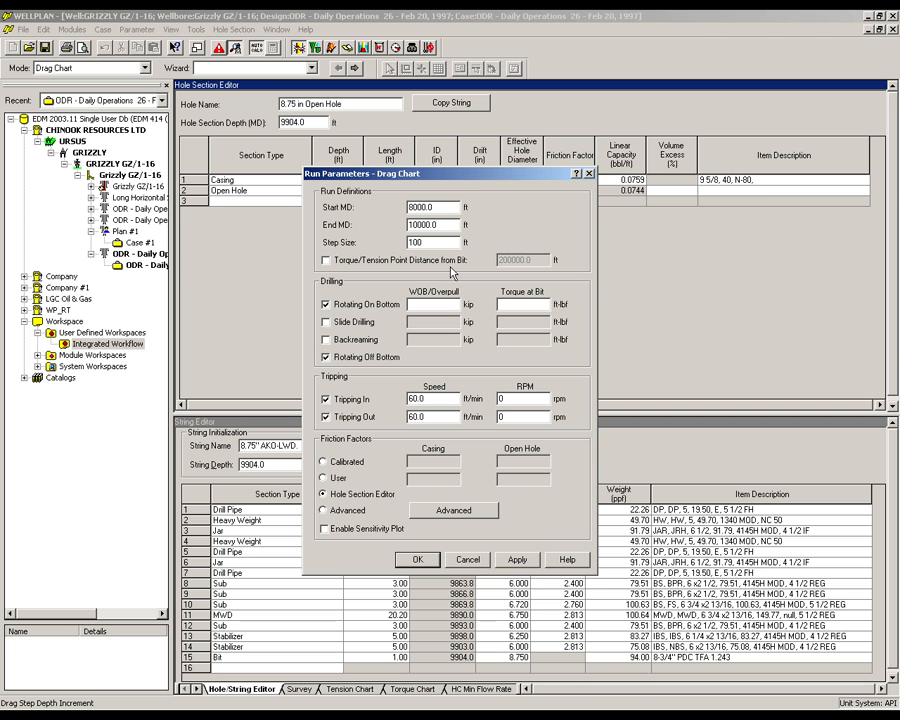
- Enter a 10 kip WOB and the torque at bit for rotating on bottom, and accept the run parameters
{"action": "left_click", "coordinate": [432, 306]}
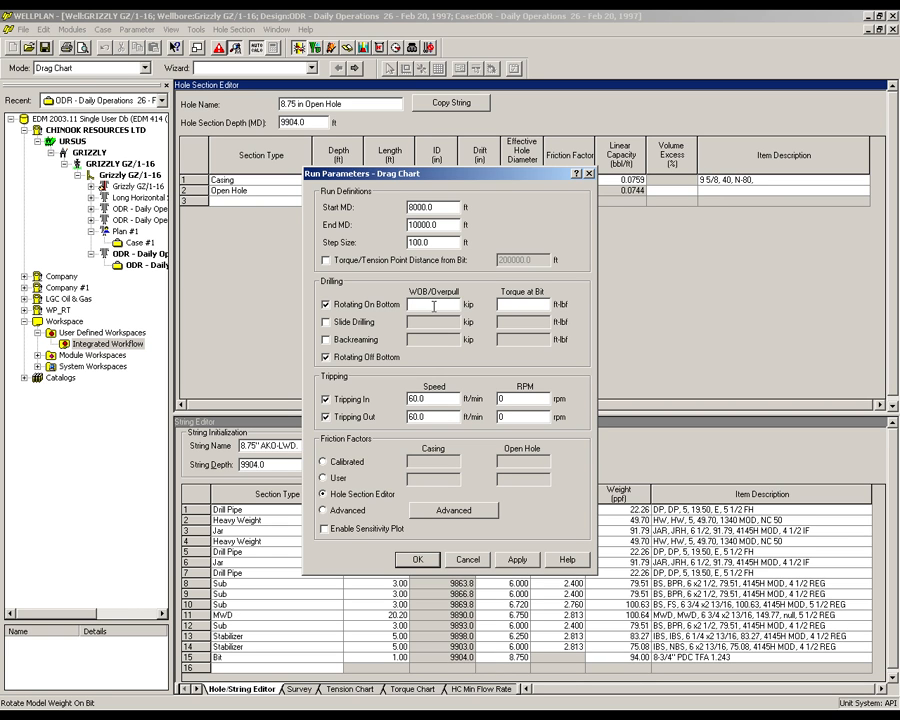
{"action": "type", "text": "10"}
{"action": "left_click", "coordinate": [512, 305]}
{"action": "type", "text": "3500"}
{"action": "left_click", "coordinate": [418, 559]}
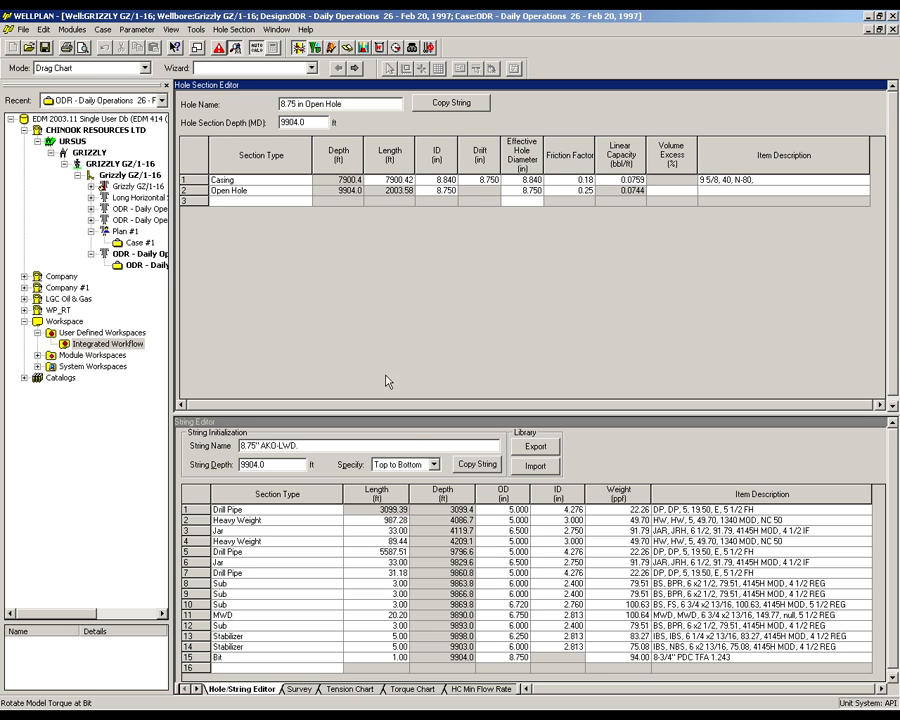
- Review the torque drag setup data of the Daily Operations 26 case and accept the existing settings
{"action": "left_click", "coordinate": [103, 29]}
{"action": "left_click", "coordinate": [128, 91]}
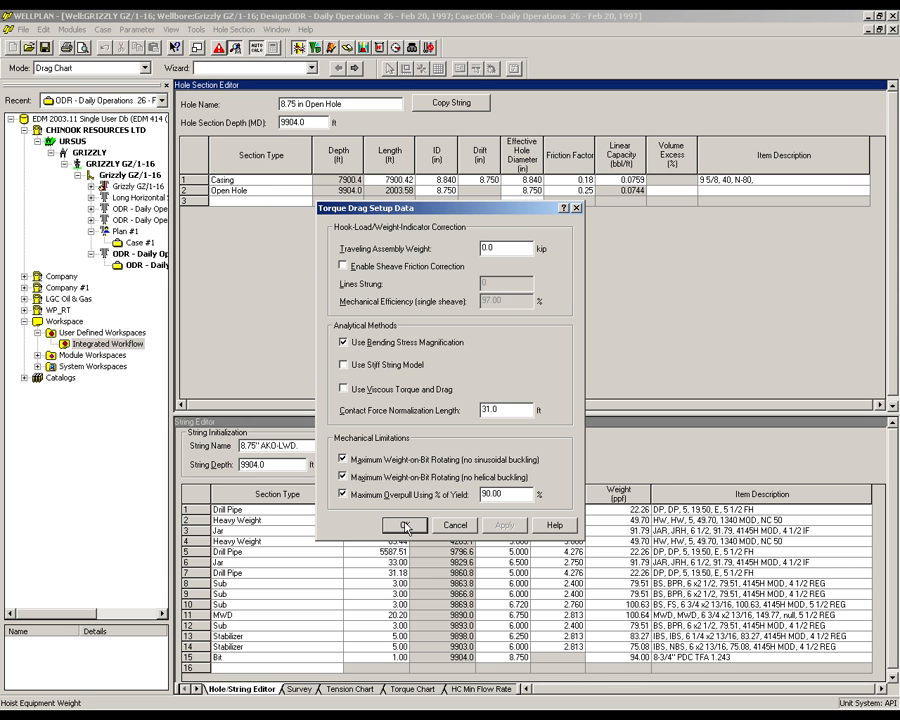
{"action": "left_click", "coordinate": [405, 525]}
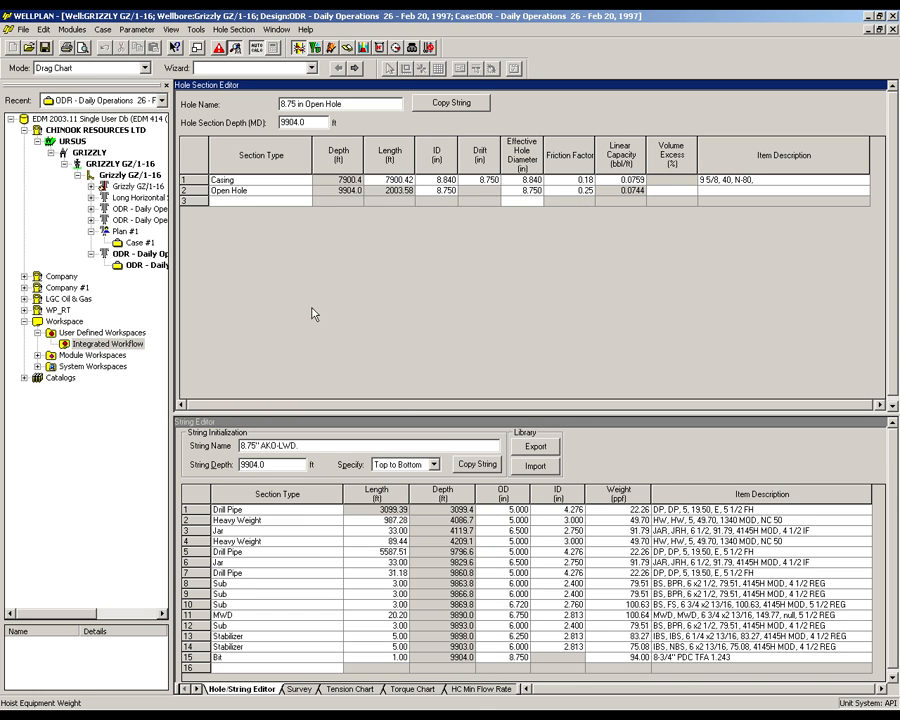
- Compare the modelled tension curves with the actual tripping and rotating loads on the tension chart
{"action": "left_click", "coordinate": [339, 688]}
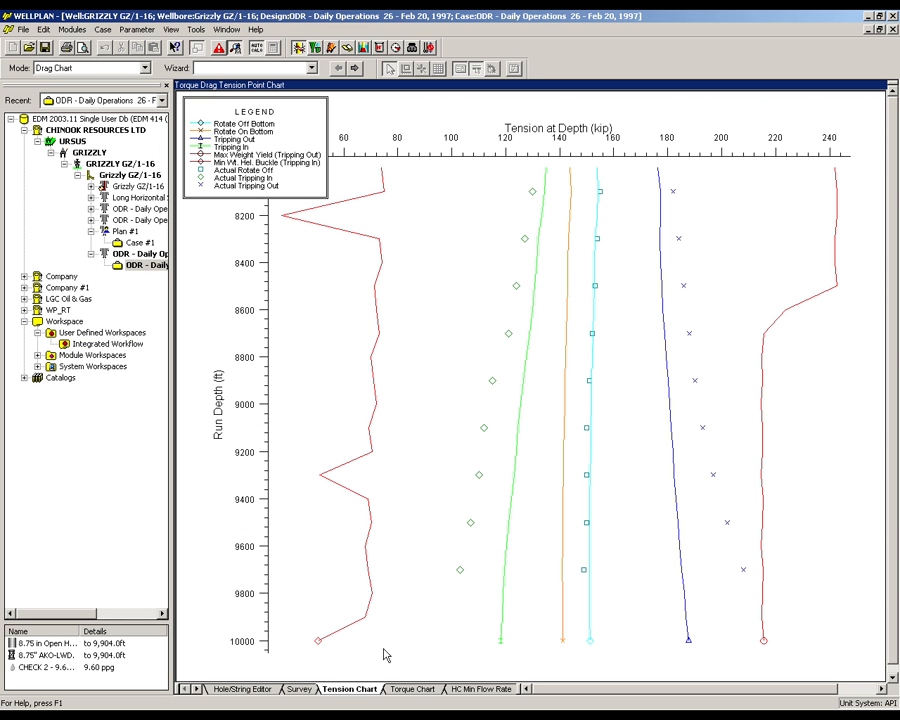
{"action": "left_click", "coordinate": [564, 543]}
{"action": "left_click", "coordinate": [671, 450]}
{"action": "left_click", "coordinate": [701, 452]}
- Compare modelled and actual torque on the torque chart, and inspect the horizontal stretch of the surveyed wellpath
{"action": "left_click", "coordinate": [412, 688]}
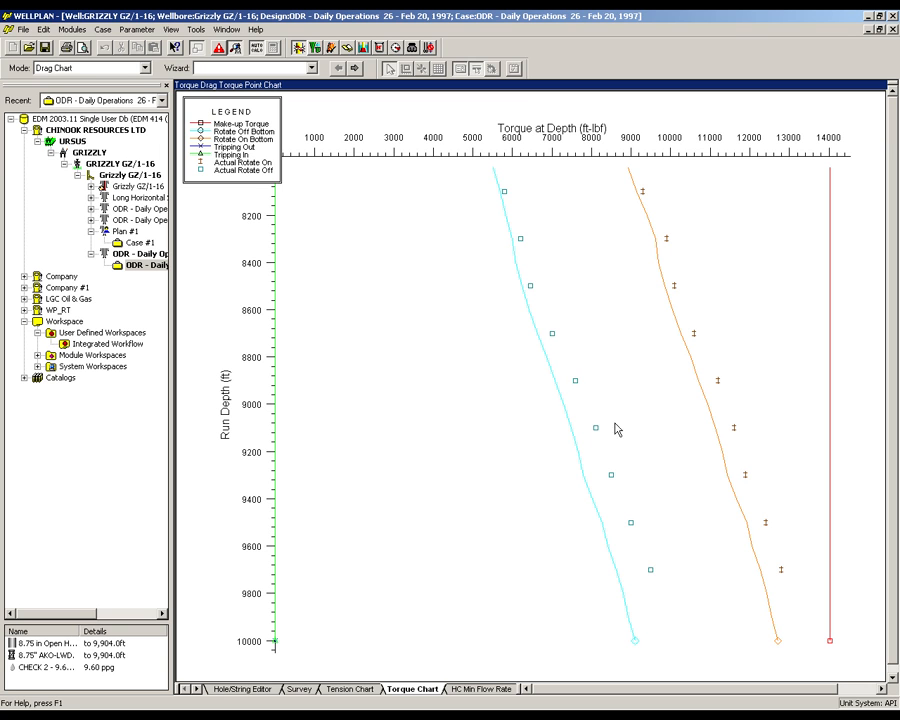
{"action": "left_click", "coordinate": [582, 469]}
{"action": "left_click", "coordinate": [299, 689]}
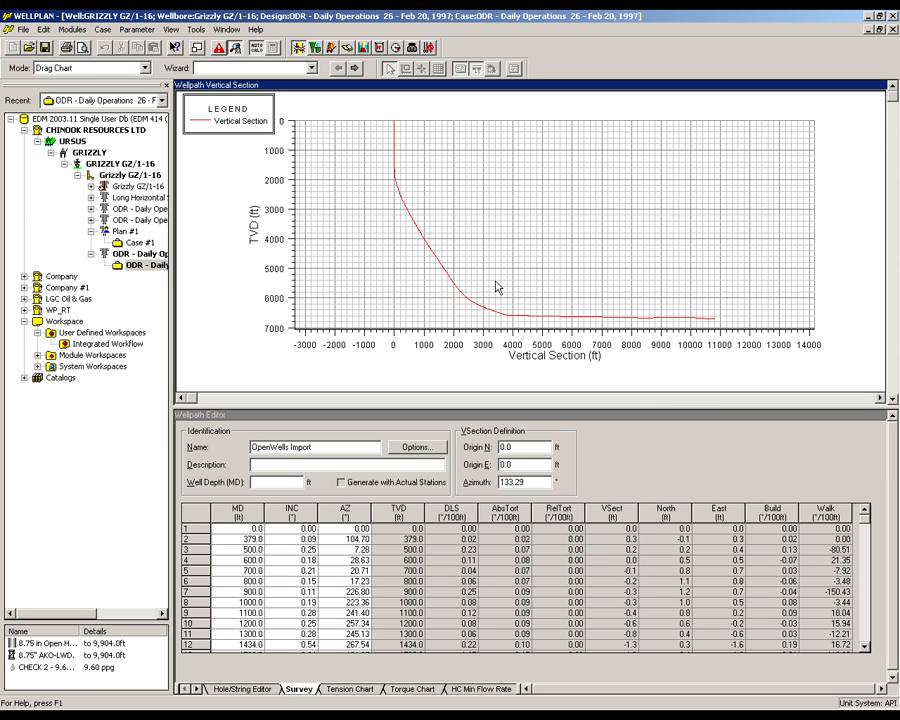
{"action": "left_click", "coordinate": [612, 317]}
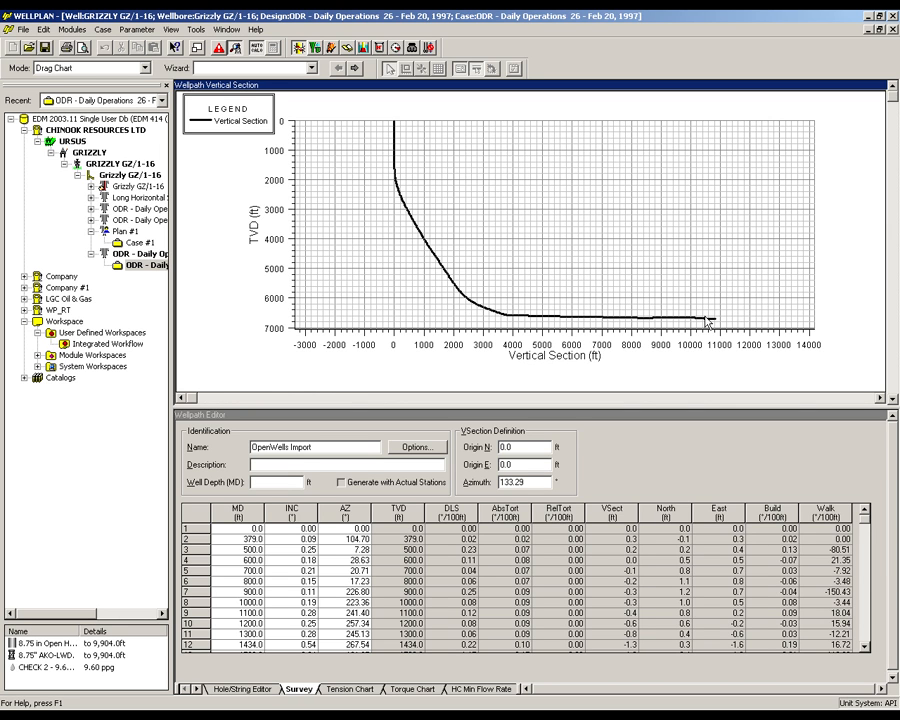
- Switch to the hydraulics module and set its analysis mode to Hole Cleaning - Operational
{"action": "left_click", "coordinate": [314, 50]}
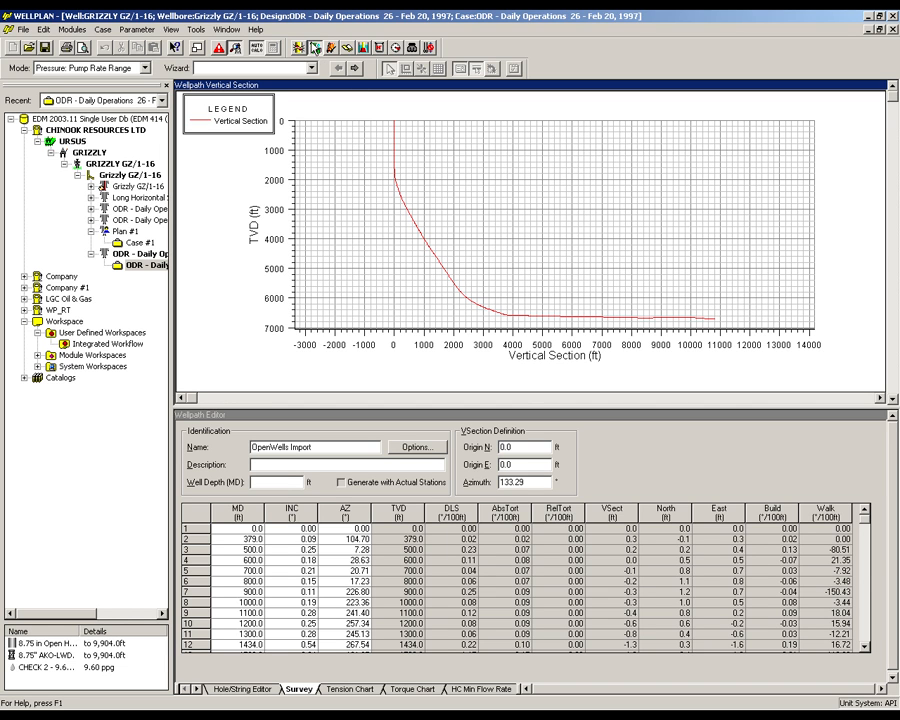
{"action": "left_click", "coordinate": [143, 68]}
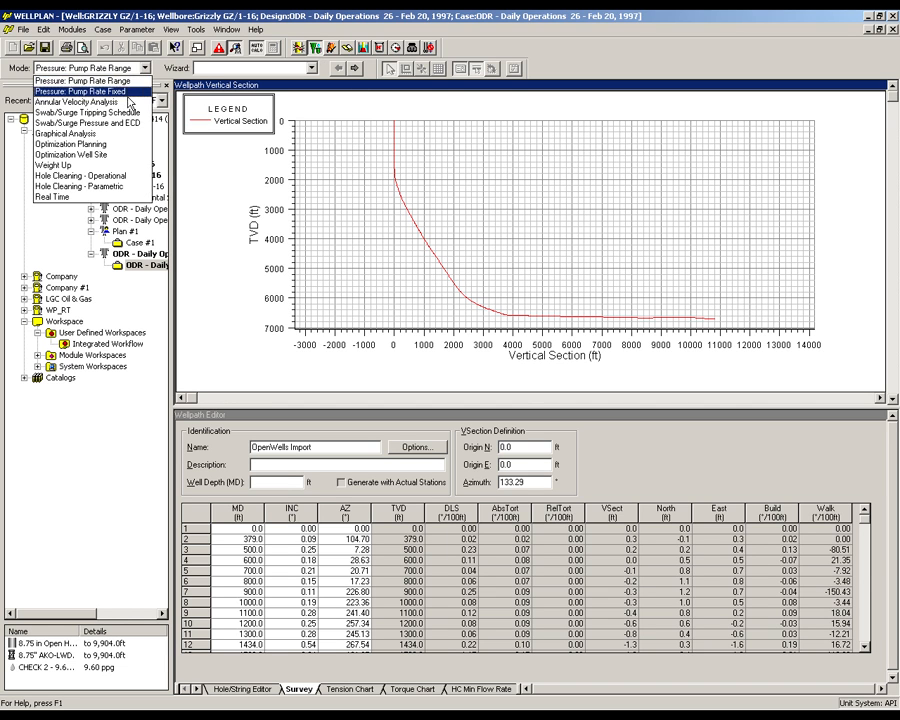
{"action": "left_click", "coordinate": [119, 176]}
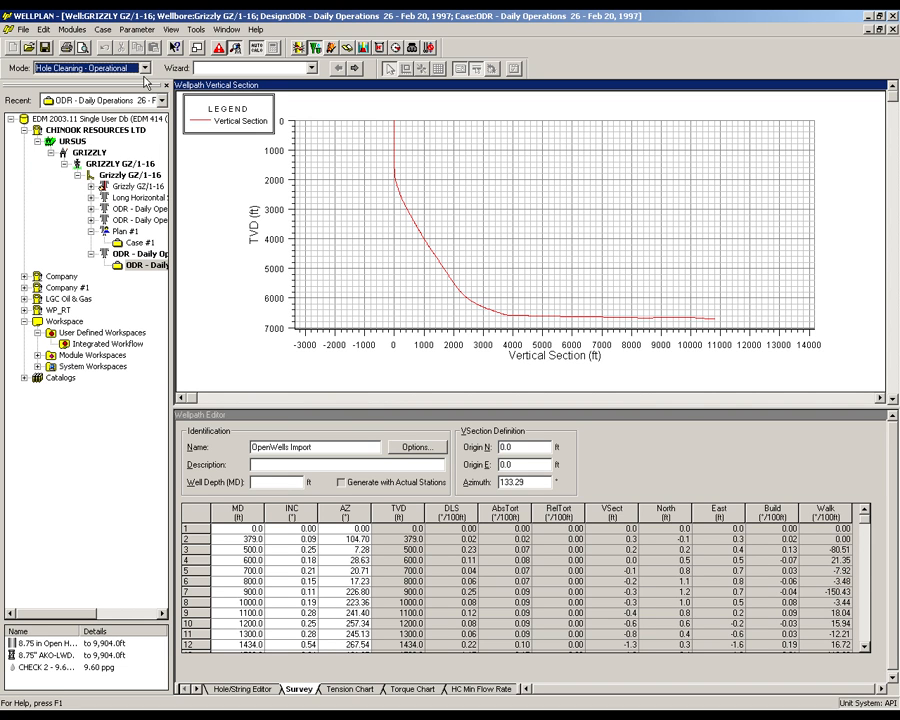
- In the transport analysis data, set the rate of penetration to 200 ft/hr, rotary speed to 0 rpm and pump rate to 600 gpm
{"action": "left_click", "coordinate": [137, 29]}
{"action": "left_click", "coordinate": [143, 44]}
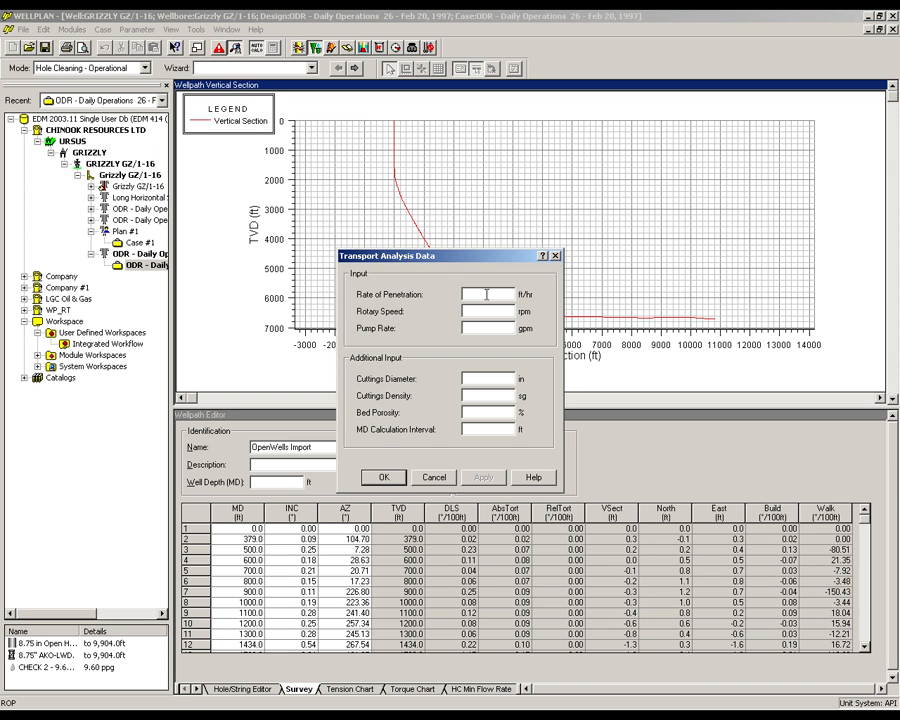
{"action": "type", "text": "200"}
{"action": "left_click", "coordinate": [490, 311]}
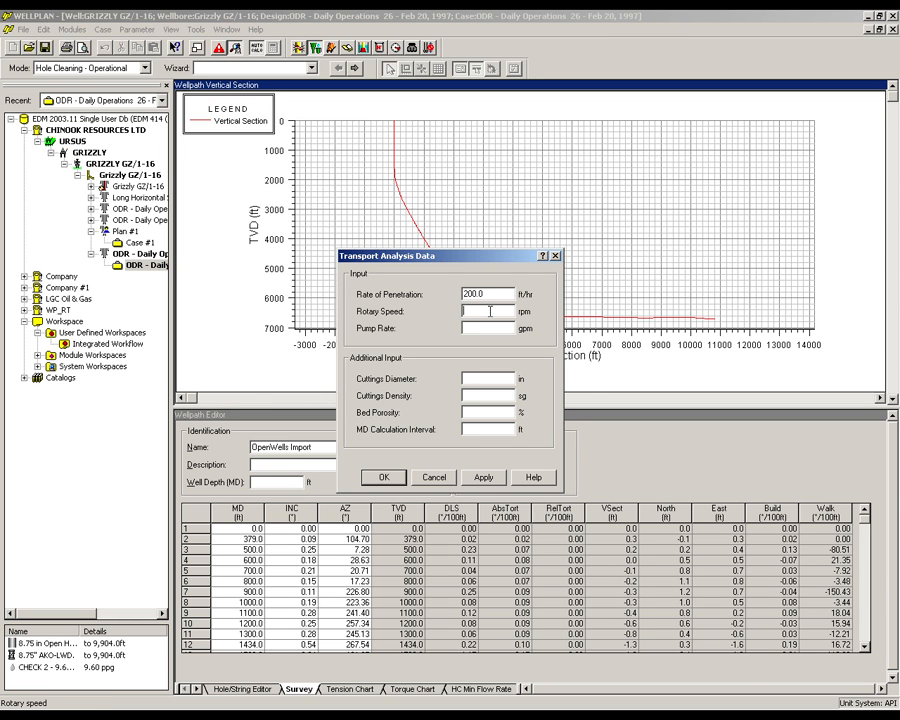
{"action": "type", "text": "0"}
{"action": "left_click", "coordinate": [482, 327]}
{"action": "type", "text": "600"}
- Set cuttings diameter to 0.125 in, cuttings density to 2.65 sg, bed porosity to 15% and MD calculation interval to 100 ft
{"action": "left_click", "coordinate": [485, 378]}
{"action": "type", "text": ".125"}
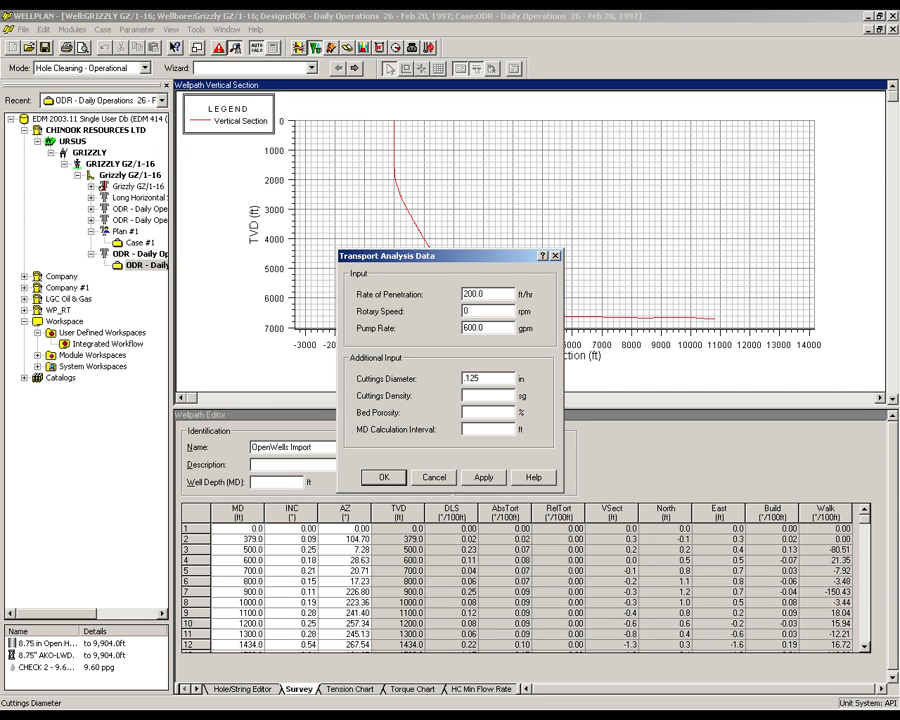
{"action": "left_click", "coordinate": [489, 395]}
{"action": "type", "text": "2.65"}
{"action": "left_click", "coordinate": [486, 412]}
{"action": "type", "text": "15"}
{"action": "left_click", "coordinate": [486, 429]}
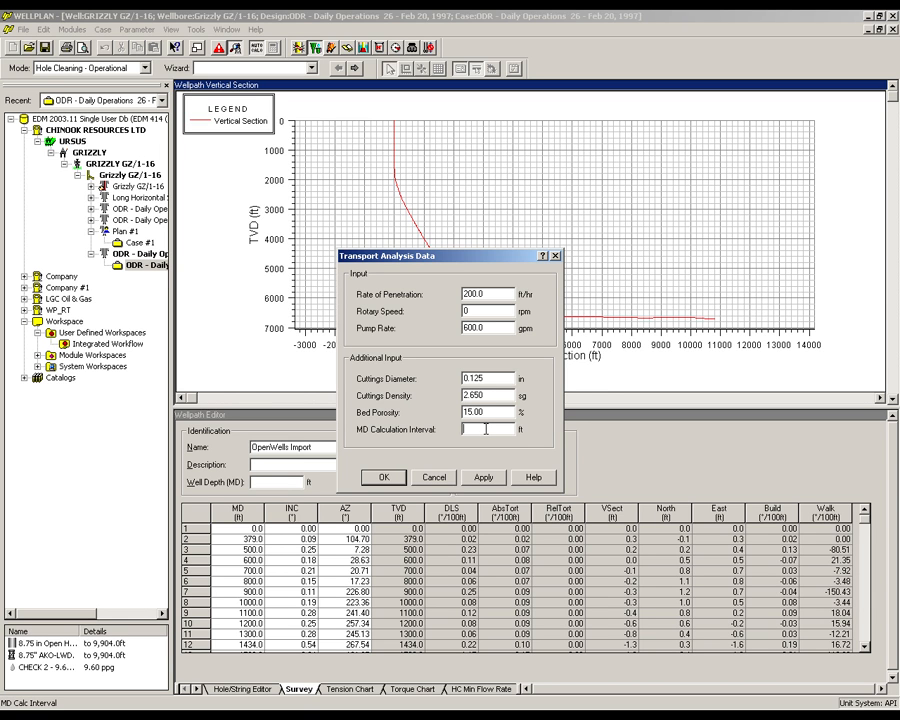
{"action": "type", "text": "100"}
{"action": "left_click", "coordinate": [401, 483]}
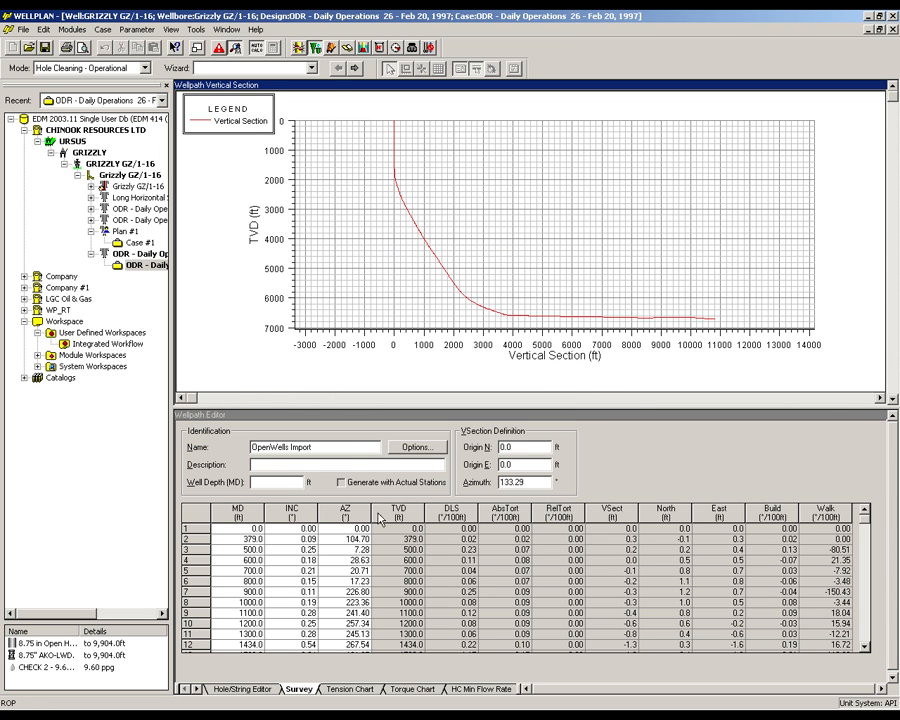
- On the hole cleaning minimum flow rate chart, try a rotary speed of 60 rpm
{"action": "left_click", "coordinate": [461, 690]}
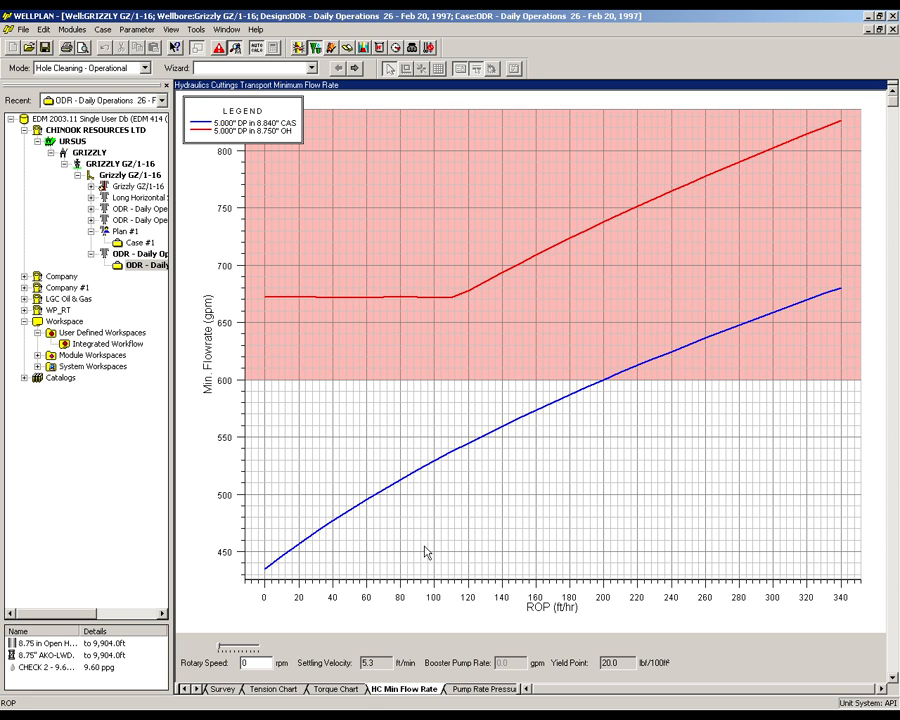
{"action": "left_click", "coordinate": [241, 663]}
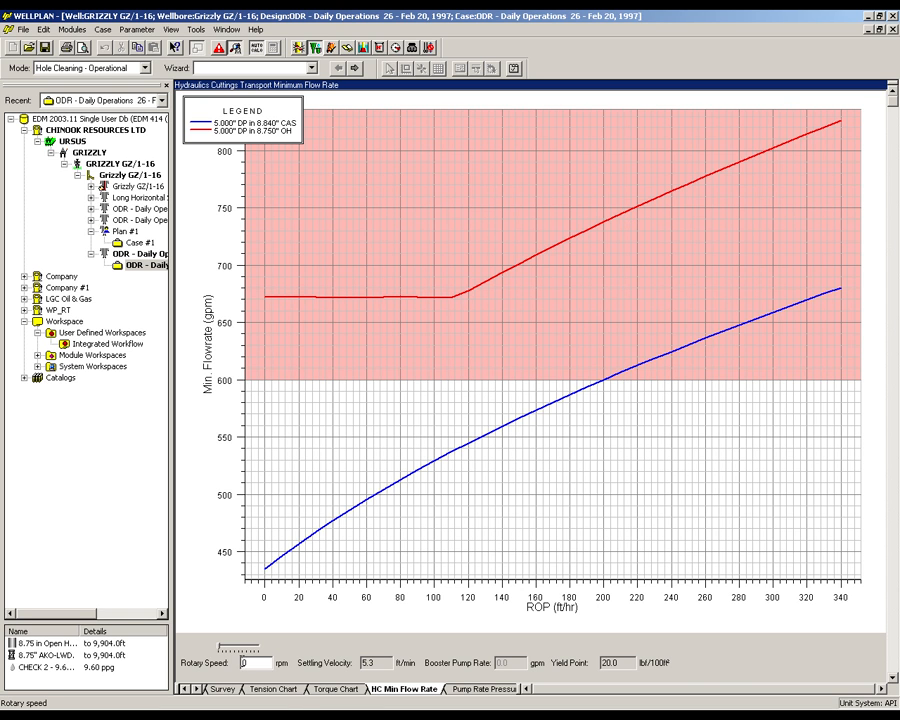
{"action": "type", "text": "8"}
{"action": "left_click", "coordinate": [260, 662]}
{"action": "key", "text": "Return"}
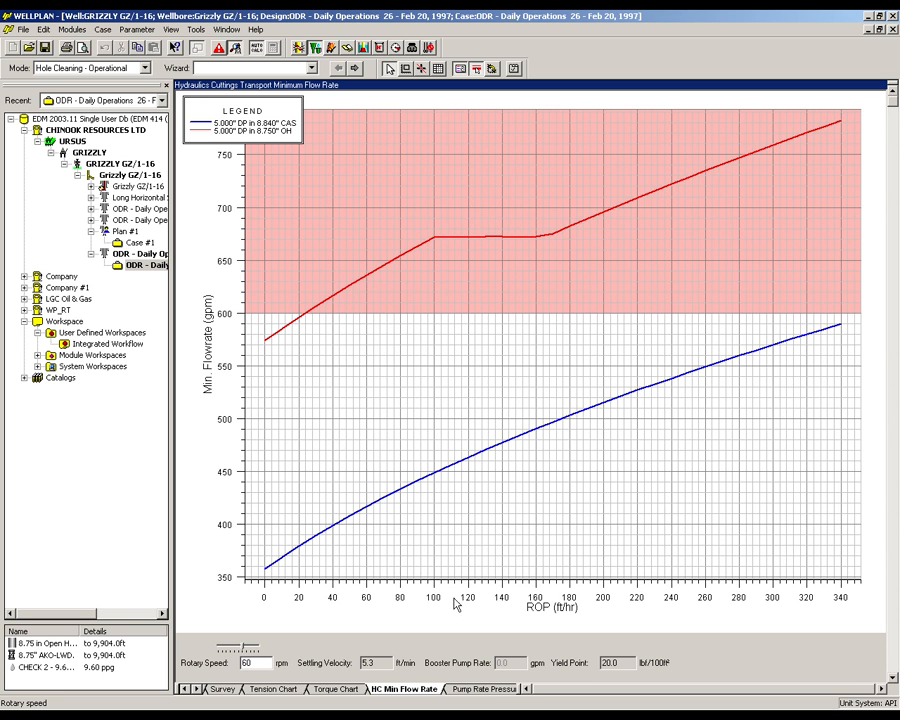
- Reset the rotary speed of the minimum flow rate chart to 0 rpm
{"action": "left_click", "coordinate": [244, 662]}
{"action": "key", "text": "Delete"}
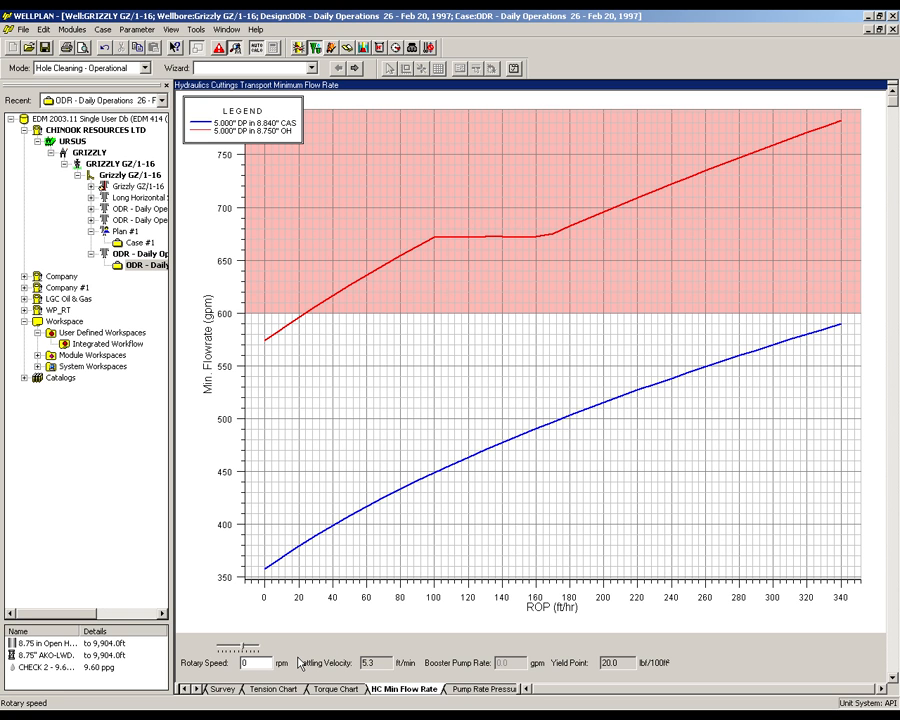
{"action": "left_click", "coordinate": [500, 529]}
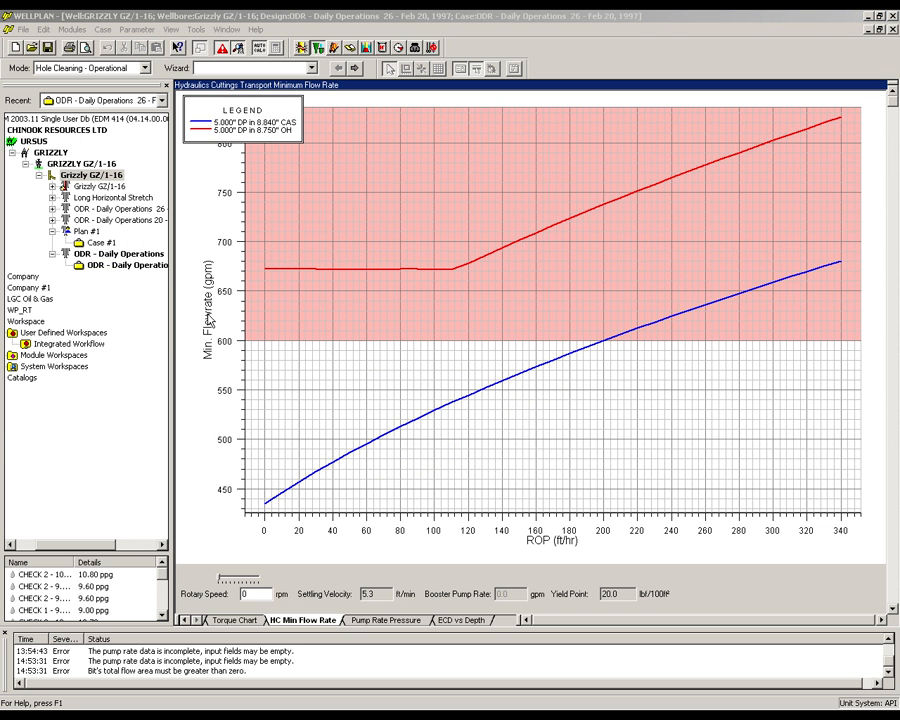
- Set the analysis mode to Pressure: Pump Rate Range and review the circulating system's surface equipment and mud pumps
{"action": "left_click", "coordinate": [110, 67]}
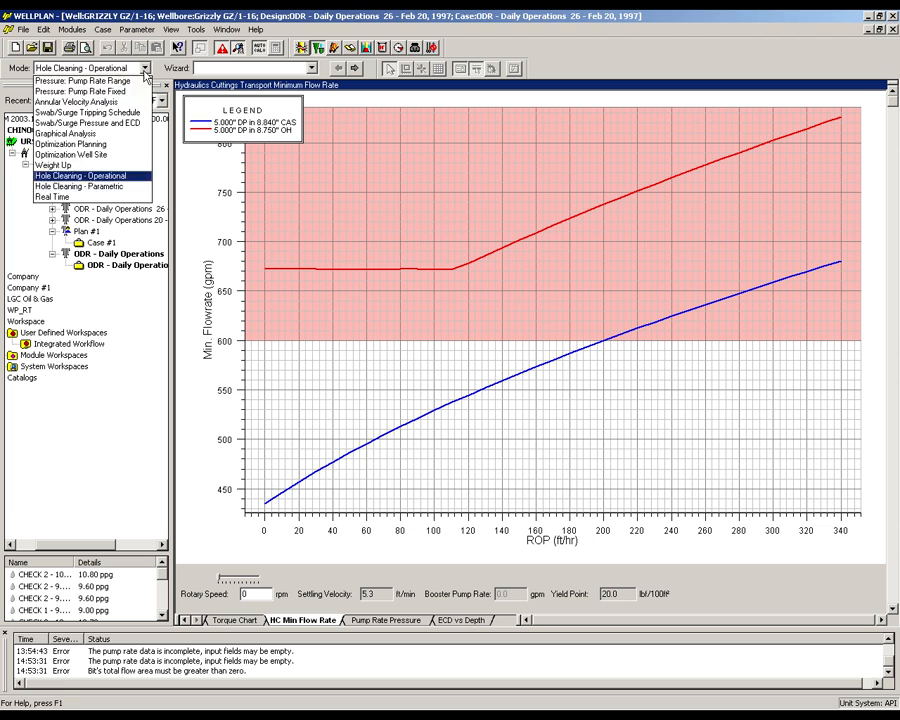
{"action": "left_click", "coordinate": [122, 81]}
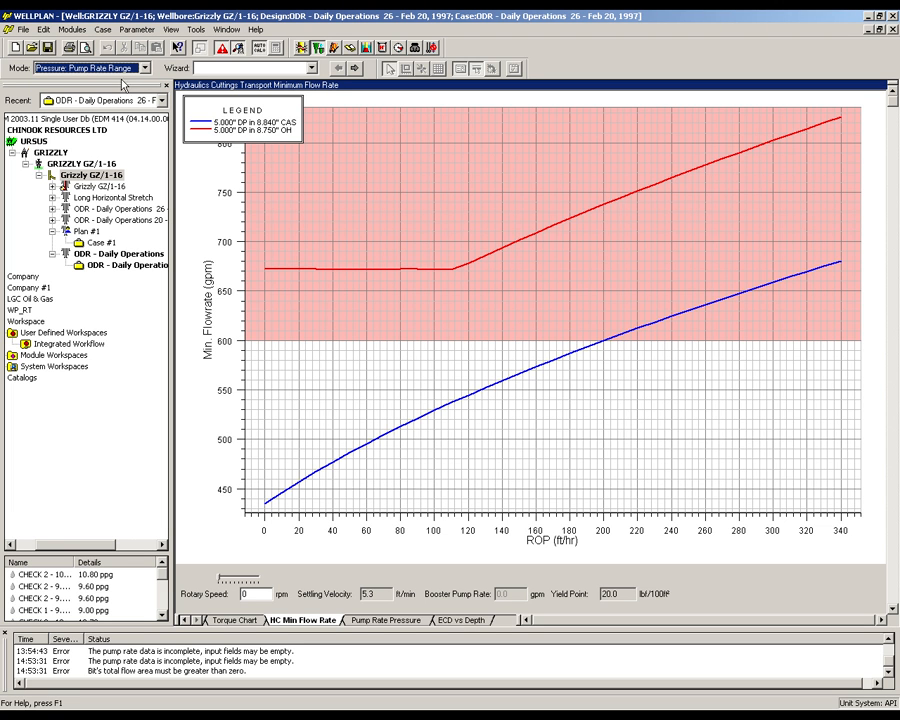
{"action": "left_click", "coordinate": [103, 29]}
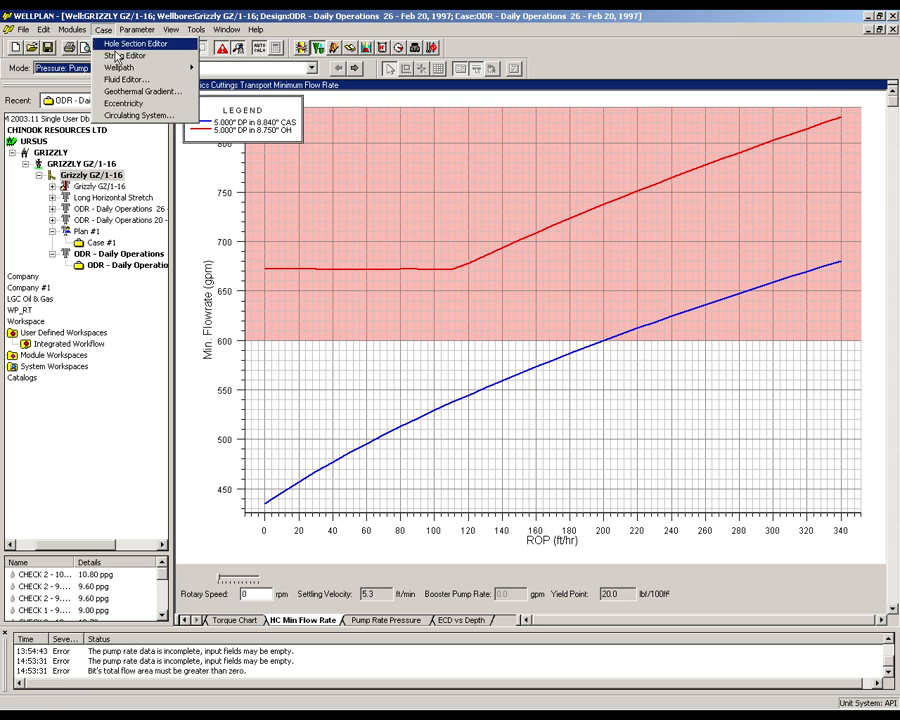
{"action": "left_click", "coordinate": [138, 115]}
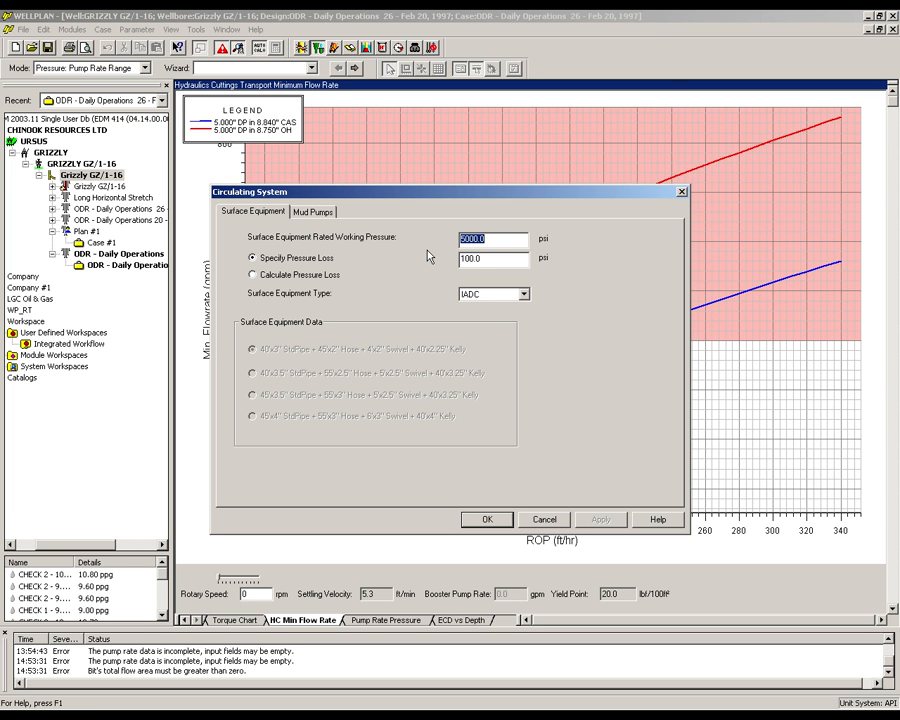
{"action": "left_click", "coordinate": [302, 211]}
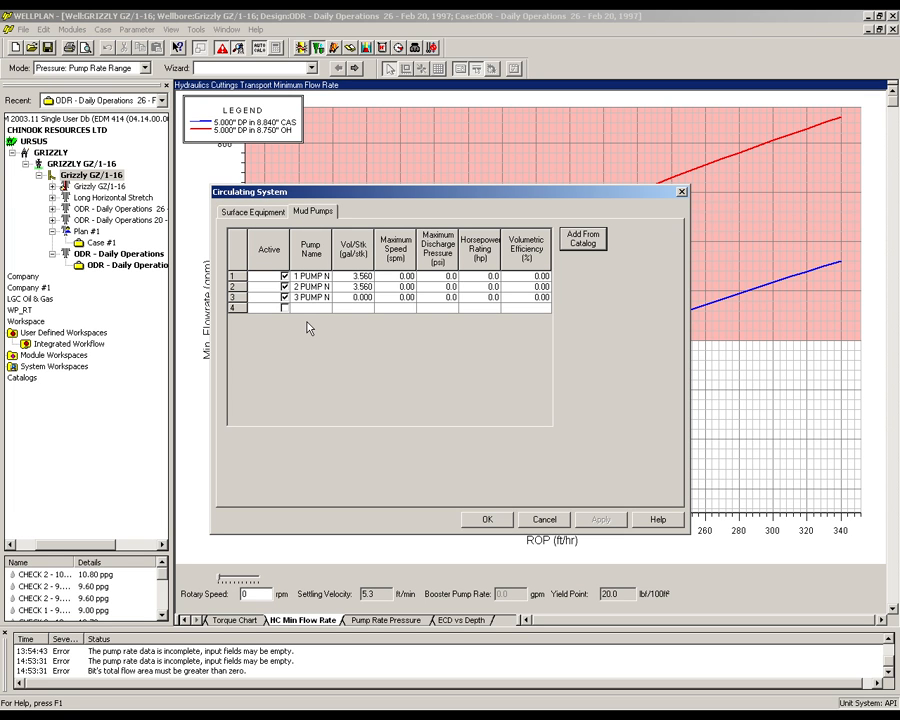
{"action": "left_click", "coordinate": [484, 519]}
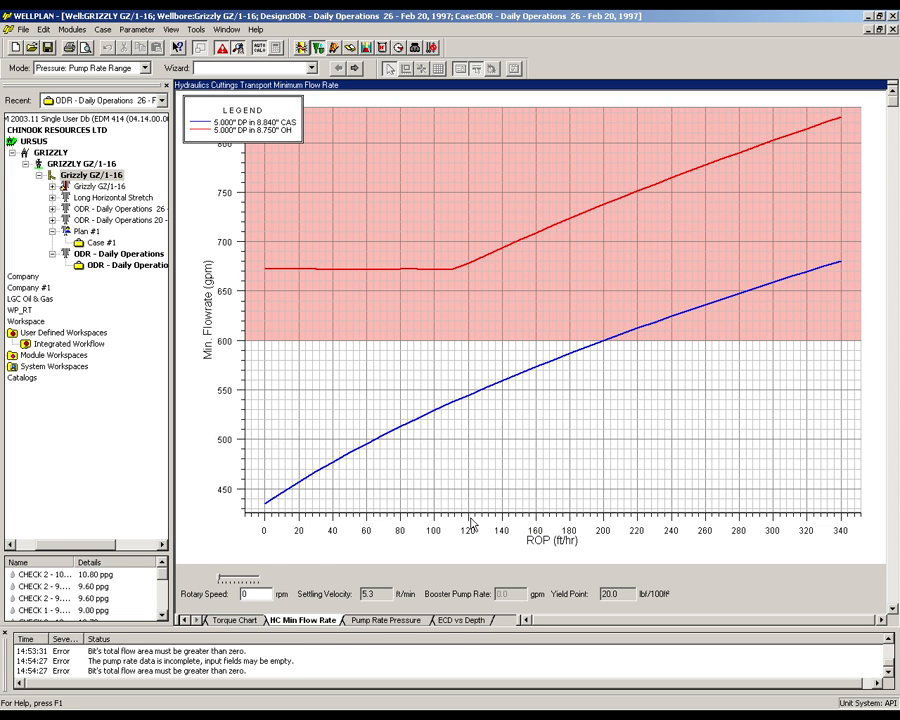
- Define the pump rate range from a minimum of 600 gpm to a maximum of 800 gpm in 50 gpm increments
{"action": "left_click", "coordinate": [137, 29]}
{"action": "left_click", "coordinate": [140, 54]}
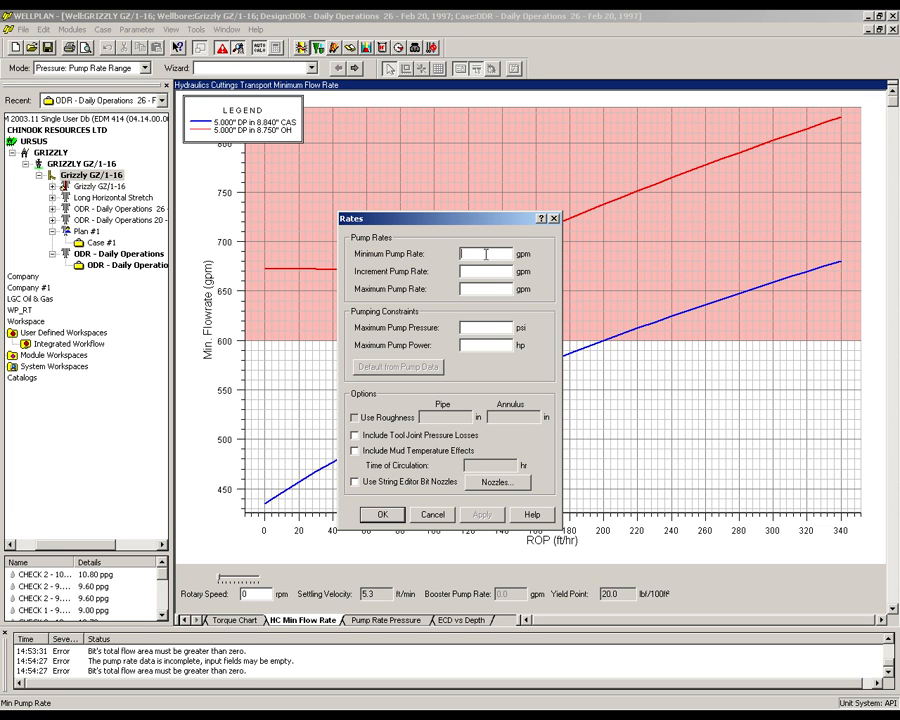
{"action": "left_click", "coordinate": [485, 254]}
{"action": "type", "text": "600.0"}
{"action": "left_click", "coordinate": [479, 273]}
{"action": "type", "text": "50.0"}
{"action": "left_click", "coordinate": [484, 289]}
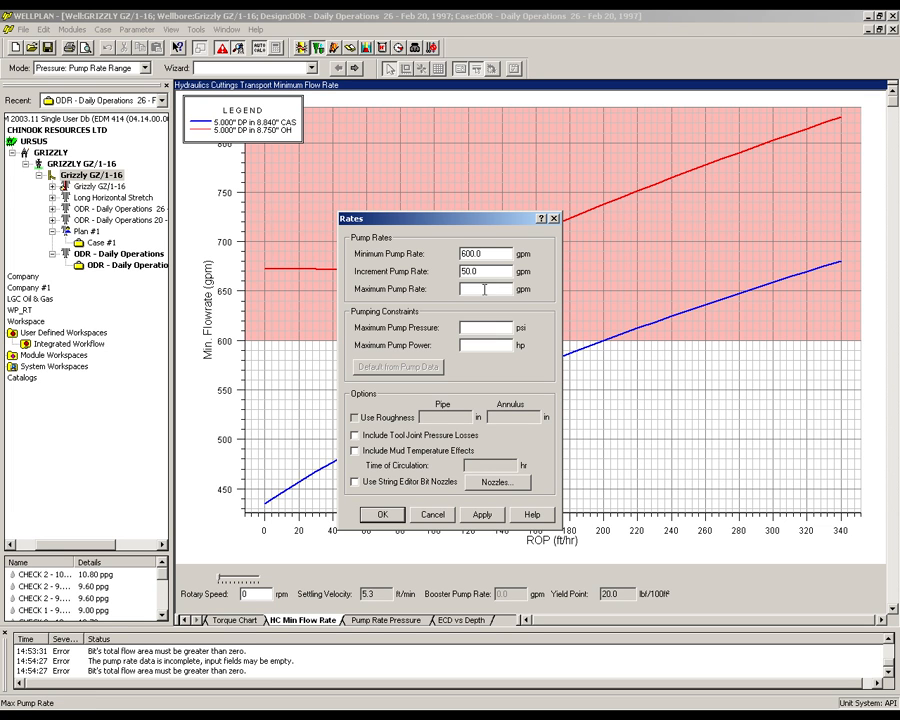
{"action": "type", "text": "800.0"}
- Set the pumping constraints to a maximum pump pressure of 4500 psi and a maximum pump power of 1800 hp
{"action": "left_click", "coordinate": [481, 327]}
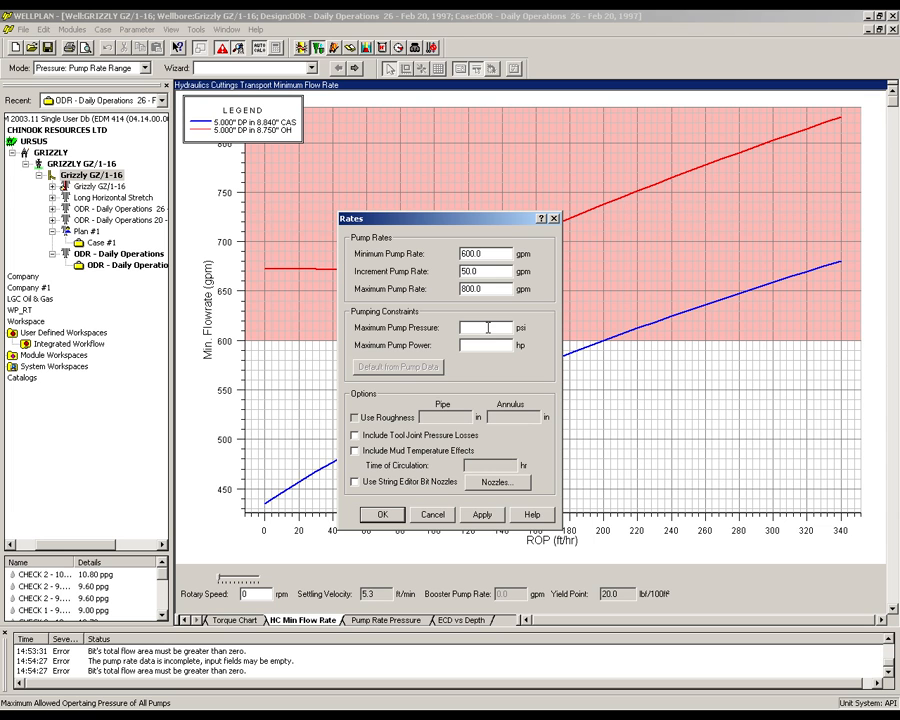
{"action": "type", "text": "4500.0"}
{"action": "left_click", "coordinate": [499, 344]}
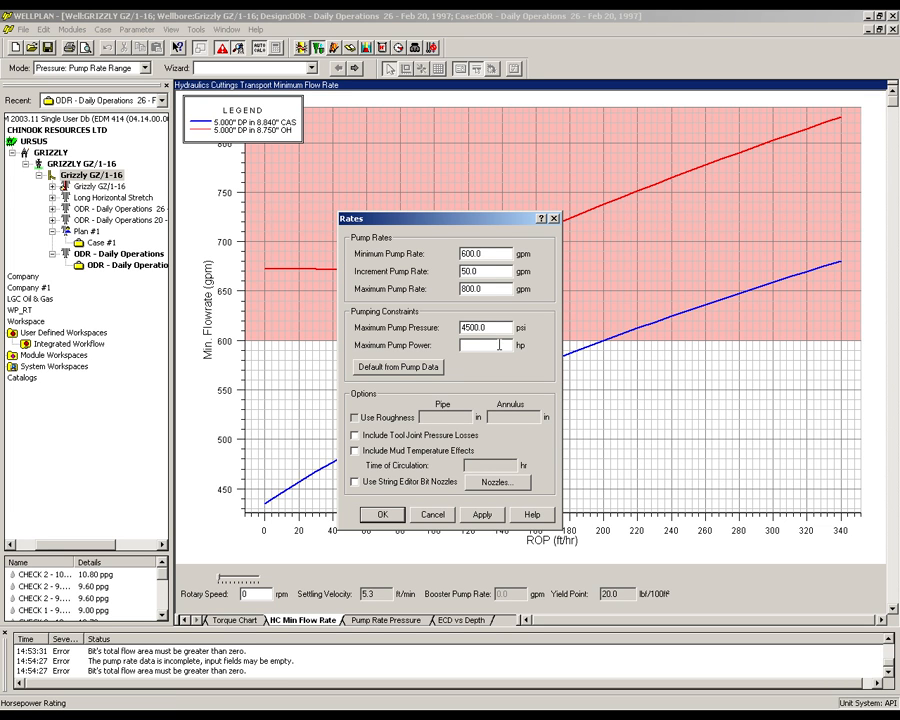
{"action": "type", "text": "1800.0"}
- Include tool joint pressure losses, mud temperature effects and string editor bit nozzles in the rates, and display the pump rate pressure chart
{"action": "left_click", "coordinate": [356, 436]}
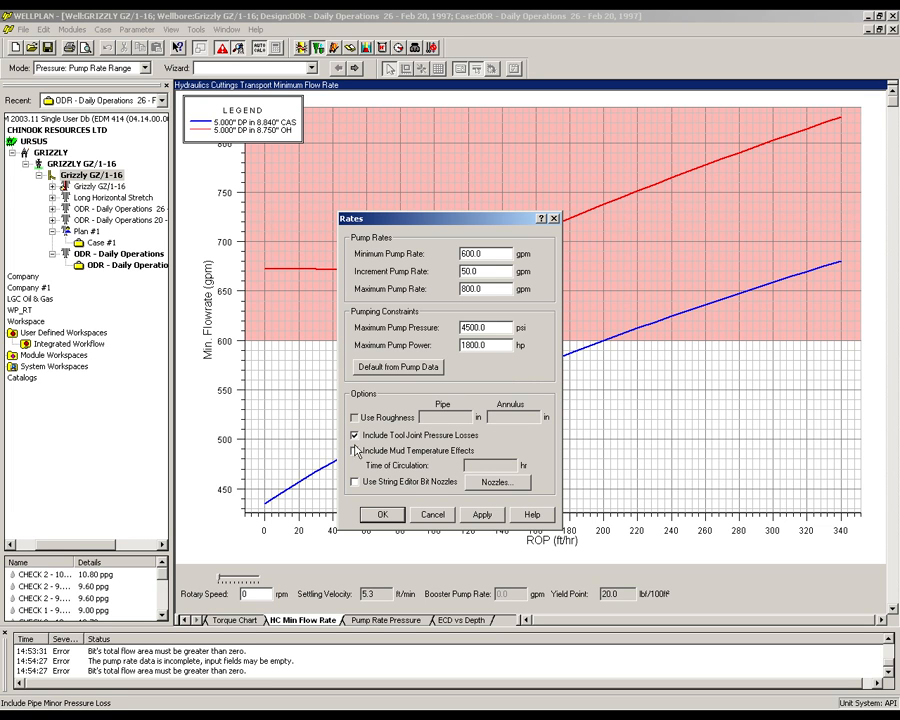
{"action": "left_click", "coordinate": [354, 451]}
{"action": "left_click", "coordinate": [355, 482]}
{"action": "left_click", "coordinate": [382, 514]}
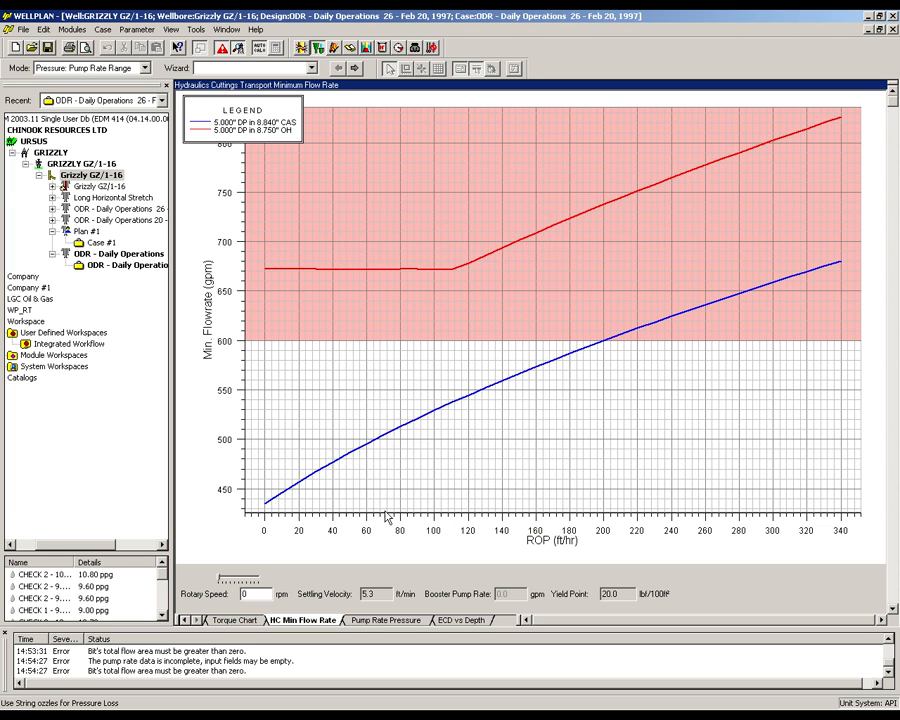
{"action": "left_click", "coordinate": [385, 620]}
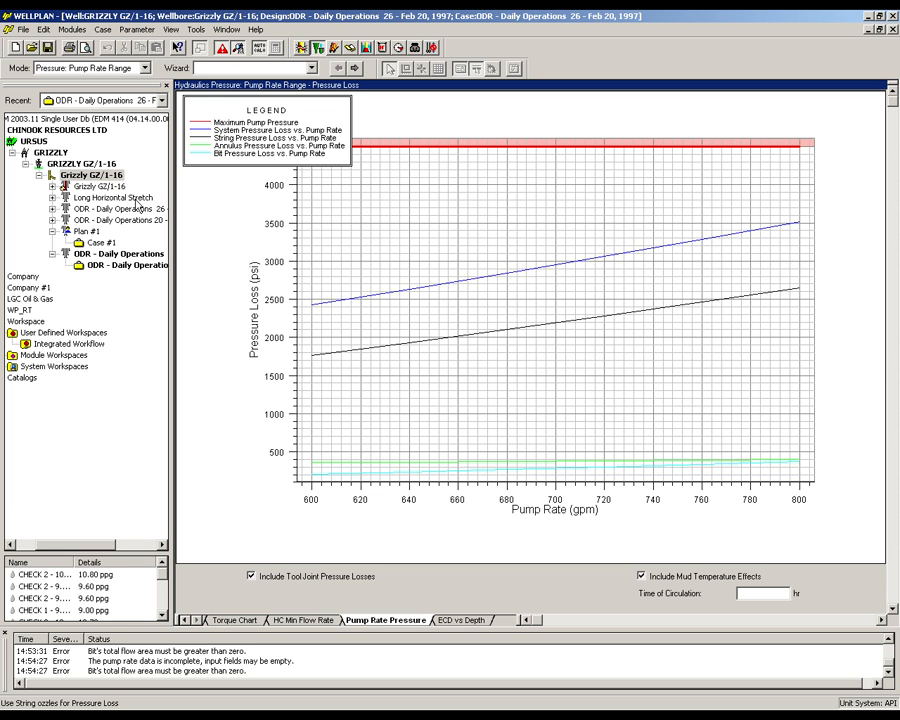
- Copy the pore pressure and fracture gradient from the Long Horizontal Stretch design into the ODR - Daily Operations 26 - Feb 20, 1997 design
{"action": "left_click", "coordinate": [136, 202]}
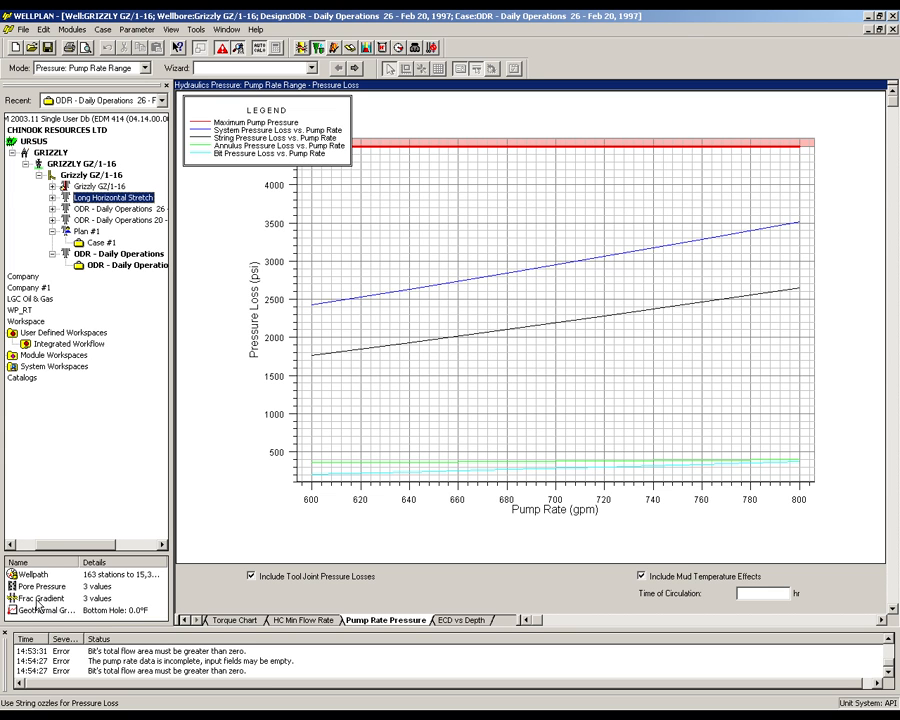
{"action": "left_click_drag", "start_coordinate": [37, 591], "coordinate": [107, 260]}
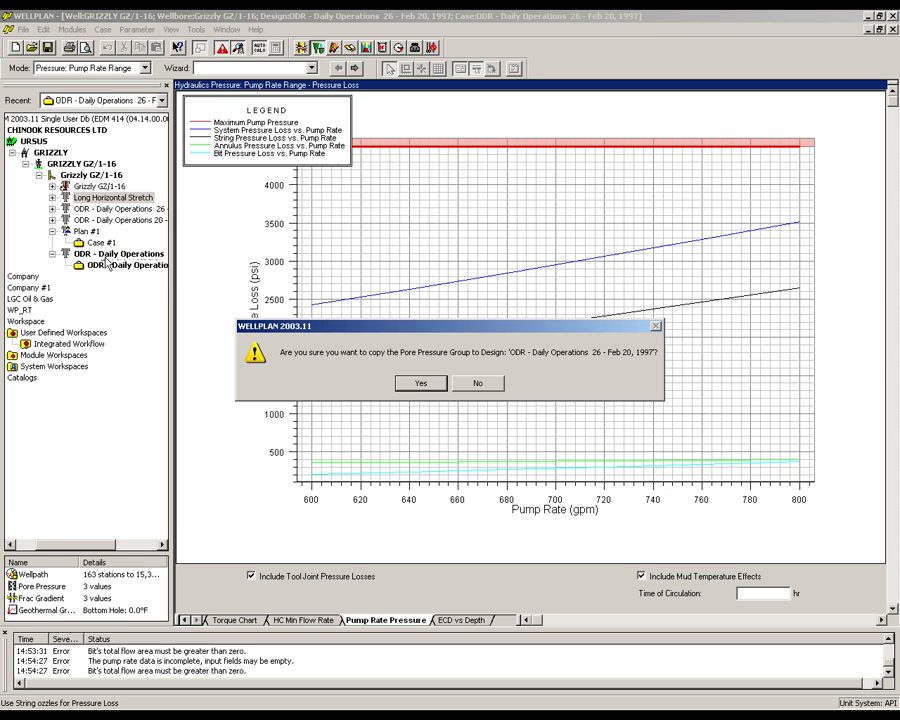
{"action": "left_click", "coordinate": [407, 384]}
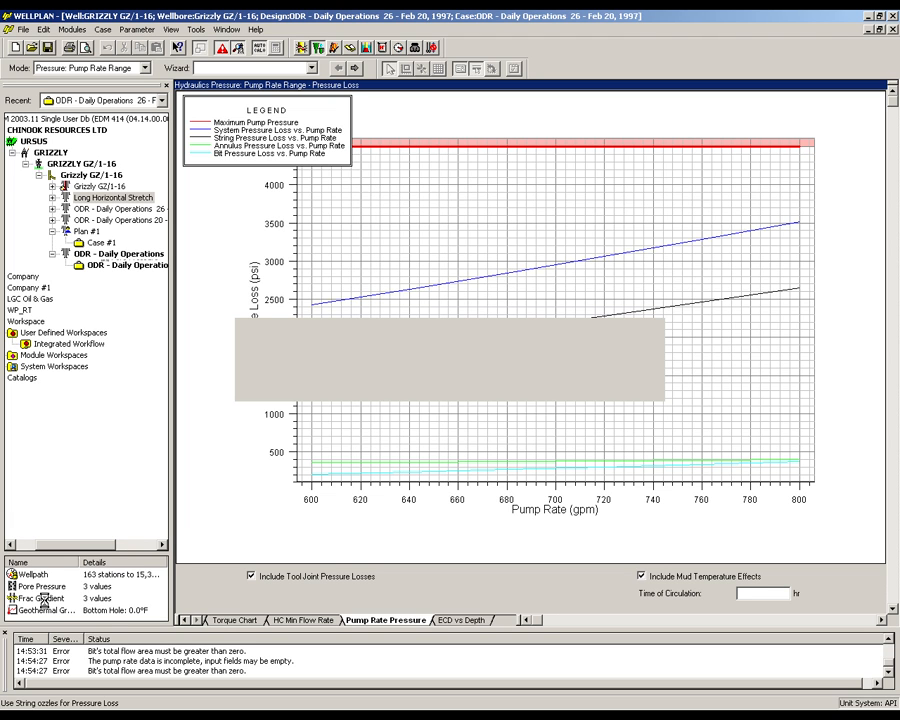
{"action": "left_click_drag", "start_coordinate": [47, 606], "coordinate": [87, 262]}
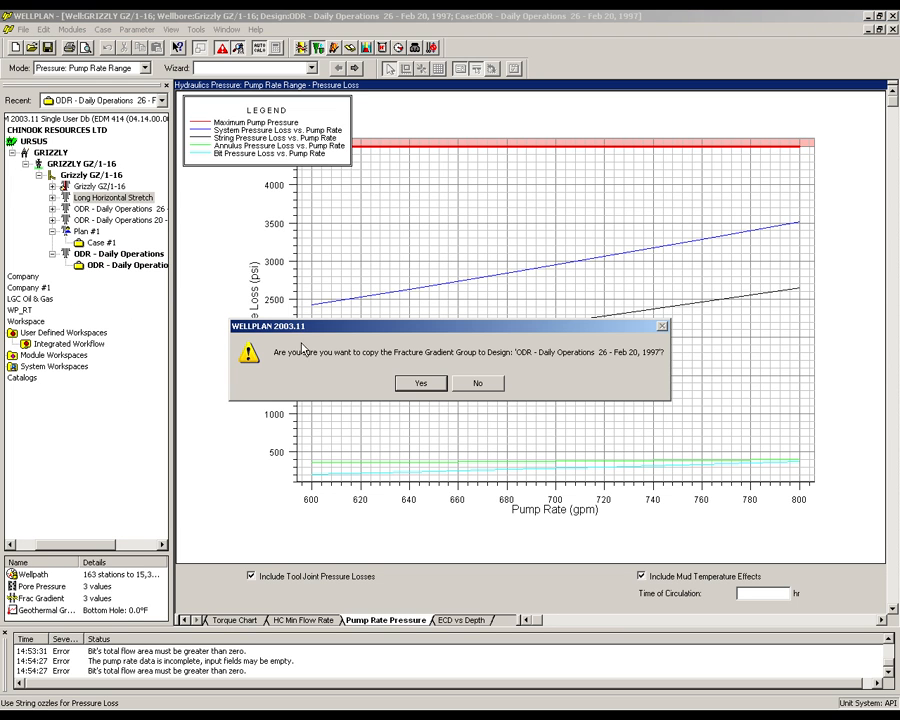
{"action": "left_click", "coordinate": [422, 384]}
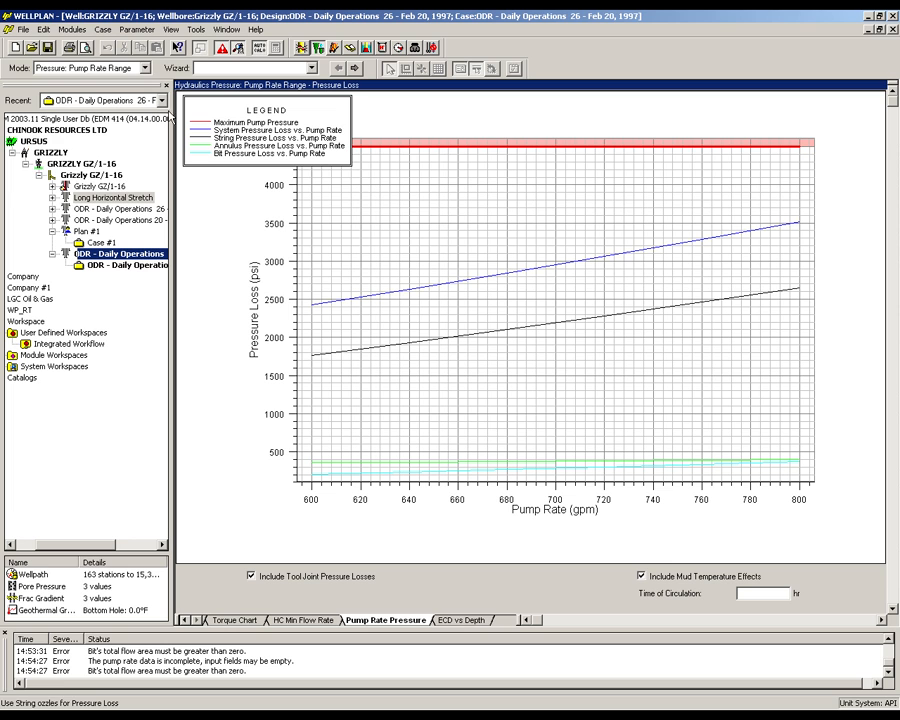
- In Pressure: Pump Rate Fixed mode, set the pump rate to 750 gpm and display the ECD versus depth chart
{"action": "left_click", "coordinate": [110, 67]}
{"action": "left_click", "coordinate": [130, 91]}
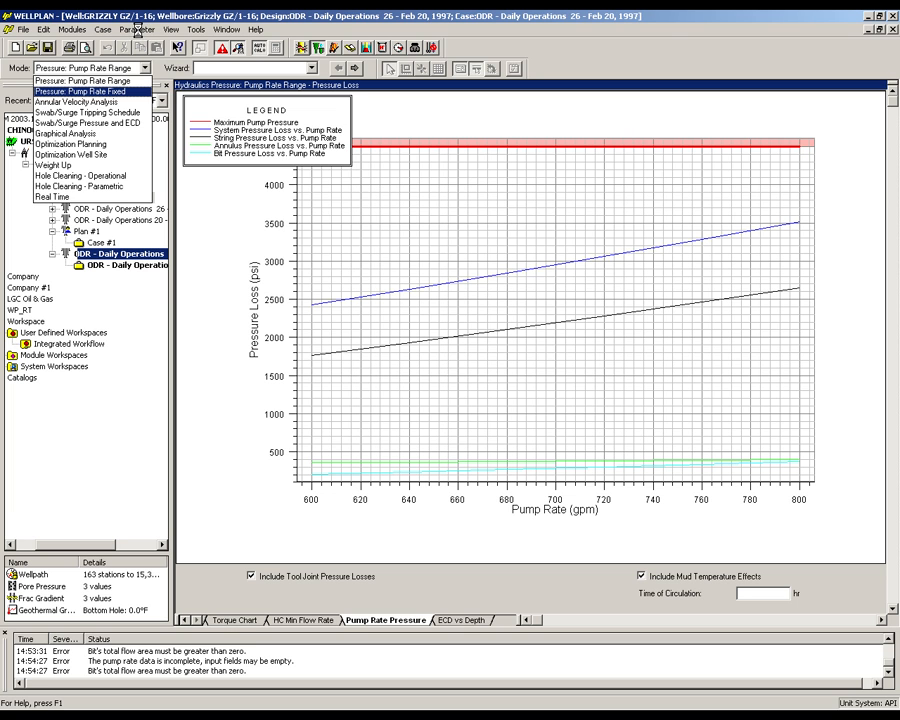
{"action": "left_click", "coordinate": [138, 31]}
{"action": "left_click", "coordinate": [140, 55]}
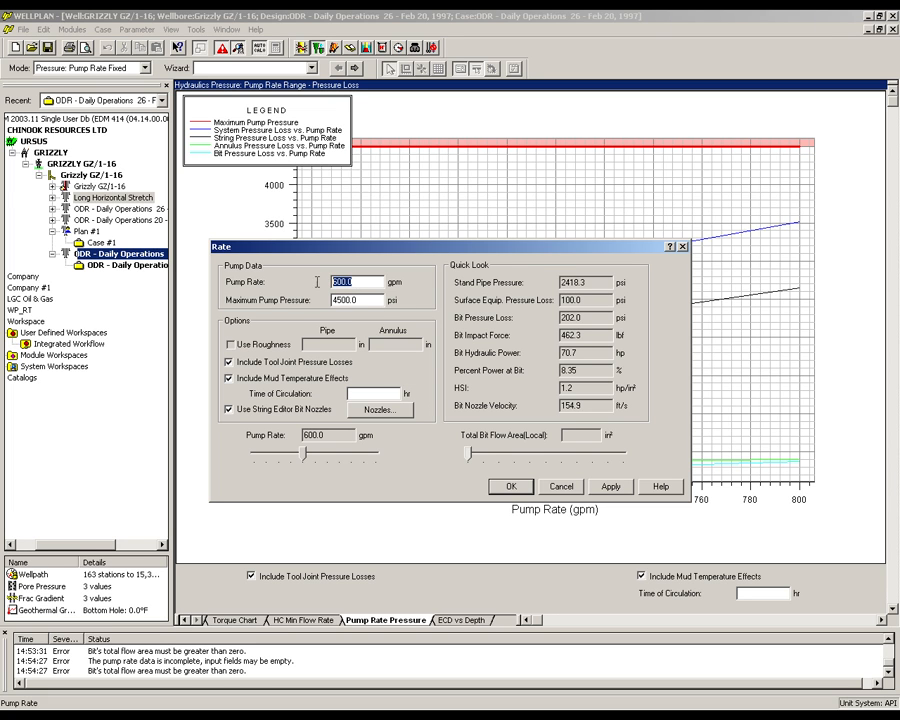
{"action": "type", "text": "750"}
{"action": "left_click", "coordinate": [511, 486]}
{"action": "left_click", "coordinate": [466, 619]}
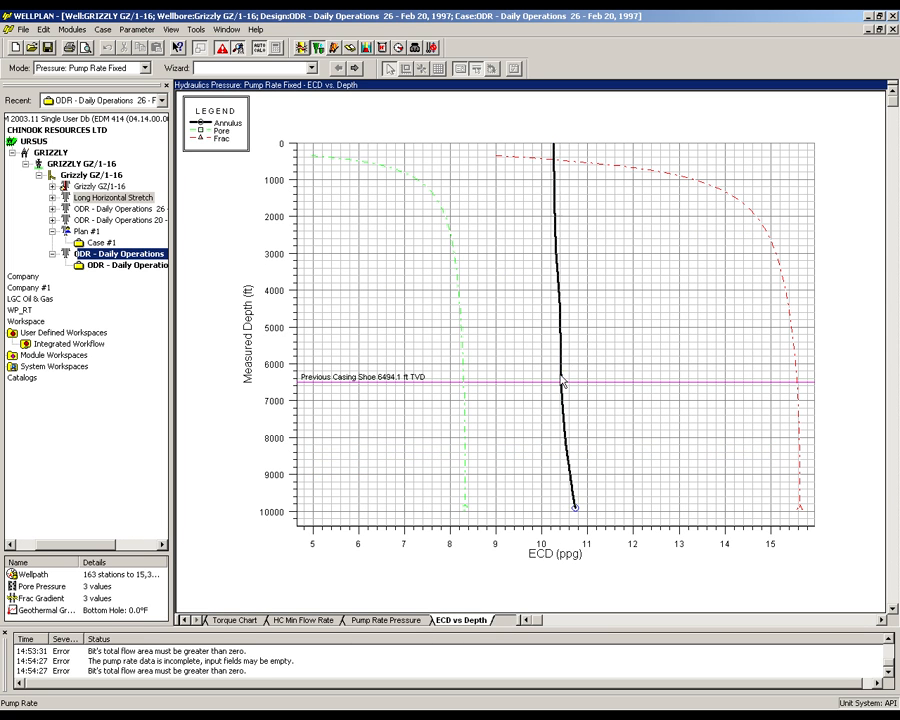